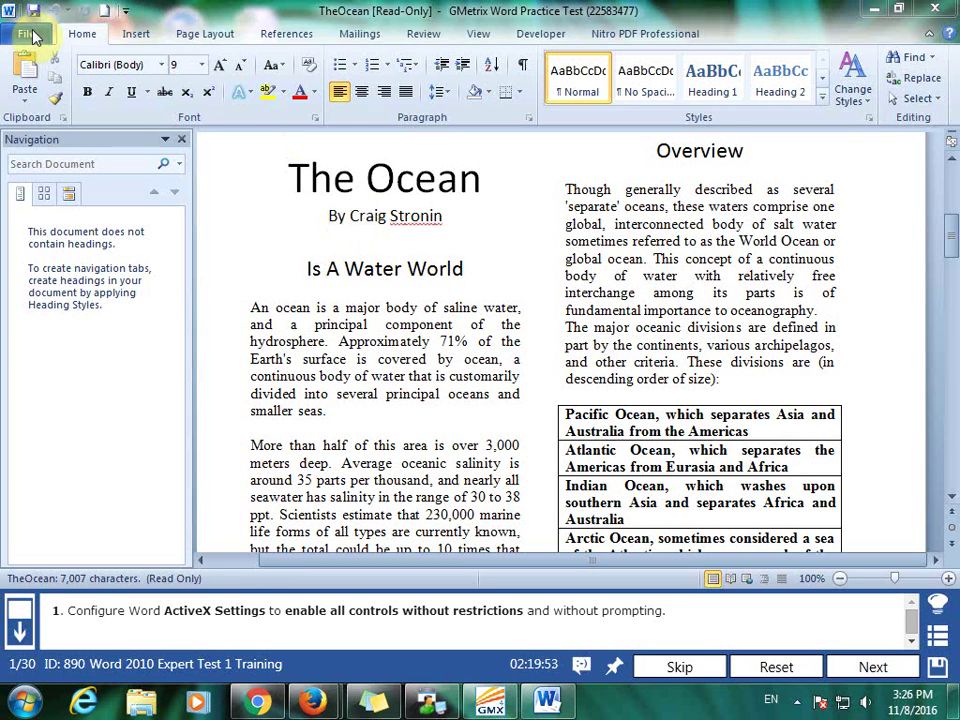
# Step: In the Trust Center, enable all ActiveX controls without restrictions or prompting, then submit the task
pyautogui.click(33, 35)
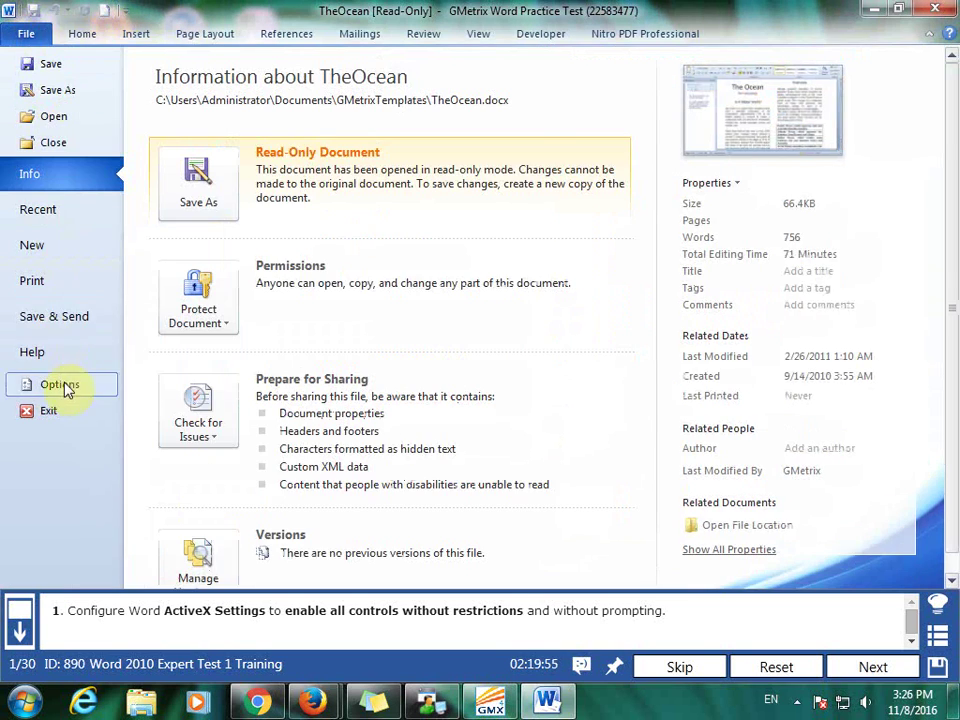
pyautogui.click(60, 384)
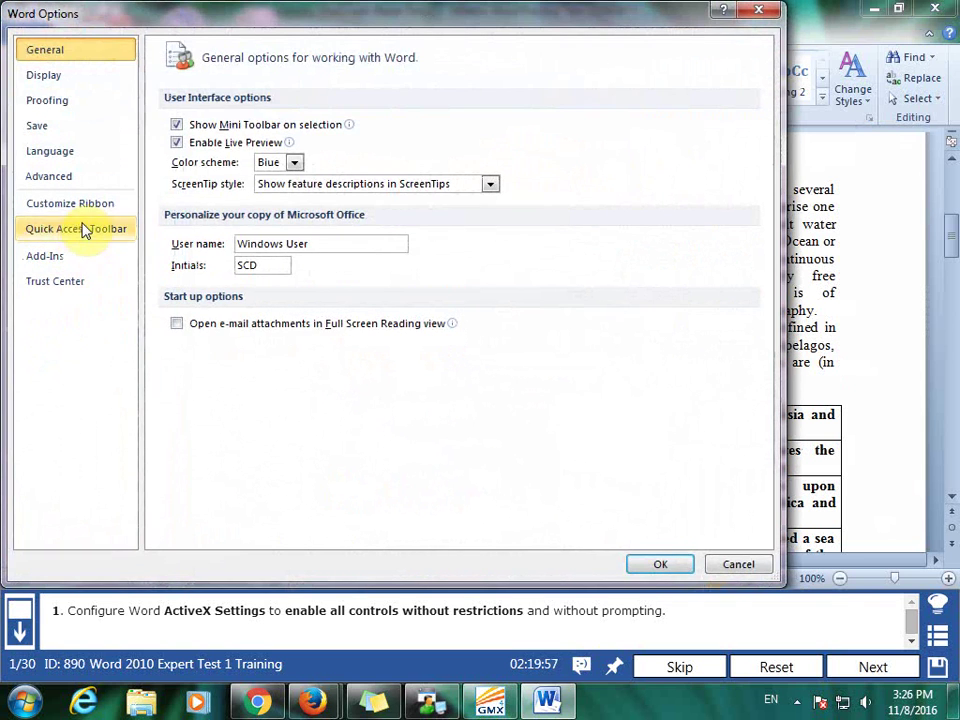
pyautogui.click(62, 281)
pyautogui.click(665, 342)
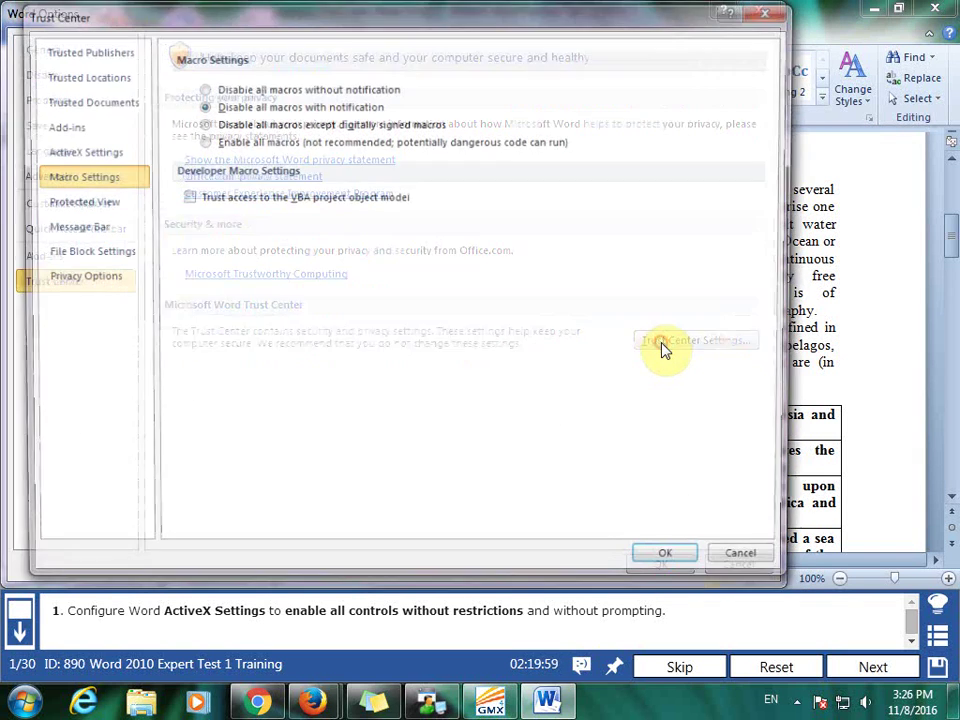
pyautogui.click(100, 155)
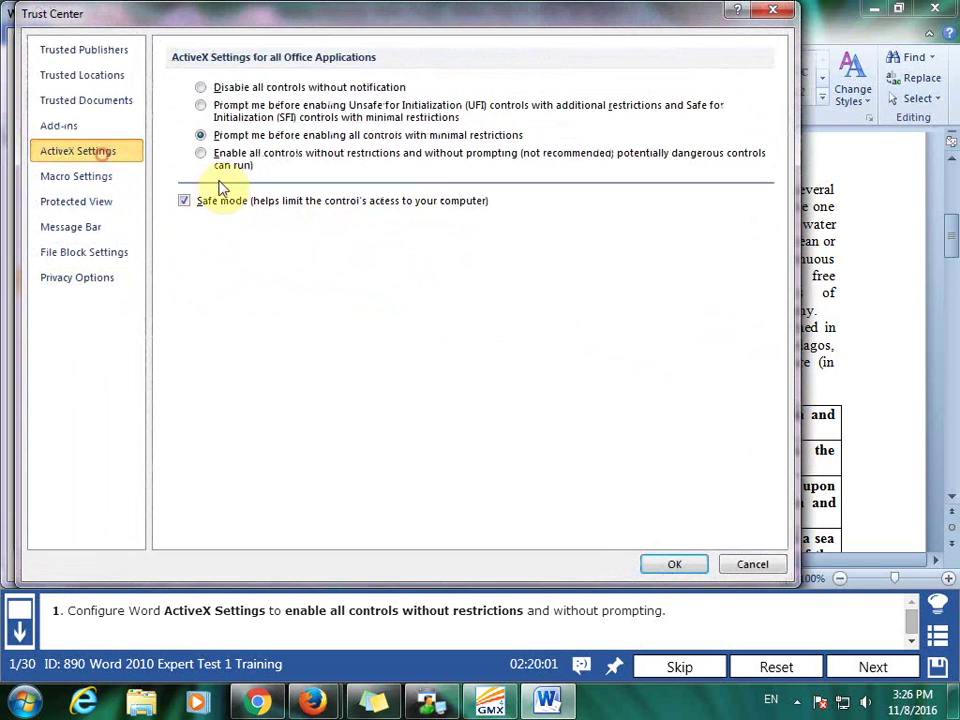
pyautogui.click(230, 153)
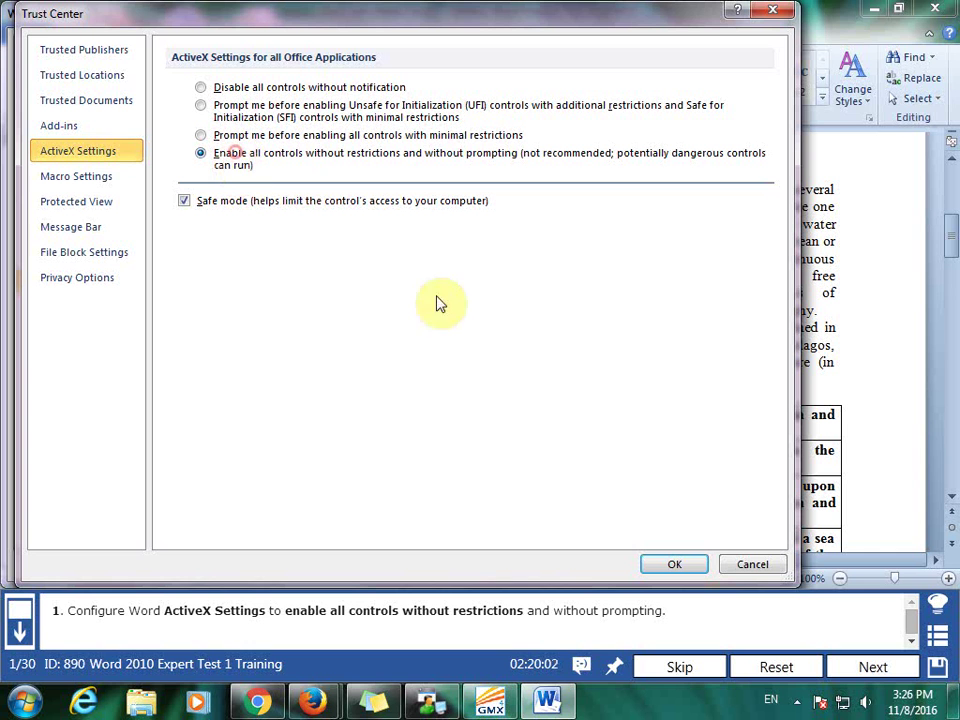
pyautogui.click(698, 570)
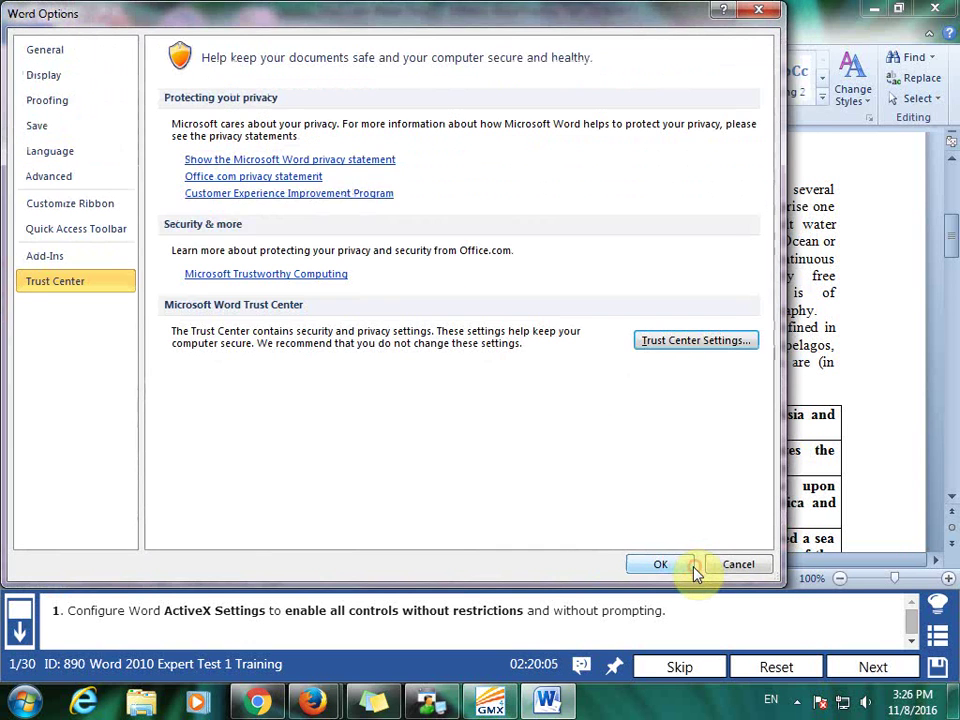
pyautogui.click(686, 567)
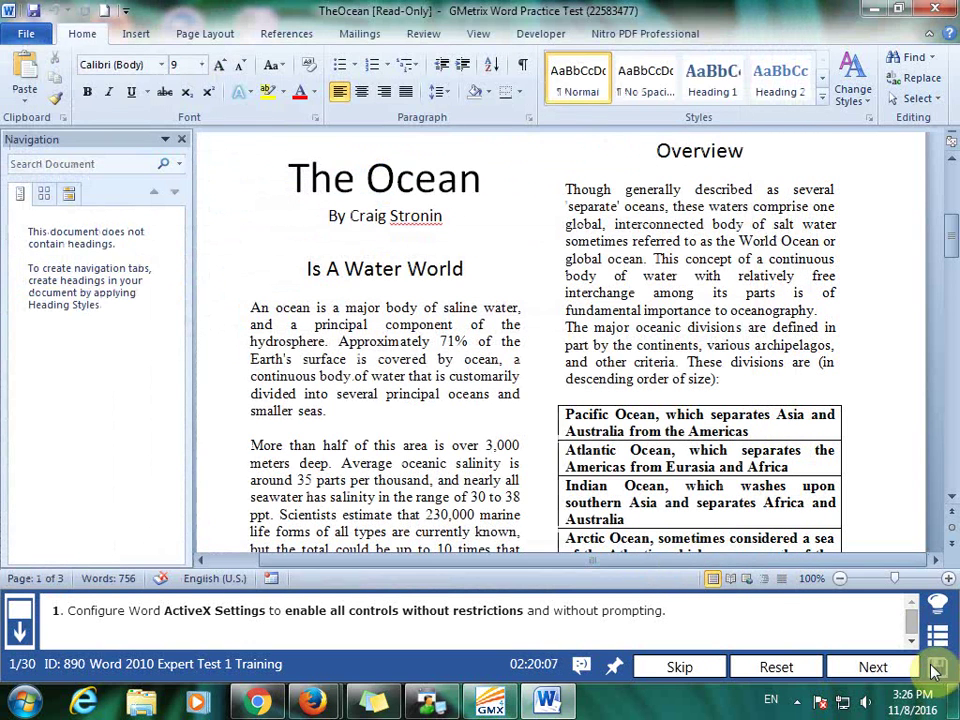
pyautogui.click(873, 667)
# Step: Move to the next practice task and place the cursor on the line below the fruit table
pyautogui.click(678, 486)
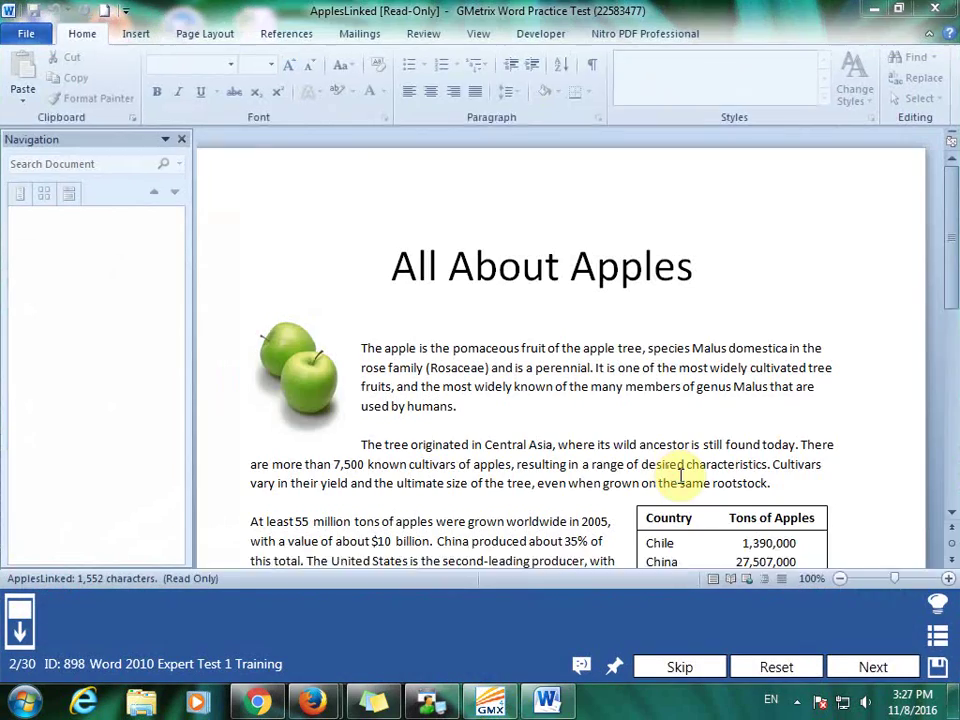
pyautogui.click(484, 400)
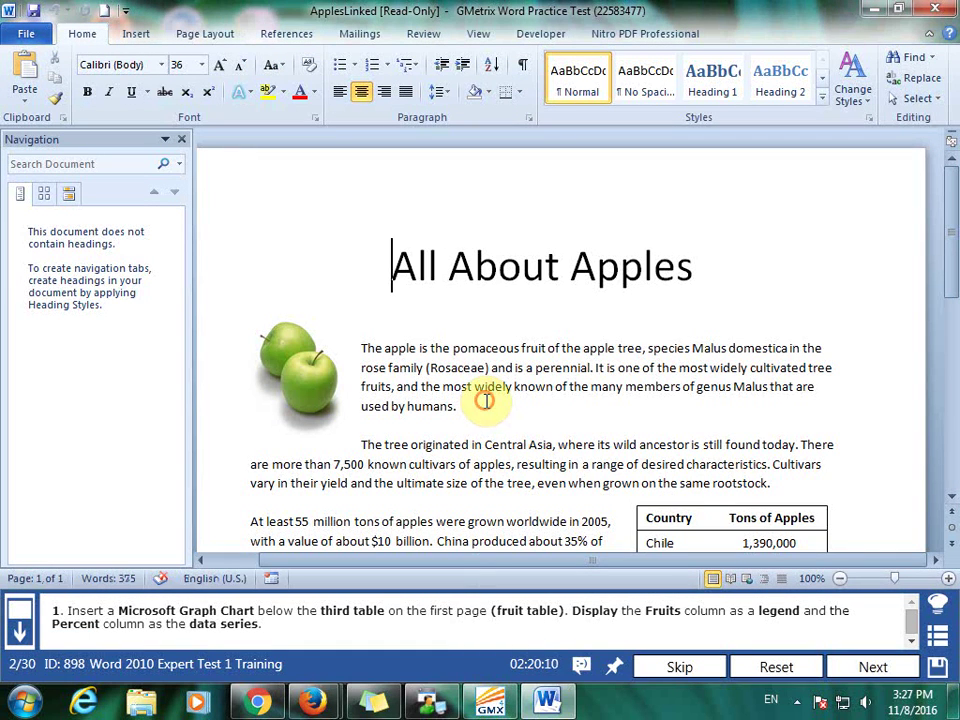
pyautogui.scroll(-3, 488, 398)
pyautogui.scroll(-5, 488, 398)
pyautogui.scroll(-2, 488, 400)
pyautogui.click(417, 402)
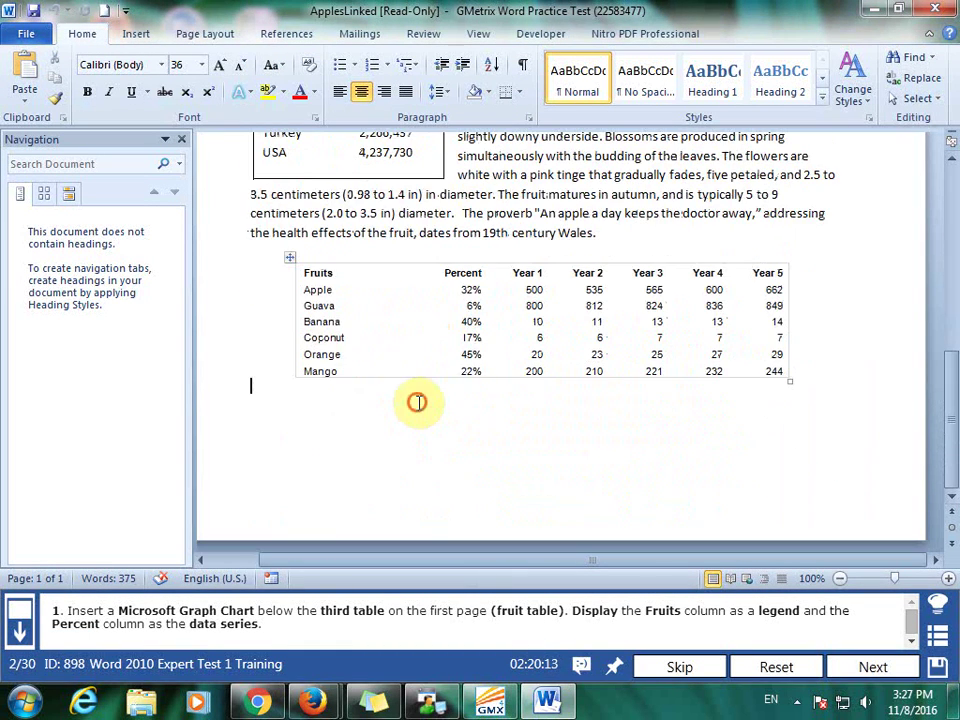
# Step: Insert a Microsoft Graph Chart object at the cursor
pyautogui.click(140, 33)
pyautogui.click(810, 100)
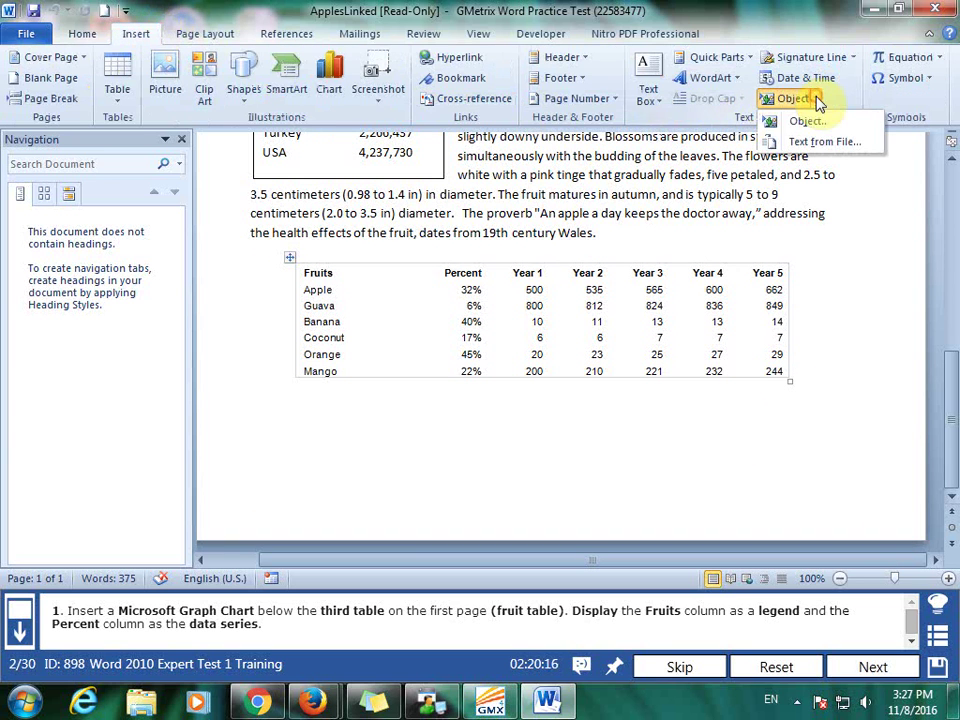
pyautogui.click(810, 120)
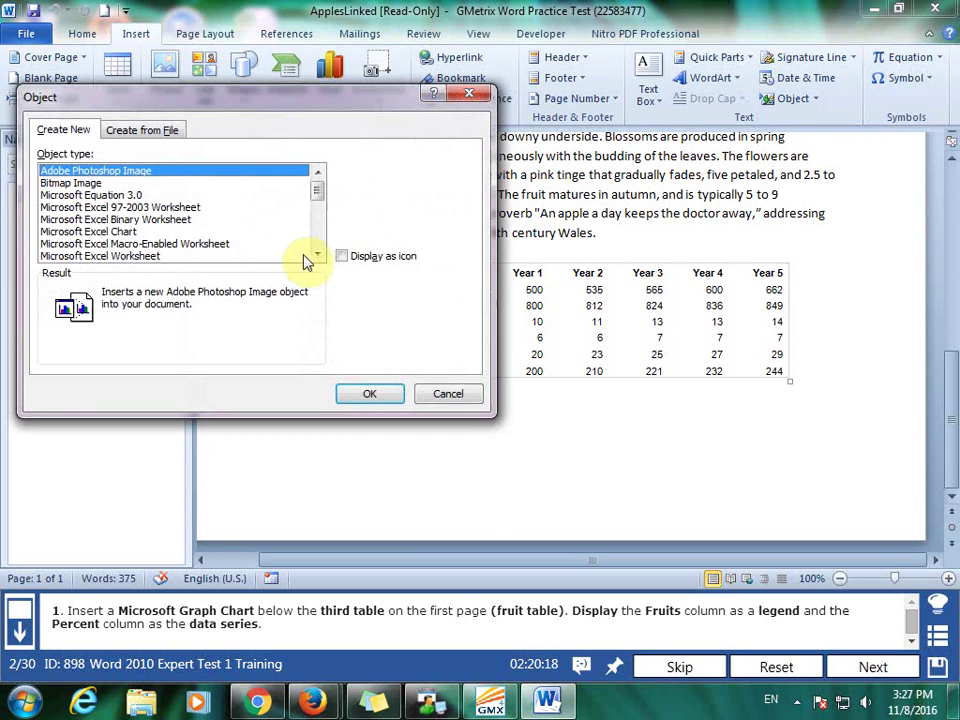
pyautogui.click(317, 255)
pyautogui.click(175, 256)
pyautogui.click(378, 395)
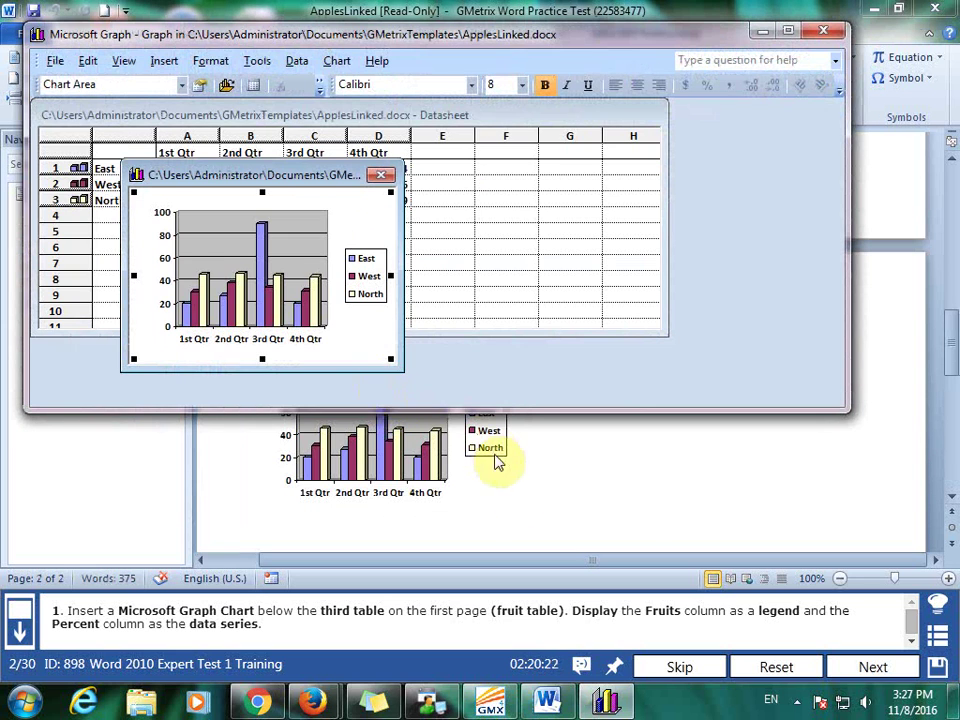
# Step: Copy the fruit names Apple through Mango into the datasheet as row labels
pyautogui.click(634, 501)
pyautogui.scroll(2, 621, 499)
pyautogui.scroll(4, 560, 420)
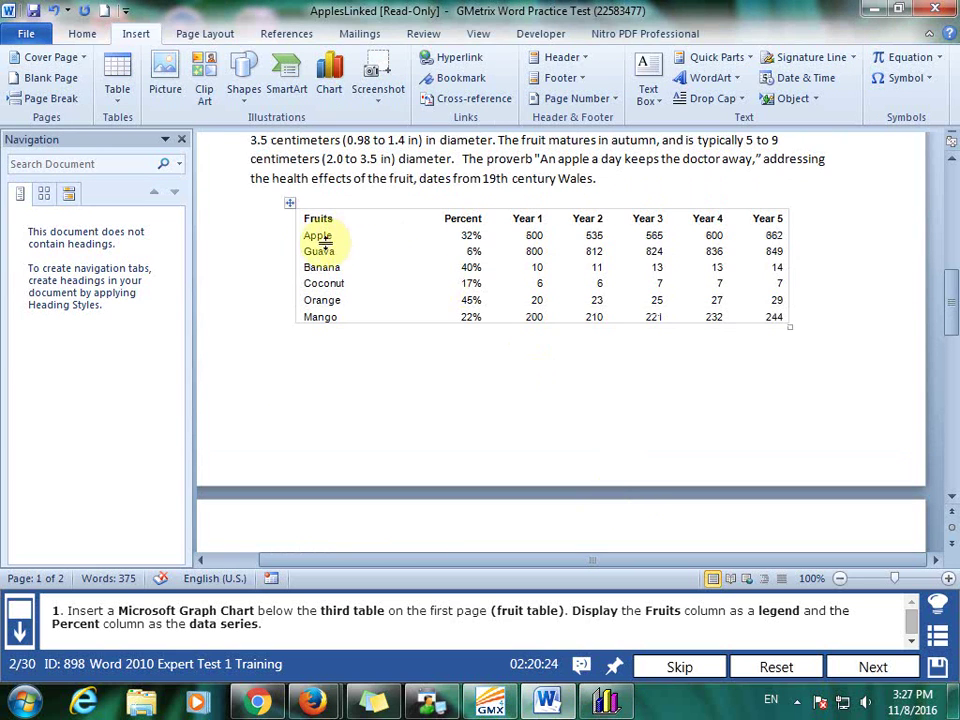
pyautogui.moveTo(310, 236); pyautogui.dragTo(338, 318)
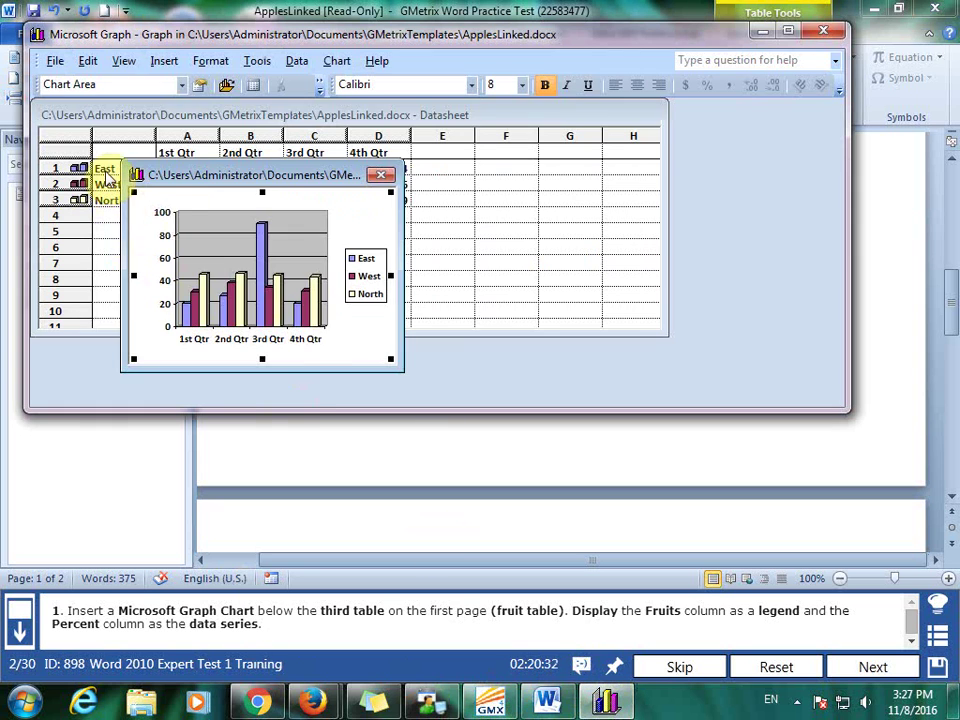
pyautogui.click(104, 168)
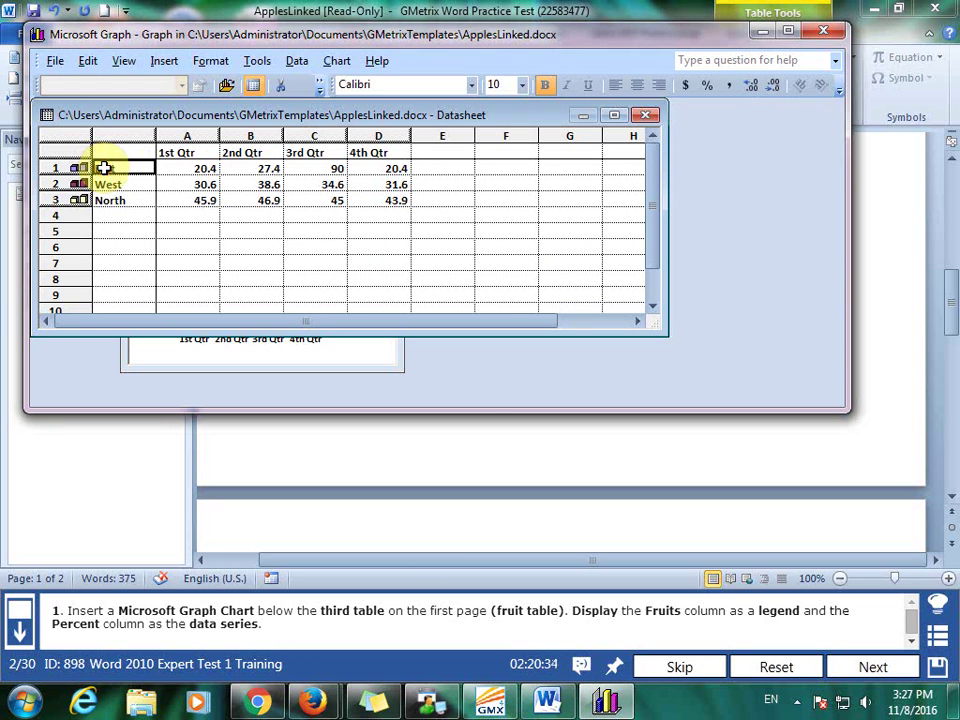
pyautogui.write('Apple Guava Banana Coconut Orange Mango')
# Step: Clear the sample data from datasheet columns B to D
pyautogui.click(258, 136)
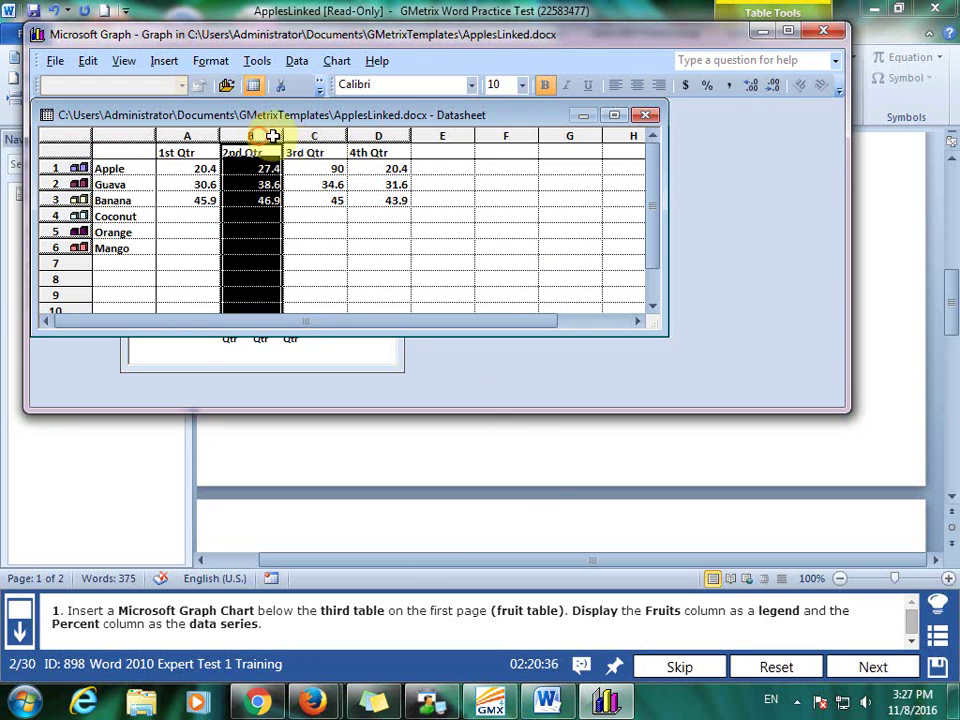
pyautogui.moveTo(258, 136); pyautogui.dragTo(384, 133)
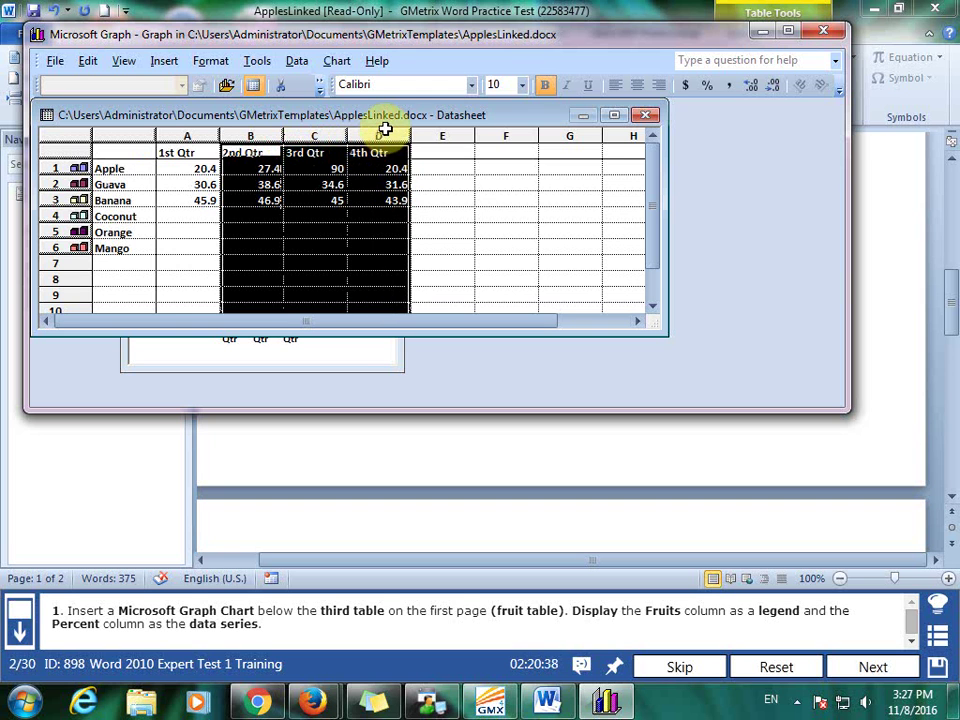
pyautogui.rightClick(384, 133)
pyautogui.click(457, 252)
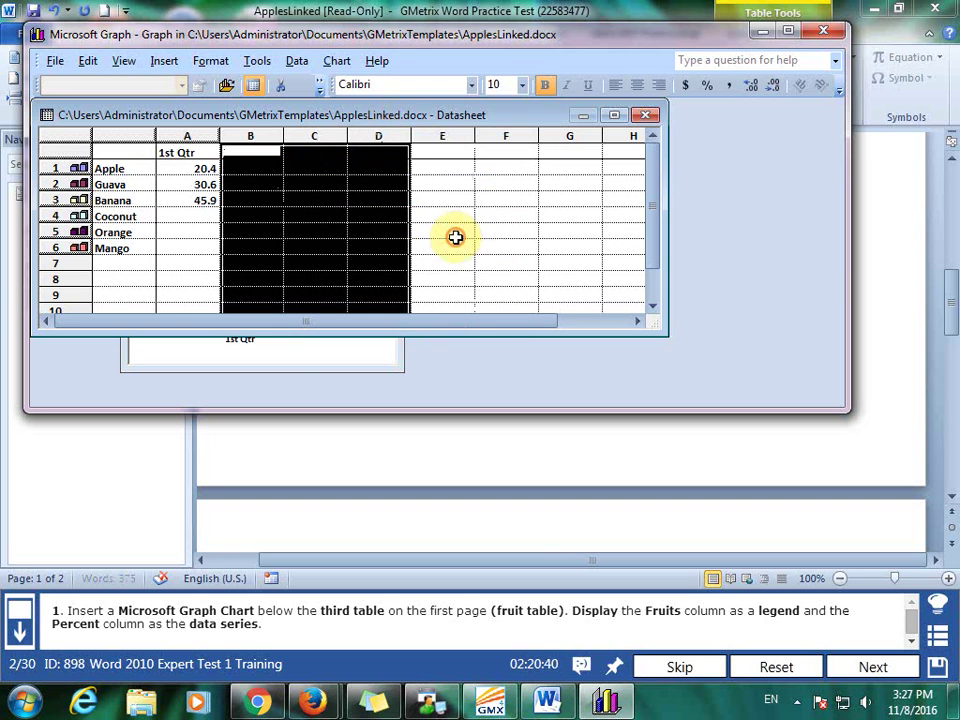
# Step: Paste the Word table's Percent column into datasheet column A
pyautogui.click(580, 470)
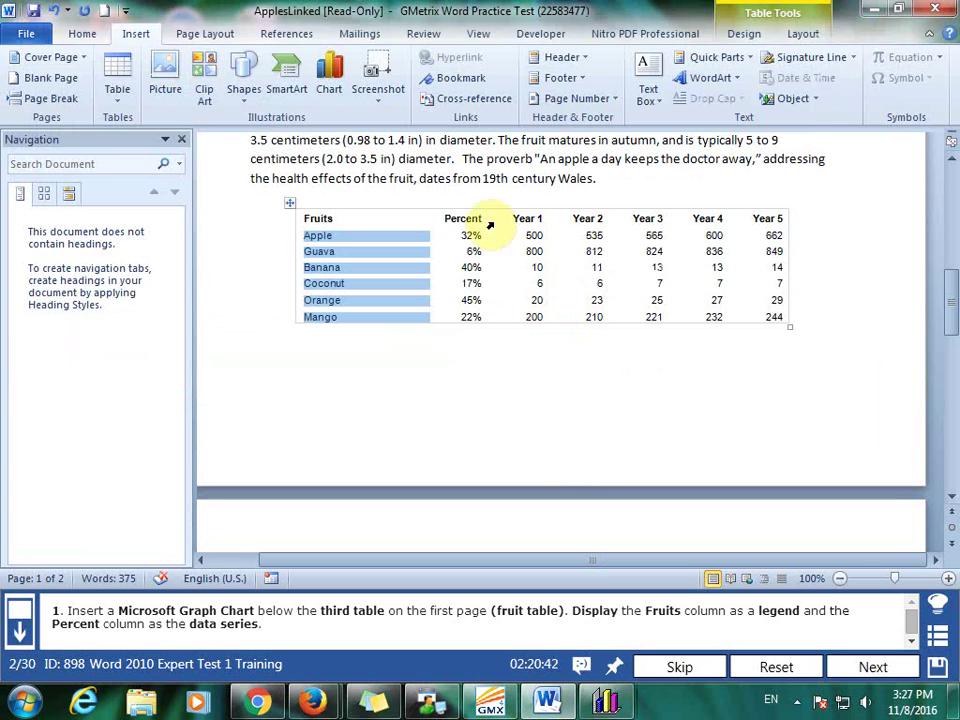
pyautogui.moveTo(462, 222); pyautogui.dragTo(482, 312)
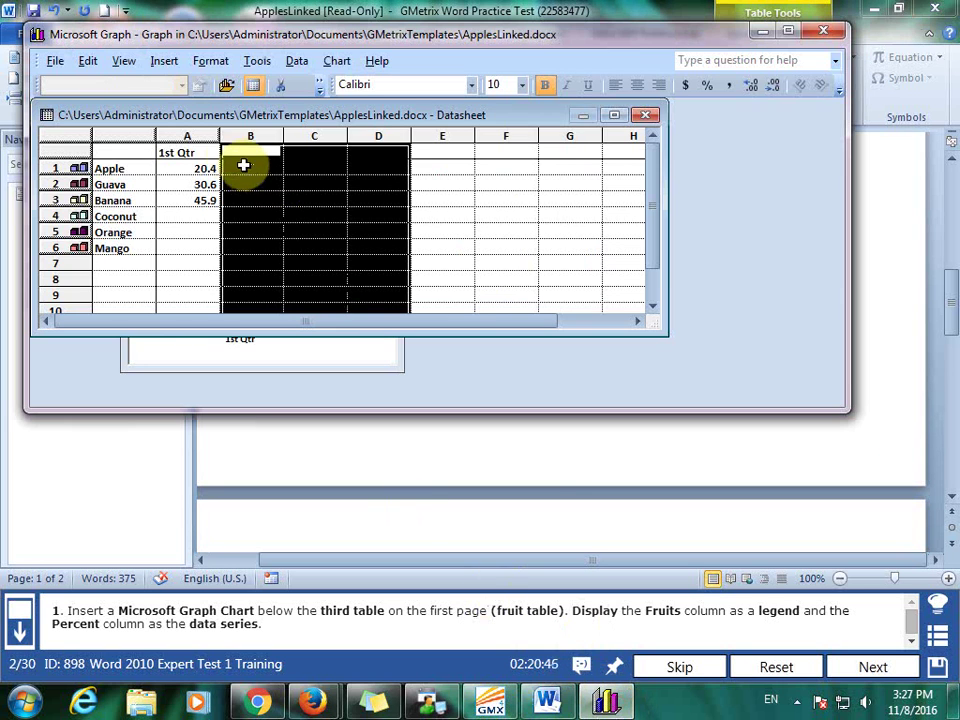
pyautogui.click(189, 156)
pyautogui.hotkey('ctrl', 'v')
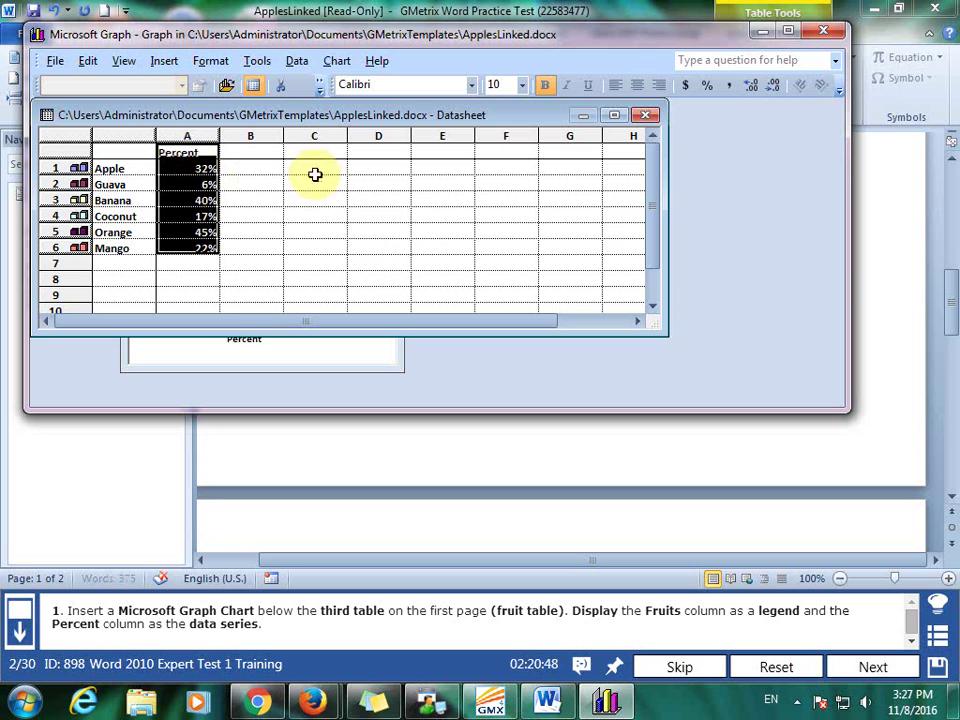
# Step: Close Microsoft Graph and submit the chart task
pyautogui.click(799, 467)
pyautogui.scroll(-5, 775, 463)
pyautogui.scroll(-3, 638, 424)
pyautogui.click(635, 425)
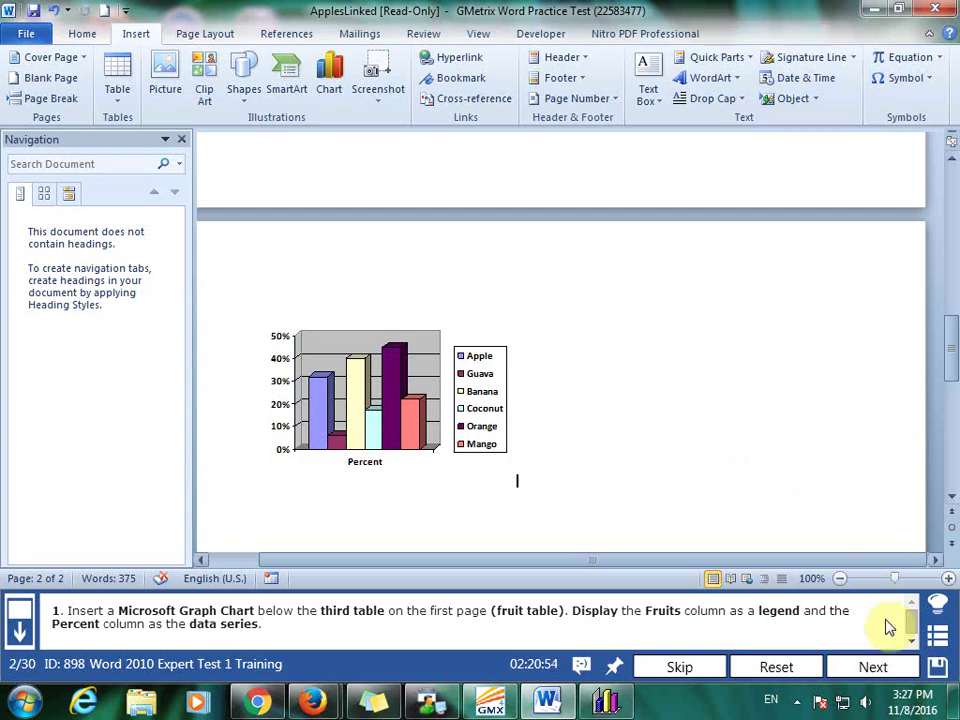
pyautogui.click(893, 667)
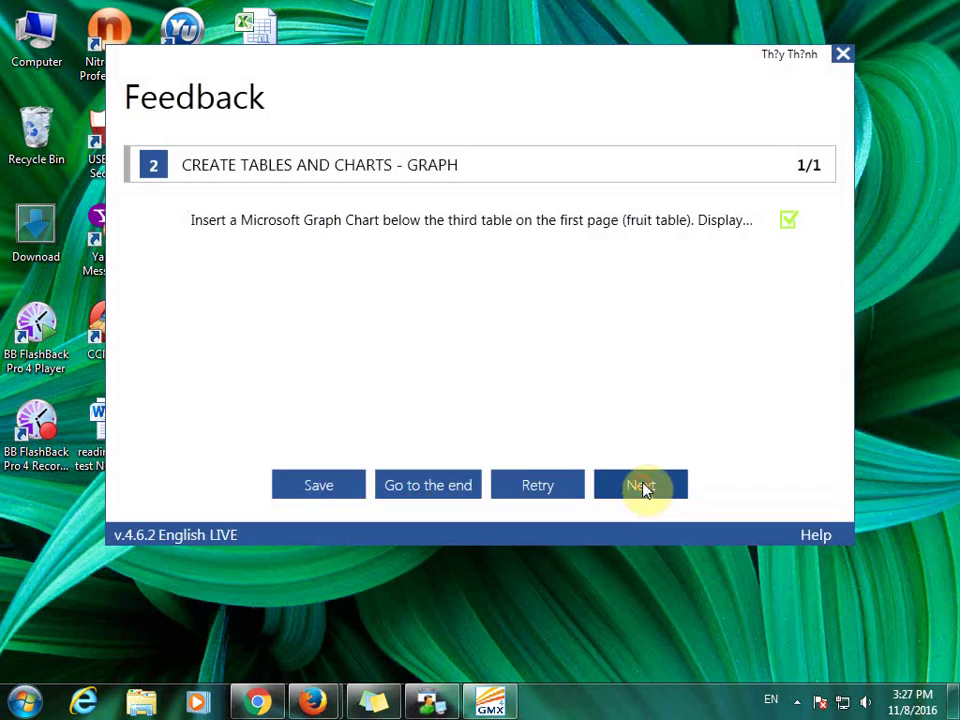
# Step: Go to task 3 and insert a default Clustered Column chart below the fruit table
pyautogui.click(643, 486)
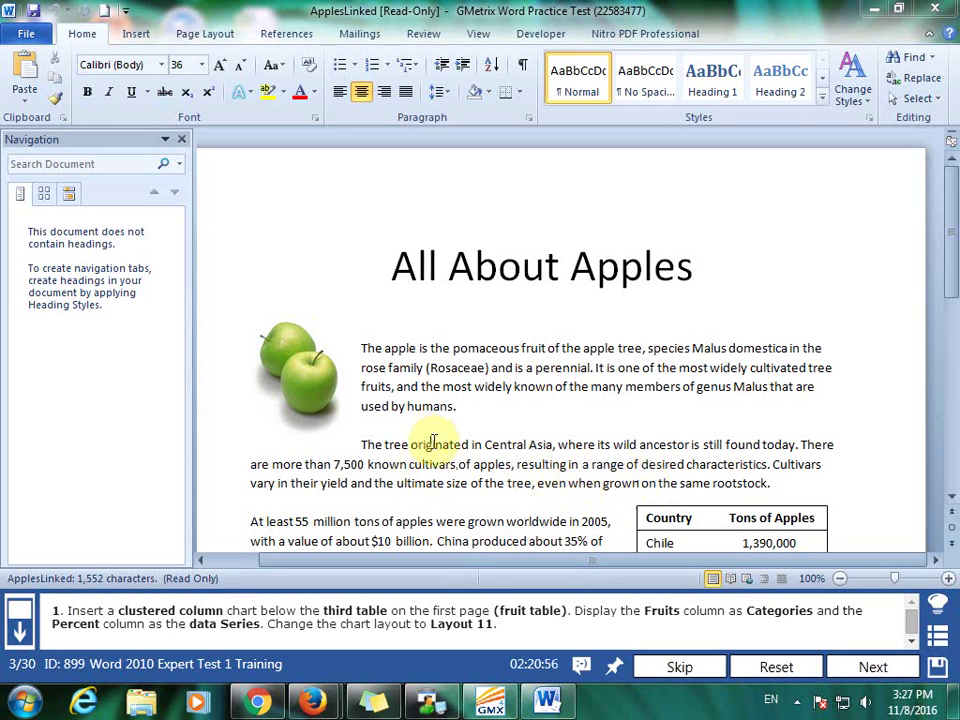
pyautogui.scroll(-4, 489, 435)
pyautogui.scroll(-6, 497, 431)
pyautogui.scroll(-1, 480, 430)
pyautogui.click(423, 427)
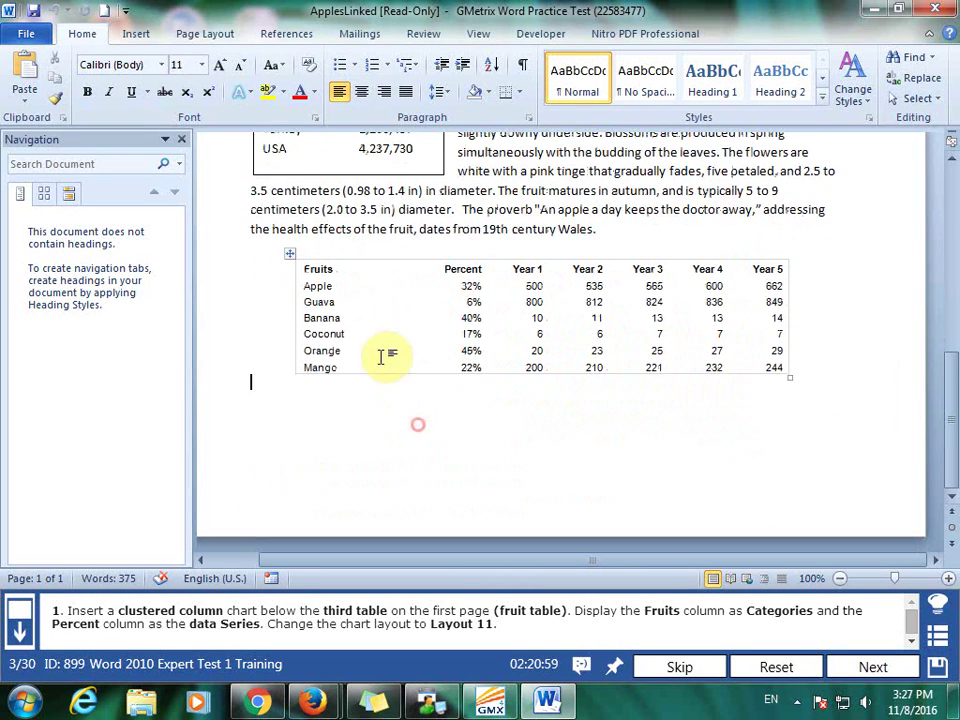
pyautogui.click(136, 36)
pyautogui.click(338, 83)
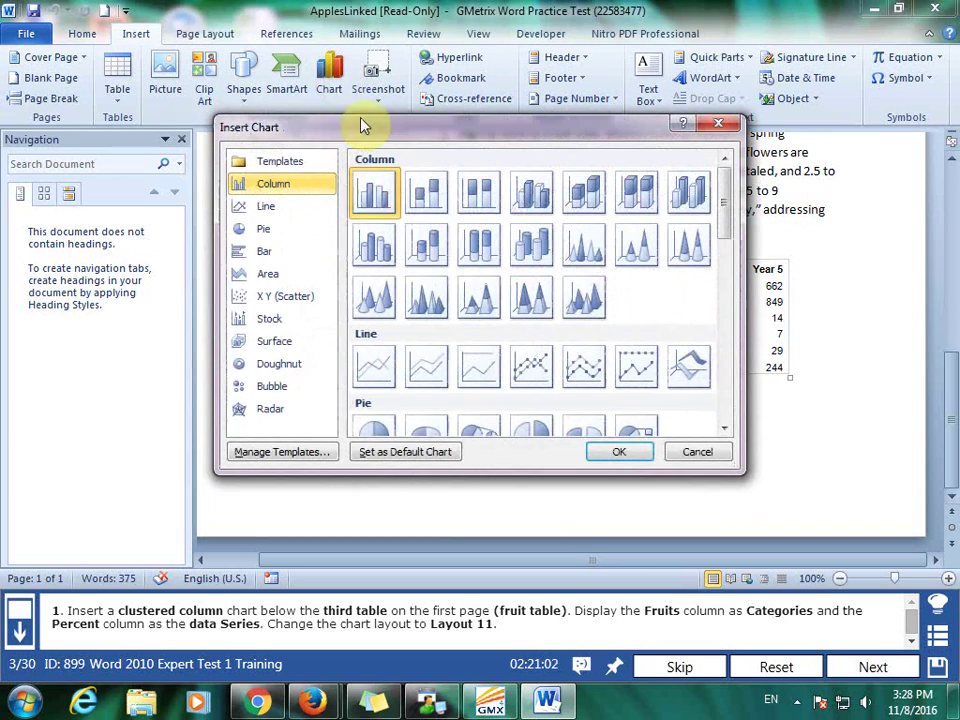
pyautogui.click(615, 452)
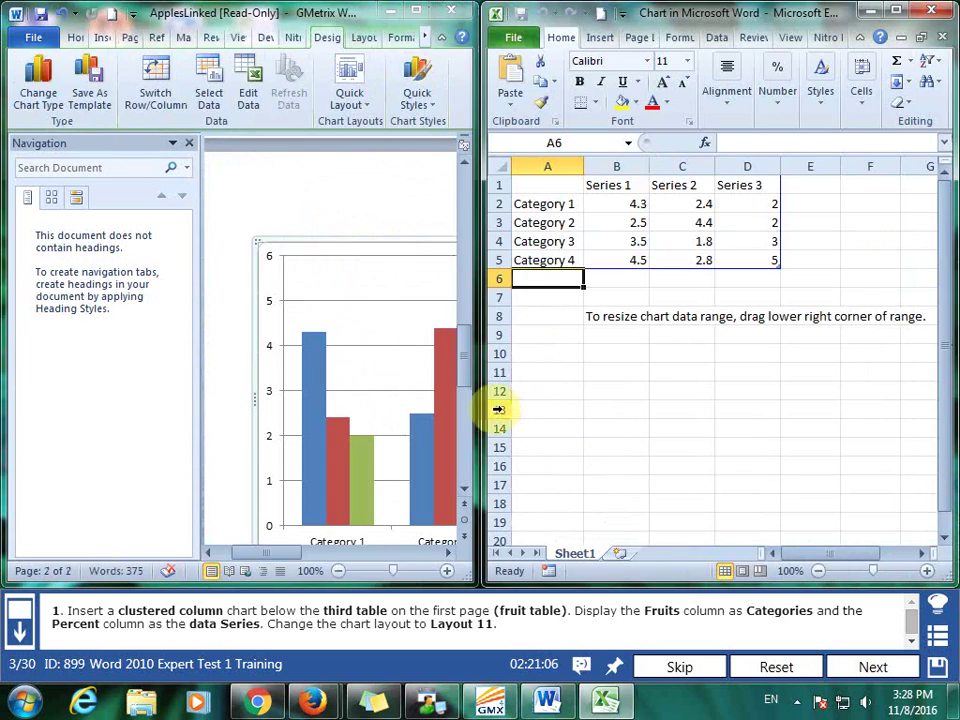
# Step: Paste the fruit names Apple through Mango into the chart data starting at cell A2
pyautogui.scroll(2, 381, 214)
pyautogui.scroll(4, 383, 211)
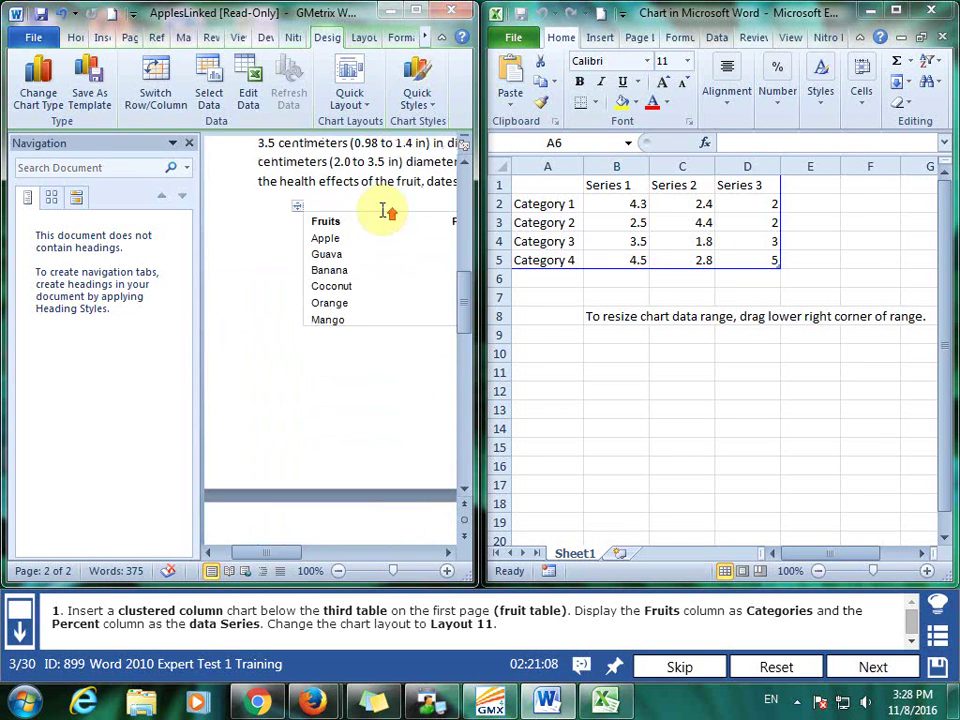
pyautogui.moveTo(319, 236); pyautogui.dragTo(344, 322)
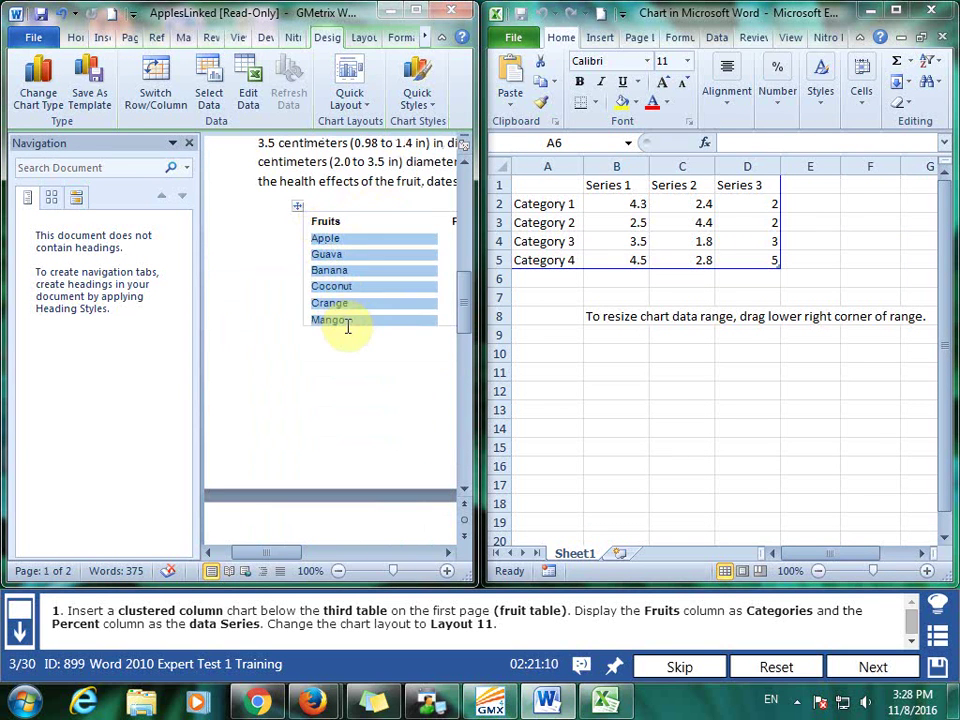
pyautogui.click(541, 203)
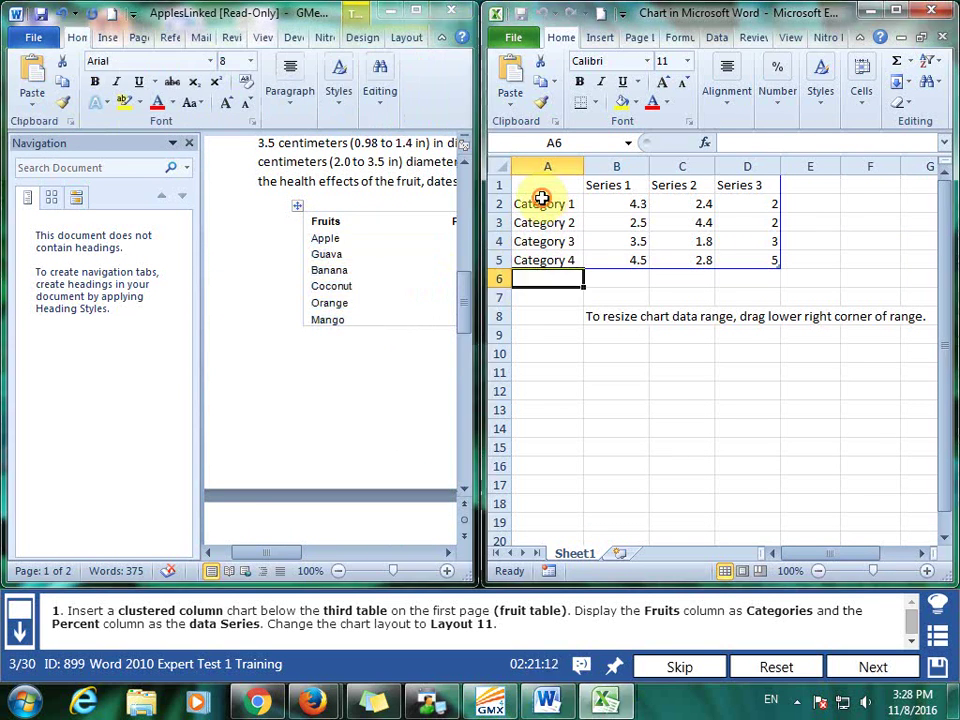
pyautogui.hotkey('ctrl', 'v')
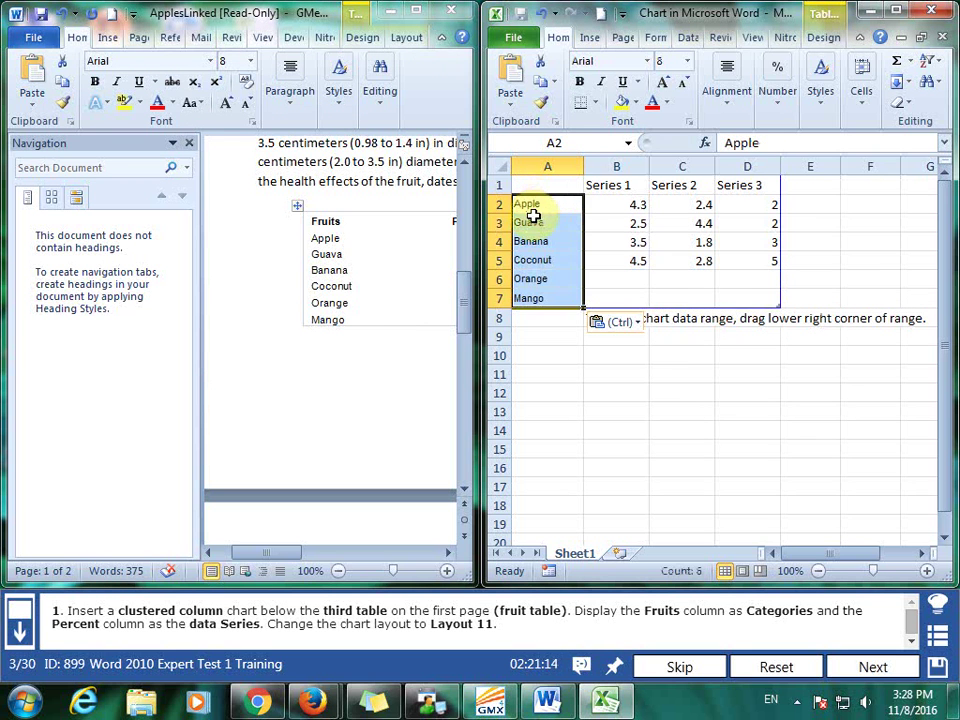
# Step: Paste the Percent column over Series 1, starting at cell B1
pyautogui.click(447, 552)
pyautogui.moveTo(410, 221); pyautogui.dragTo(419, 320)
pyautogui.hotkey('ctrl', 'c')
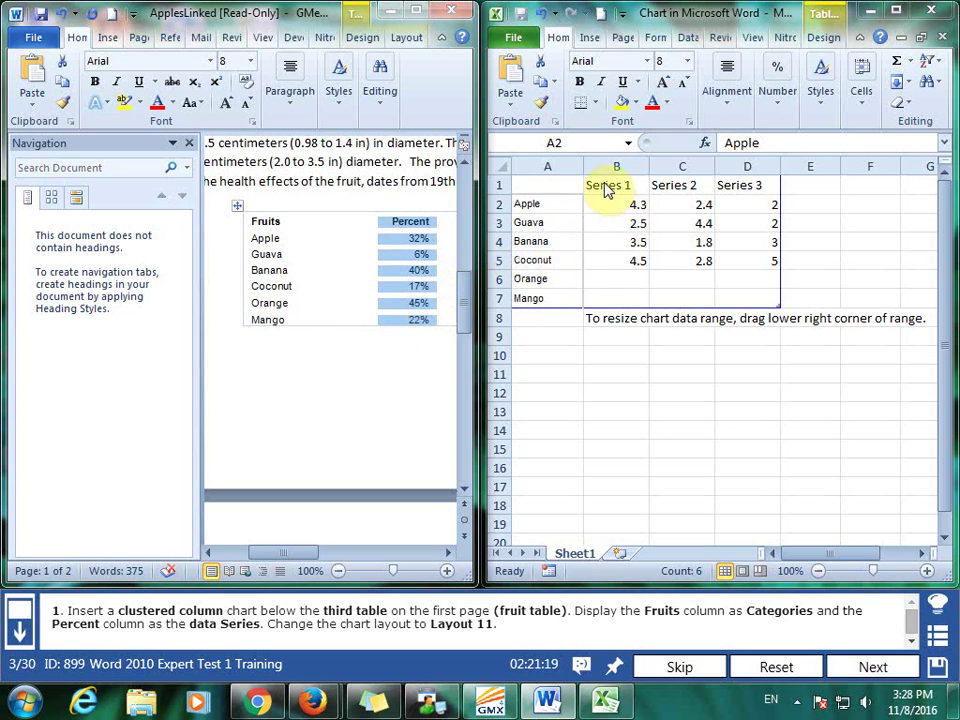
pyautogui.click(607, 190)
pyautogui.click(604, 184)
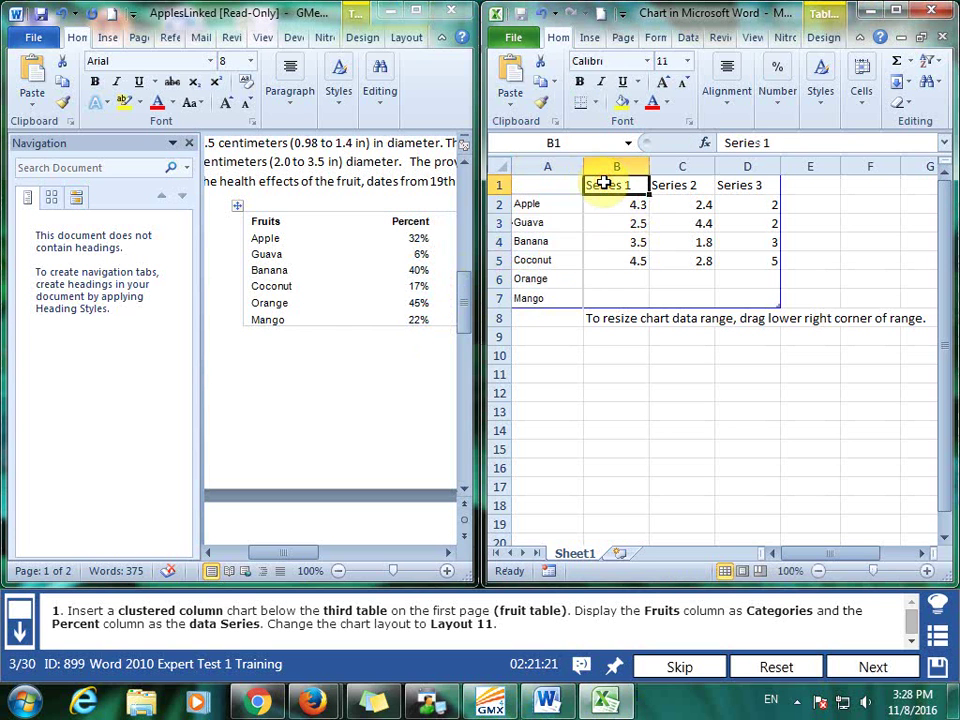
pyautogui.hotkey('ctrl', 'v')
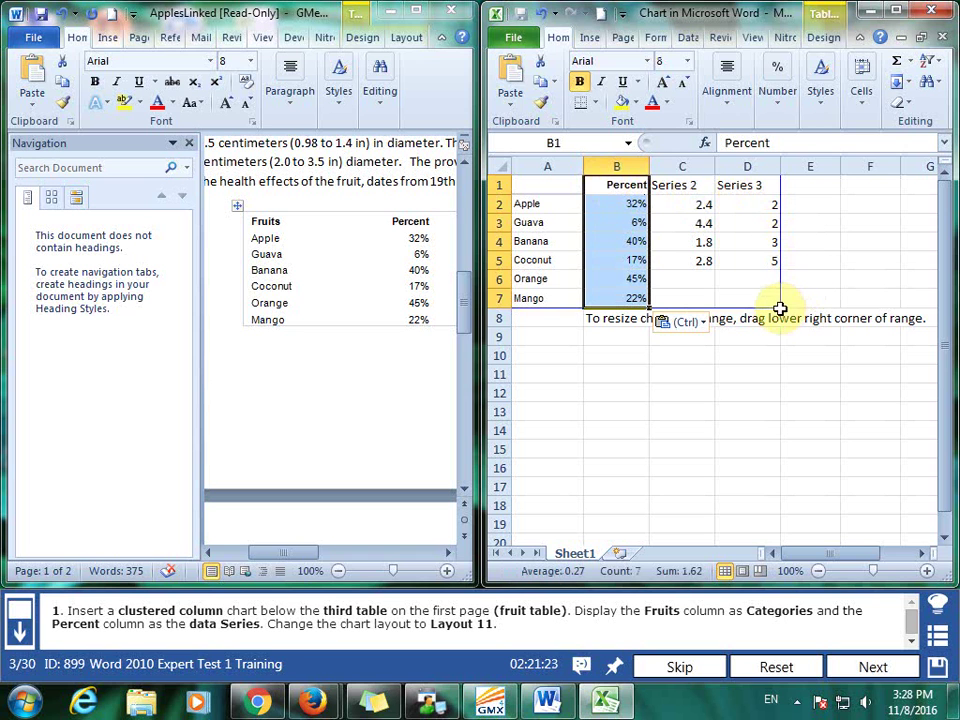
# Step: Shrink the chart data range to A1:B7 and maximize the Word window
pyautogui.moveTo(757, 306); pyautogui.dragTo(648, 304)
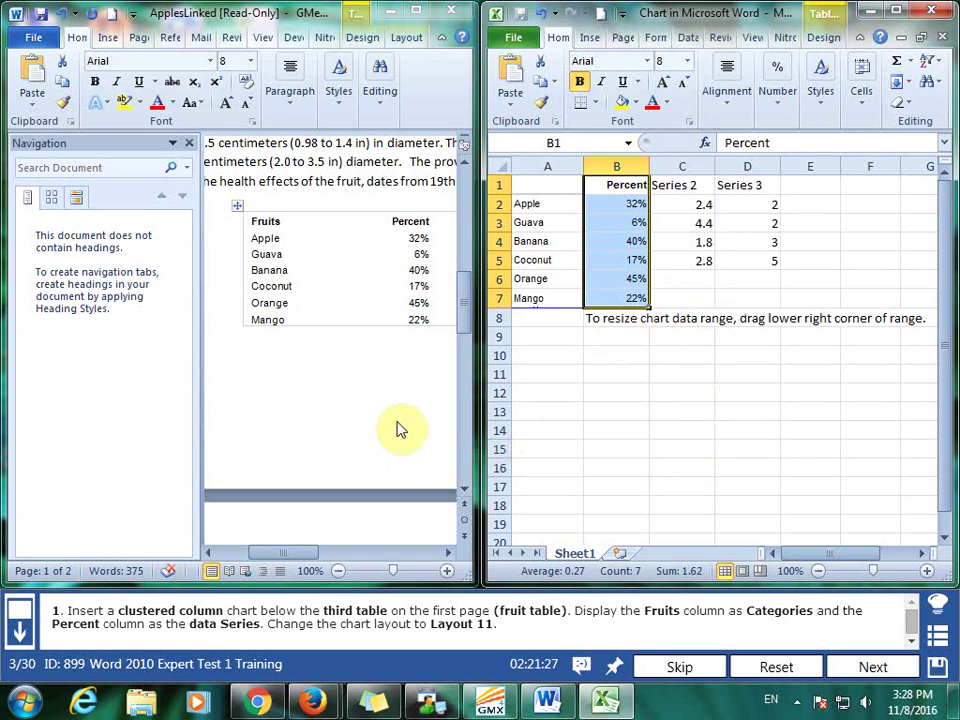
pyautogui.click(376, 394)
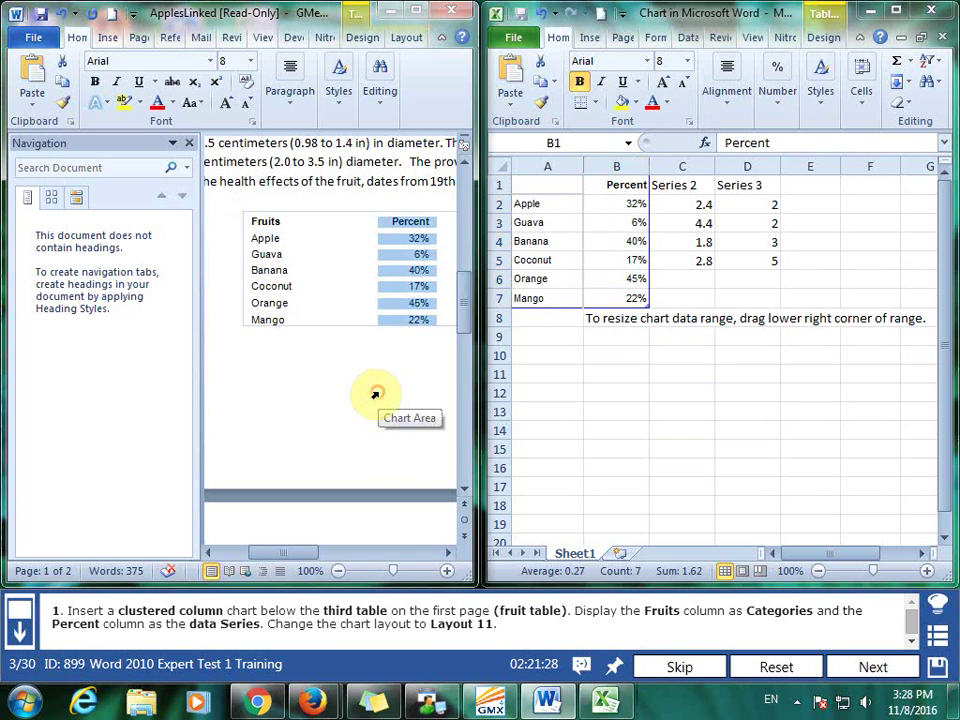
pyautogui.click(417, 14)
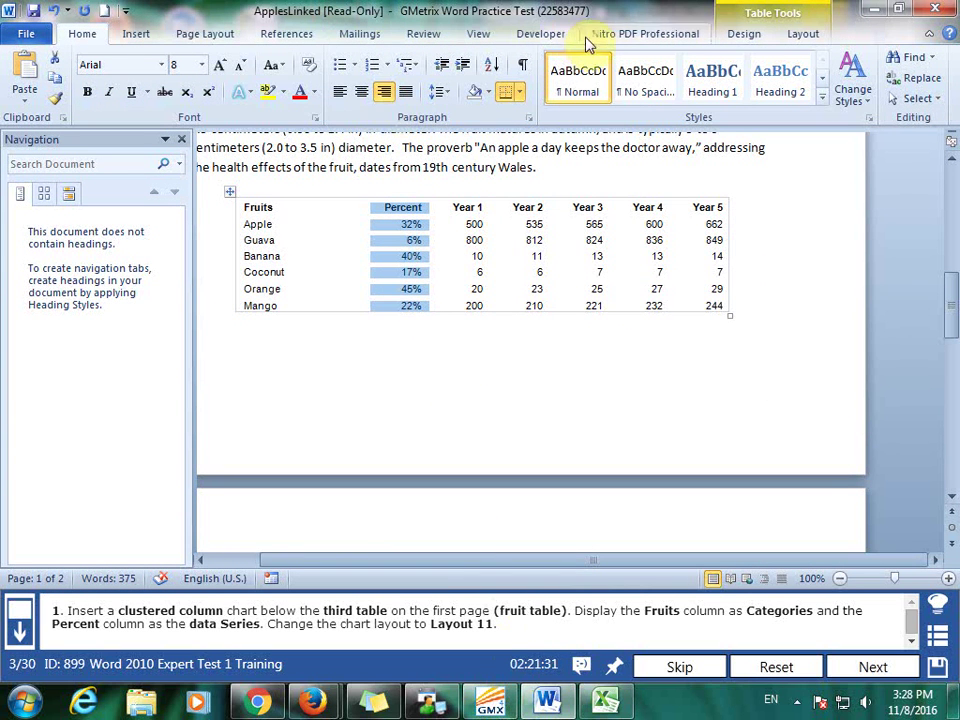
# Step: Apply chart Layout 11 to the Percent column chart, then submit the task
pyautogui.scroll(-3, 523, 461)
pyautogui.scroll(-2, 514, 435)
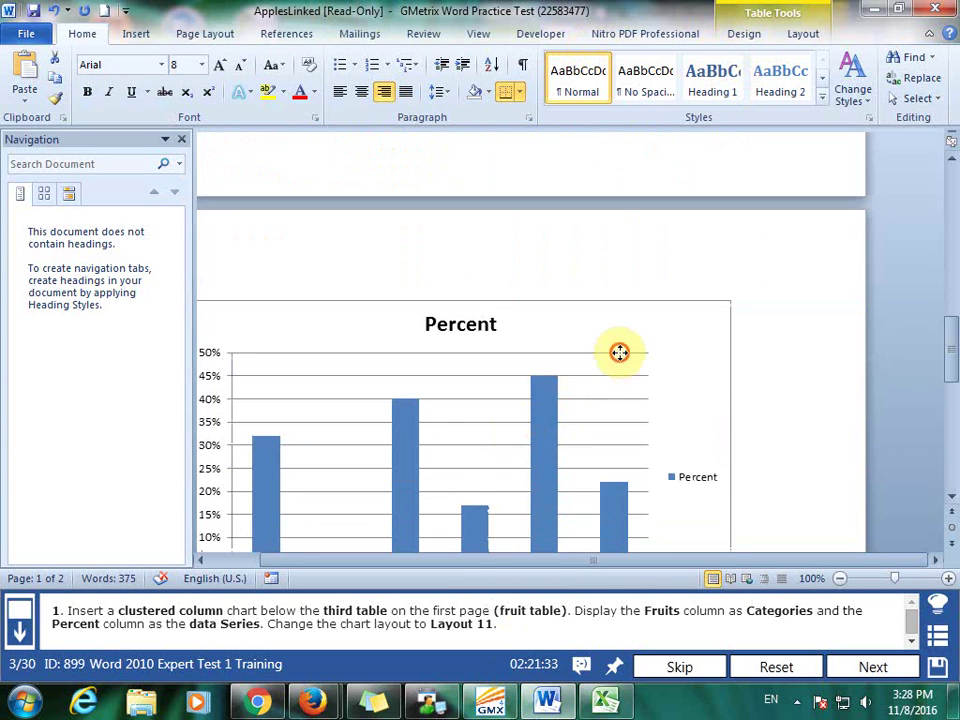
pyautogui.click(641, 320)
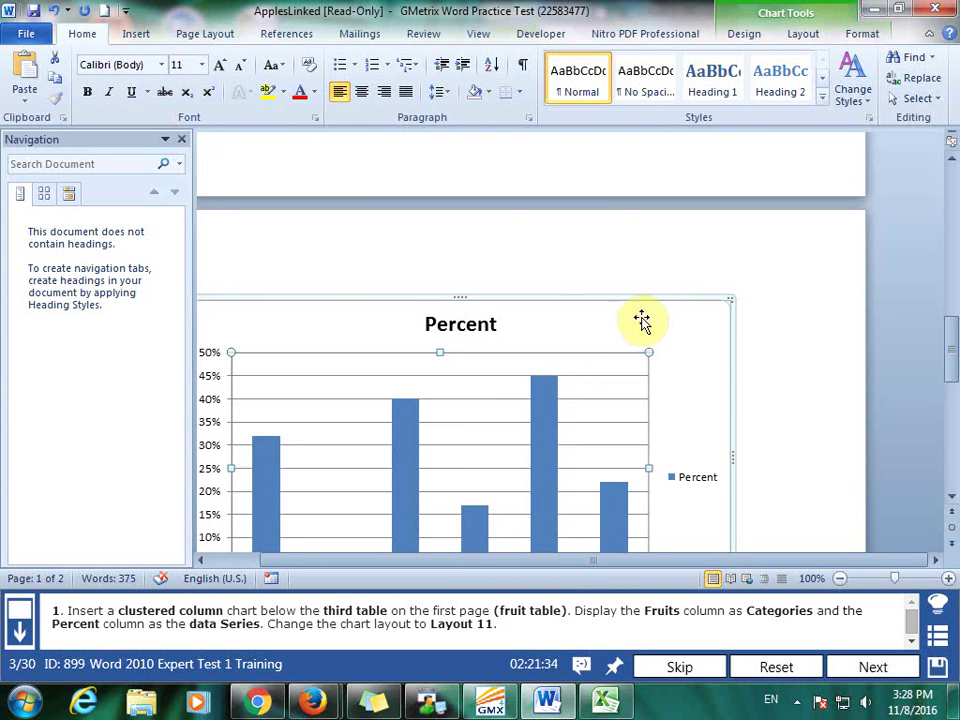
pyautogui.click(757, 35)
pyautogui.click(478, 97)
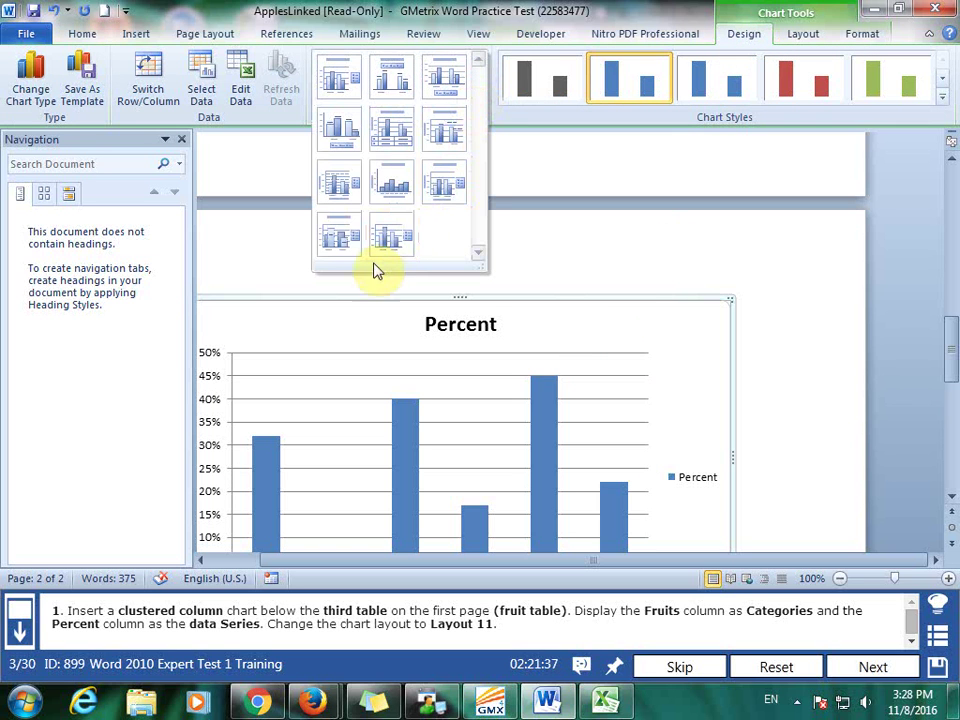
pyautogui.click(390, 240)
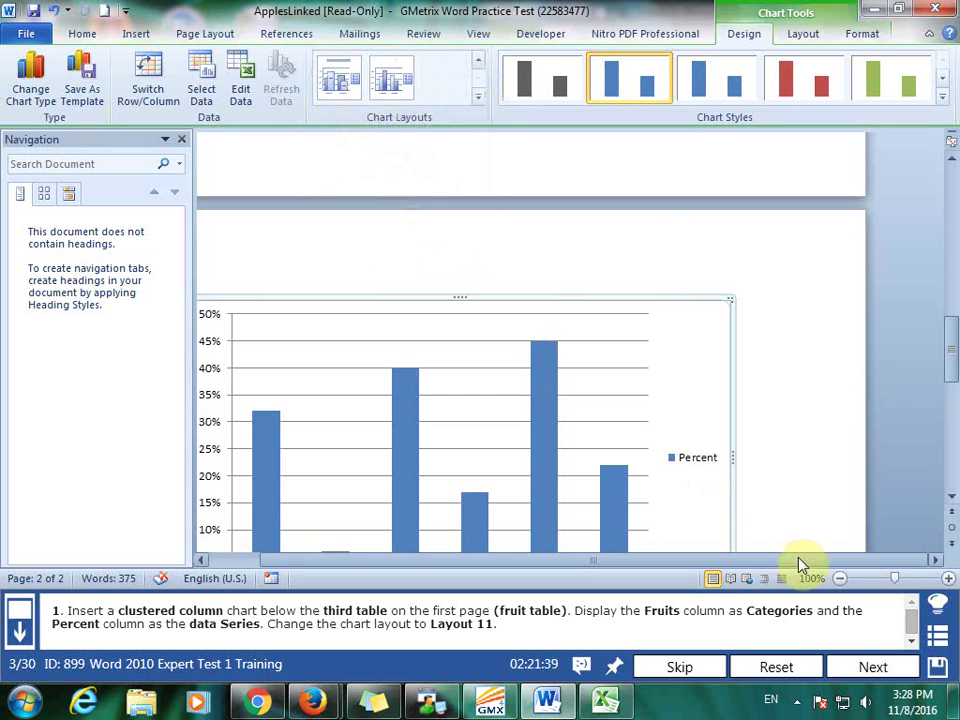
pyautogui.click(868, 670)
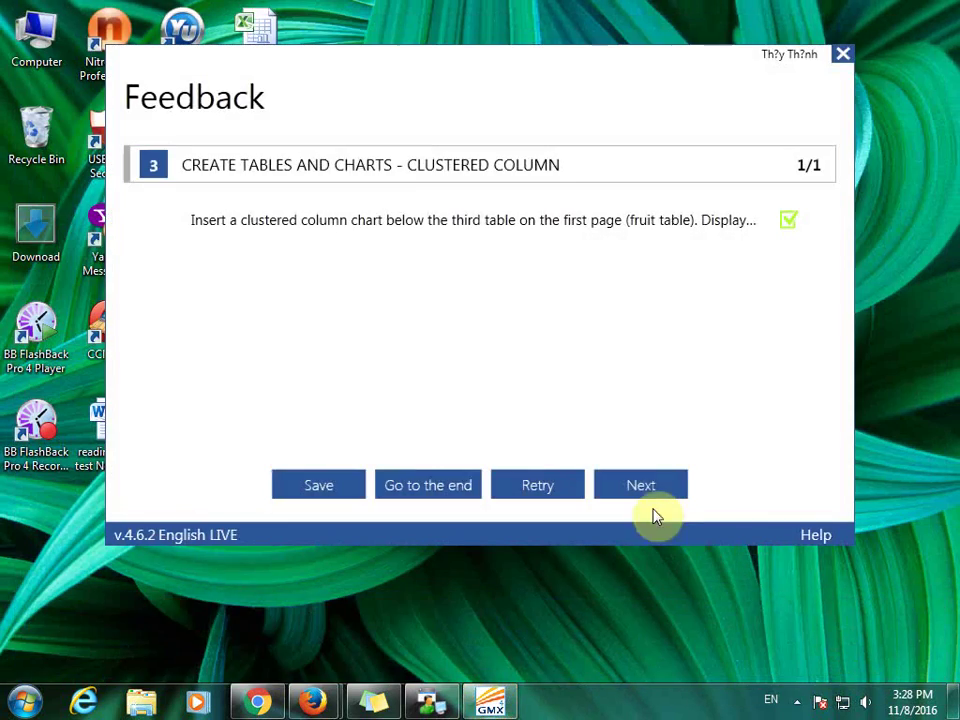
# Step: Go to task 4, select the whole fruit table and open its Table Properties
pyautogui.click(649, 494)
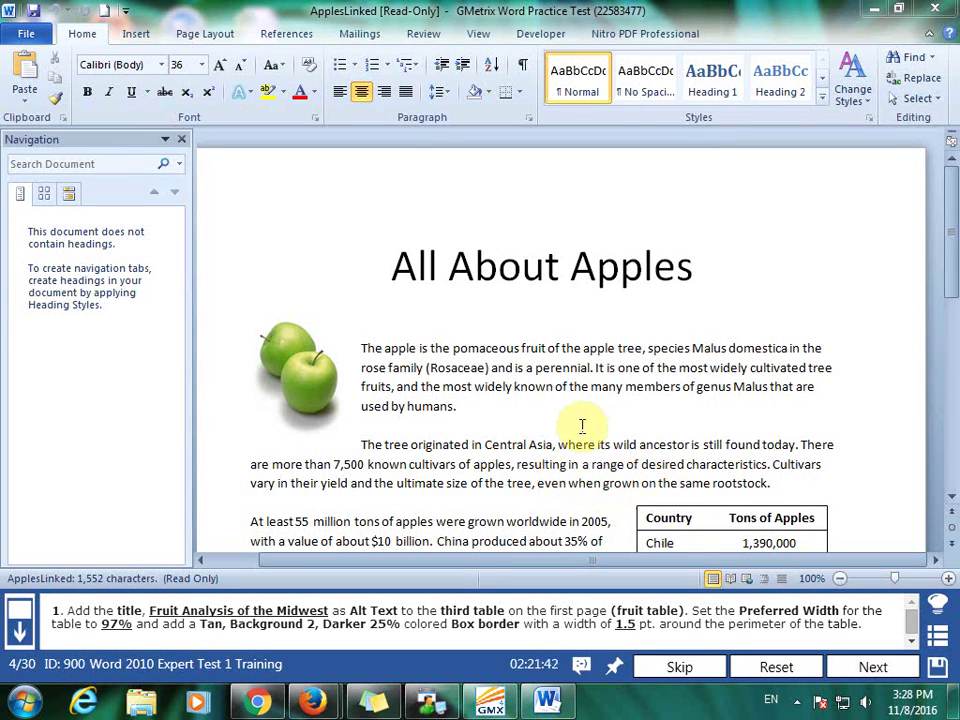
pyautogui.scroll(-3, 582, 426)
pyautogui.scroll(-2, 582, 426)
pyautogui.scroll(-5, 582, 426)
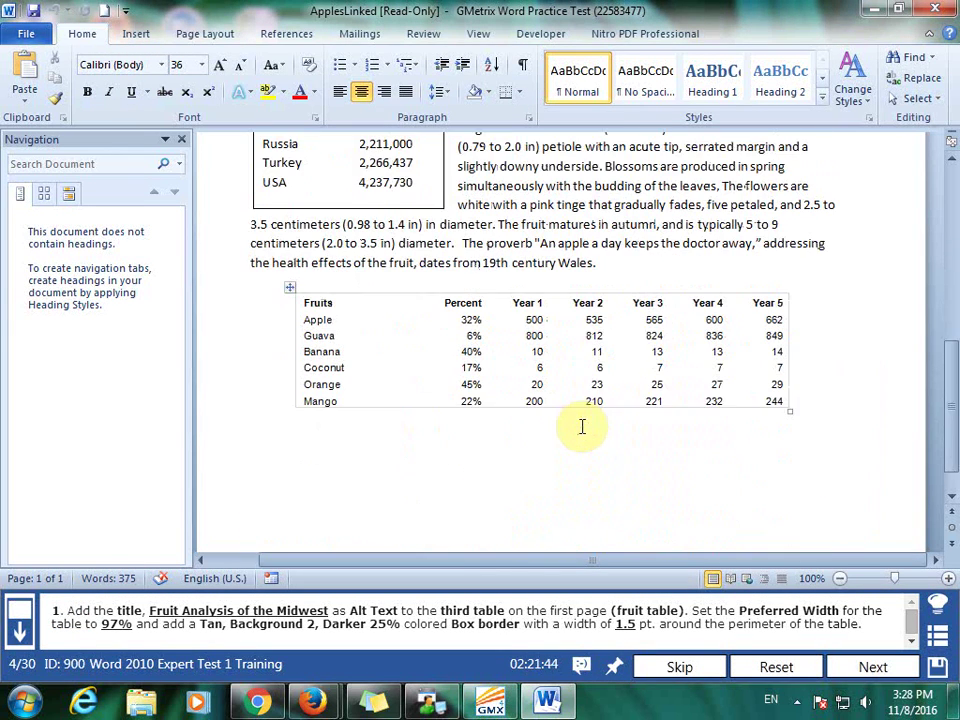
pyautogui.scroll(-1, 582, 426)
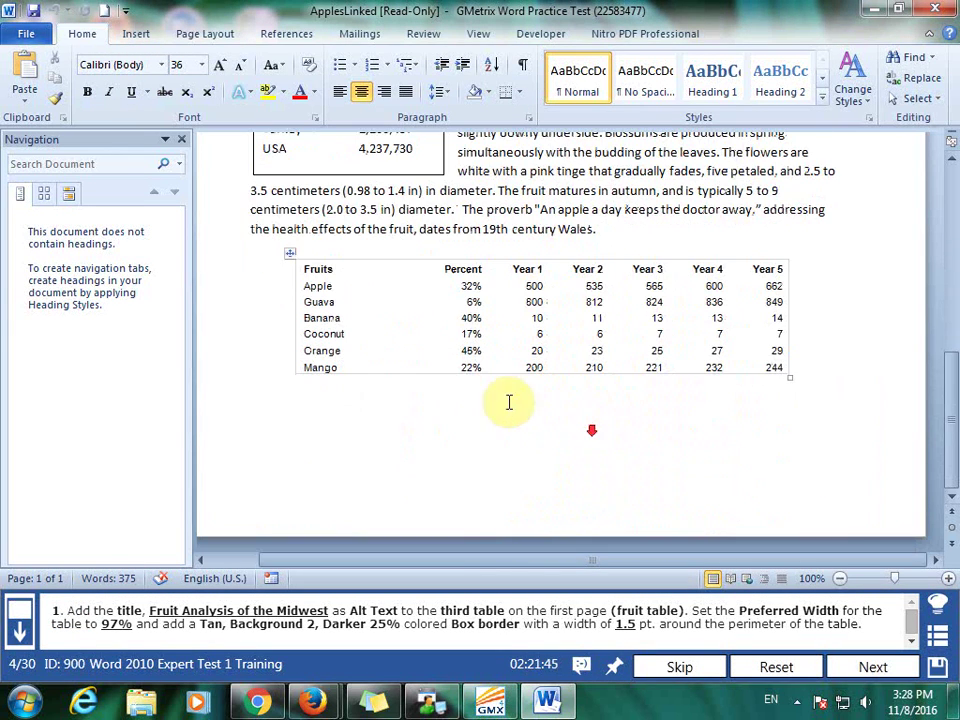
pyautogui.click(308, 269)
pyautogui.click(293, 257)
pyautogui.rightClick(291, 257)
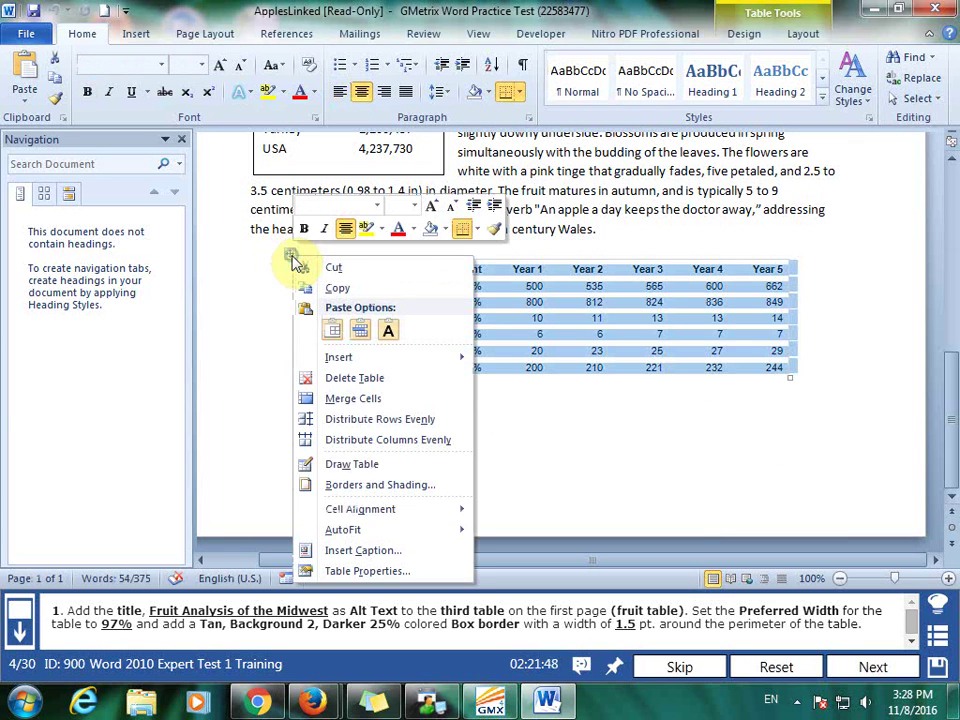
pyautogui.click(380, 572)
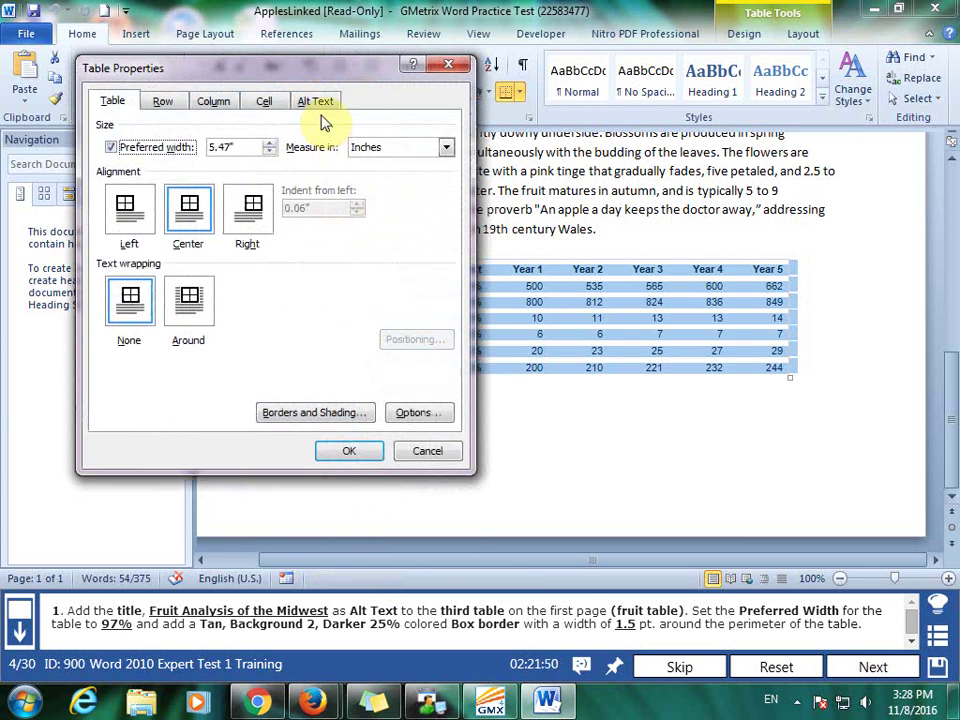
# Step: Give the table the alt text title 'Fruit Analysis of the Midwest'
pyautogui.click(318, 103)
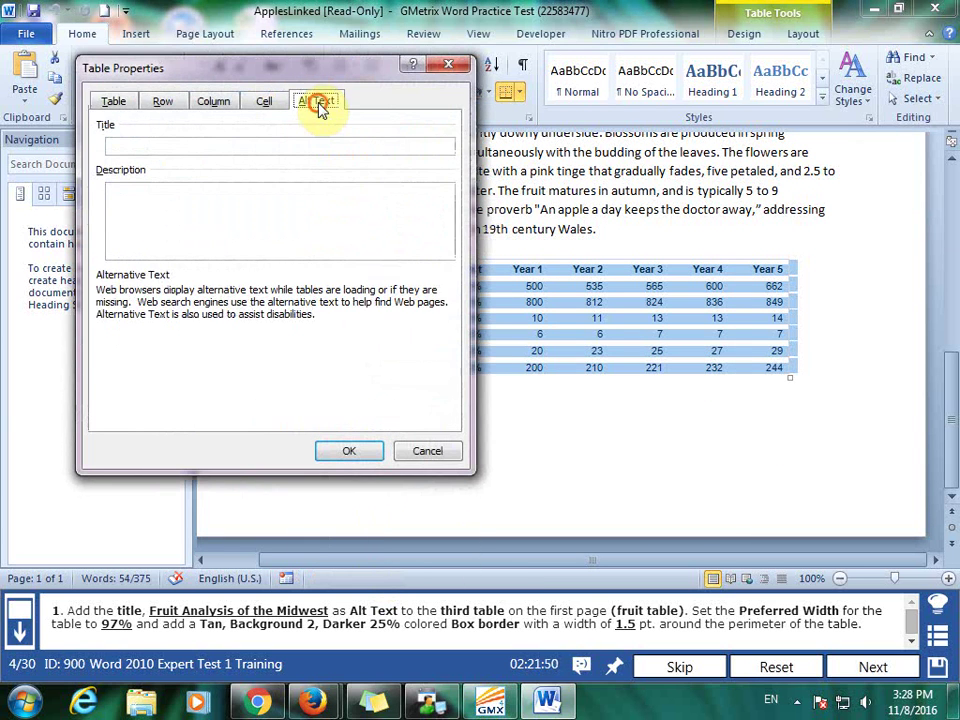
pyautogui.click(270, 142)
pyautogui.write('Fr')
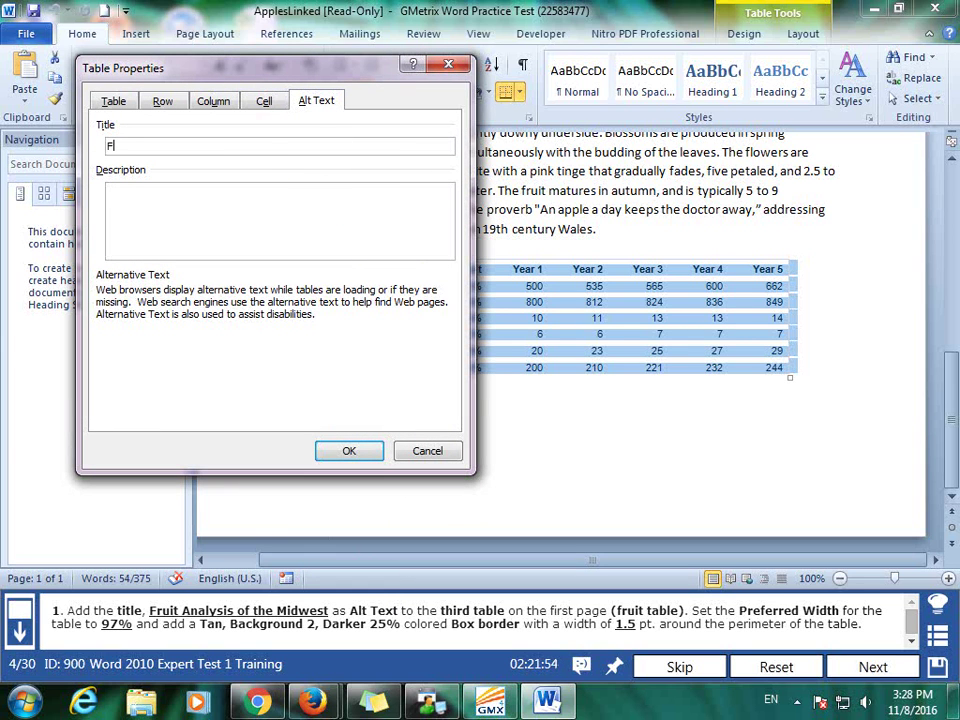
pyautogui.write('uit')
pyautogui.write(' A')
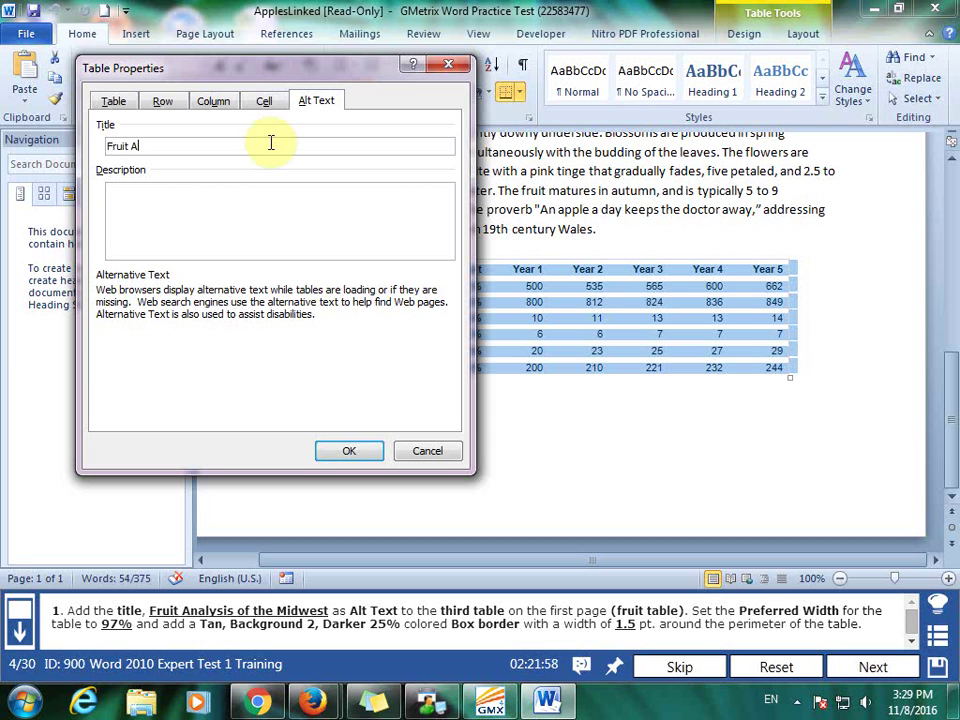
pyautogui.write('nalysis ')
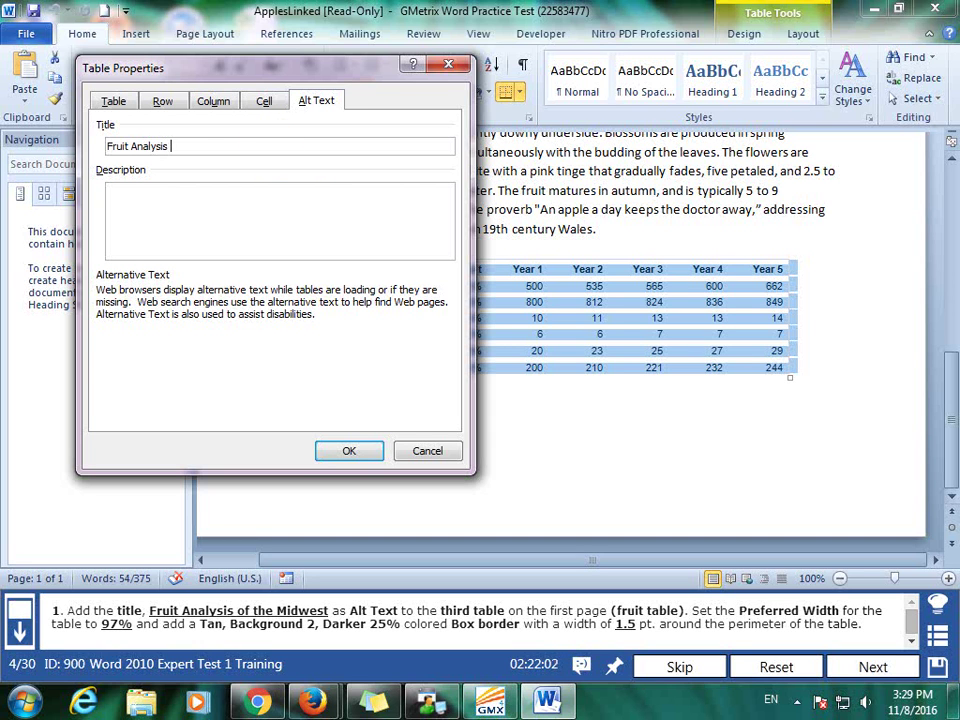
pyautogui.write('of the Midwest')
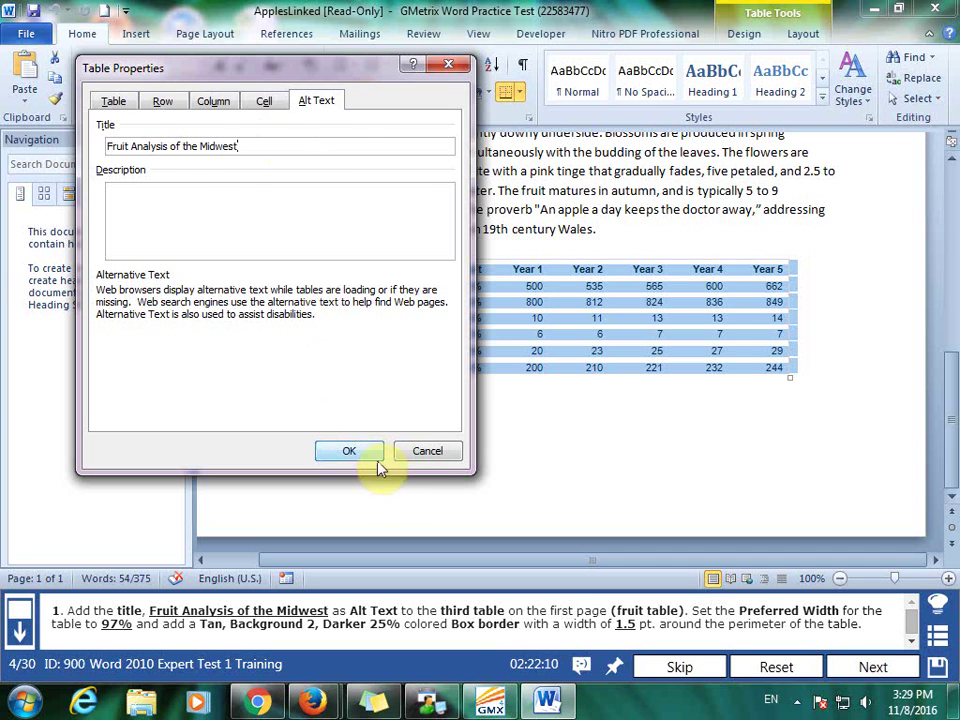
# Step: Set the table's preferred width to 97 percent
pyautogui.click(123, 103)
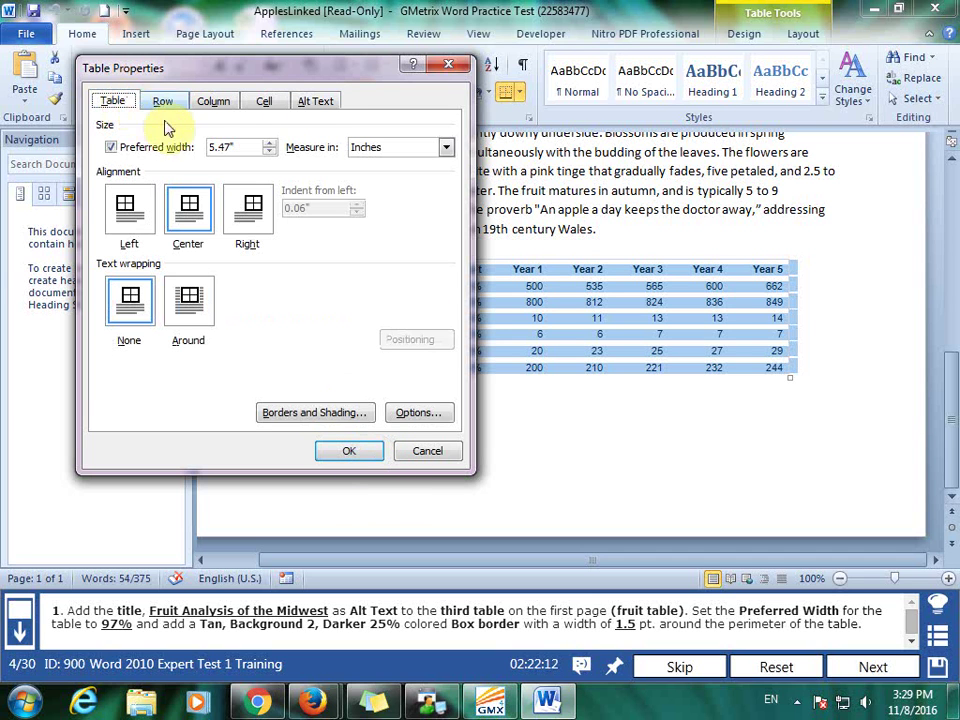
pyautogui.doubleClick(255, 146)
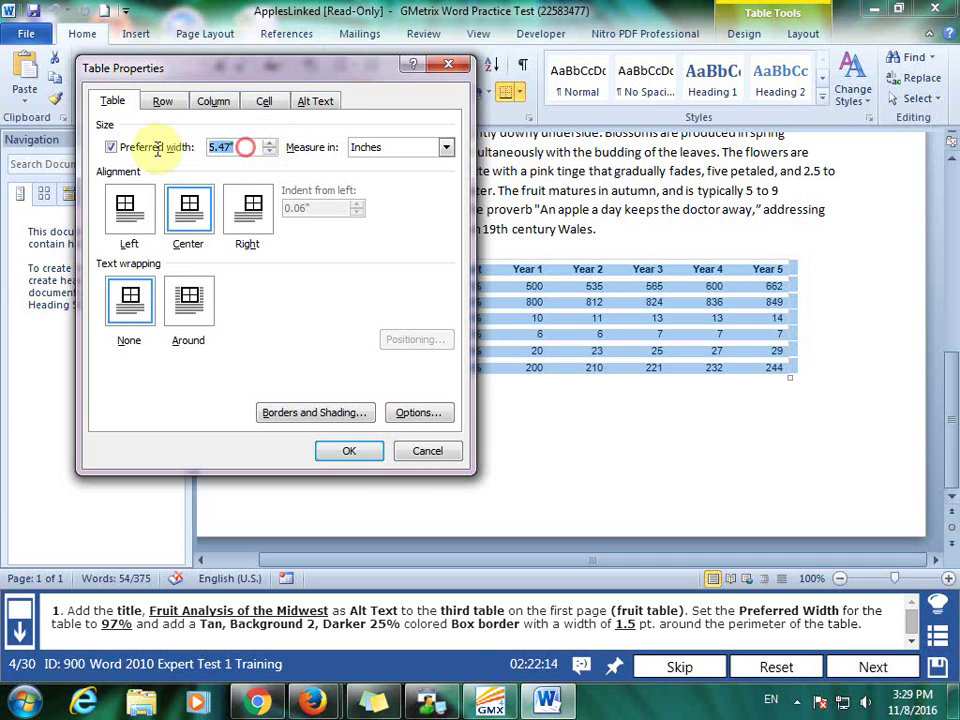
pyautogui.write('7')
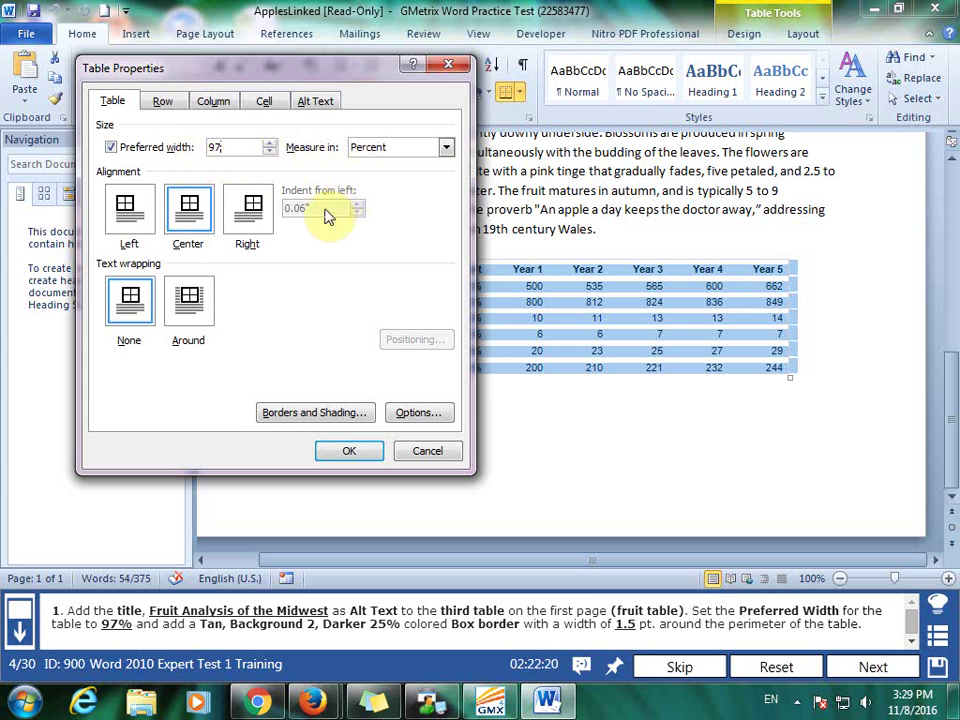
pyautogui.click(315, 412)
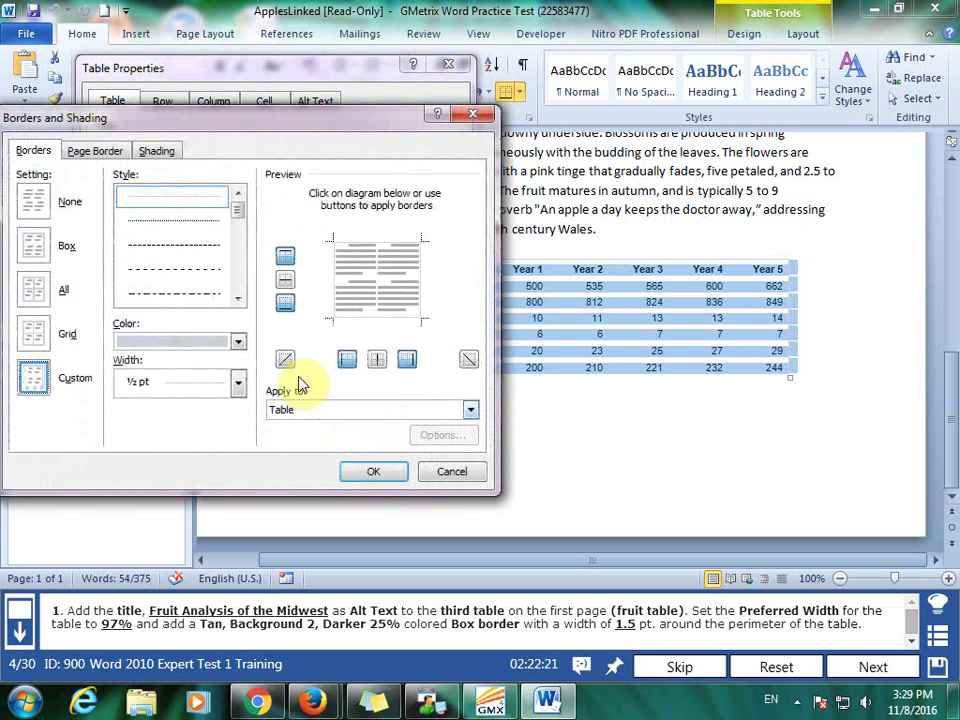
# Step: Apply a 1½ pt Tan, Background 2, Darker 25% box border to the table and submit task 4
pyautogui.click(240, 344)
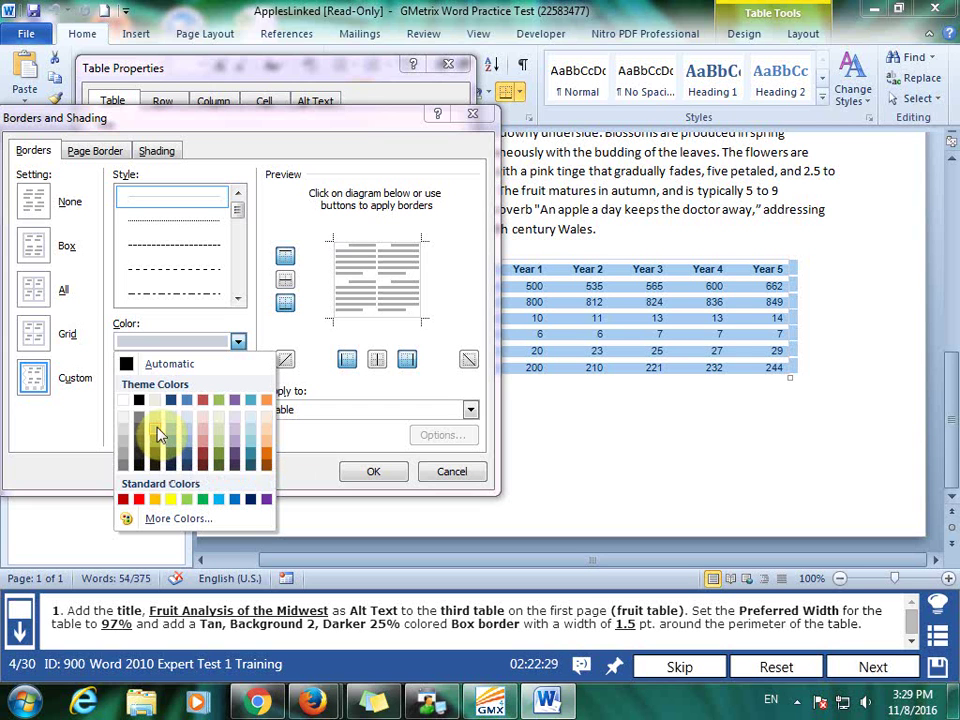
pyautogui.click(157, 421)
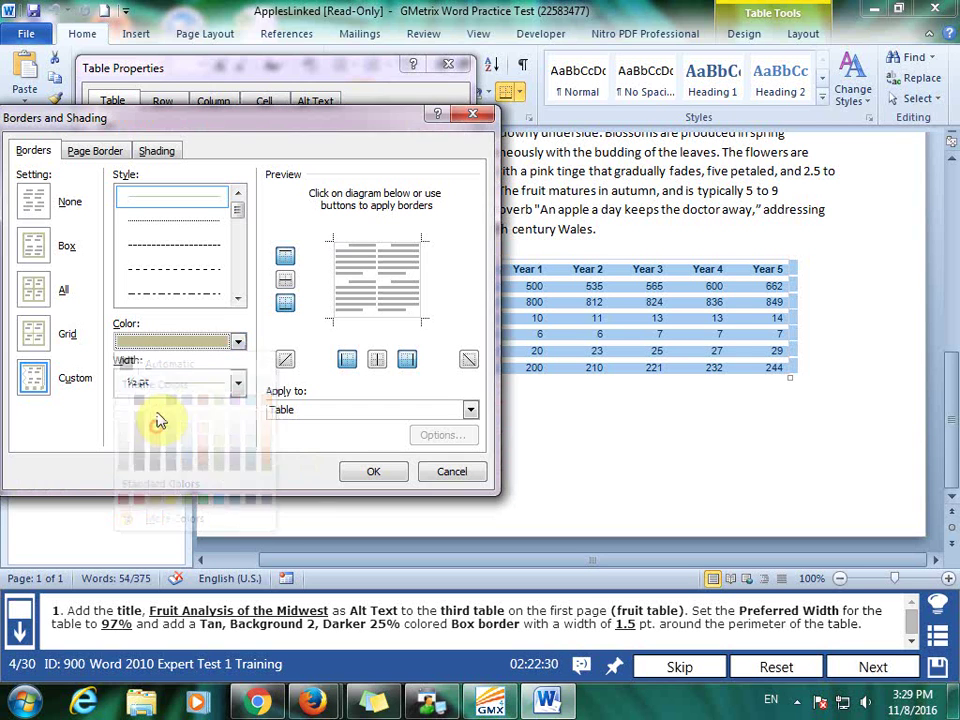
pyautogui.click(32, 251)
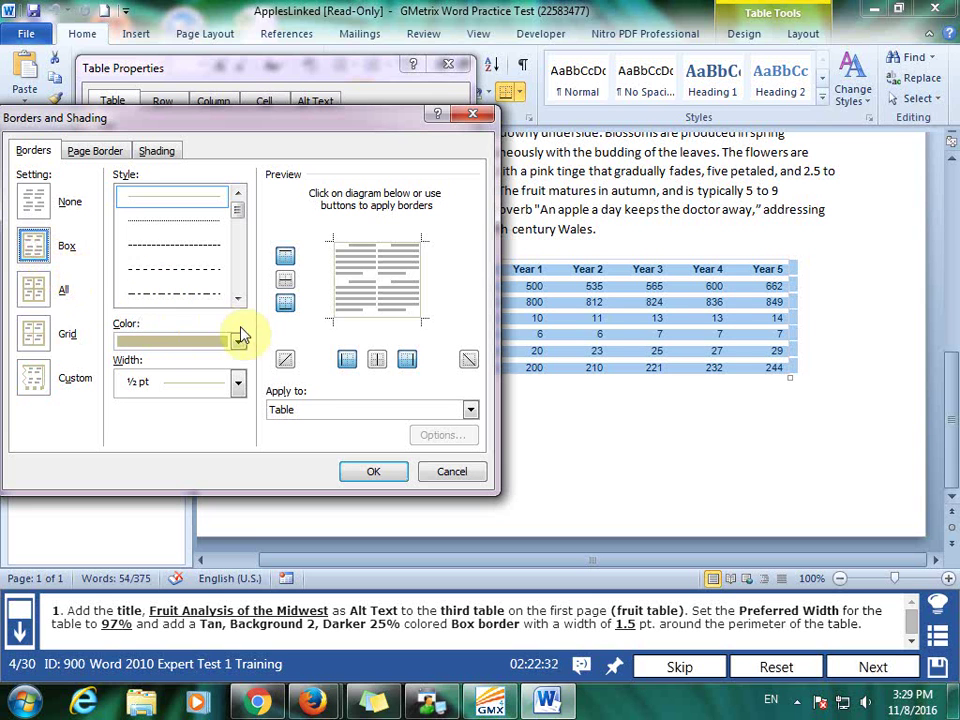
pyautogui.click(238, 383)
pyautogui.click(197, 257)
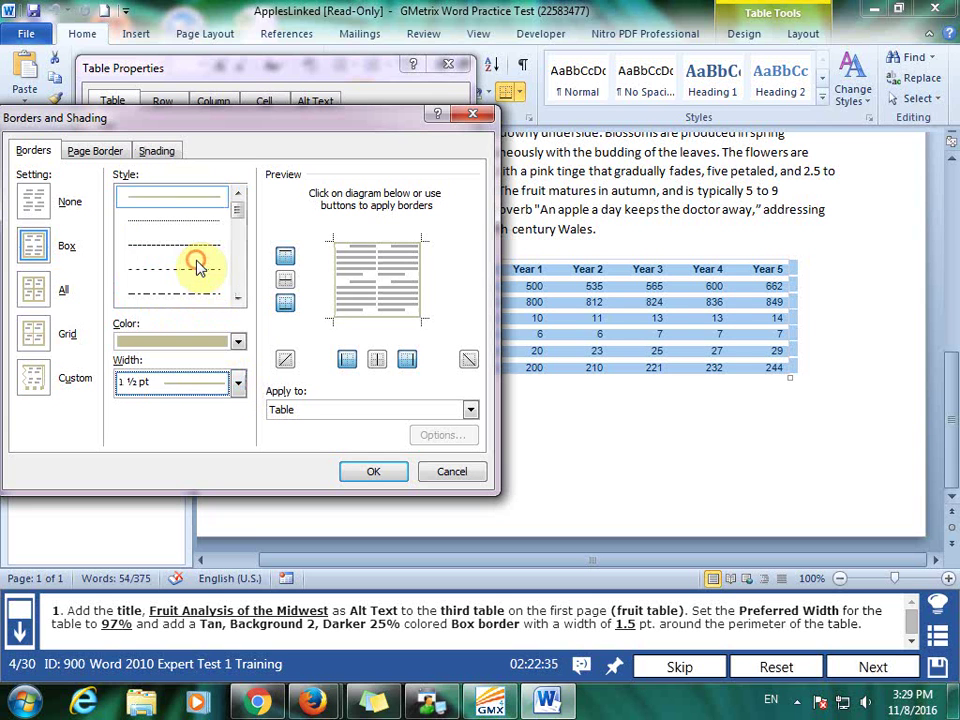
pyautogui.click(368, 474)
pyautogui.click(358, 458)
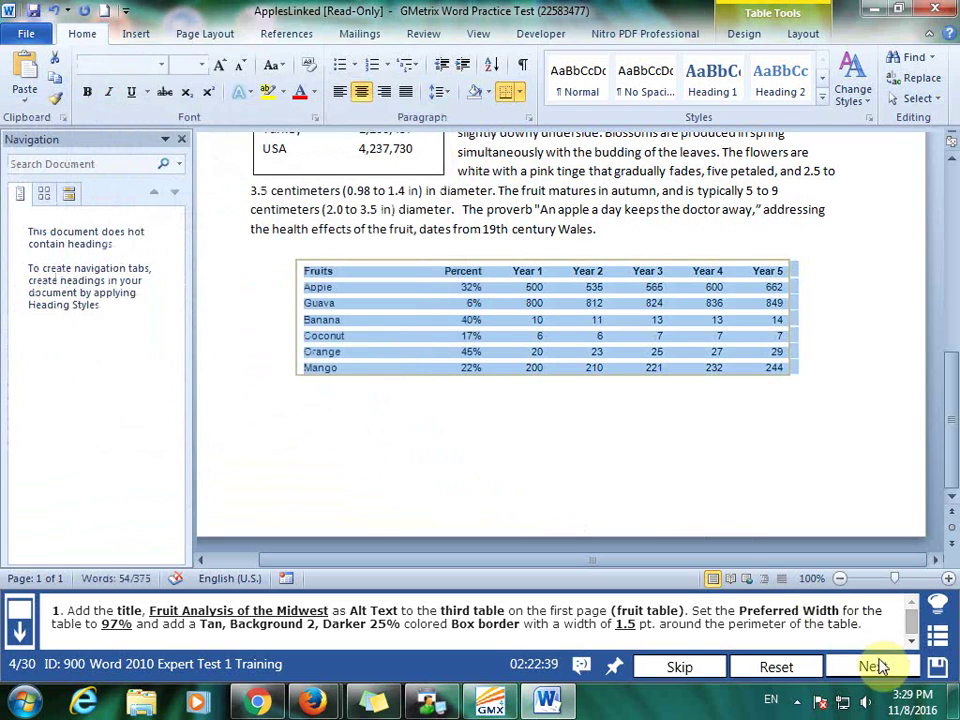
pyautogui.click(872, 666)
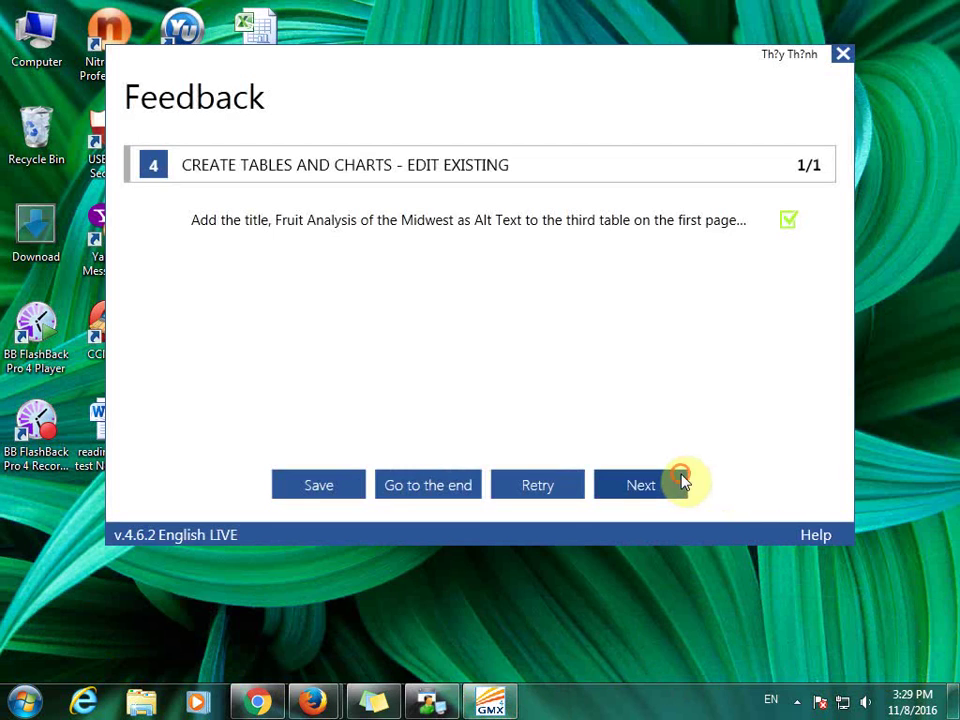
# Step: Go to the next task and start a document comparison with GMetrixTemplates\StyleGuide as the original
pyautogui.click(680, 481)
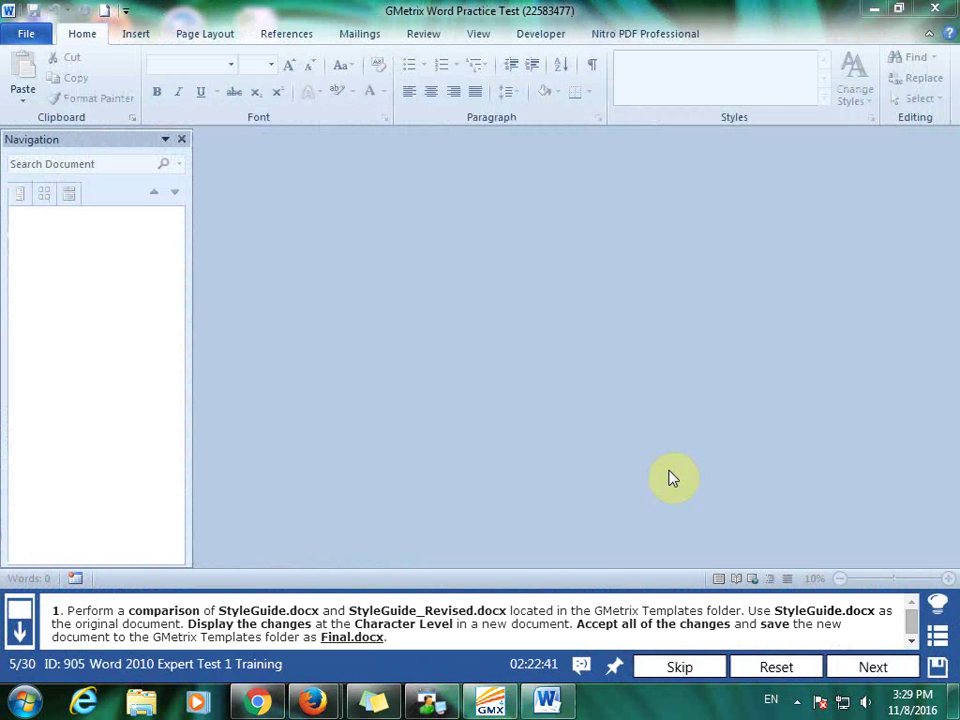
pyautogui.click(428, 37)
pyautogui.click(787, 88)
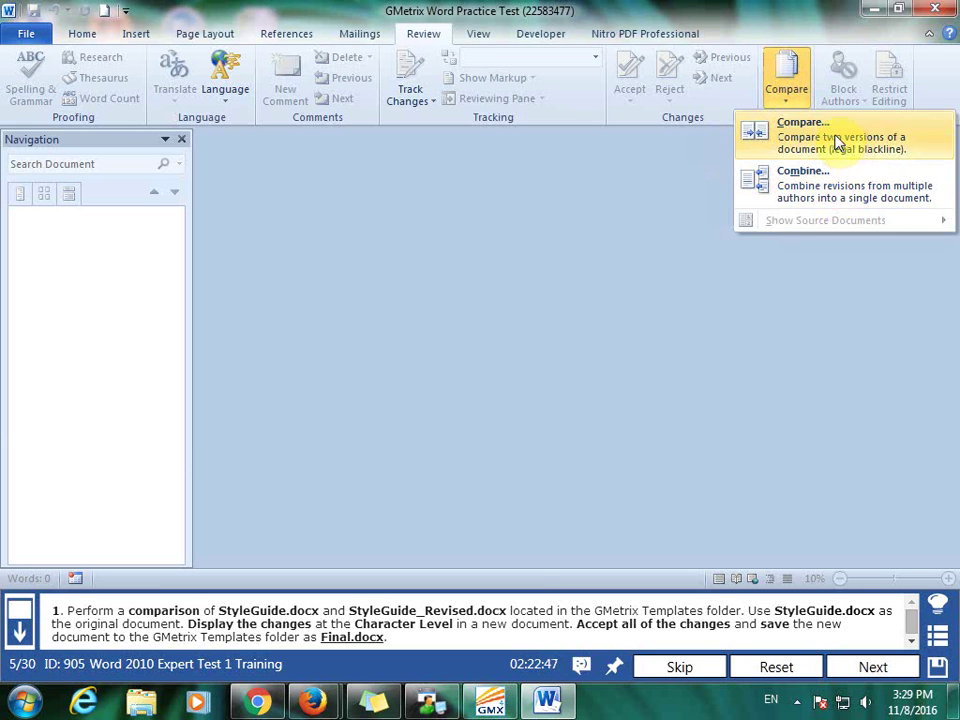
pyautogui.click(805, 135)
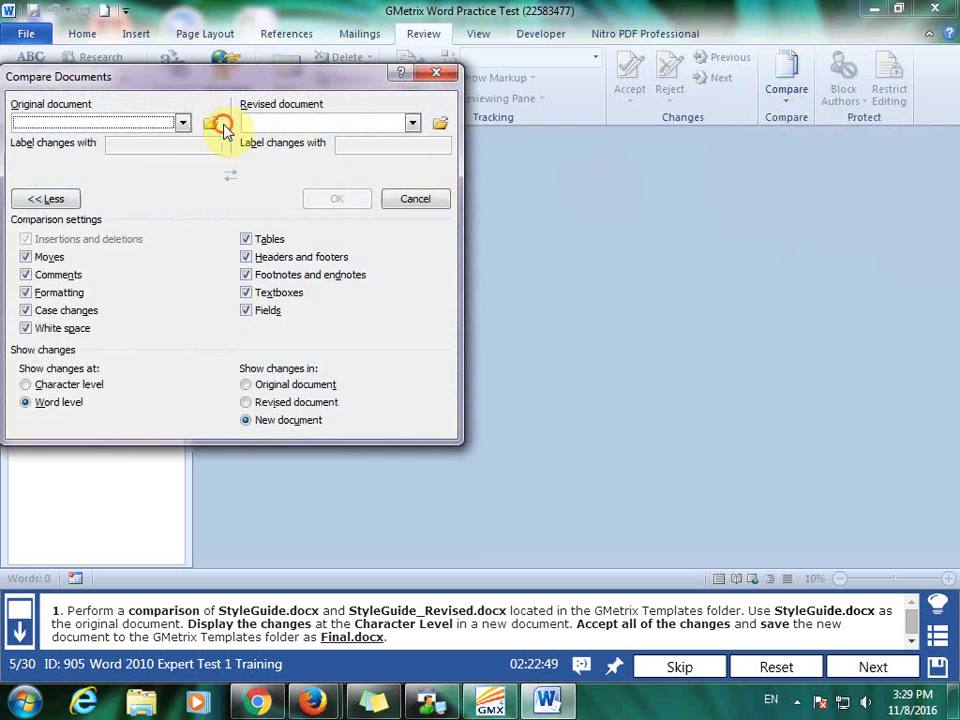
pyautogui.click(212, 124)
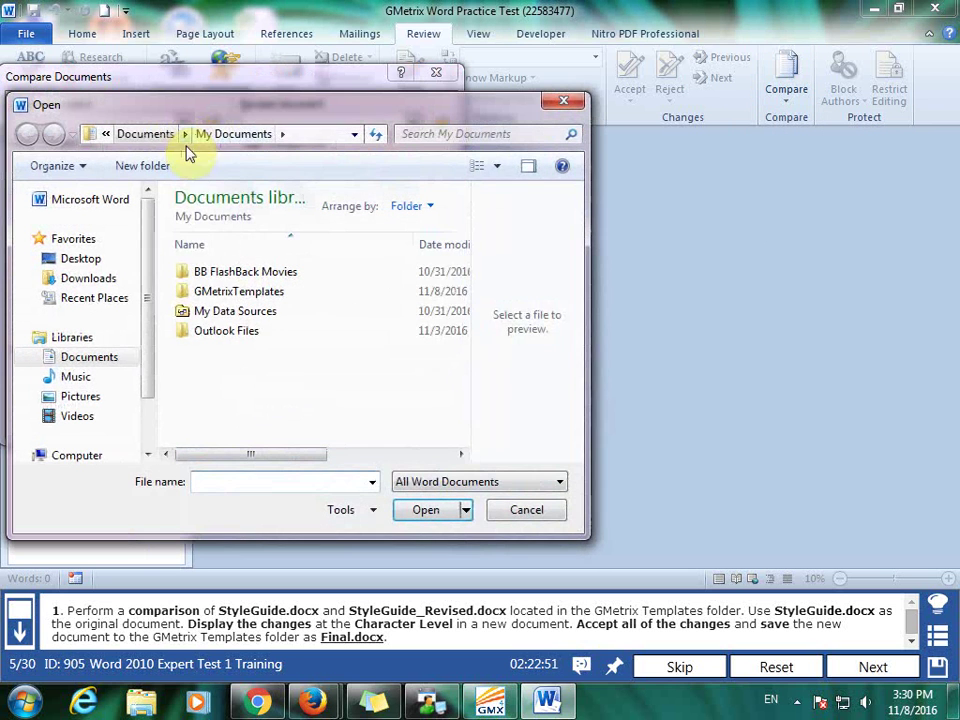
pyautogui.click(213, 296)
pyautogui.doubleClick(213, 291)
pyautogui.doubleClick(214, 274)
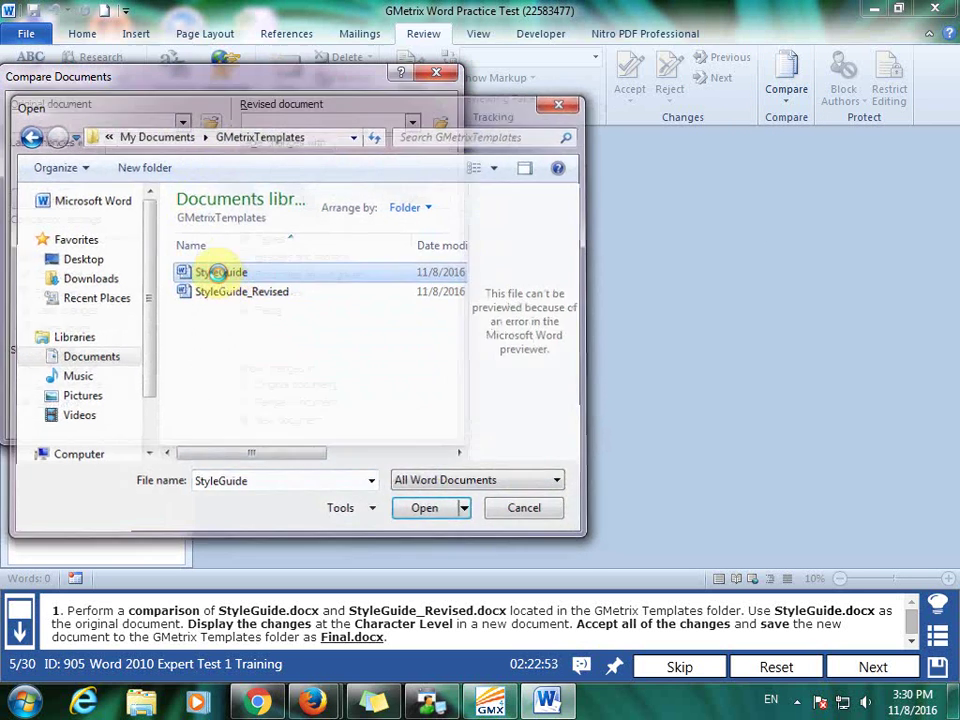
# Step: Choose StyleGuide_Revised as the revised document and run a character-level comparison
pyautogui.click(440, 125)
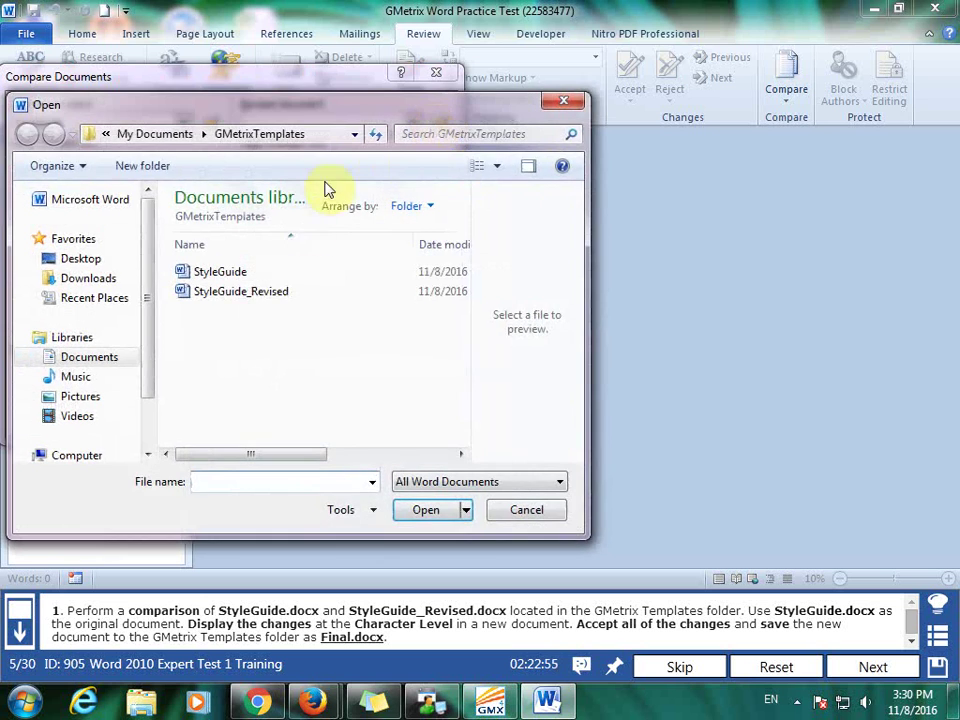
pyautogui.click(257, 291)
pyautogui.doubleClick(257, 291)
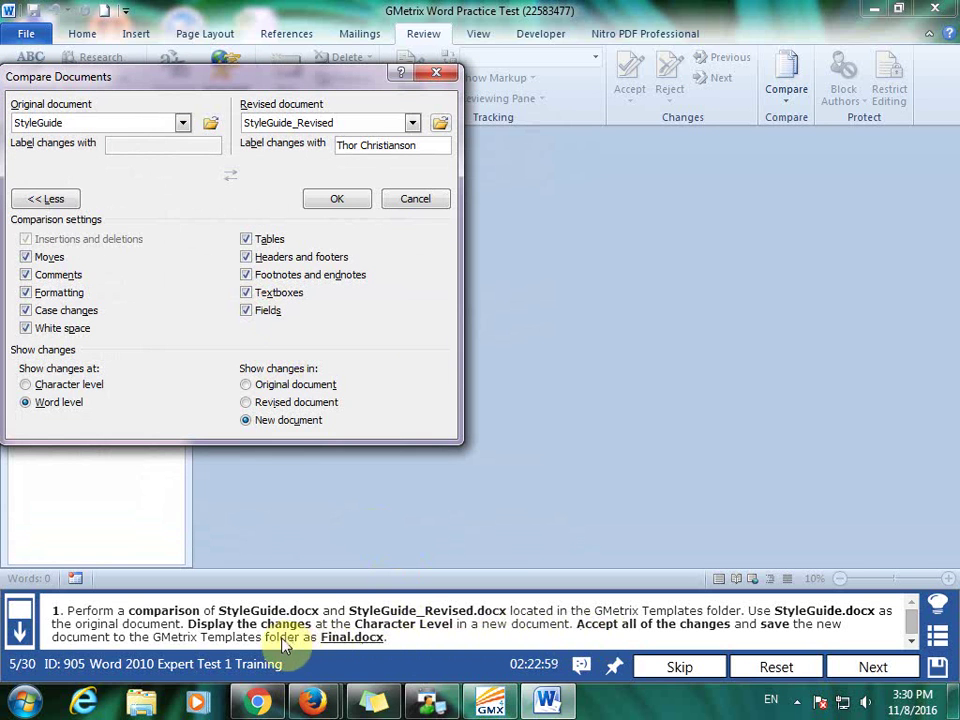
pyautogui.click(68, 385)
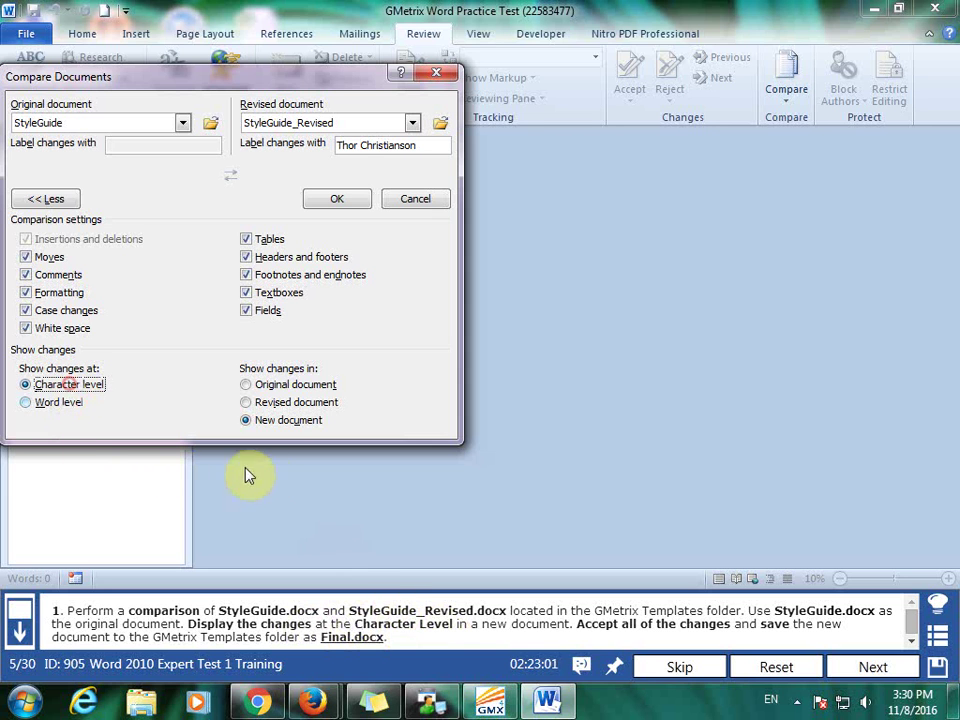
pyautogui.click(362, 200)
pyautogui.click(424, 352)
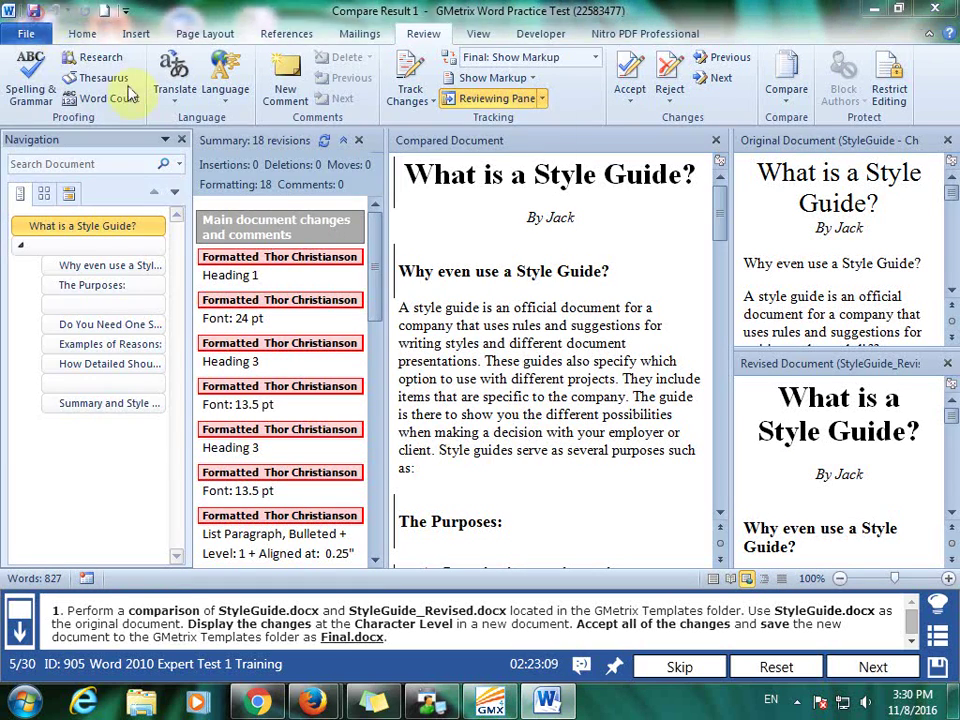
# Step: Save the comparison result as Final in GMetrixTemplates and submit task 5
pyautogui.click(33, 11)
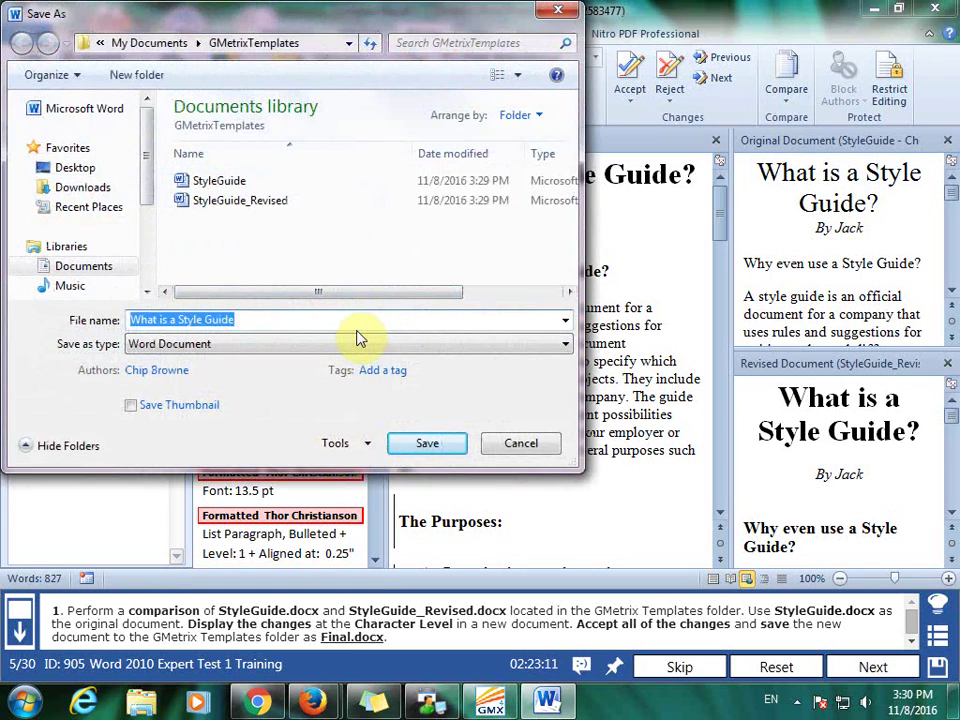
pyautogui.write('Fi')
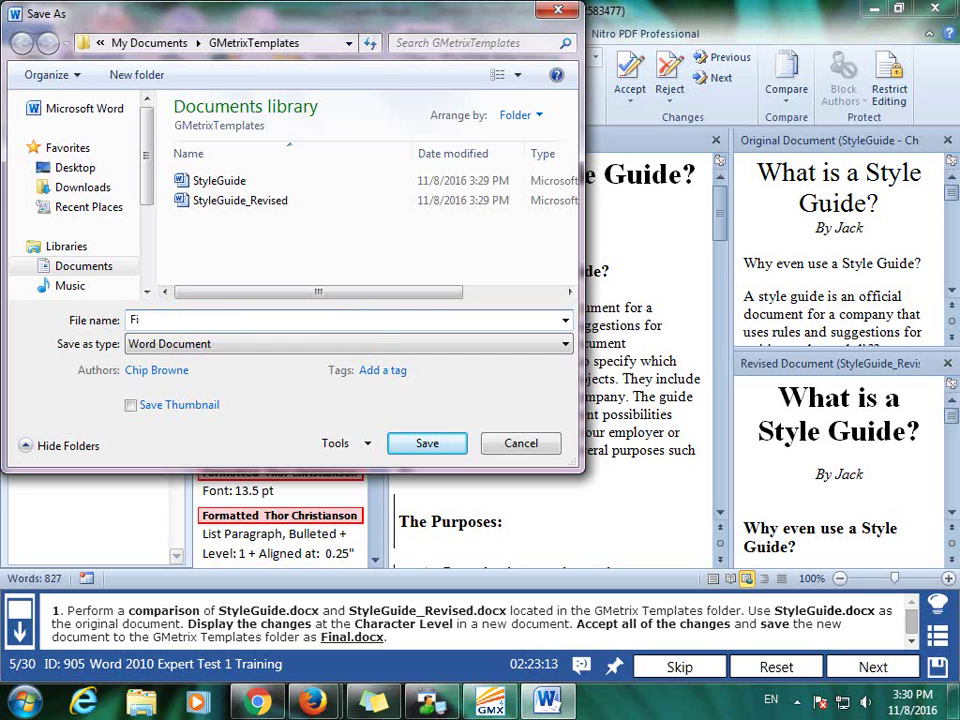
pyautogui.write('nal')
pyautogui.click(436, 443)
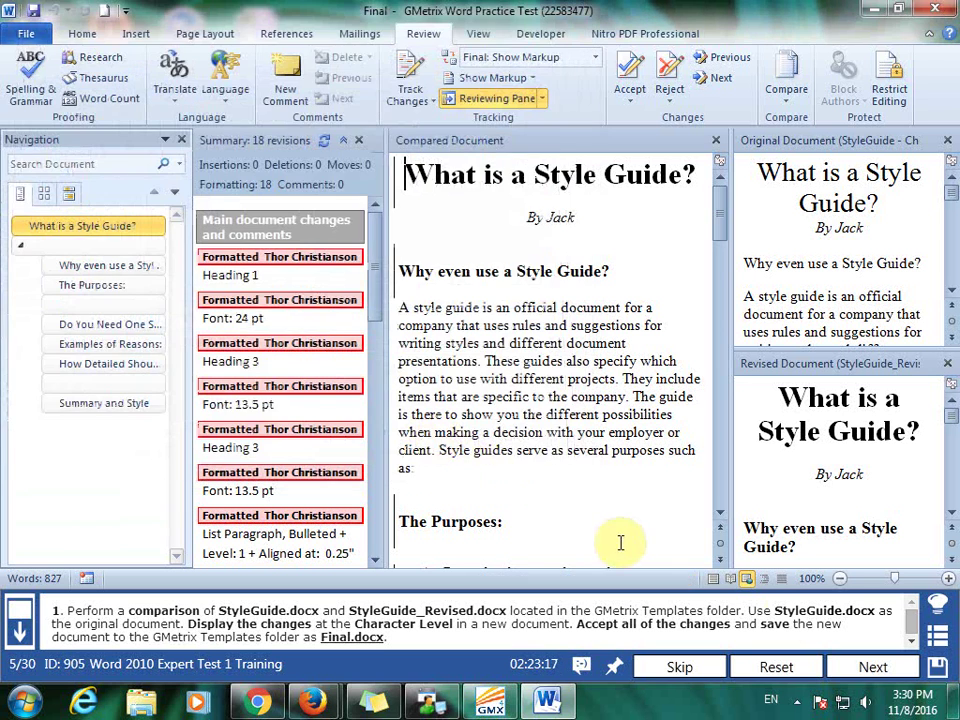
pyautogui.click(873, 667)
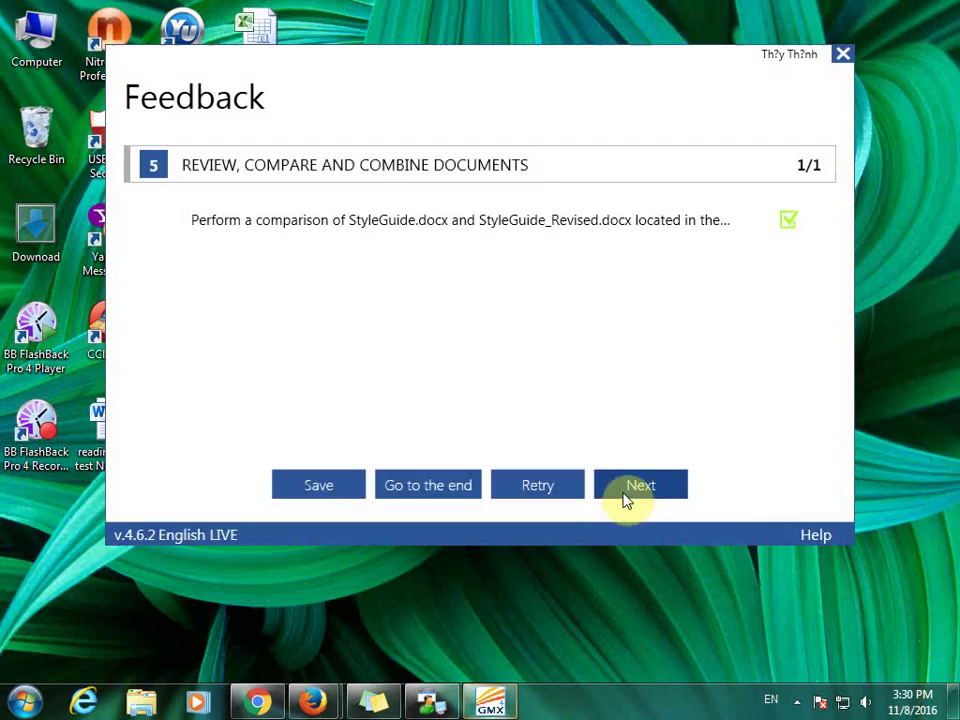
pyautogui.click(638, 488)
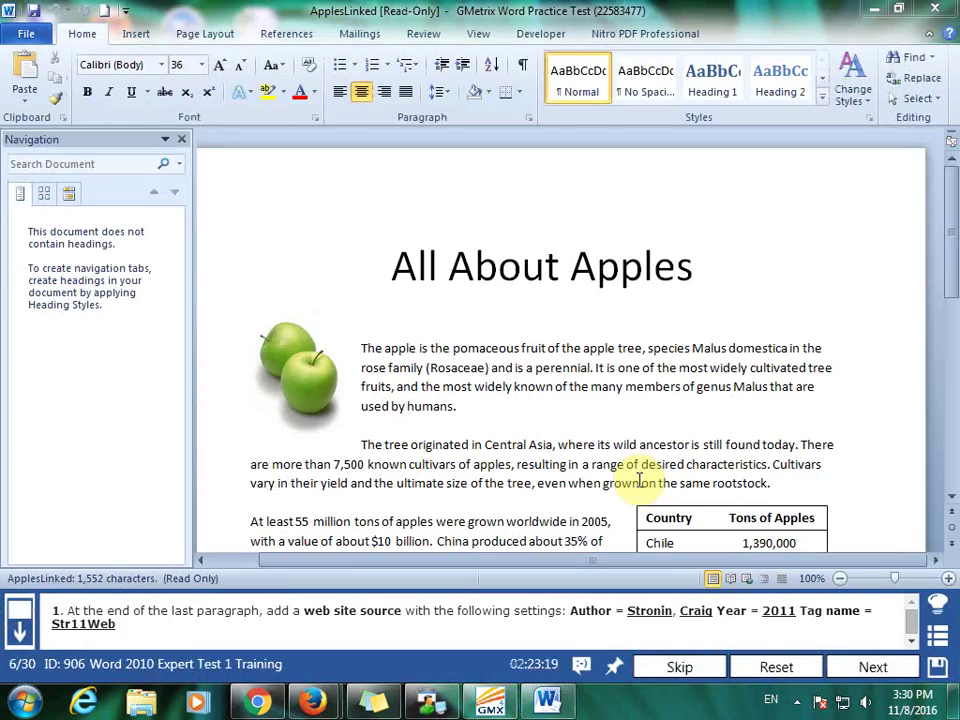
# Step: Put the insertion point after 'Wales.' in the last paragraph and open Insert Citation under References
pyautogui.click(555, 482)
pyautogui.scroll(-3, 548, 482)
pyautogui.scroll(-5, 545, 483)
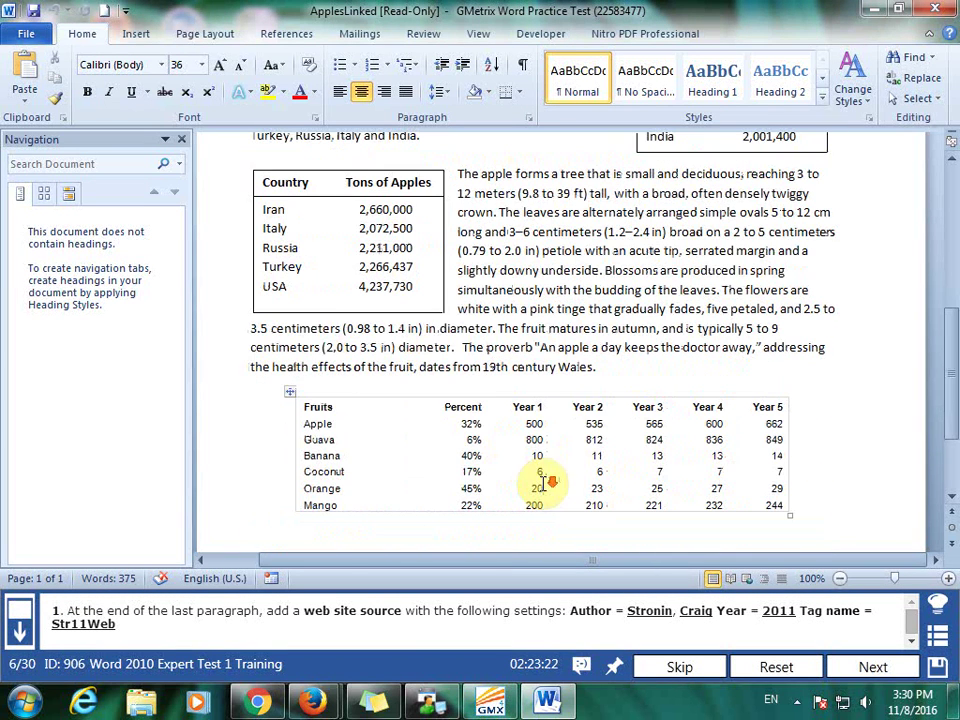
pyautogui.click(608, 373)
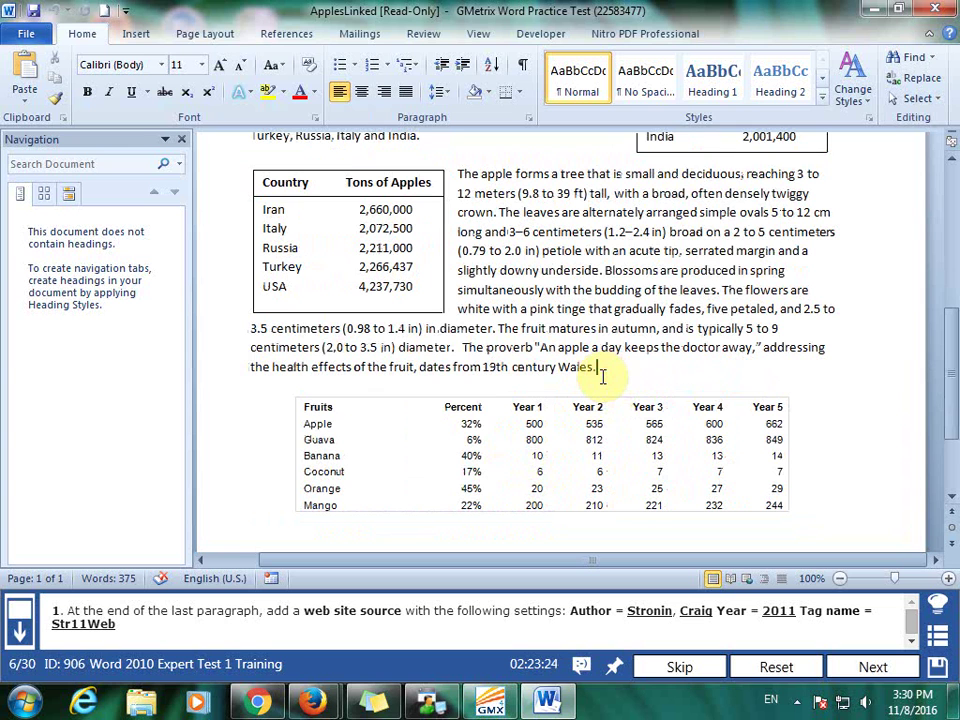
pyautogui.rightClick(603, 376)
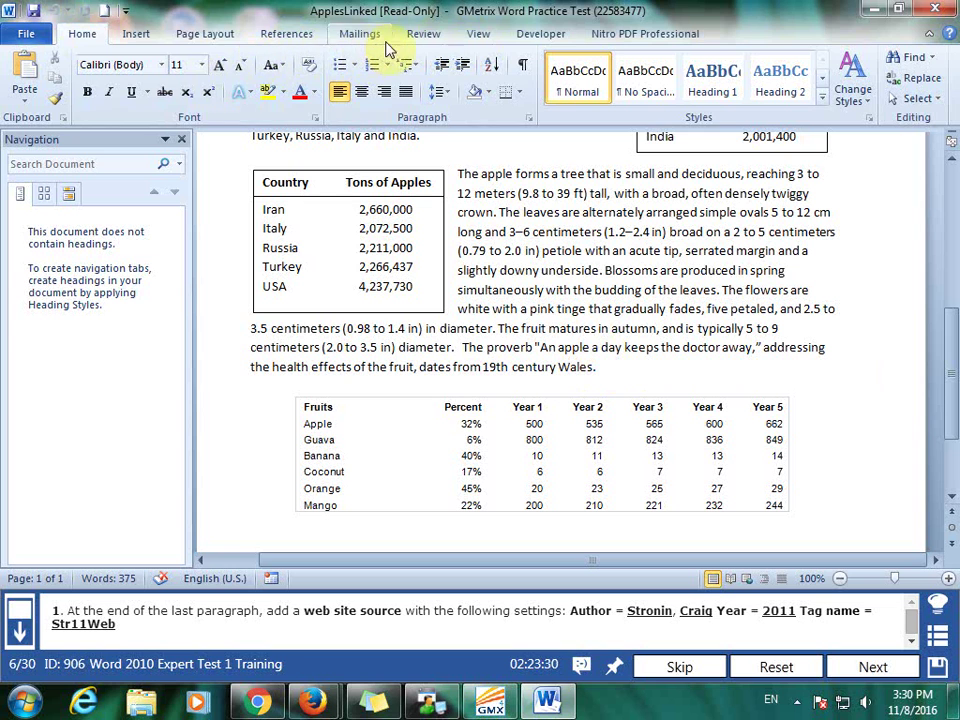
pyautogui.click(542, 36)
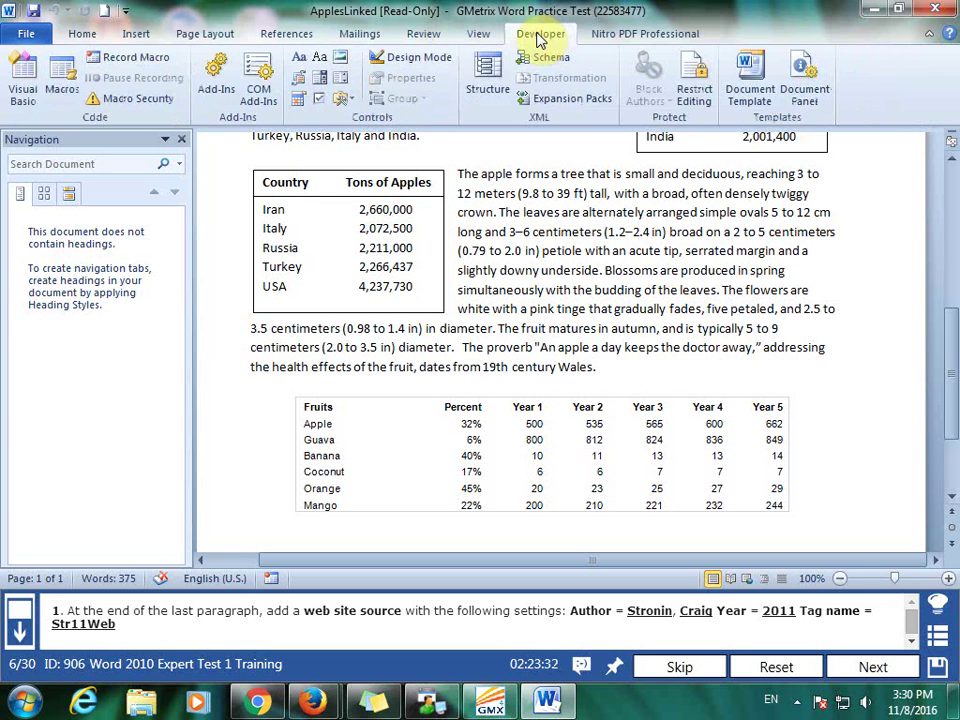
pyautogui.click(478, 36)
pyautogui.click(428, 40)
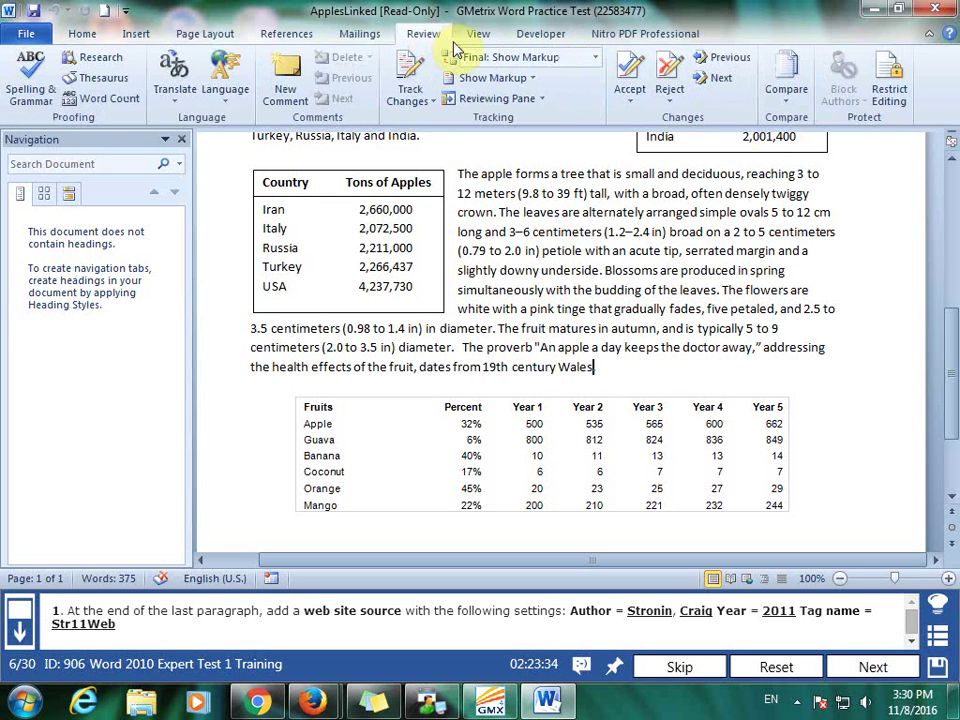
pyautogui.click(537, 42)
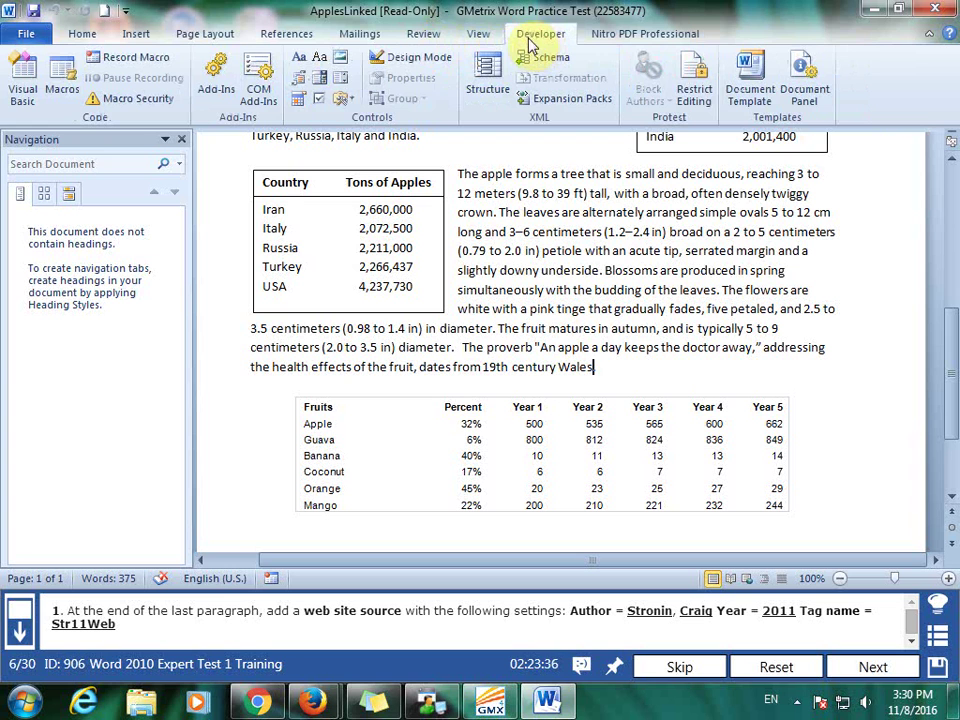
pyautogui.click(285, 34)
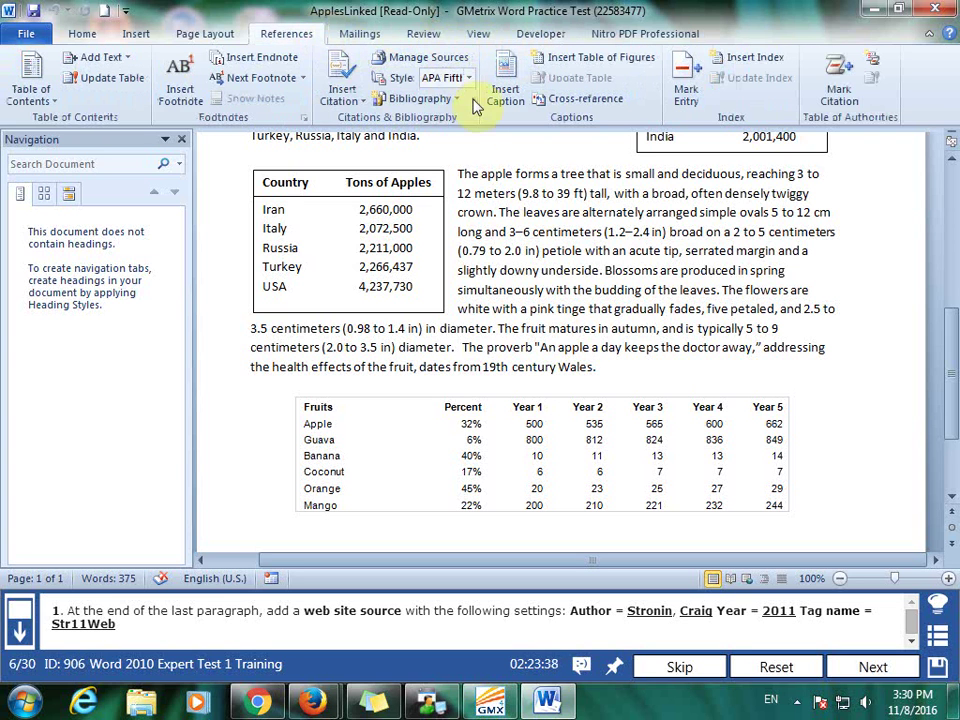
pyautogui.click(342, 95)
# Step: Create a new Web site source and add the author's last and first name
pyautogui.click(376, 125)
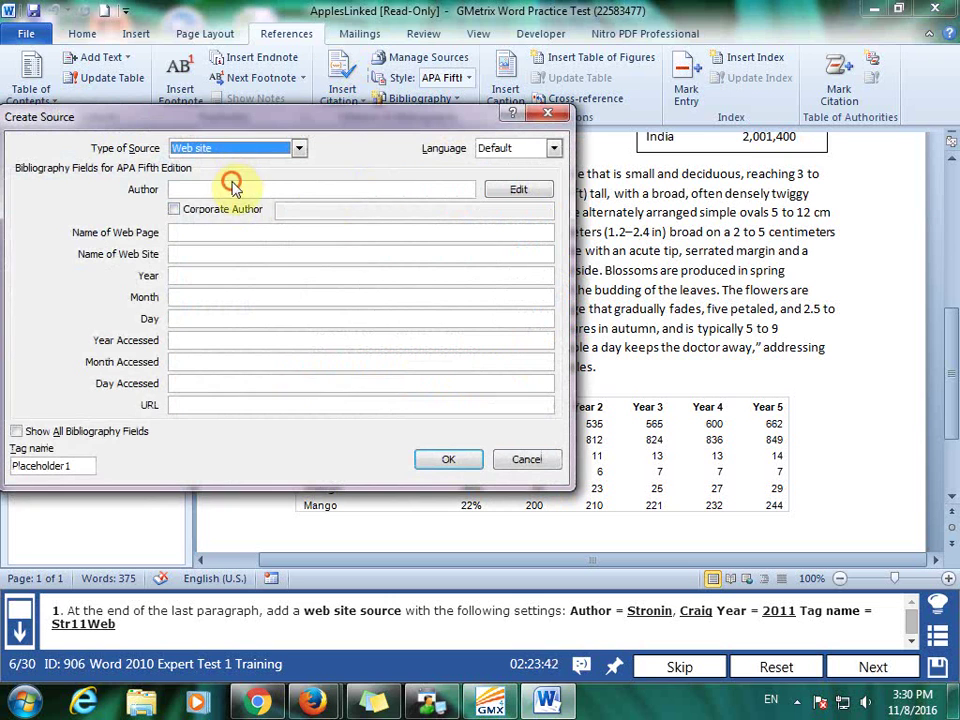
pyautogui.click(520, 190)
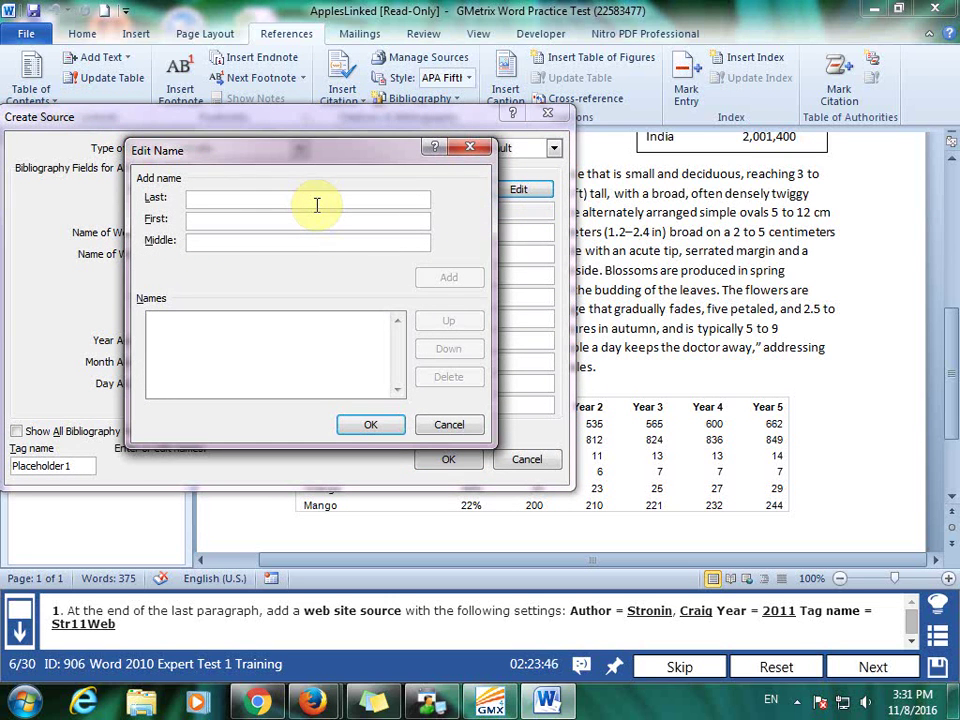
pyautogui.write('Str')
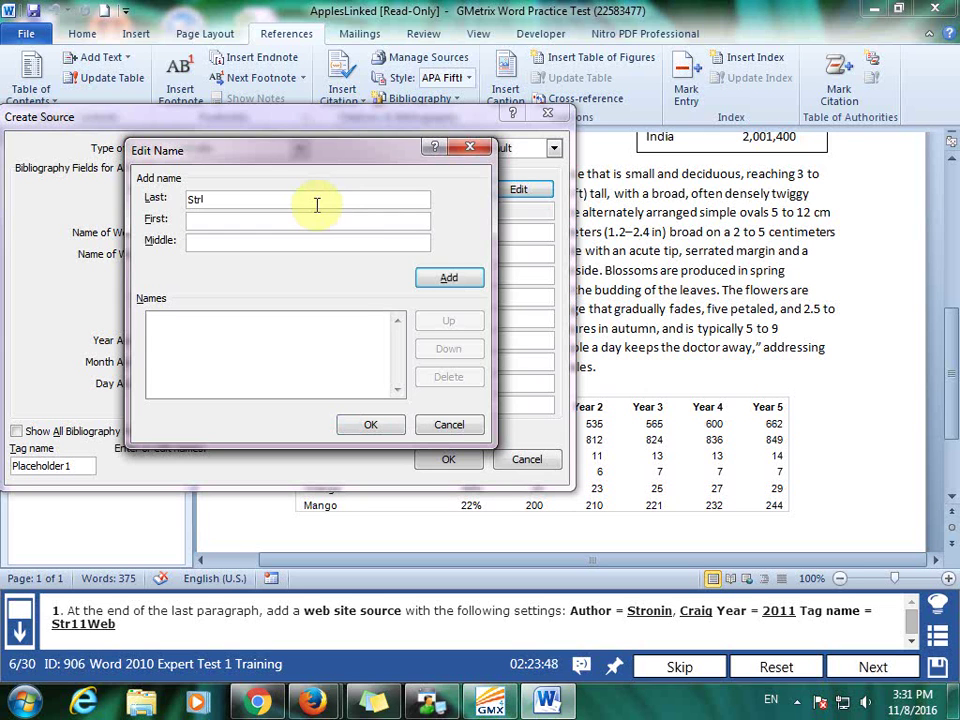
pyautogui.write('onin')
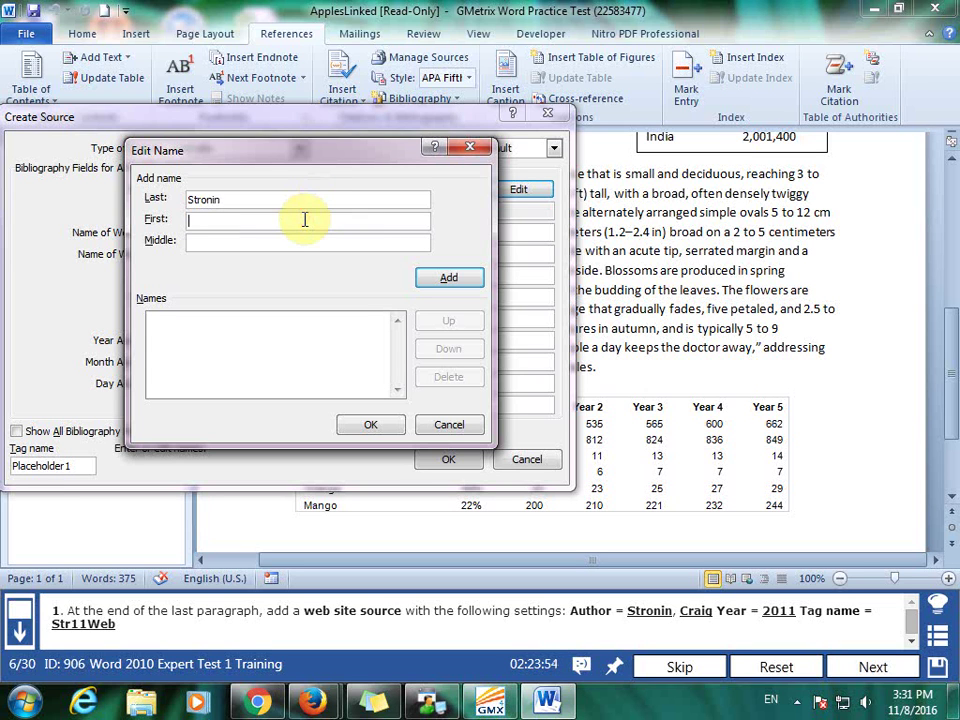
pyautogui.click(305, 219)
pyautogui.write('C')
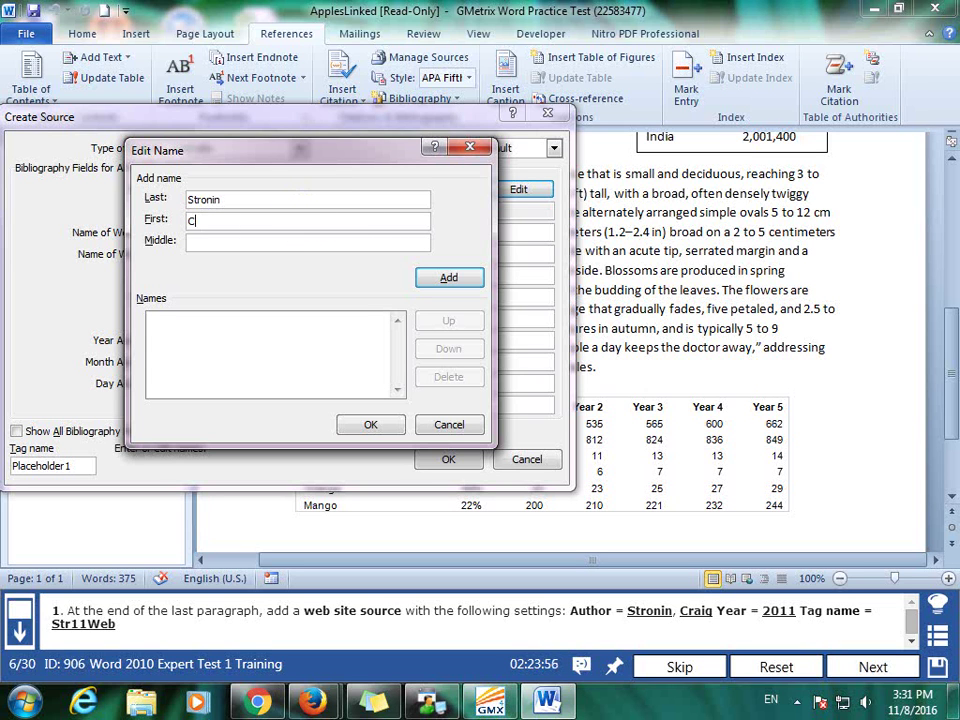
pyautogui.write('aaig')
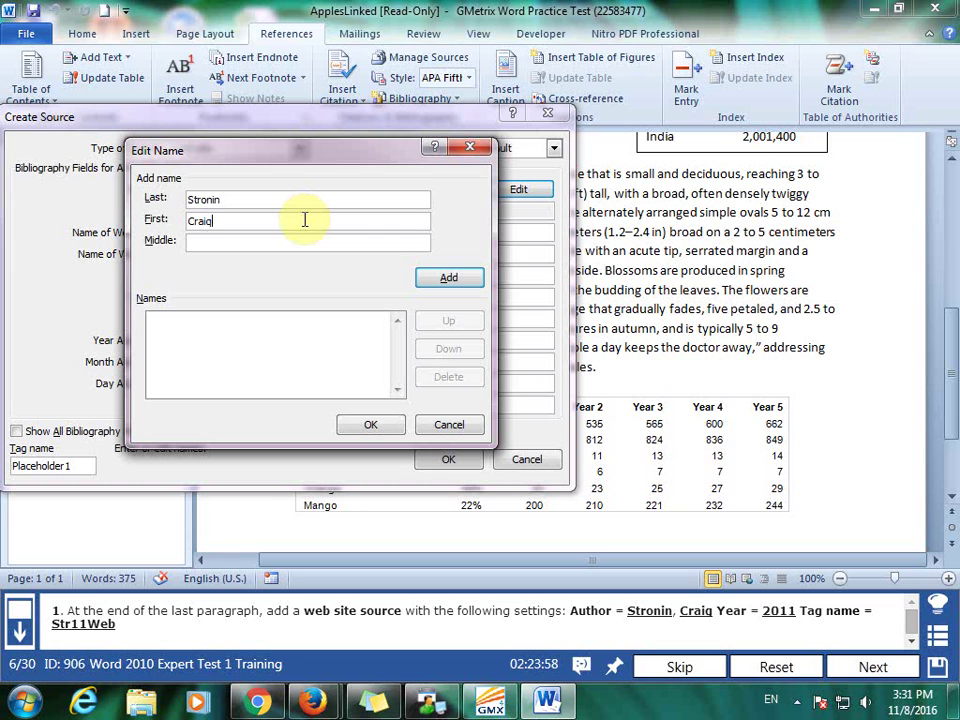
pyautogui.click(448, 277)
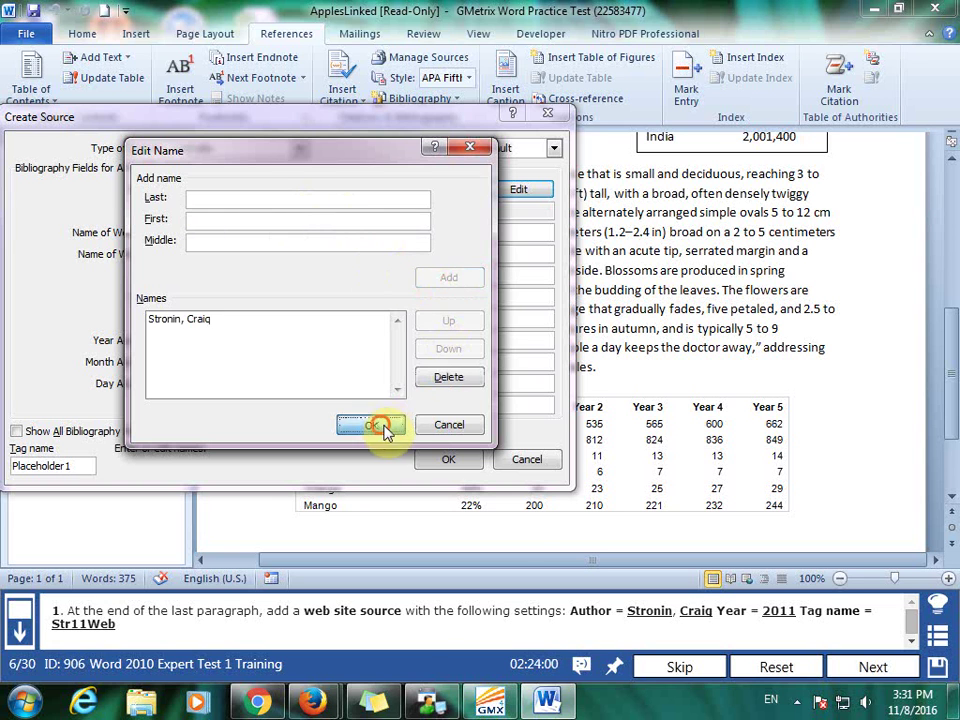
pyautogui.click(370, 424)
# Step: Enter Year 2011 and tag name Str11Web, then insert the citation
pyautogui.click(249, 253)
pyautogui.click(244, 236)
pyautogui.click(244, 276)
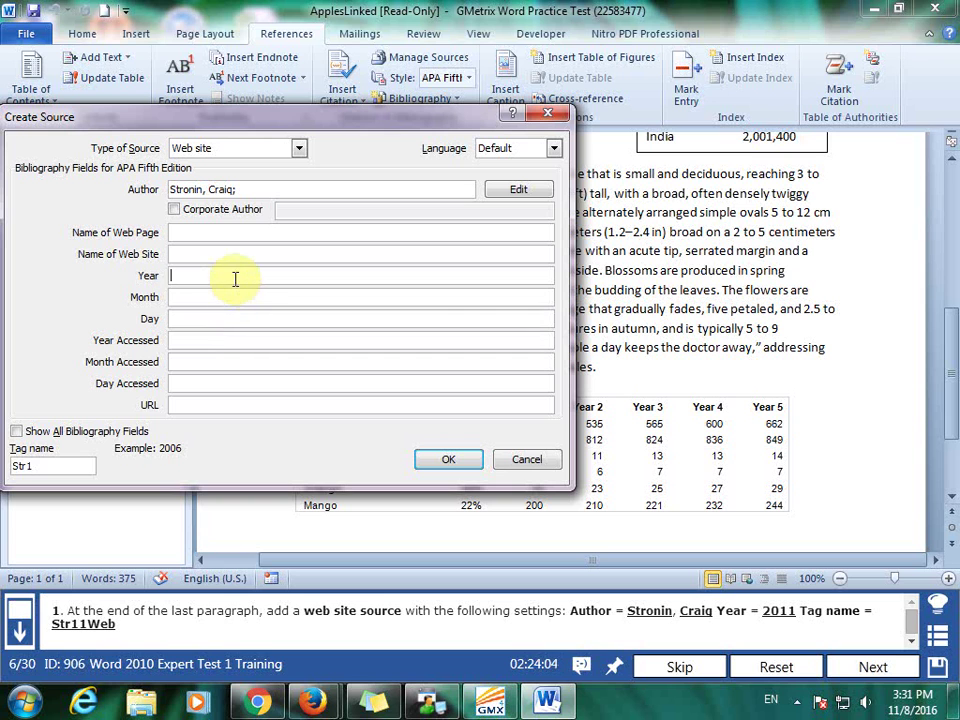
pyautogui.write('2011')
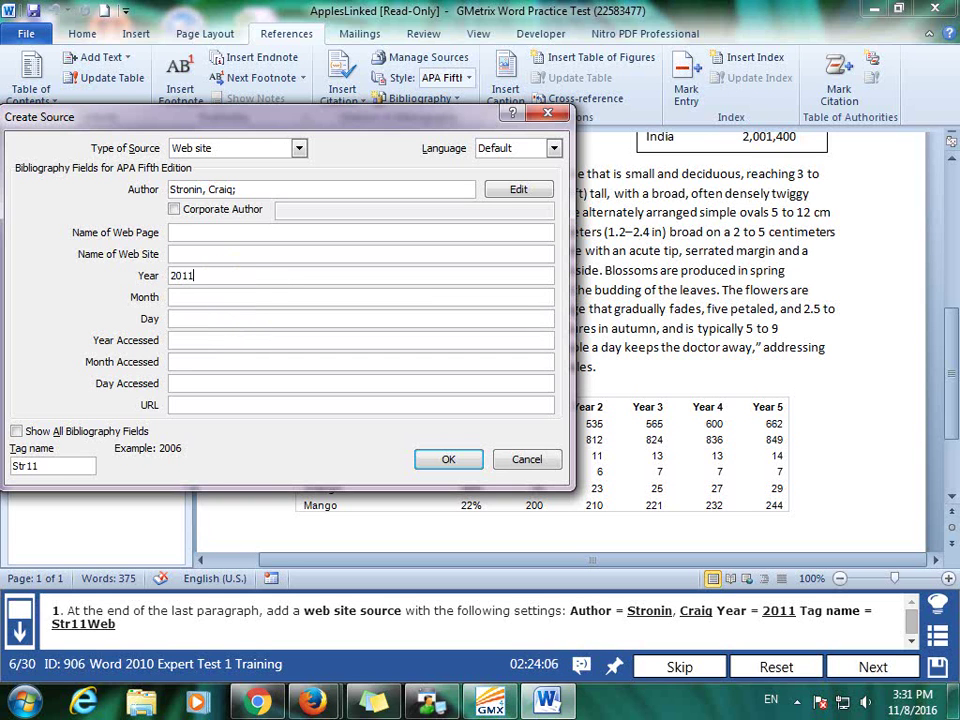
pyautogui.click(54, 465)
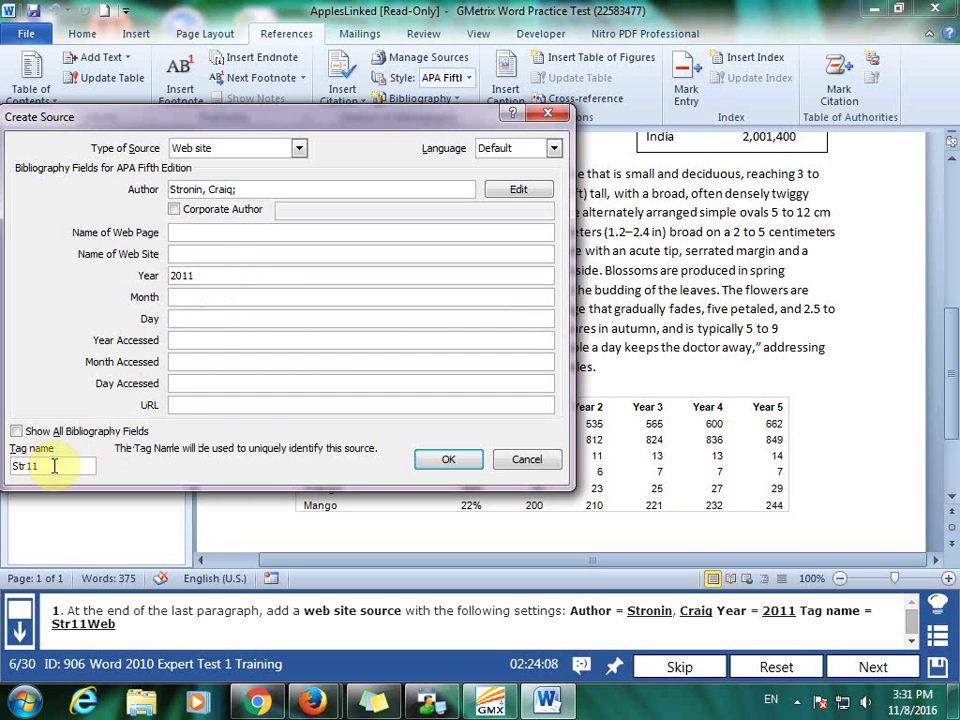
pyautogui.doubleClick(54, 465)
pyautogui.write('Str1')
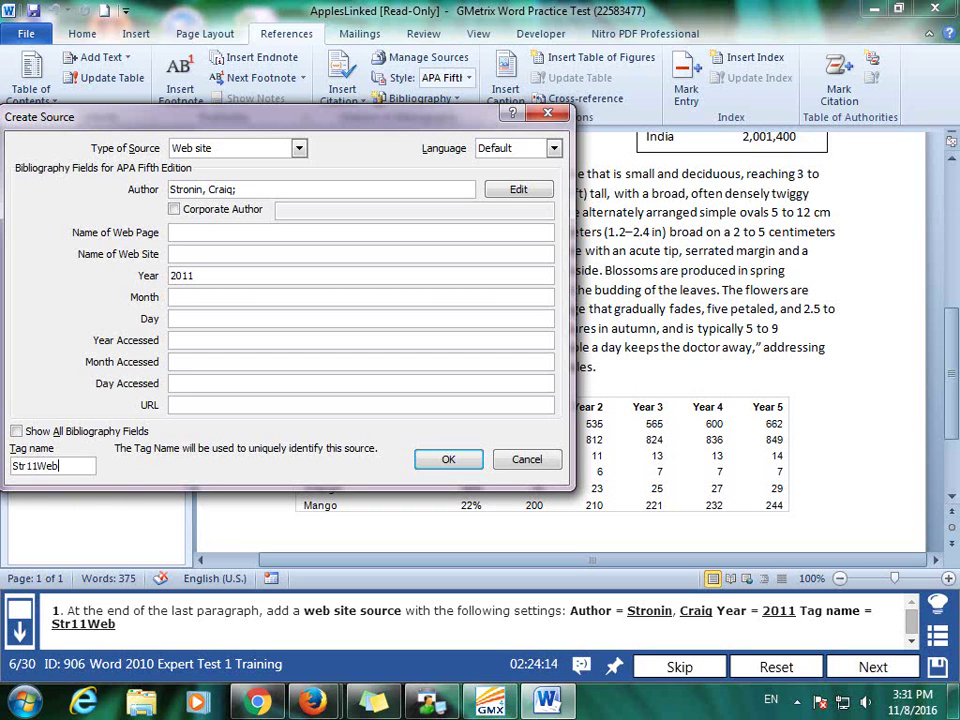
pyautogui.click(444, 459)
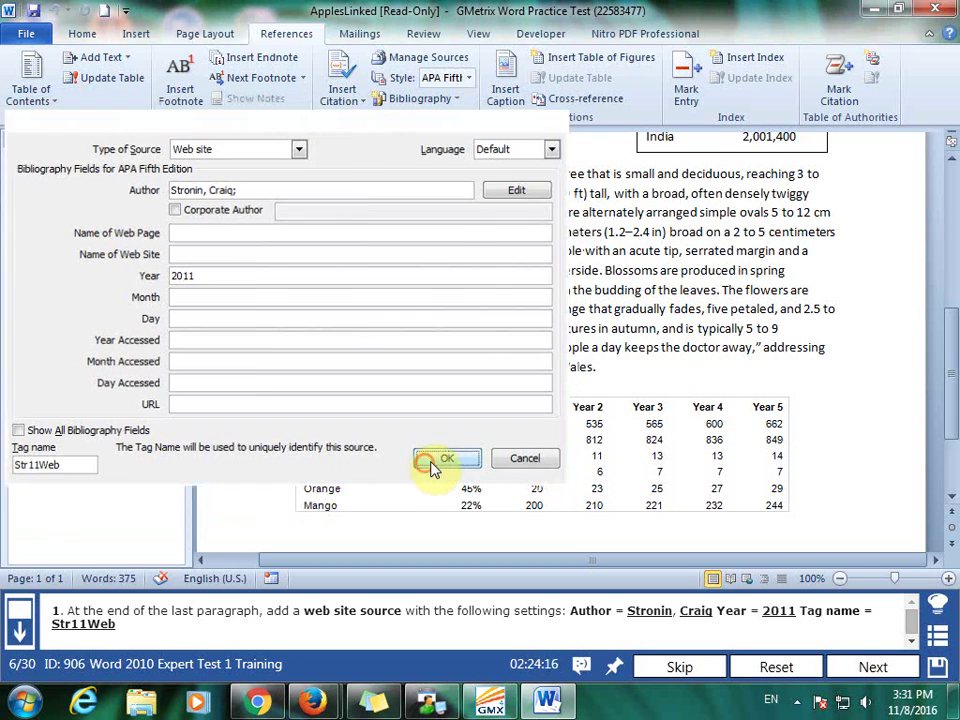
# Step: Load the next task and start saving the page 2 rain cloud graphic to the Quick Part Gallery
pyautogui.click(874, 668)
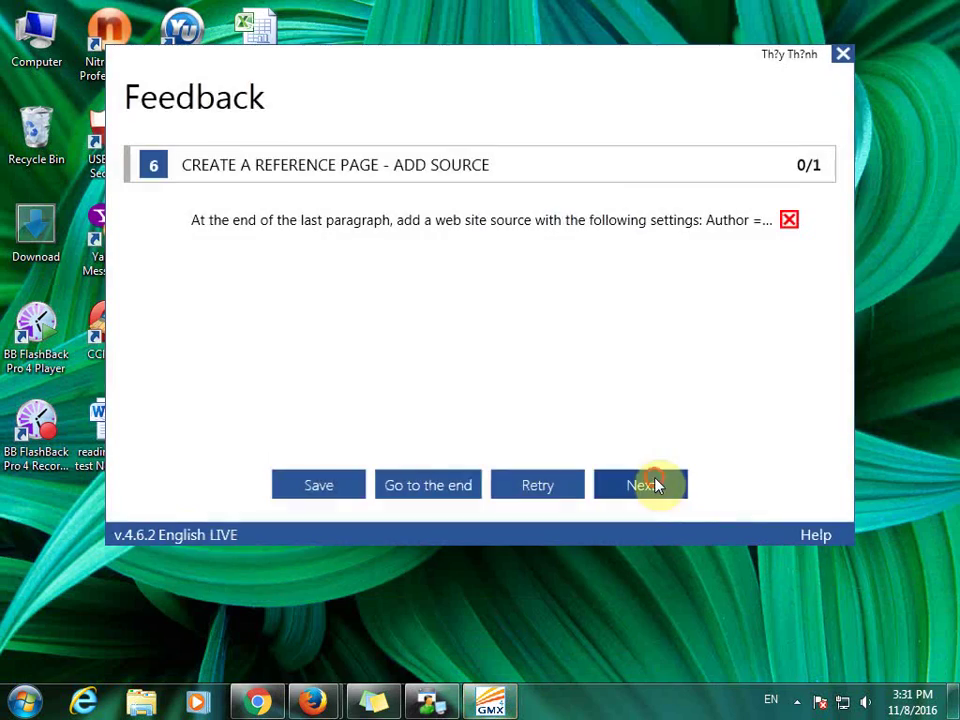
pyautogui.click(657, 485)
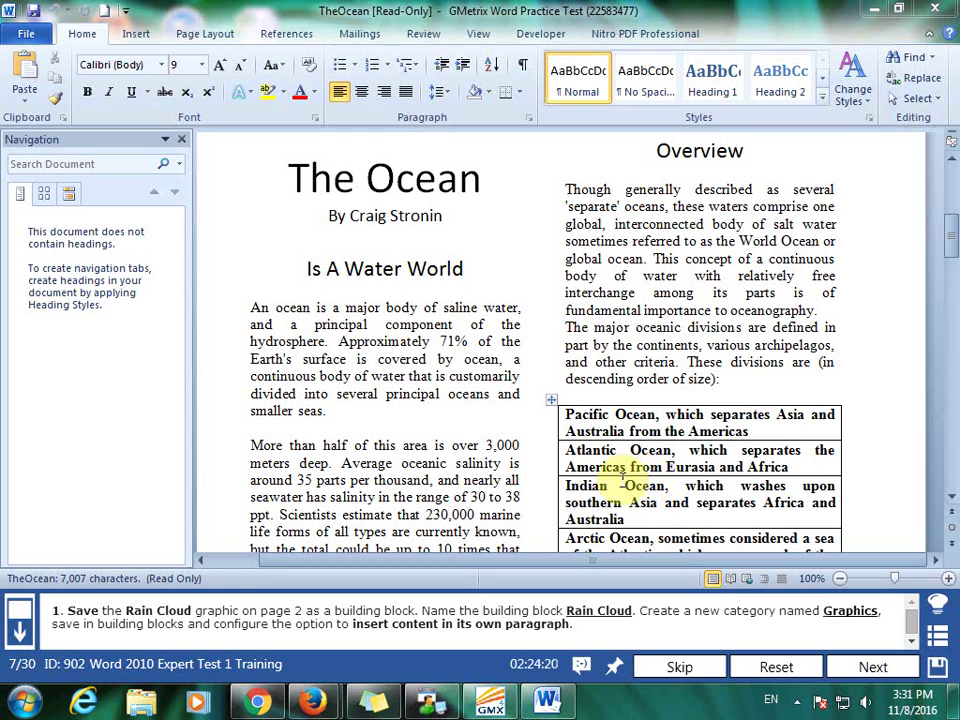
pyautogui.scroll(-3, 758, 368)
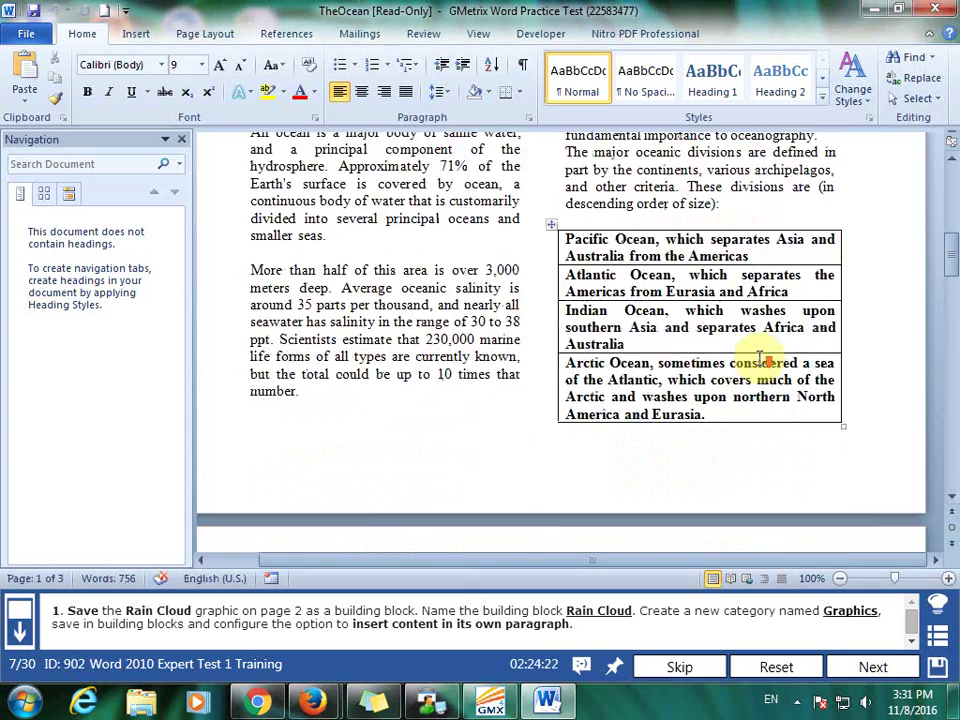
pyautogui.scroll(-5, 762, 366)
pyautogui.click(720, 478)
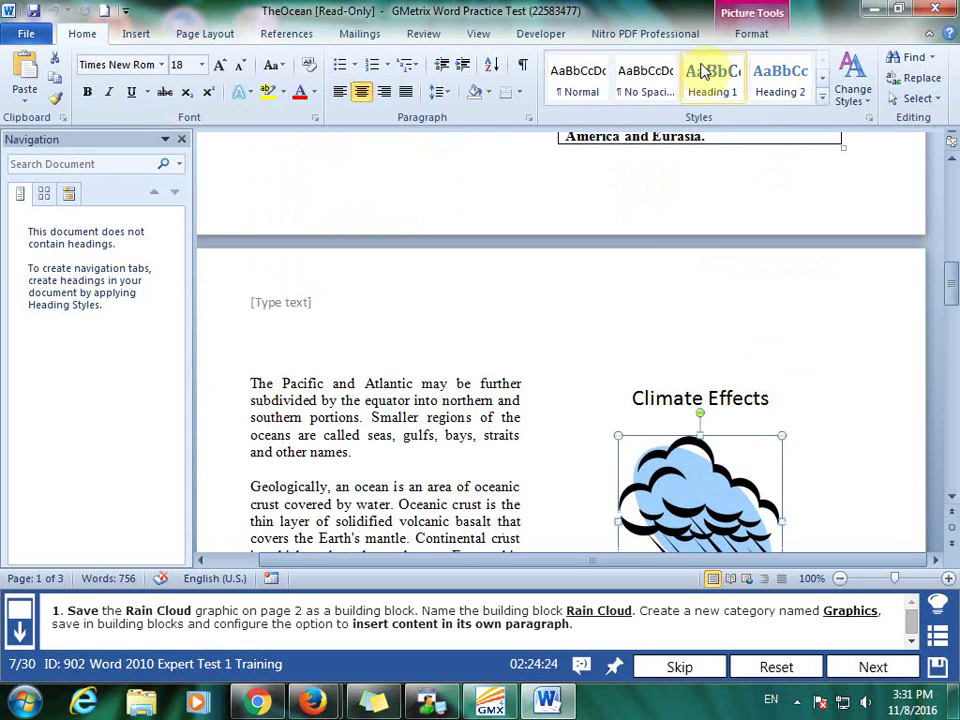
pyautogui.click(758, 35)
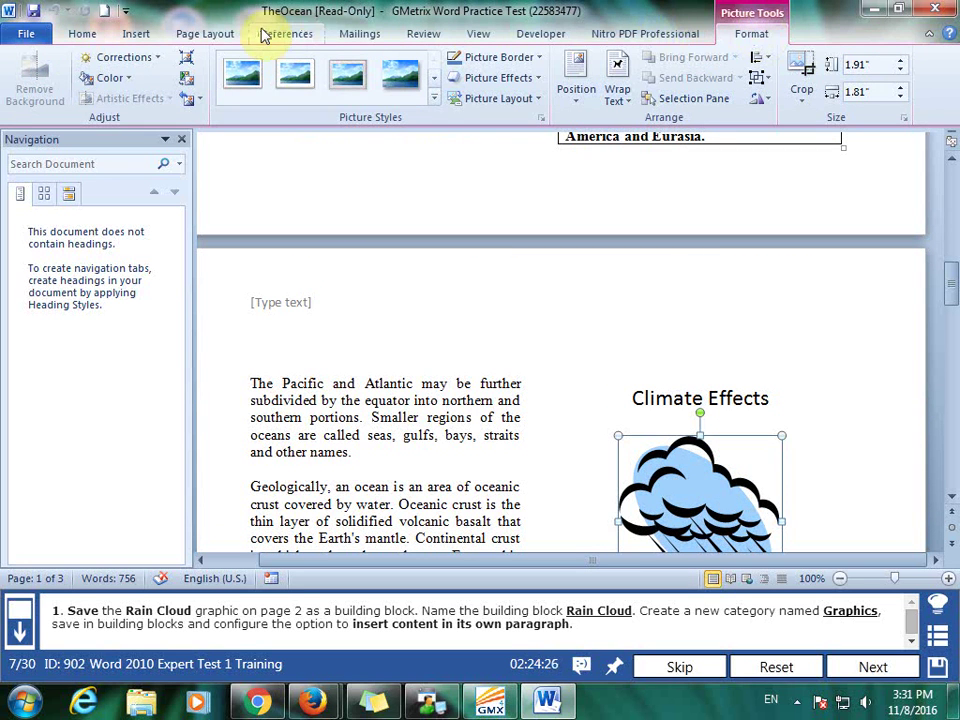
pyautogui.click(134, 35)
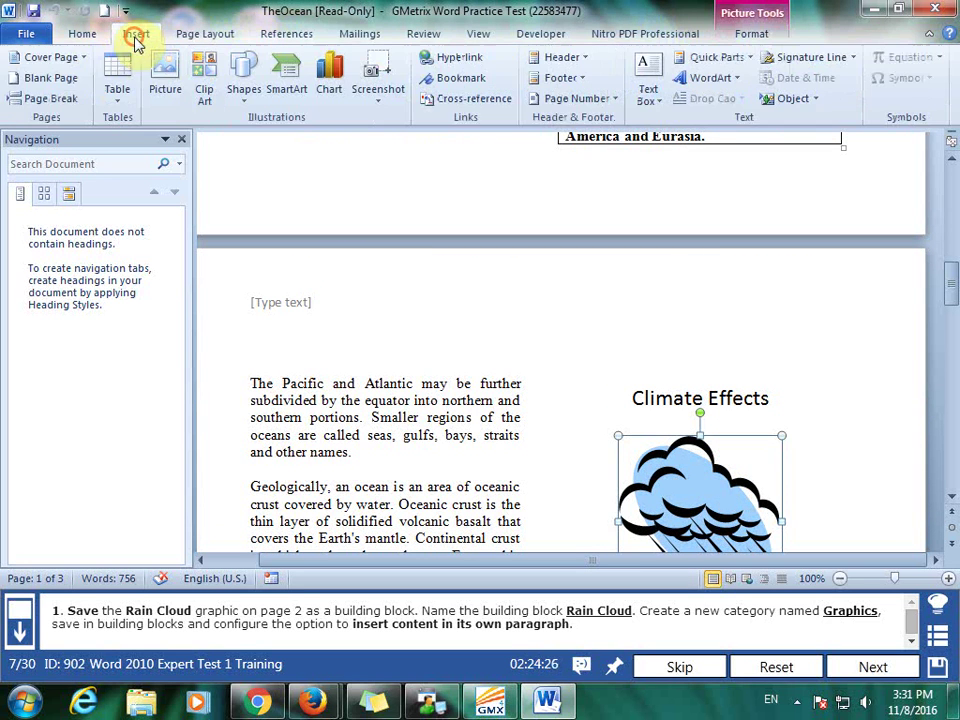
pyautogui.click(751, 57)
pyautogui.click(776, 172)
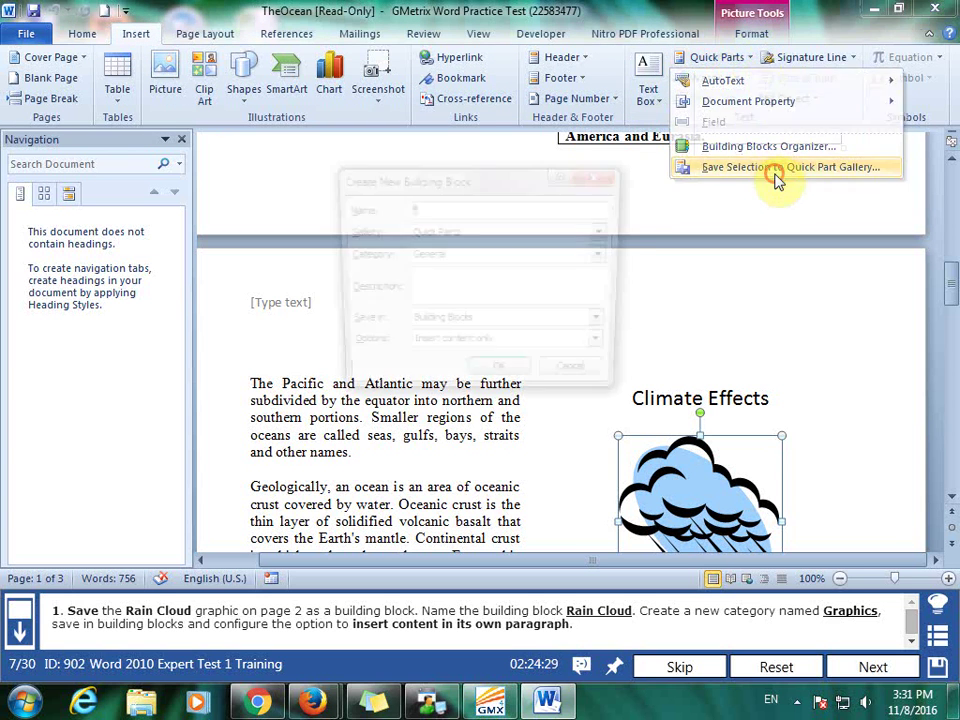
# Step: Name the building block Rain Cloud in the Quick Parts gallery
pyautogui.click(508, 206)
pyautogui.click(248, 210)
pyautogui.write('a')
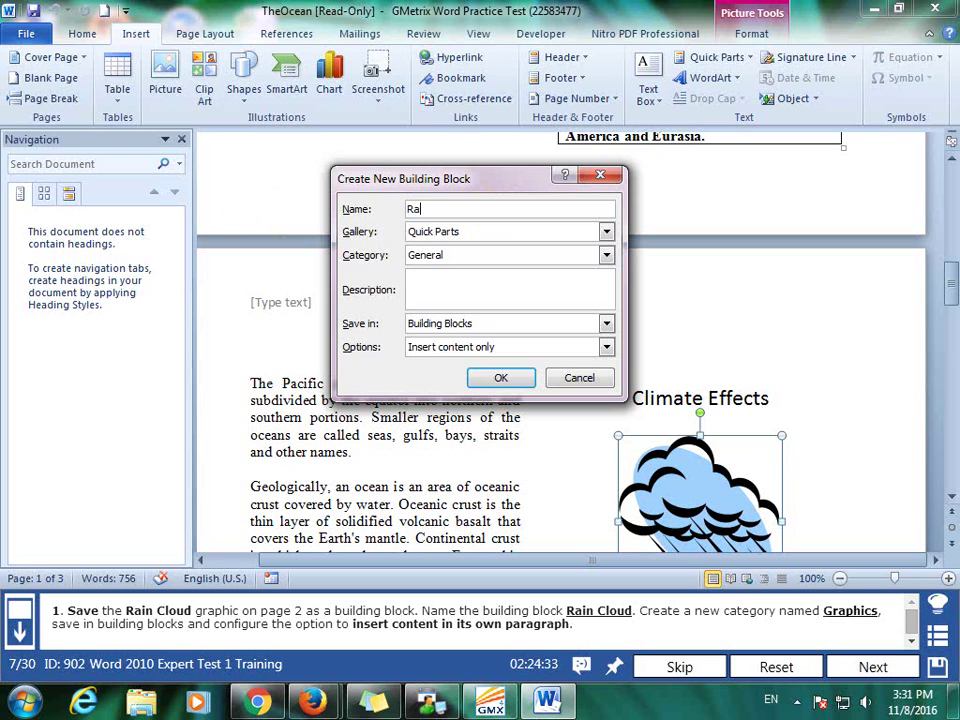
pyautogui.write('in Cloud')
pyautogui.click(490, 236)
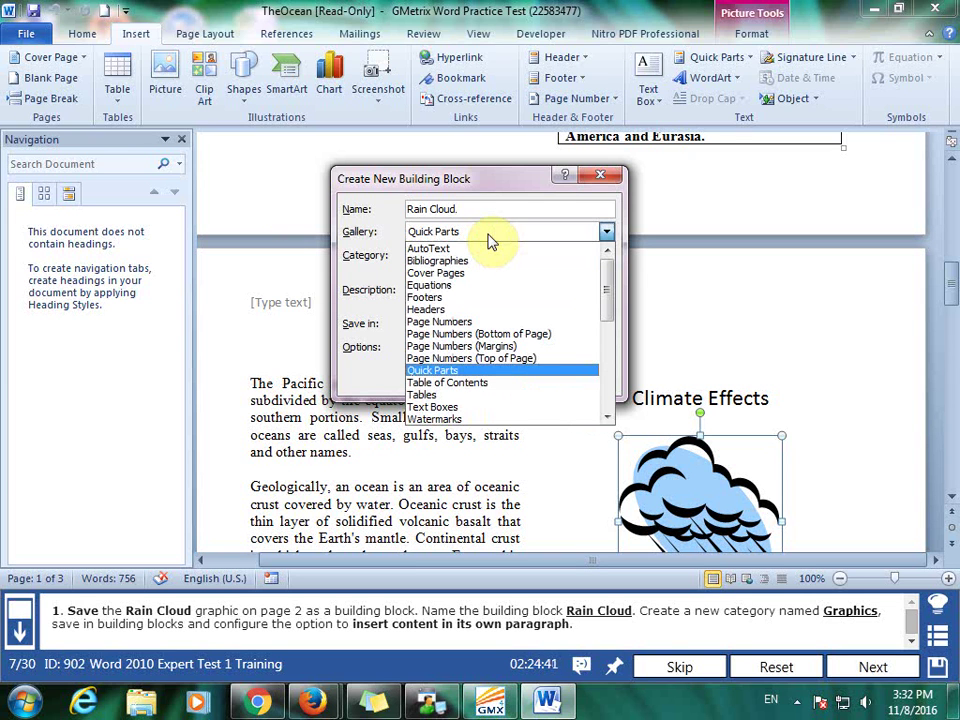
pyautogui.click(490, 238)
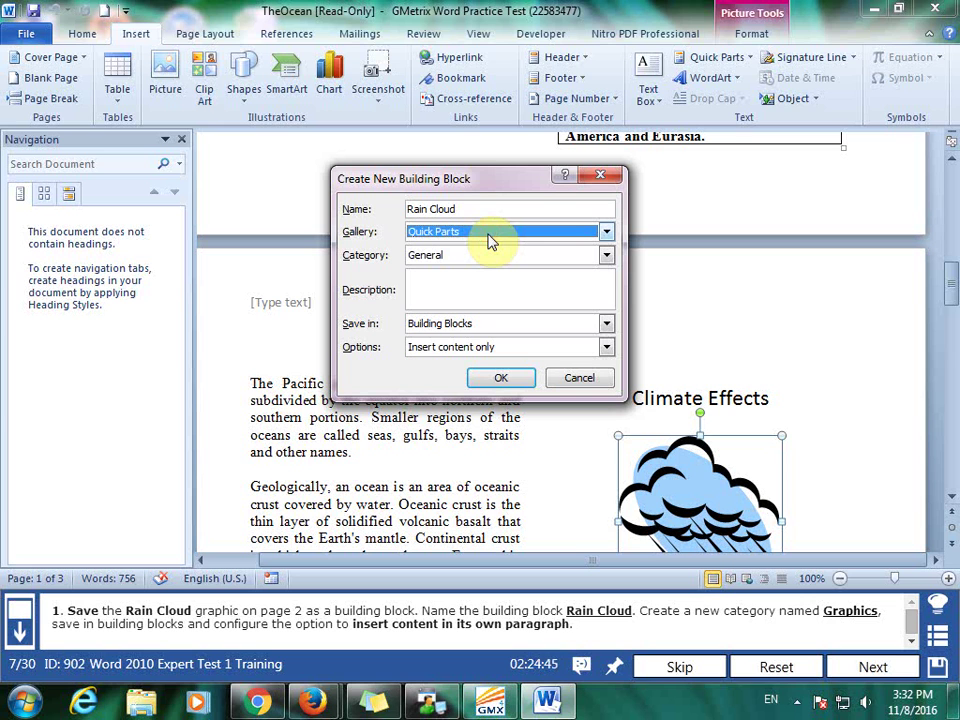
# Step: Put it in a new Graphics category, insert content in its own paragraph, save, and submit
pyautogui.click(521, 257)
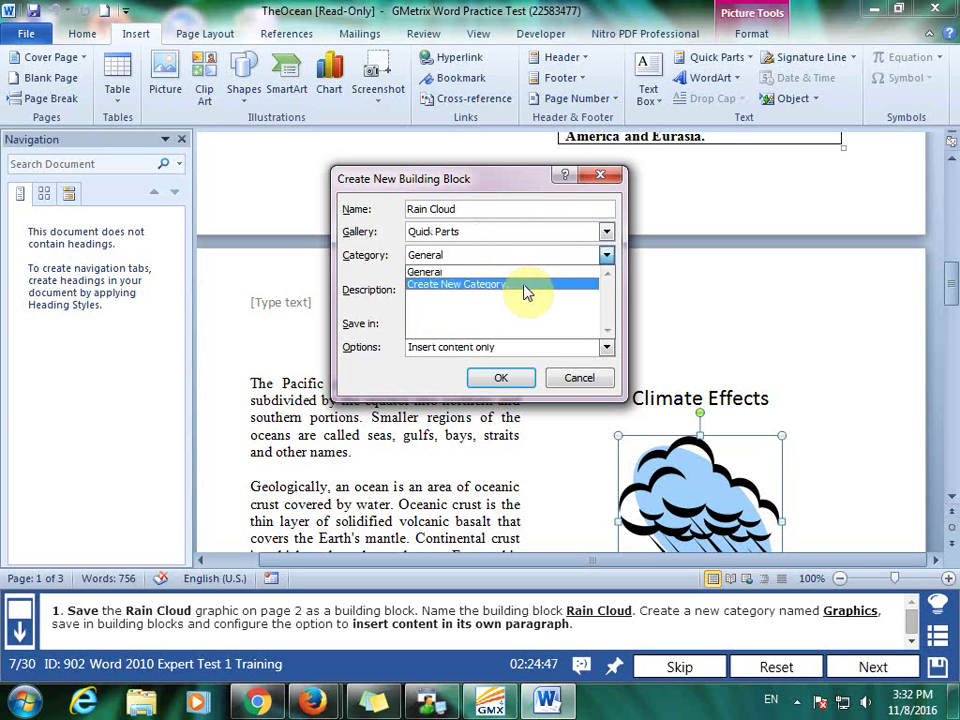
pyautogui.click(527, 284)
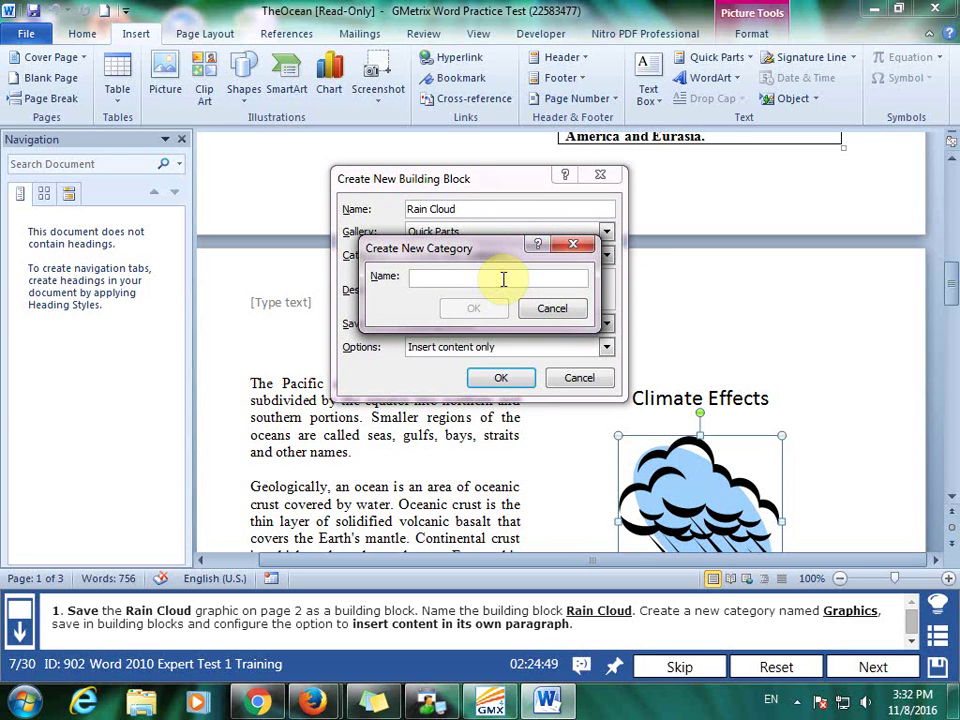
pyautogui.write('Graphics')
pyautogui.click(504, 307)
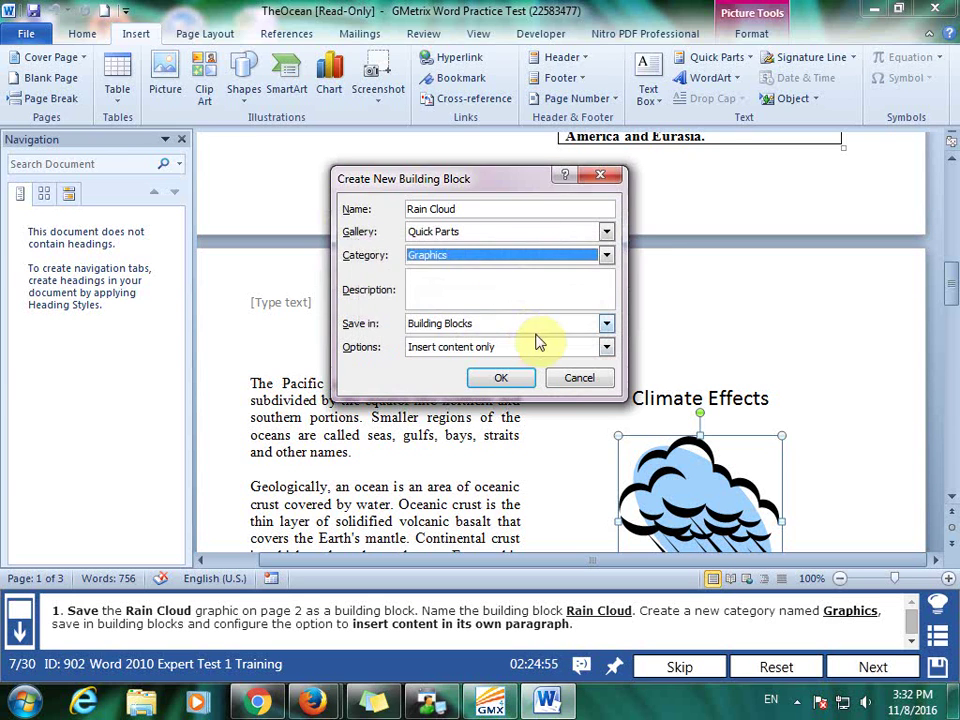
pyautogui.click(541, 346)
pyautogui.click(551, 376)
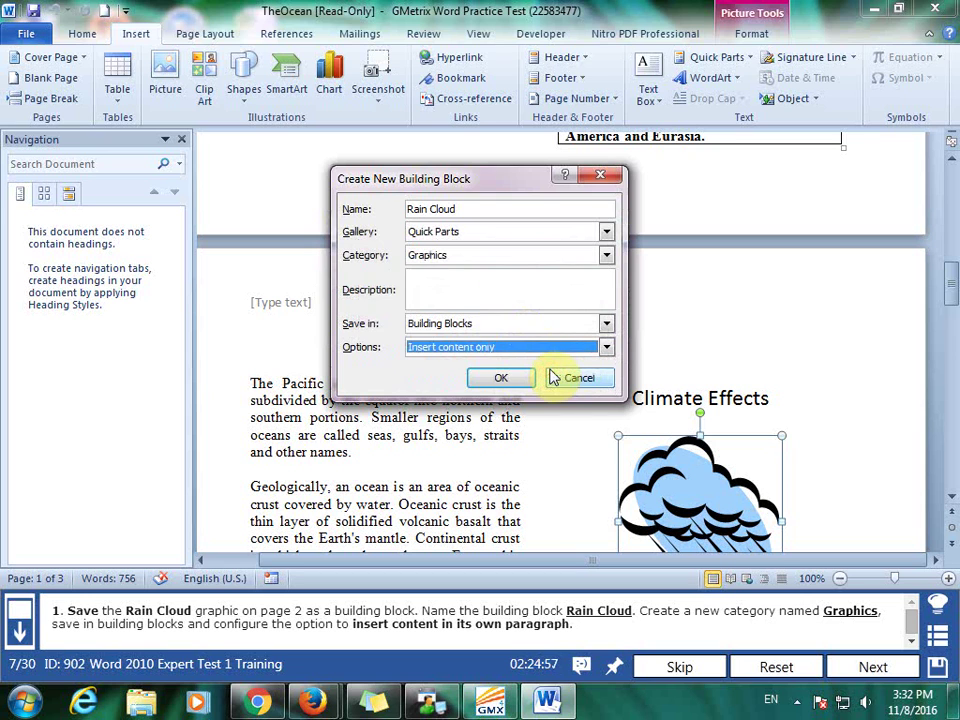
pyautogui.click(518, 378)
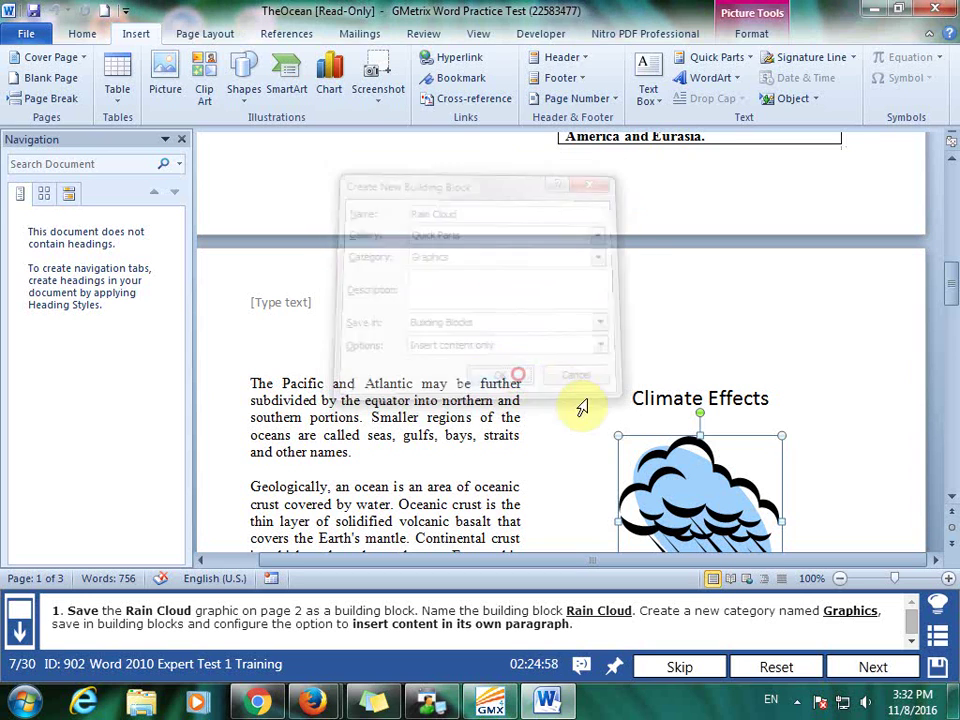
pyautogui.click(873, 675)
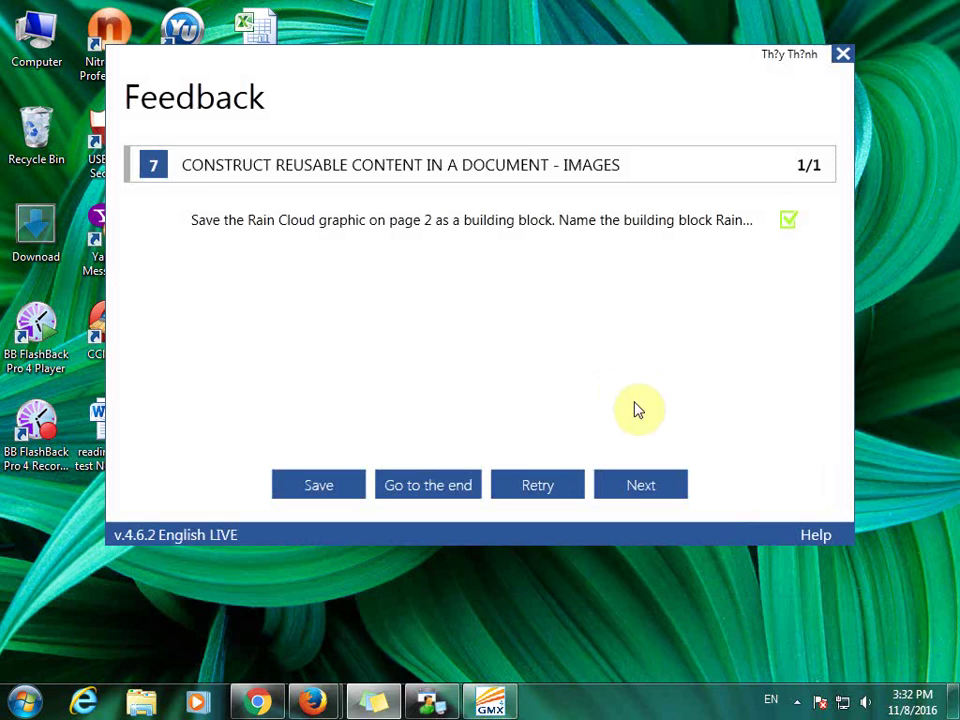
# Step: Break the link between the linked text boxes and submit the task
pyautogui.click(662, 484)
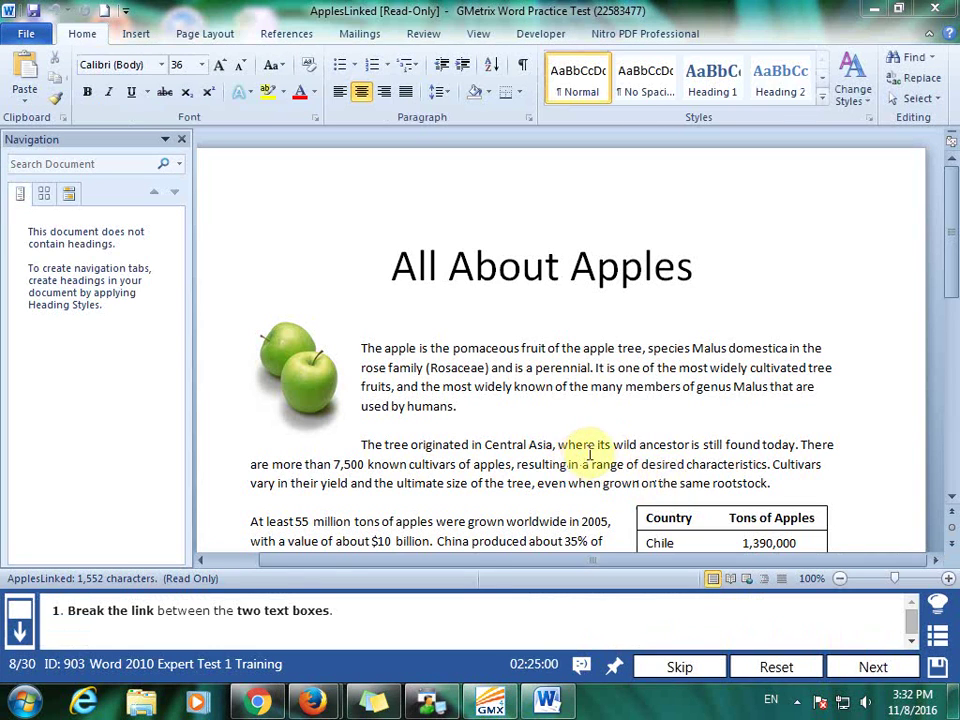
pyautogui.click(719, 537)
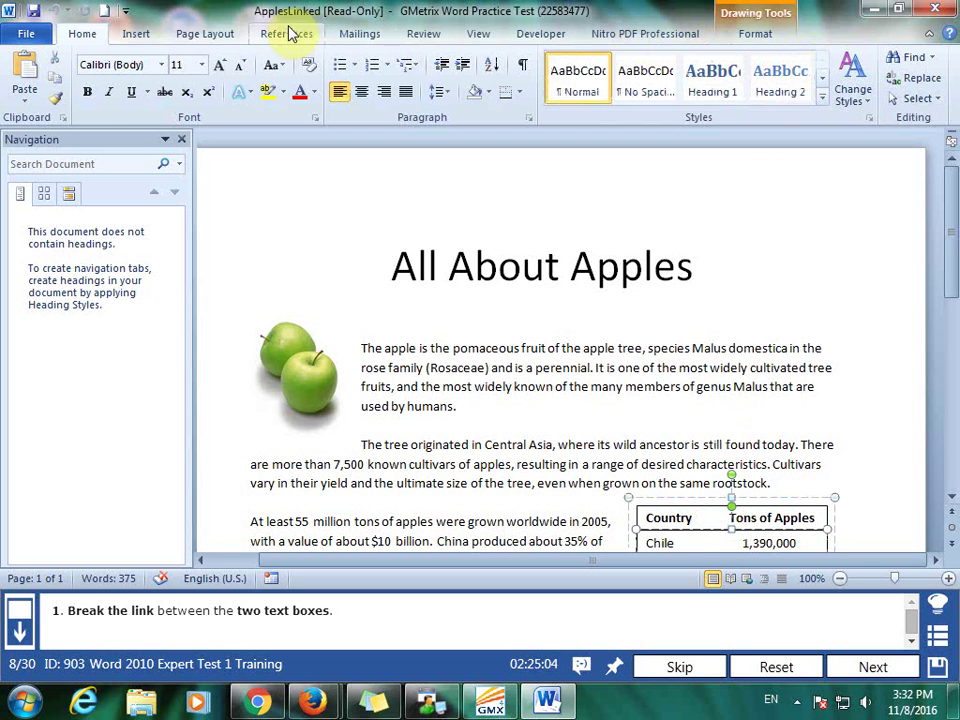
pyautogui.click(779, 36)
pyautogui.click(598, 97)
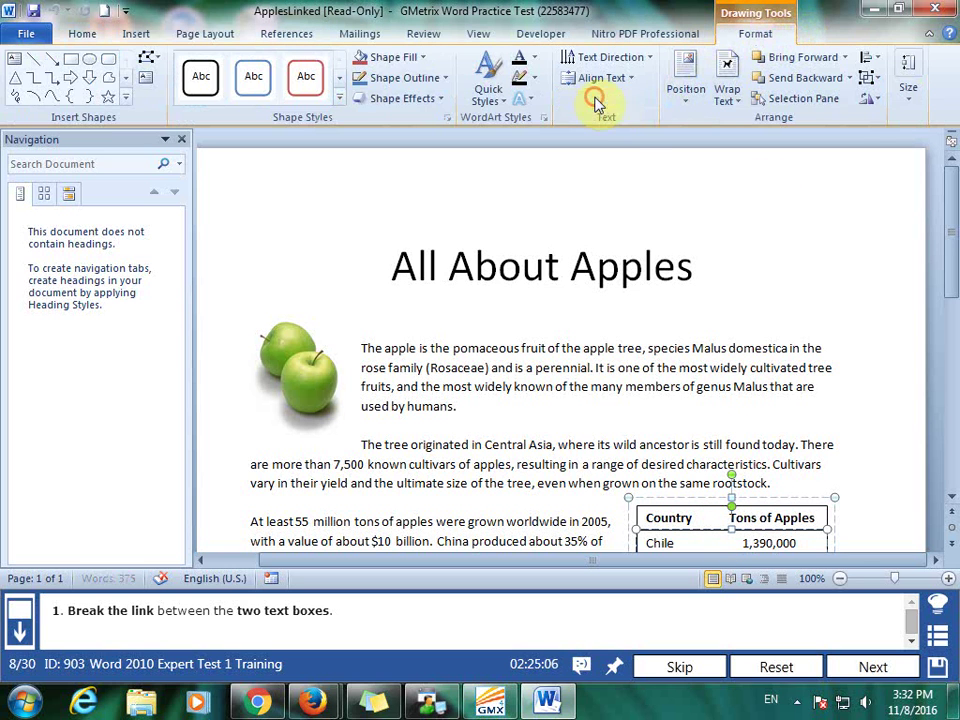
pyautogui.click(648, 398)
pyautogui.scroll(-4, 660, 390)
pyautogui.click(885, 668)
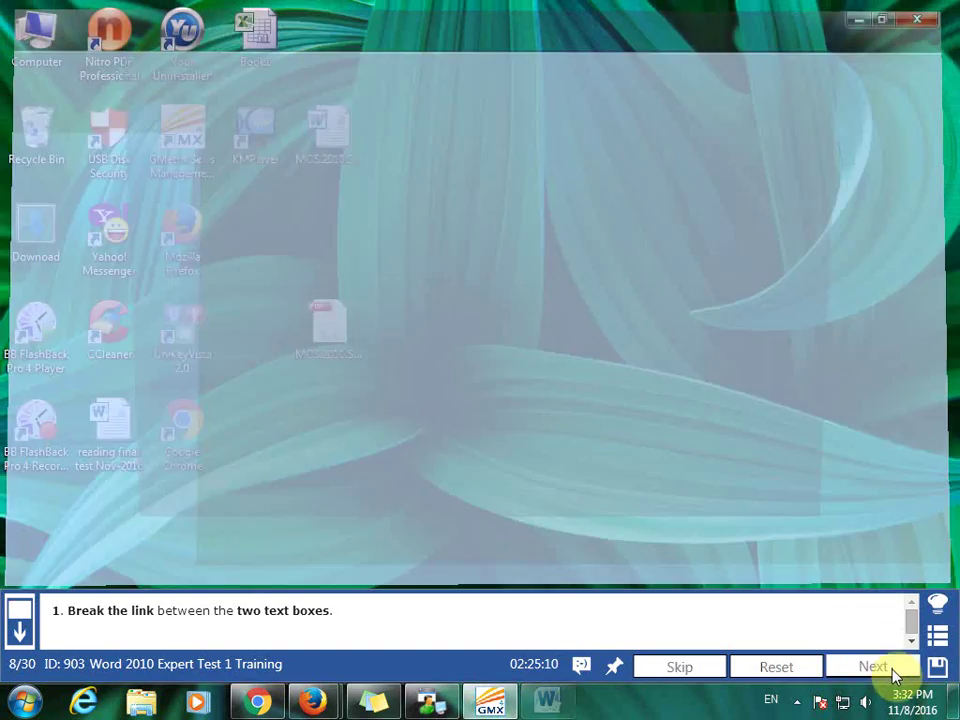
pyautogui.click(639, 482)
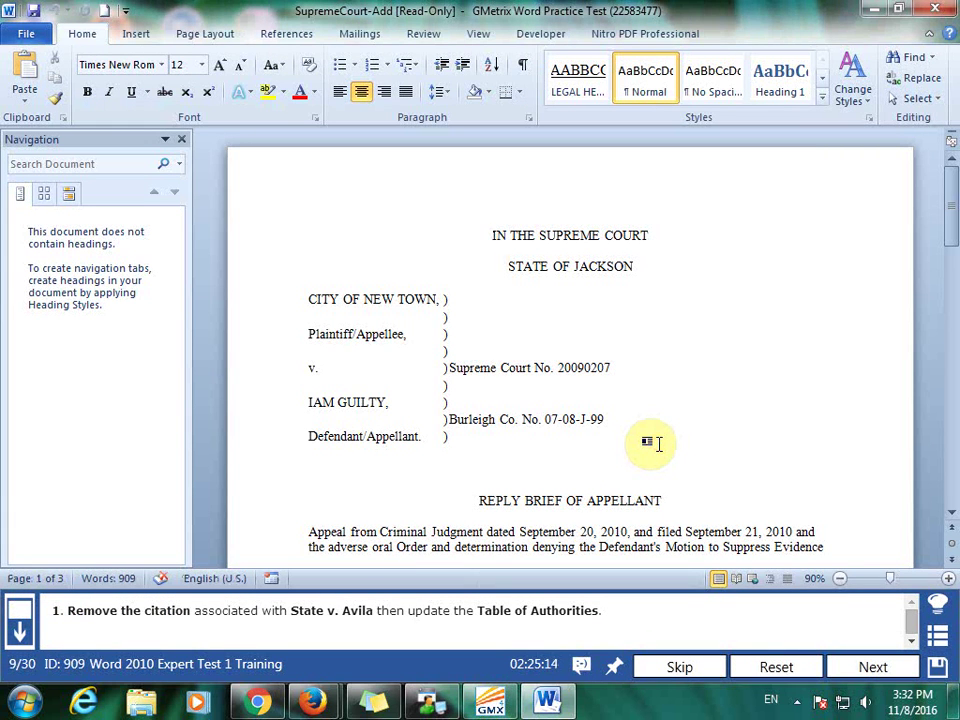
# Step: Show formatting marks and search the document for State v. Avila in the Navigation pane
pyautogui.scroll(-2, 660, 441)
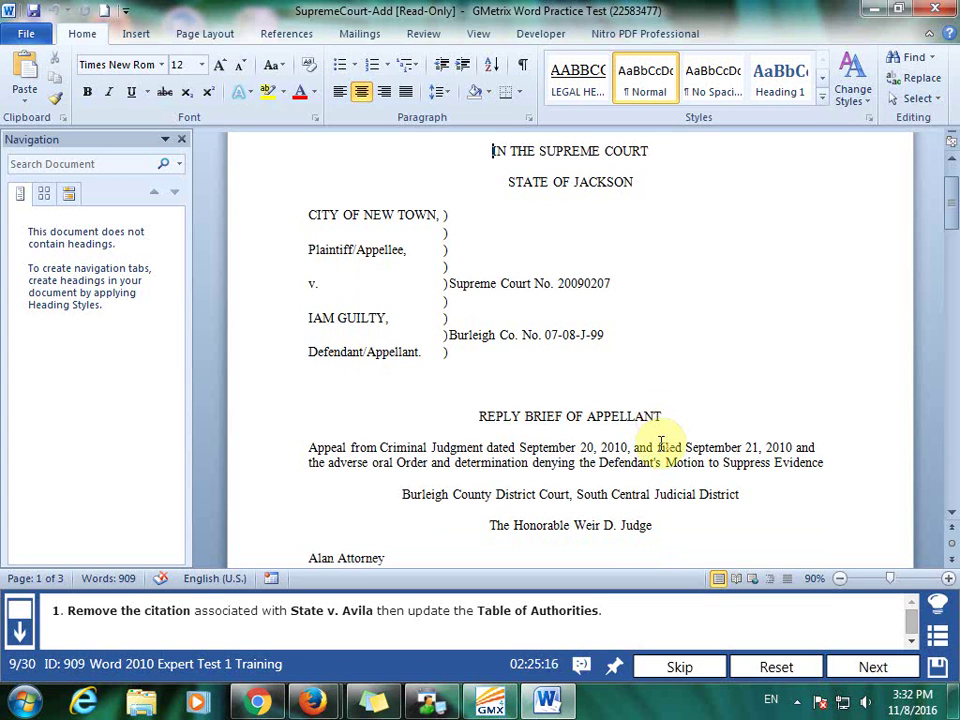
pyautogui.click(522, 66)
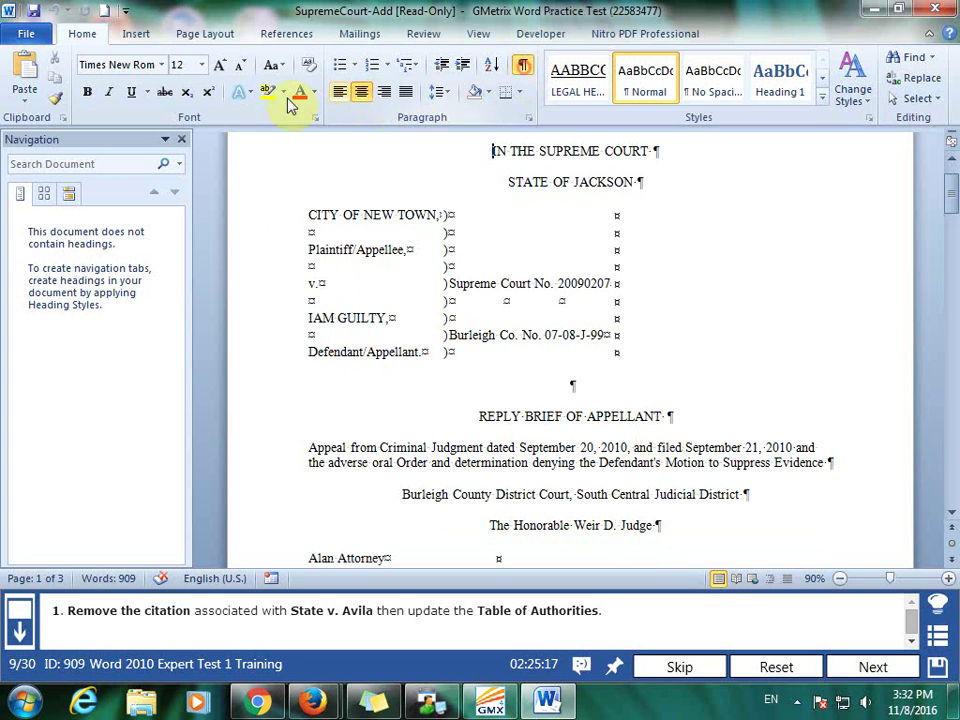
pyautogui.click(137, 163)
pyautogui.write('State v')
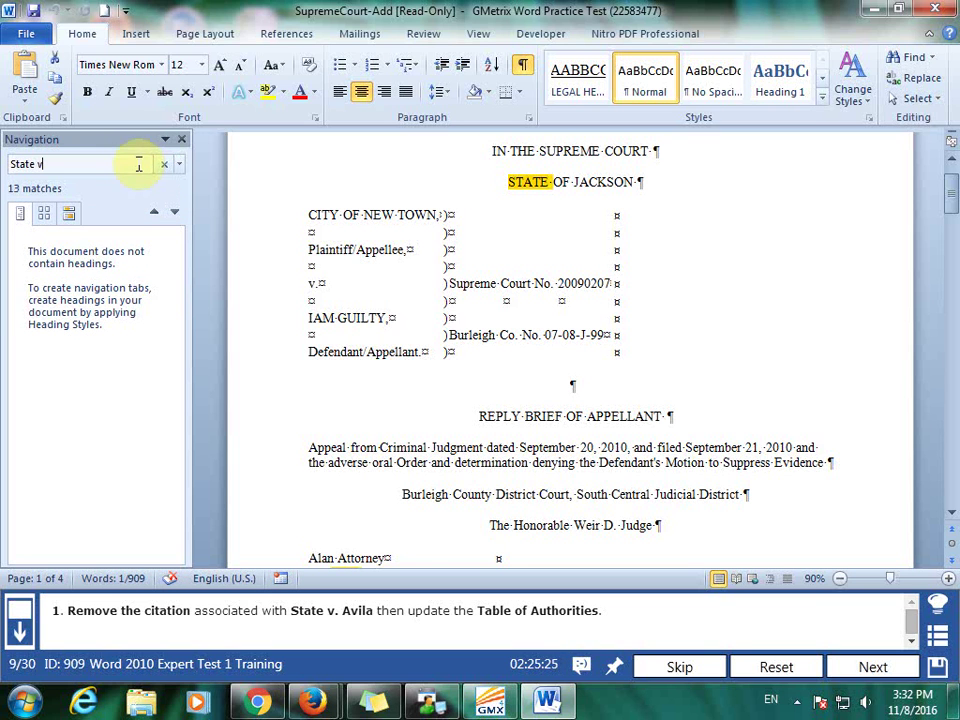
pyautogui.write('. ')
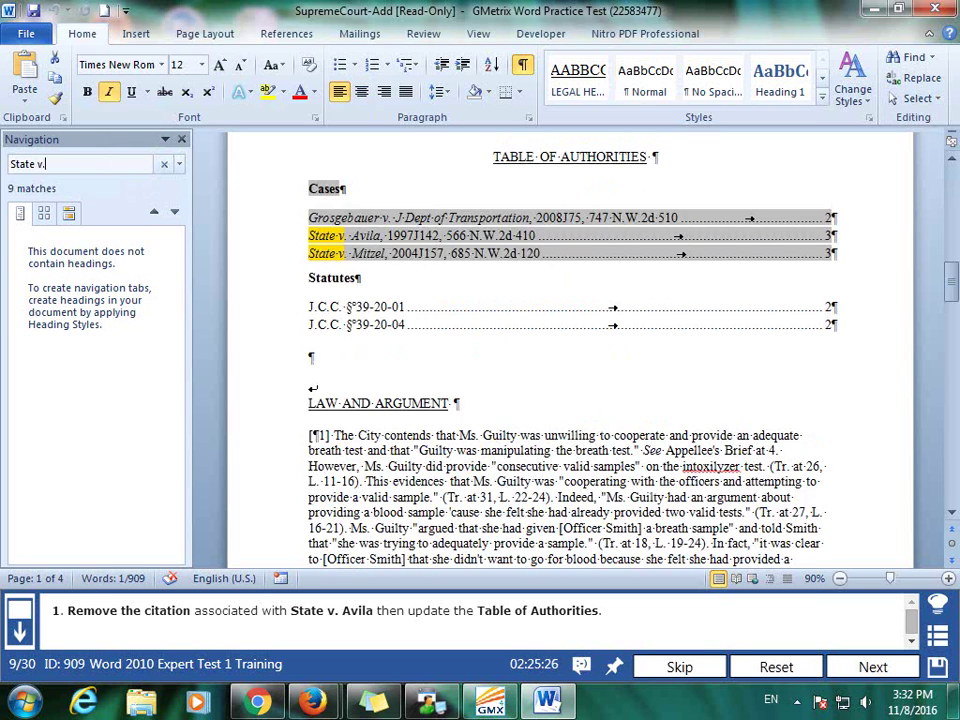
pyautogui.write('Aila')
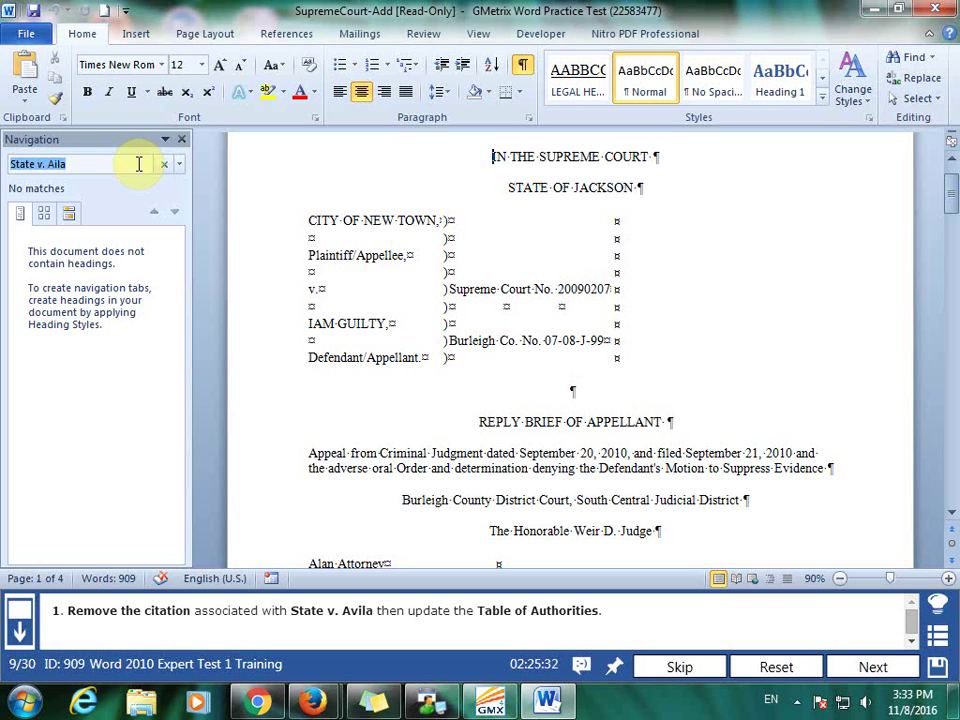
pyautogui.click(105, 162)
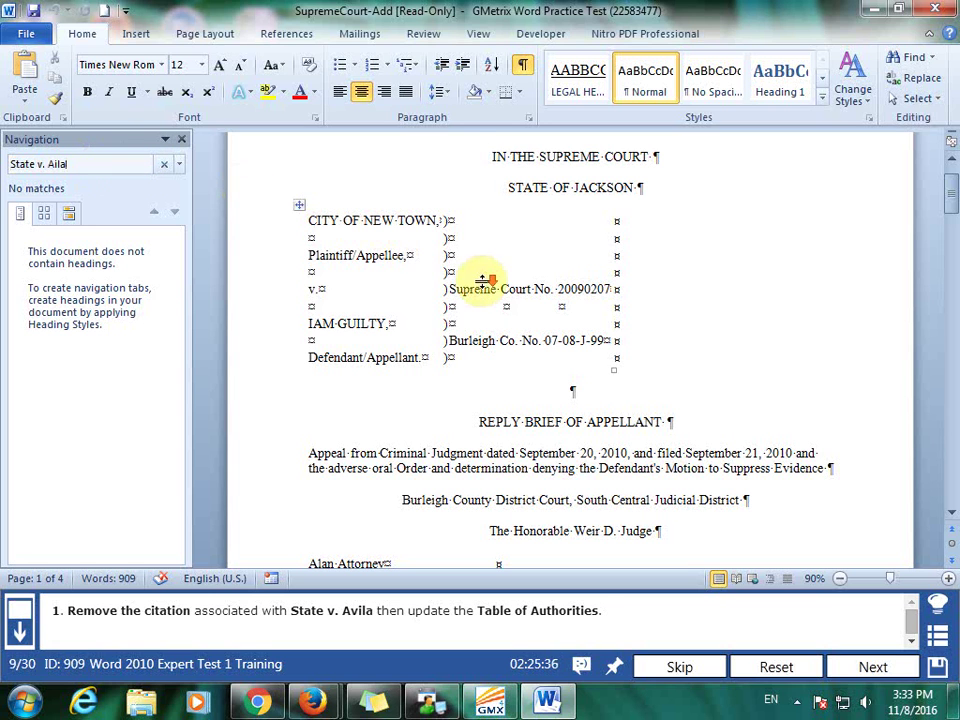
pyautogui.scroll(-5, 758, 441)
pyautogui.scroll(-3, 758, 441)
pyautogui.scroll(-10, 758, 441)
pyautogui.scroll(-10, 745, 440)
pyautogui.scroll(-3, 715, 441)
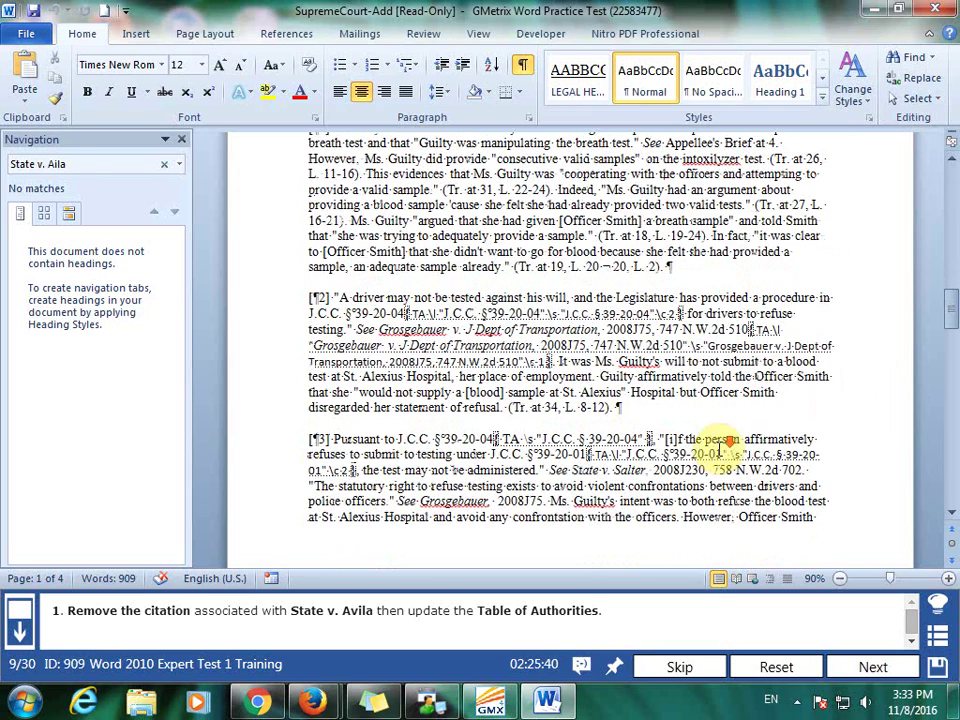
pyautogui.click(87, 165)
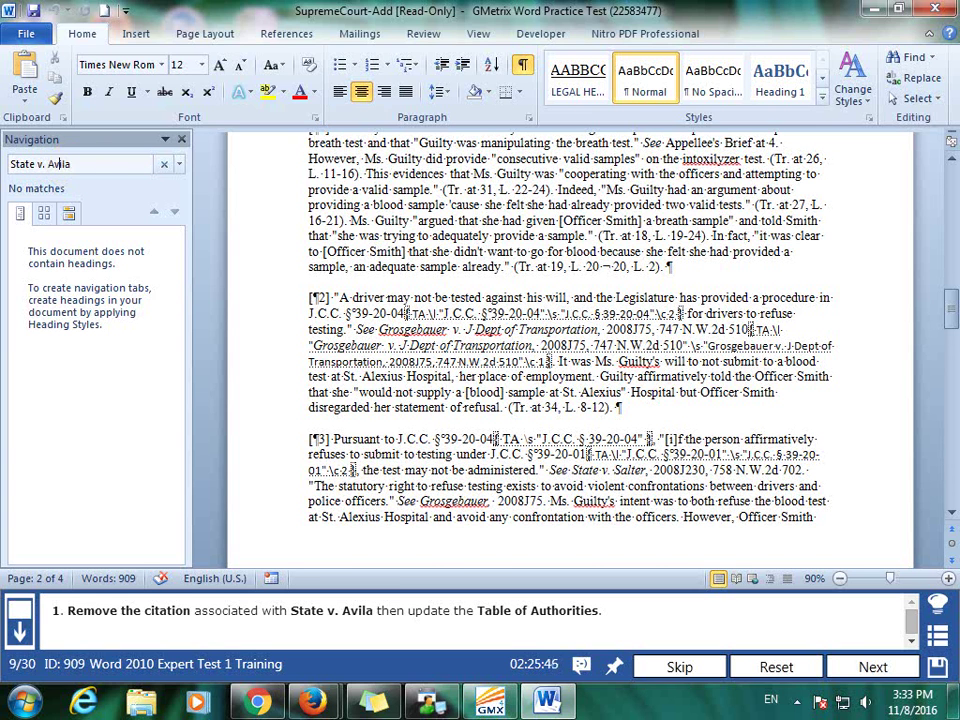
# Step: Go to the ¶5 match and delete the State v. Avila citation with its TA field
pyautogui.click(72, 166)
pyautogui.click(174, 212)
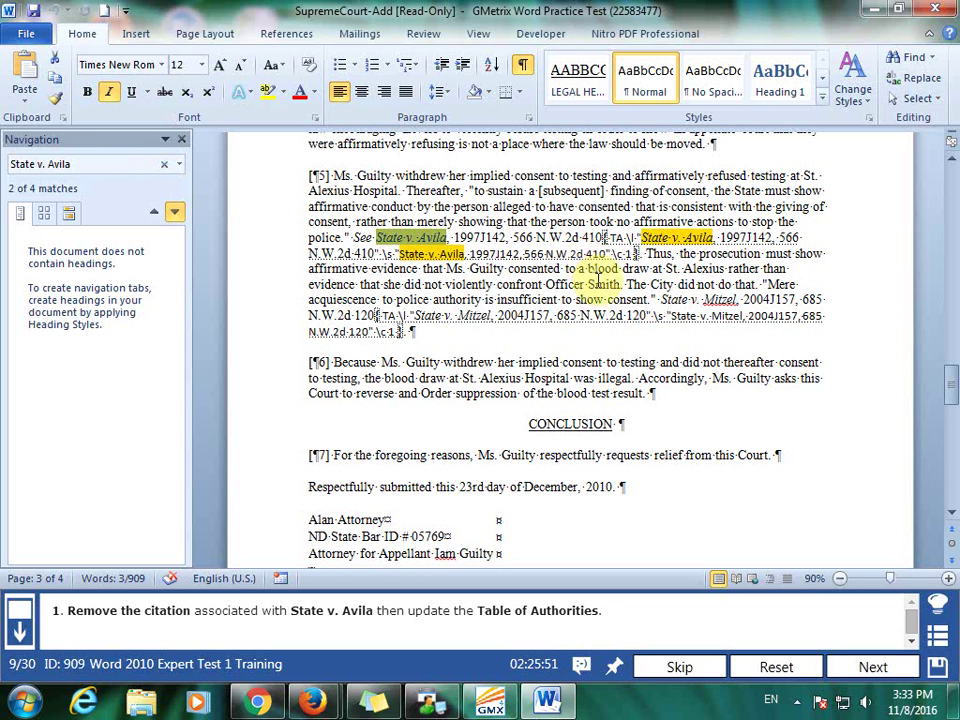
pyautogui.click(349, 237)
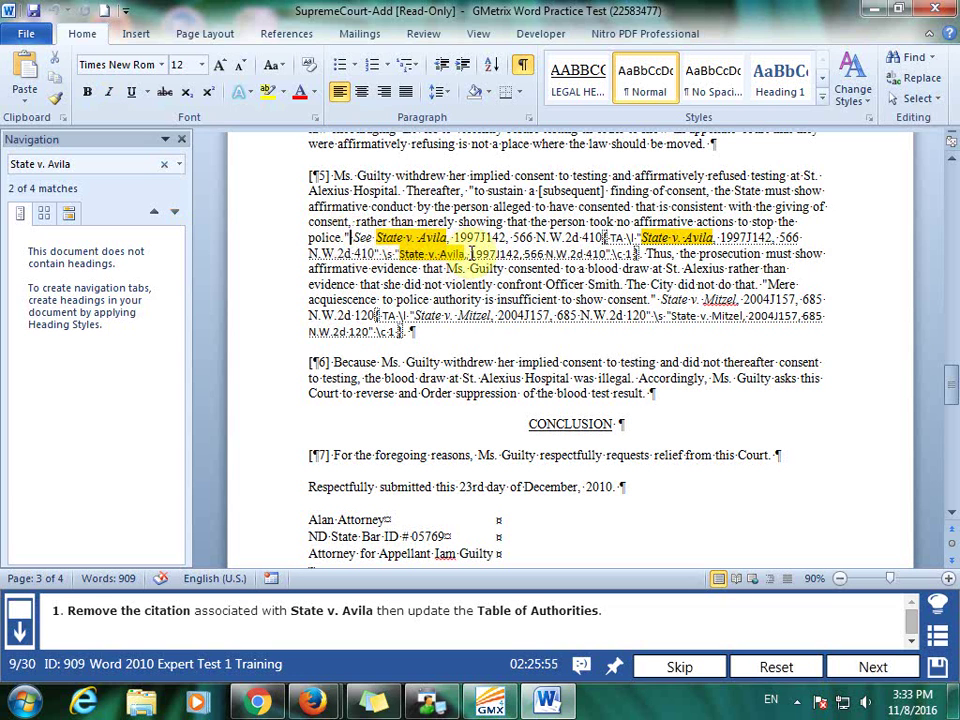
pyautogui.moveTo(474, 253); pyautogui.dragTo(632, 254)
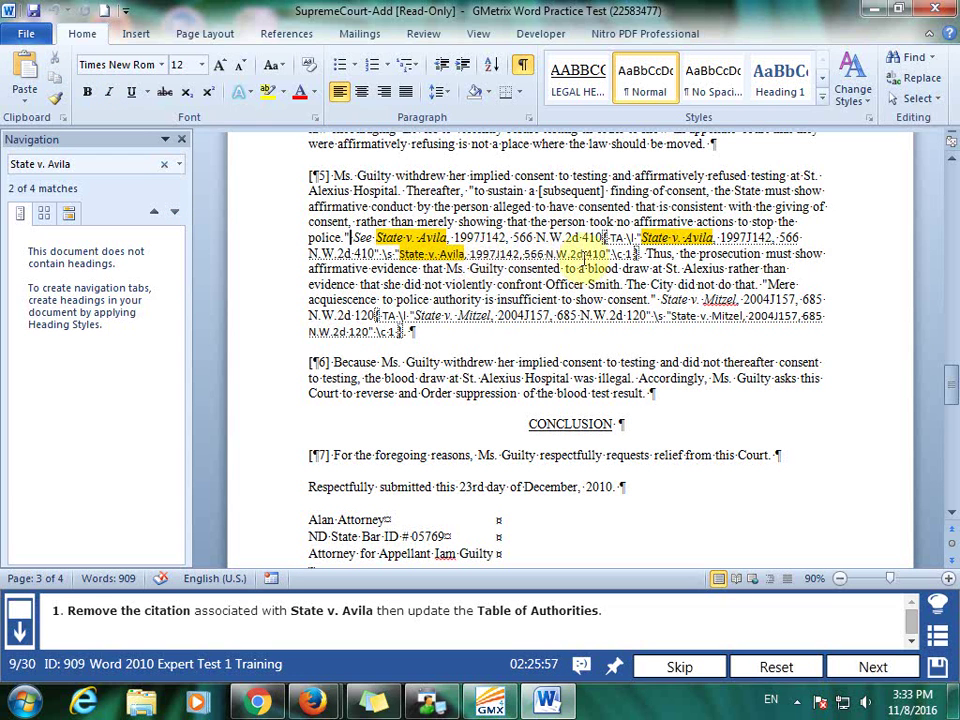
pyautogui.keyDown('shift'); pyautogui.click(636, 252); pyautogui.keyUp('shift')
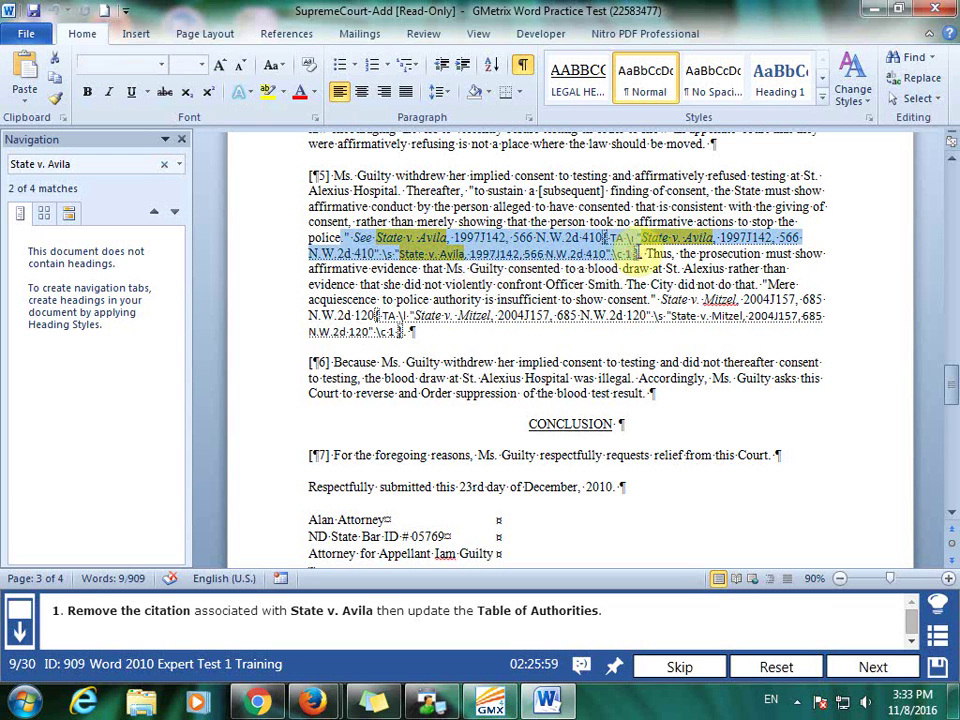
pyautogui.click(352, 237)
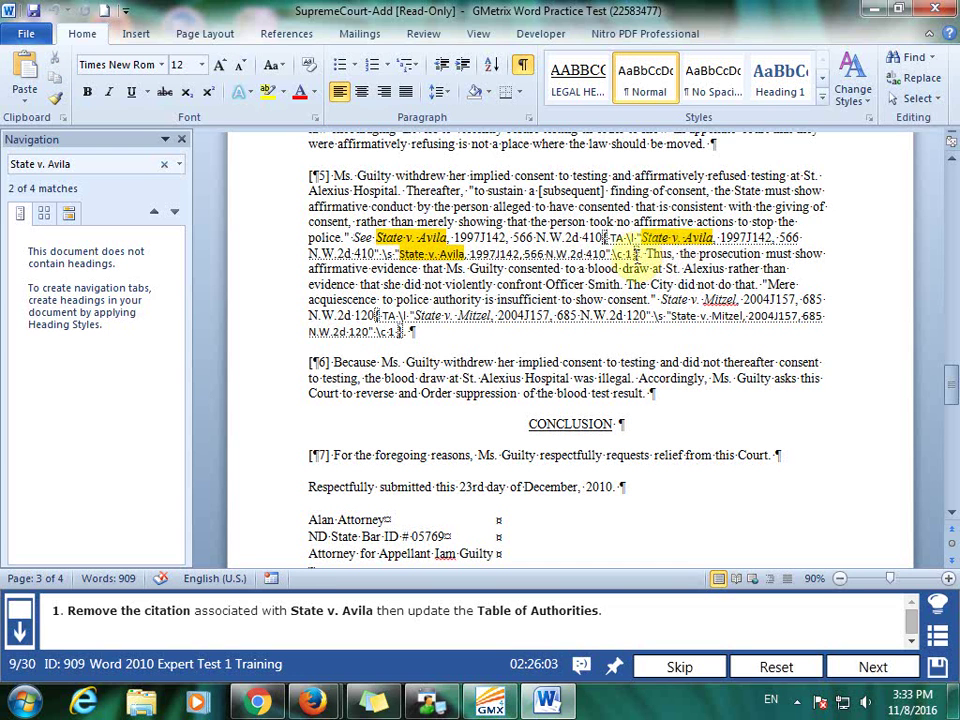
pyautogui.keyDown('shift'); pyautogui.click(636, 253); pyautogui.keyUp('shift')
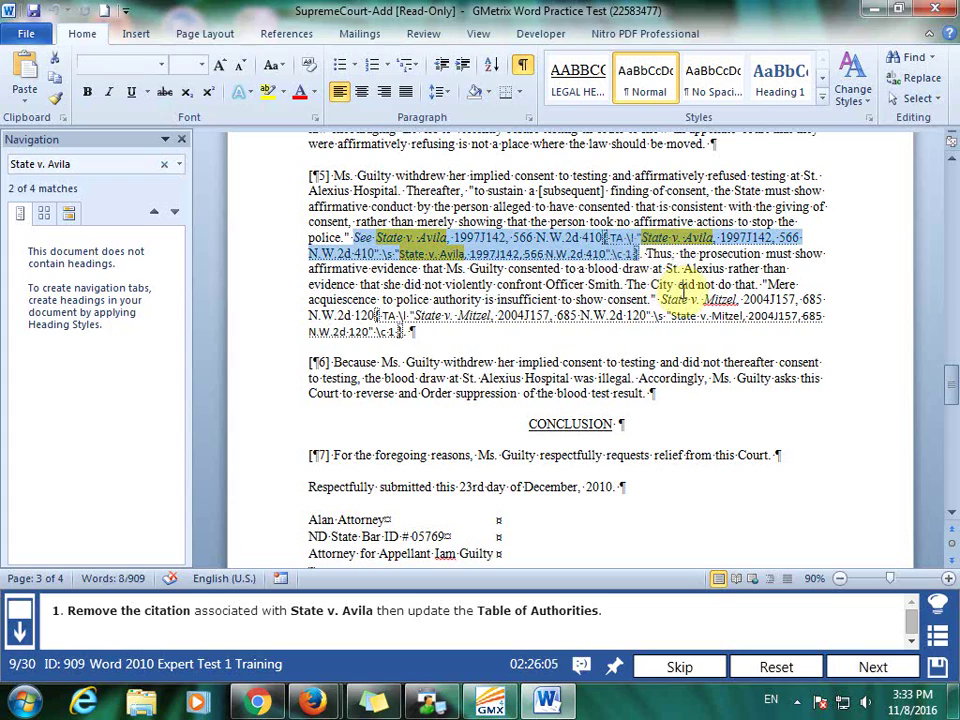
pyautogui.press('Delete')
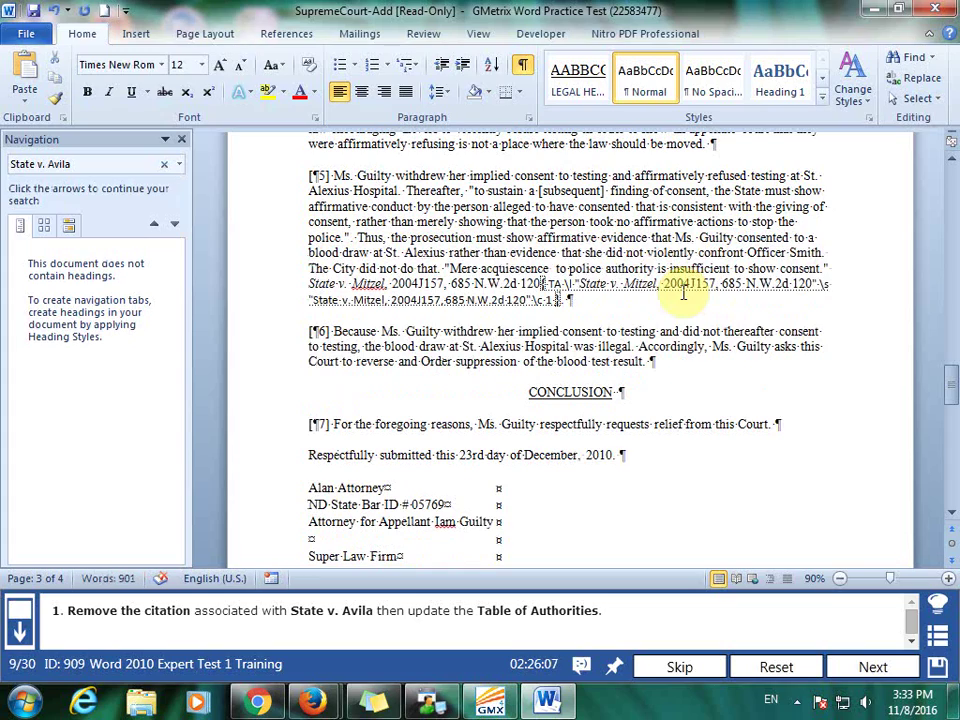
# Step: Delete the outdated Table of Authorities entries
pyautogui.scroll(6, 727, 315)
pyautogui.scroll(3, 727, 315)
pyautogui.scroll(6, 730, 316)
pyautogui.scroll(5, 733, 317)
pyautogui.scroll(6, 735, 316)
pyautogui.scroll(2, 700, 322)
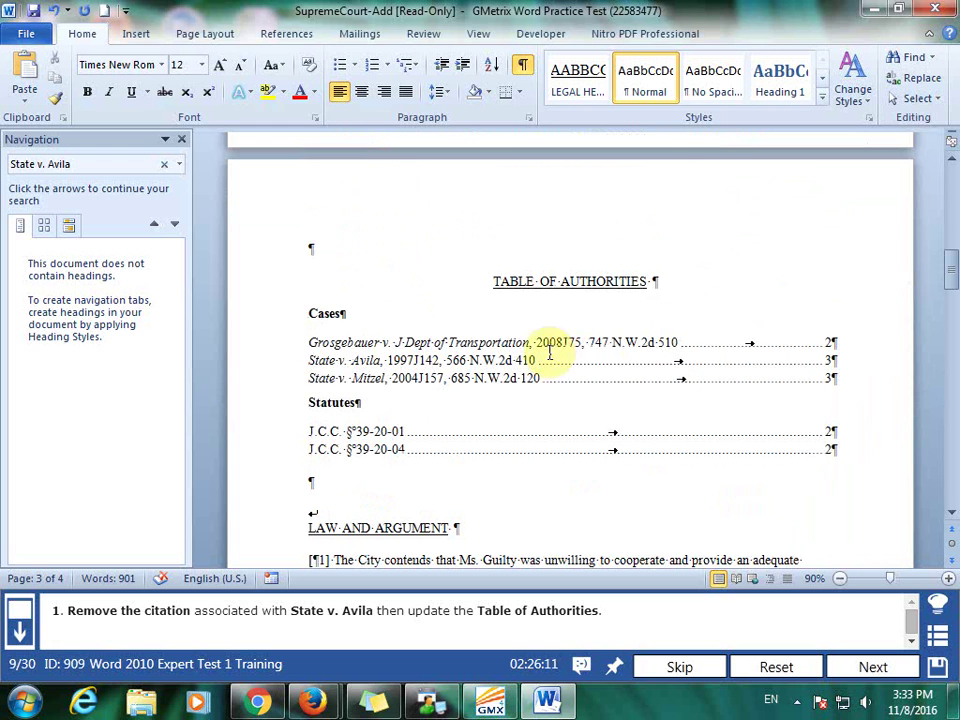
pyautogui.moveTo(305, 313); pyautogui.dragTo(671, 440)
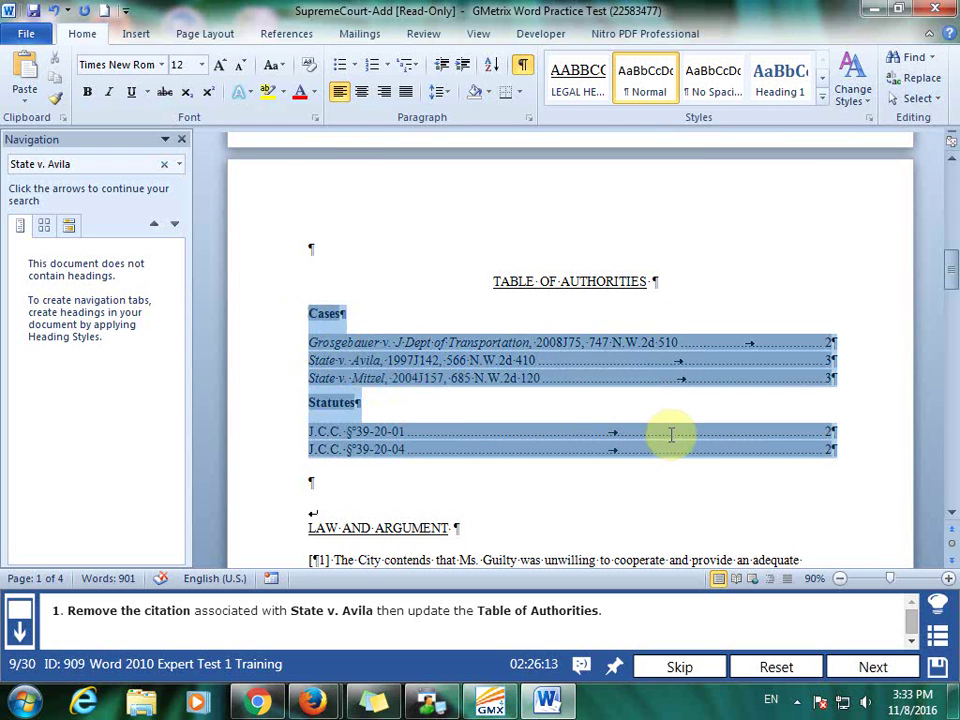
pyautogui.press('Delete')
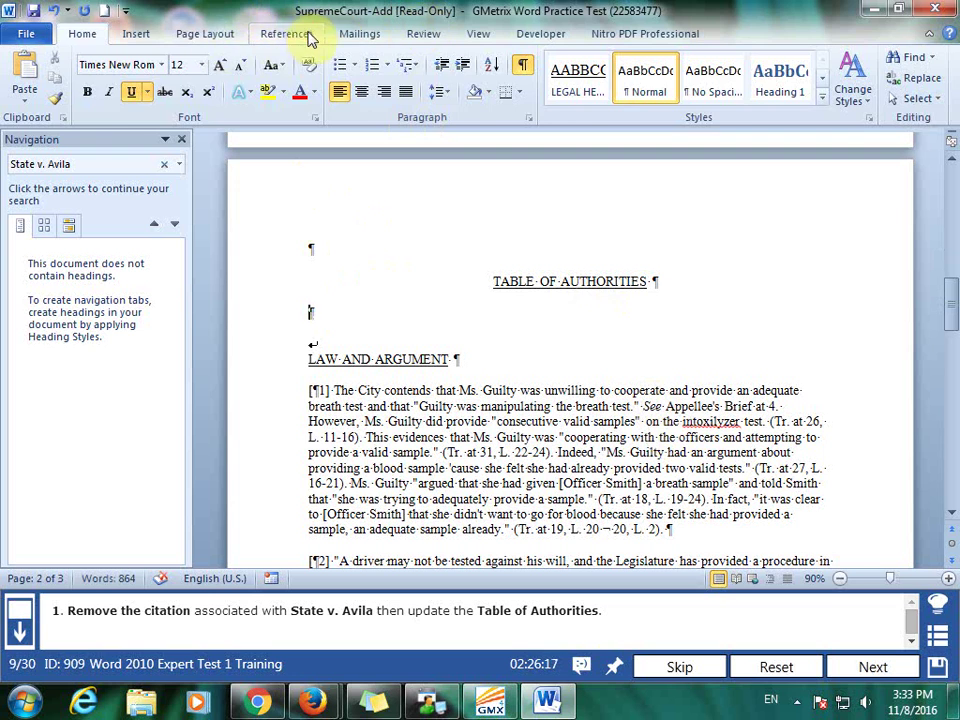
# Step: Insert a rebuilt Table of Authorities without State v. Avila and submit the task
pyautogui.click(296, 34)
pyautogui.click(870, 60)
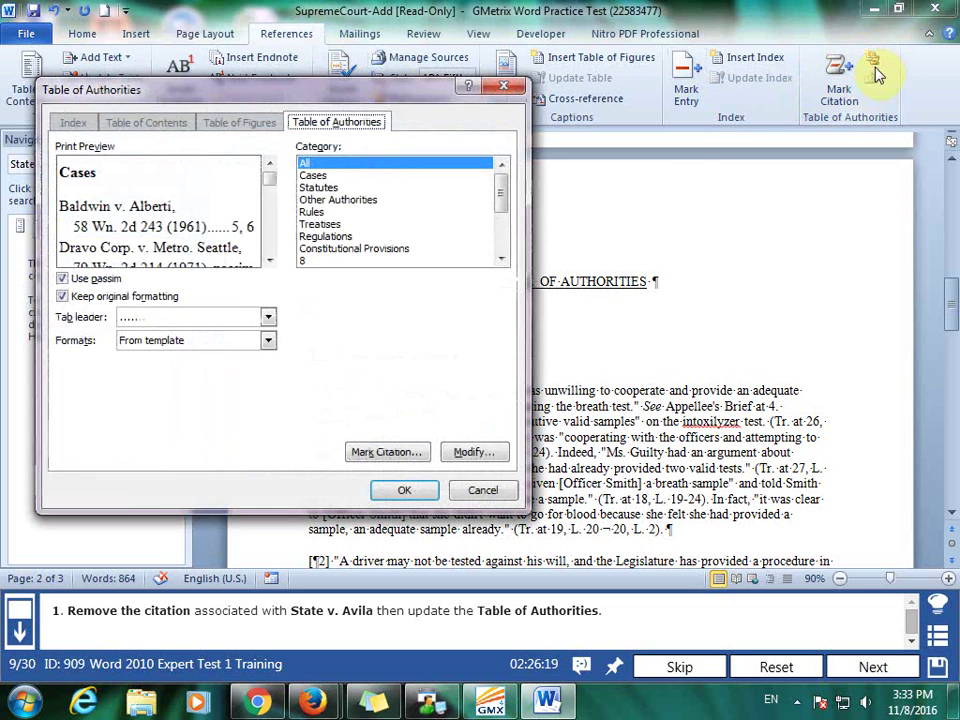
pyautogui.click(406, 492)
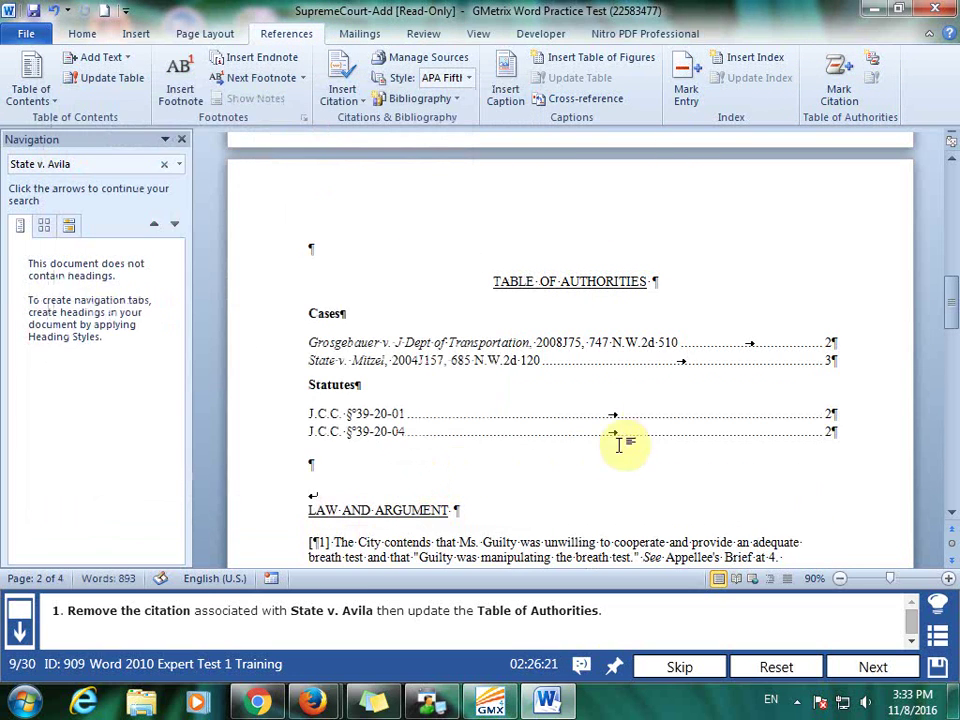
pyautogui.click(670, 357)
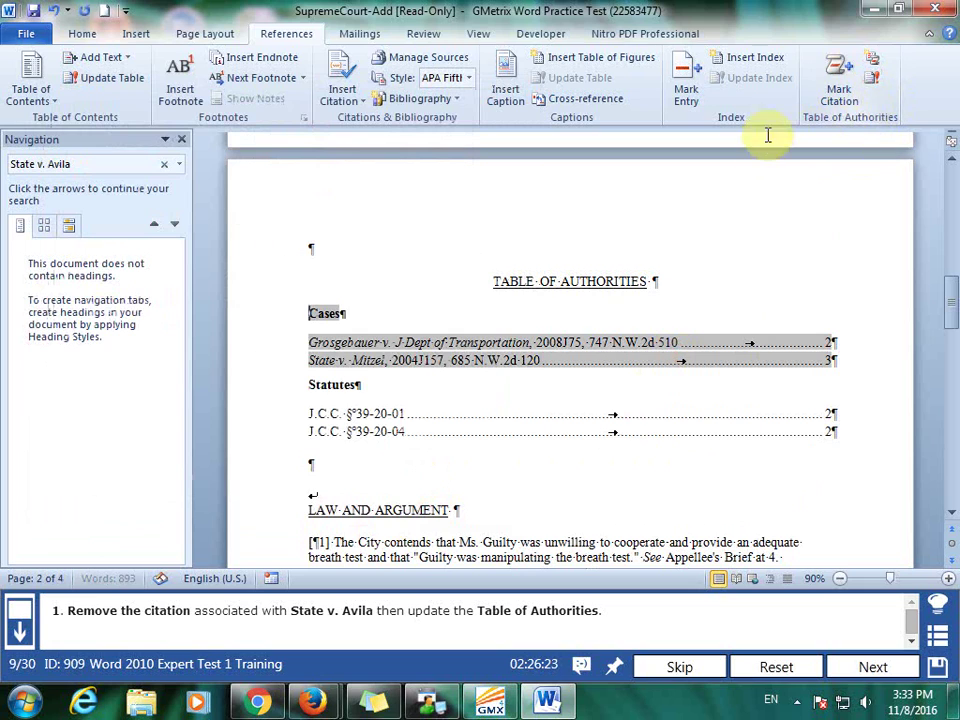
pyautogui.click(893, 672)
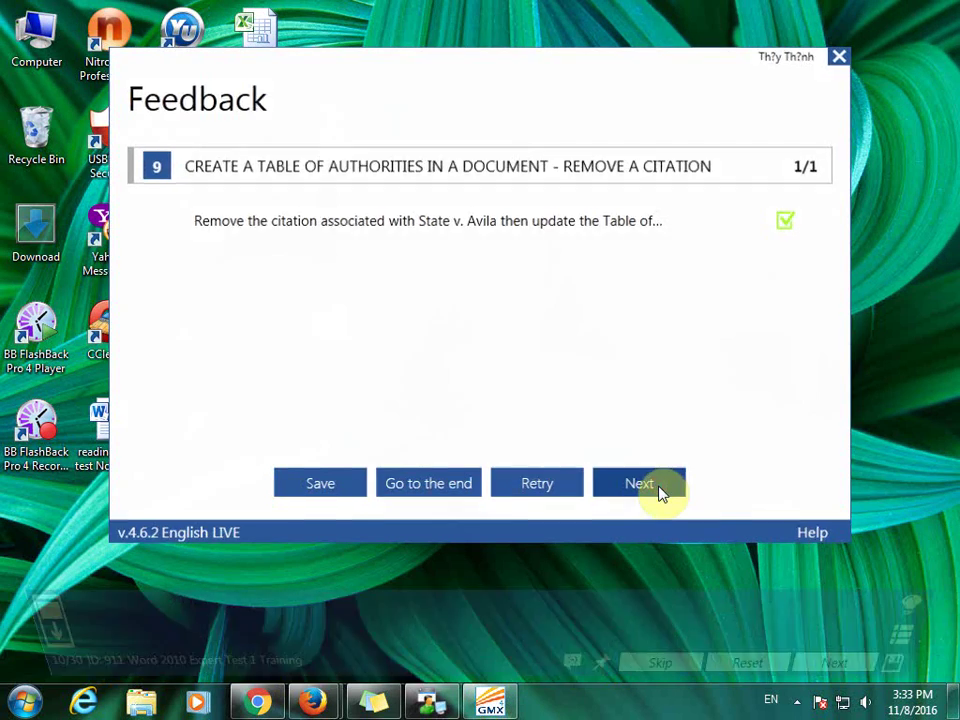
pyautogui.click(658, 490)
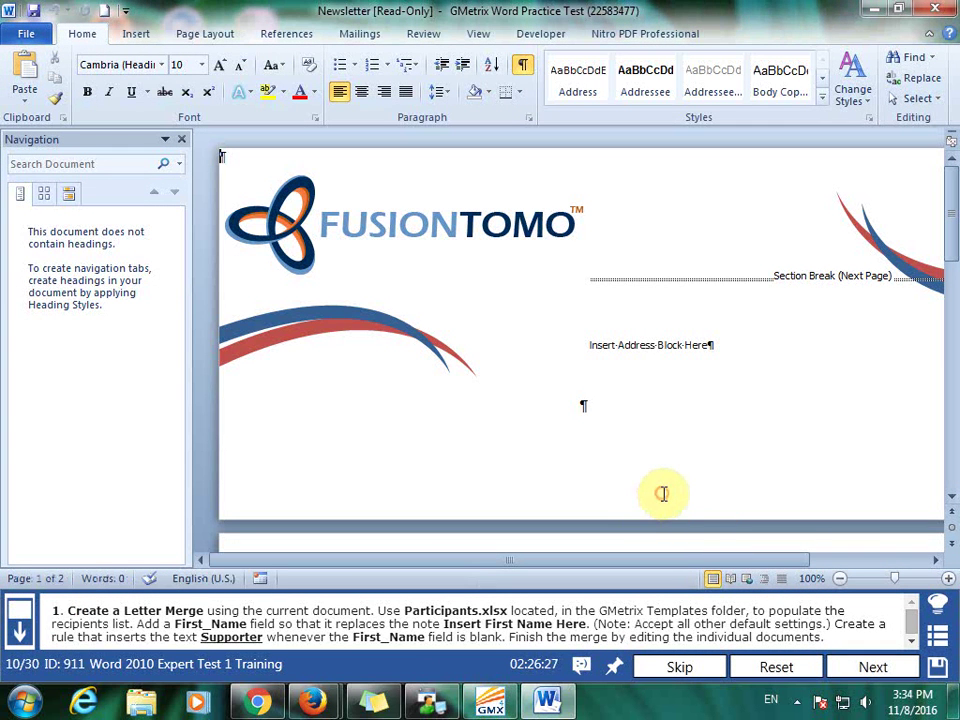
# Step: Start a letter mail merge for the newsletter
pyautogui.scroll(-5, 663, 494)
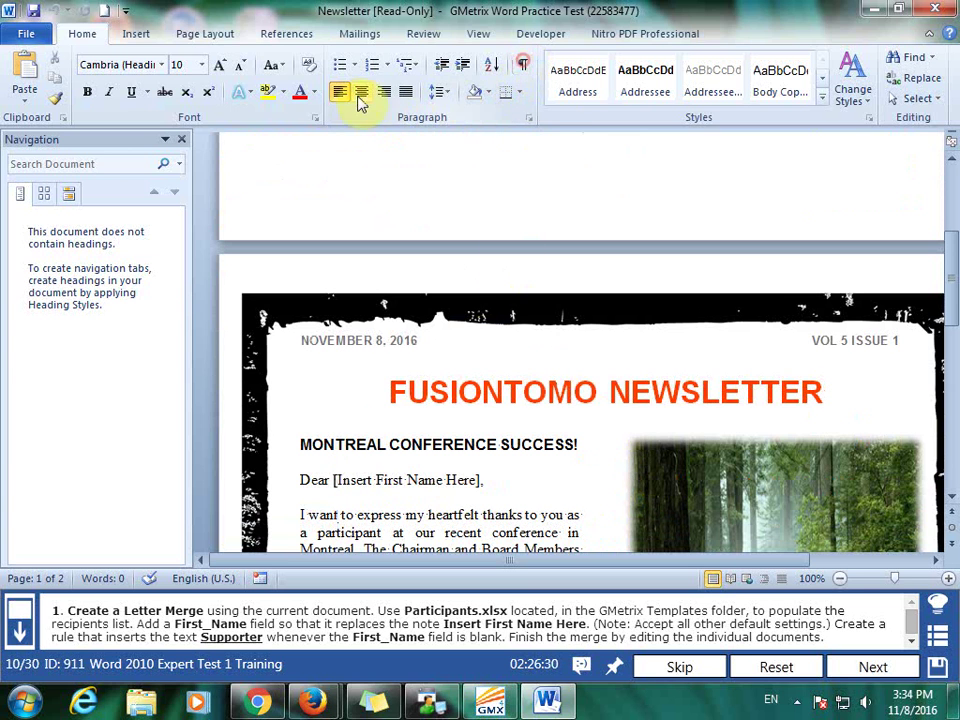
pyautogui.click(372, 34)
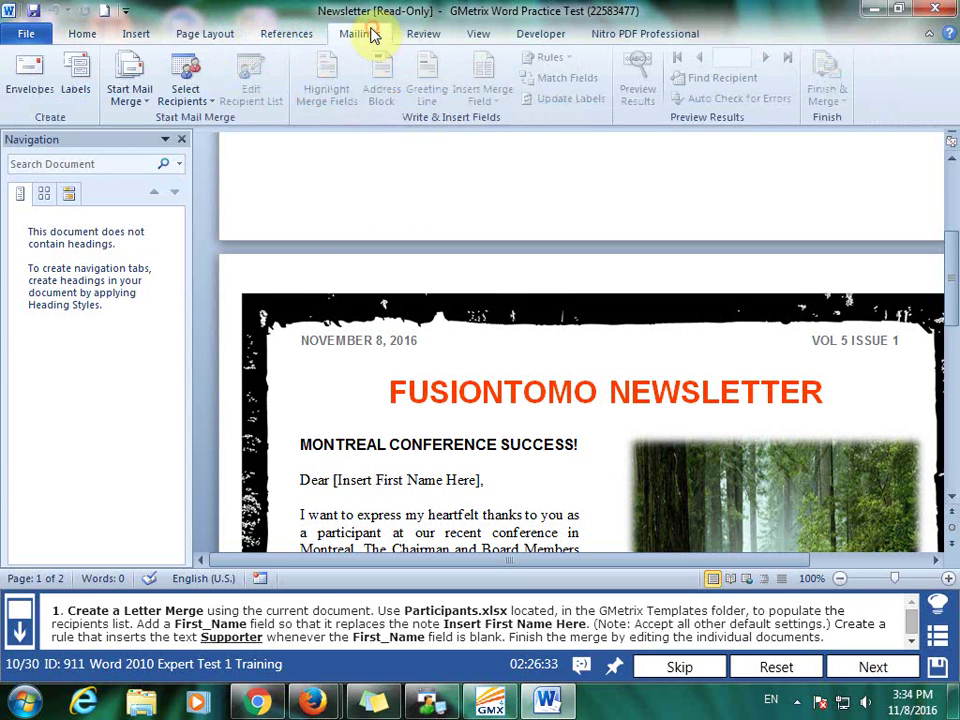
pyautogui.click(126, 100)
pyautogui.click(148, 122)
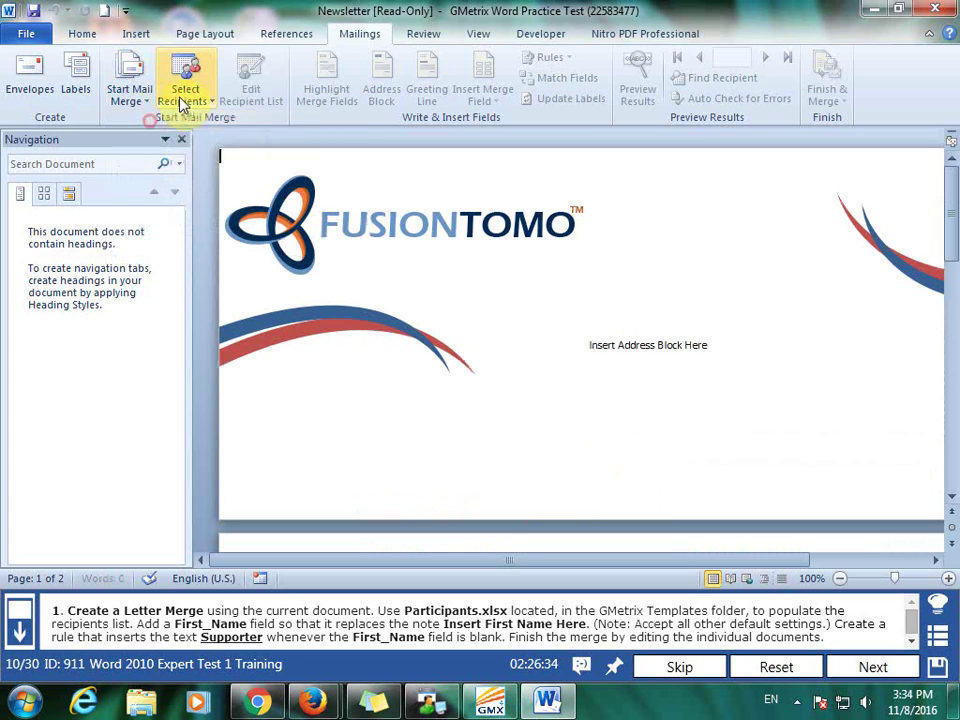
# Step: Use the Participants workbook's Contacts$ table in GMetrixTemplates as the recipient list
pyautogui.click(186, 100)
pyautogui.click(238, 143)
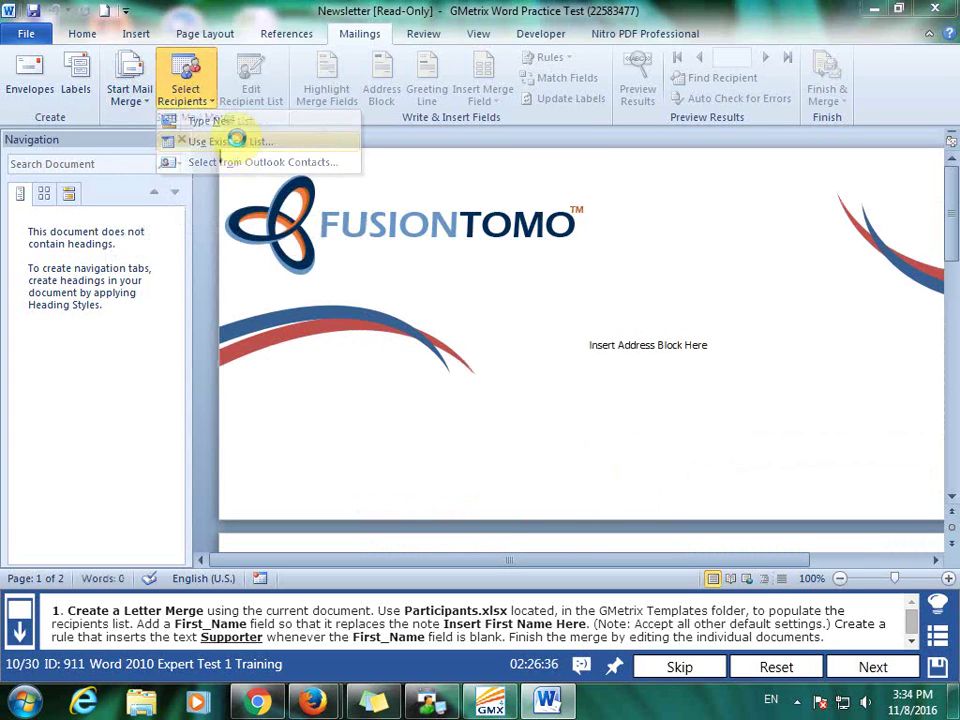
pyautogui.click(91, 268)
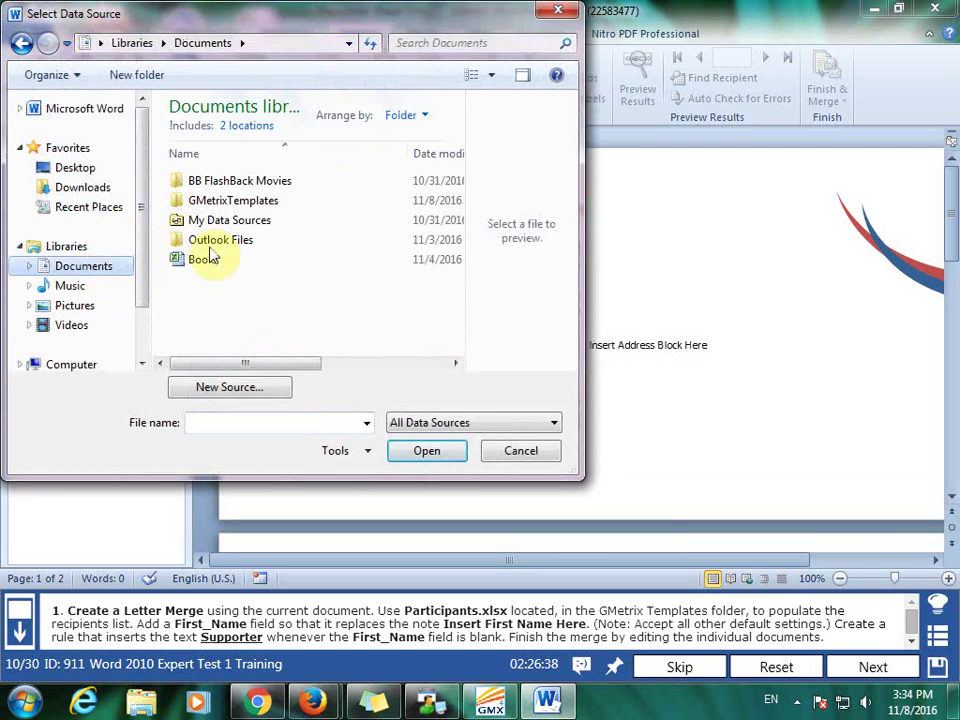
pyautogui.doubleClick(238, 199)
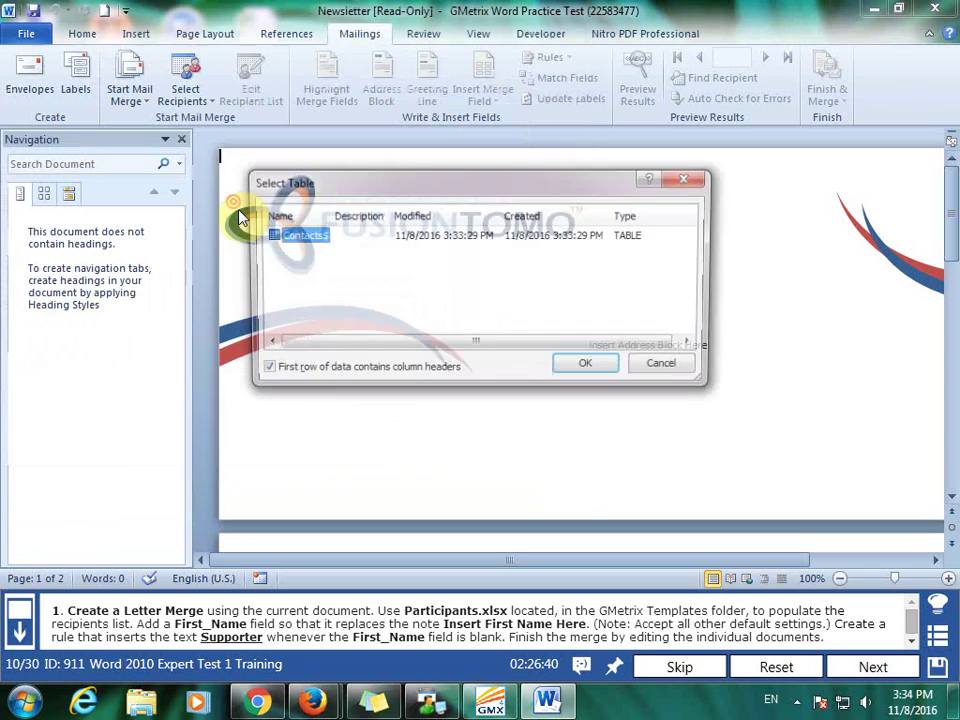
pyautogui.click(583, 364)
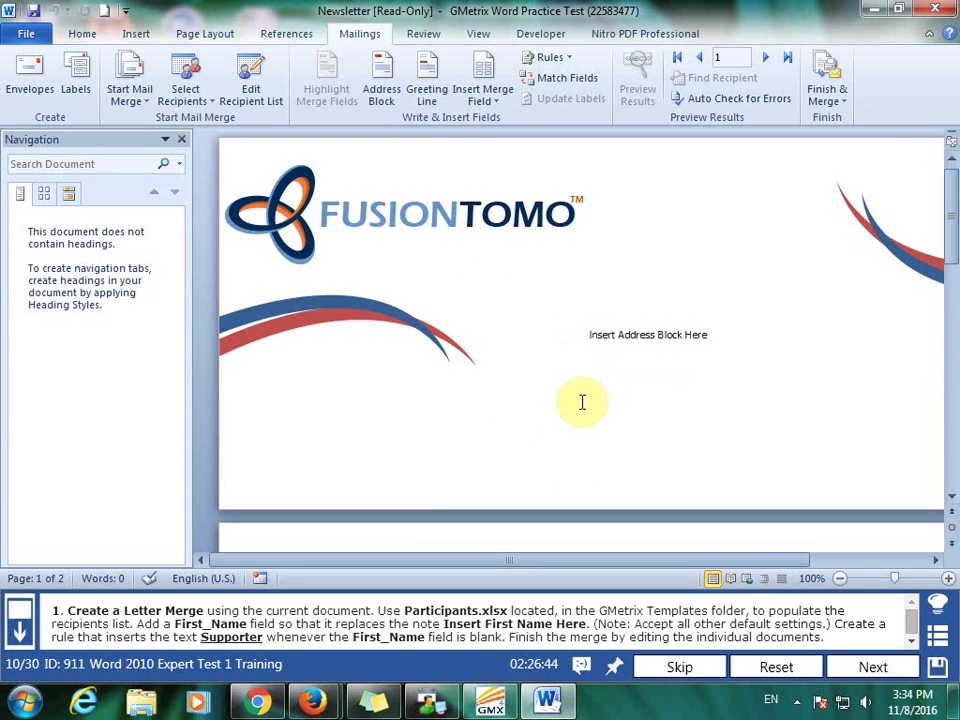
pyautogui.scroll(-7, 582, 402)
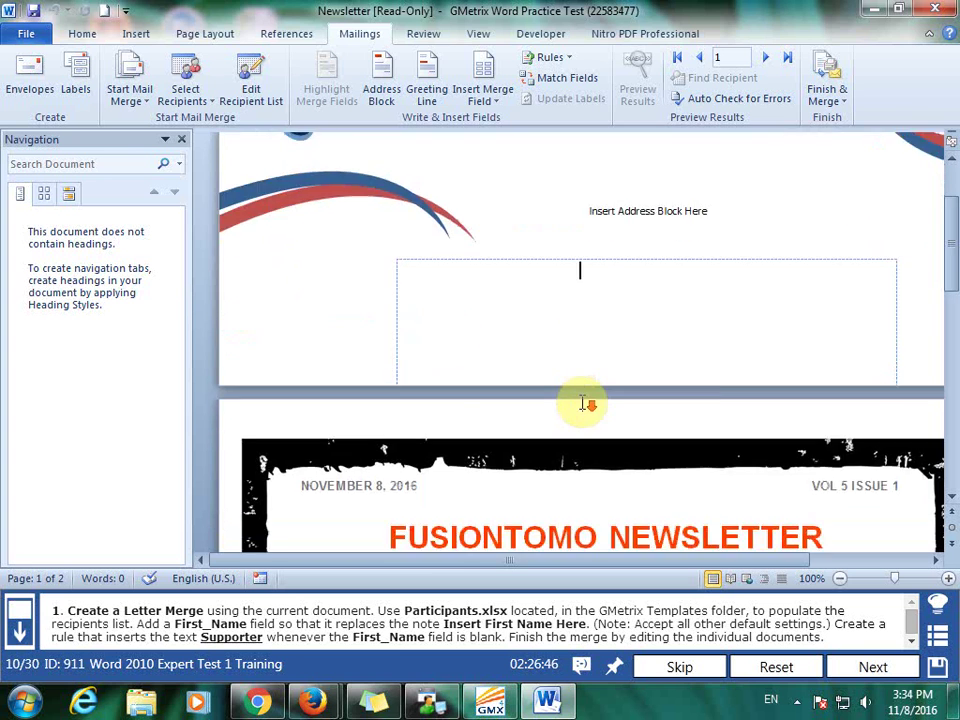
# Step: Replace the [Insert First Name Here] placeholder with the First_Name merge field and a comma
pyautogui.click(336, 342)
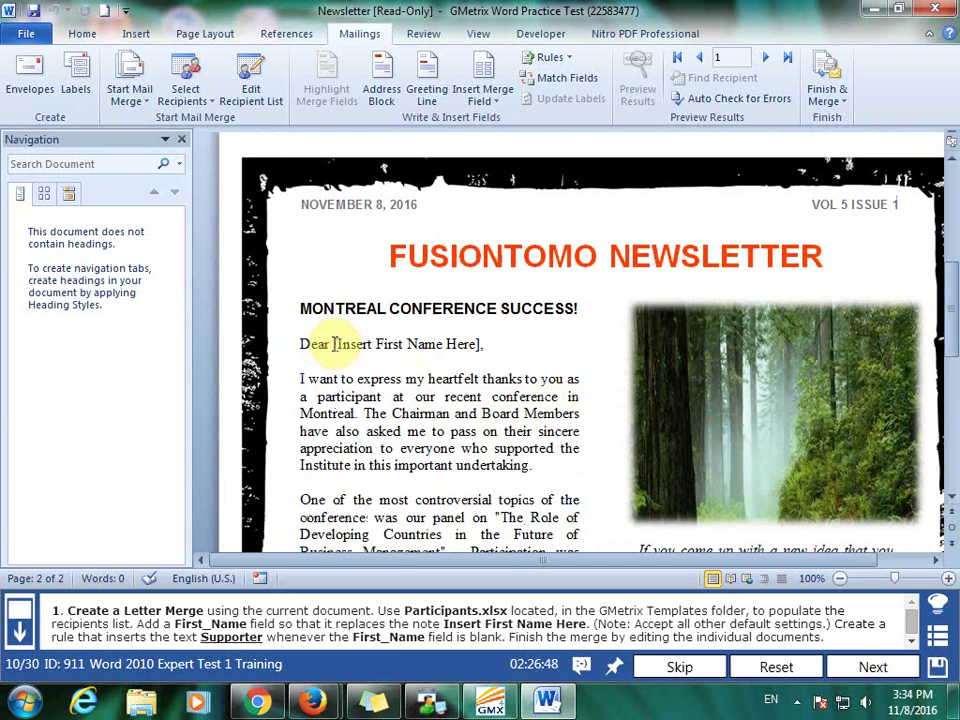
pyautogui.click(335, 343)
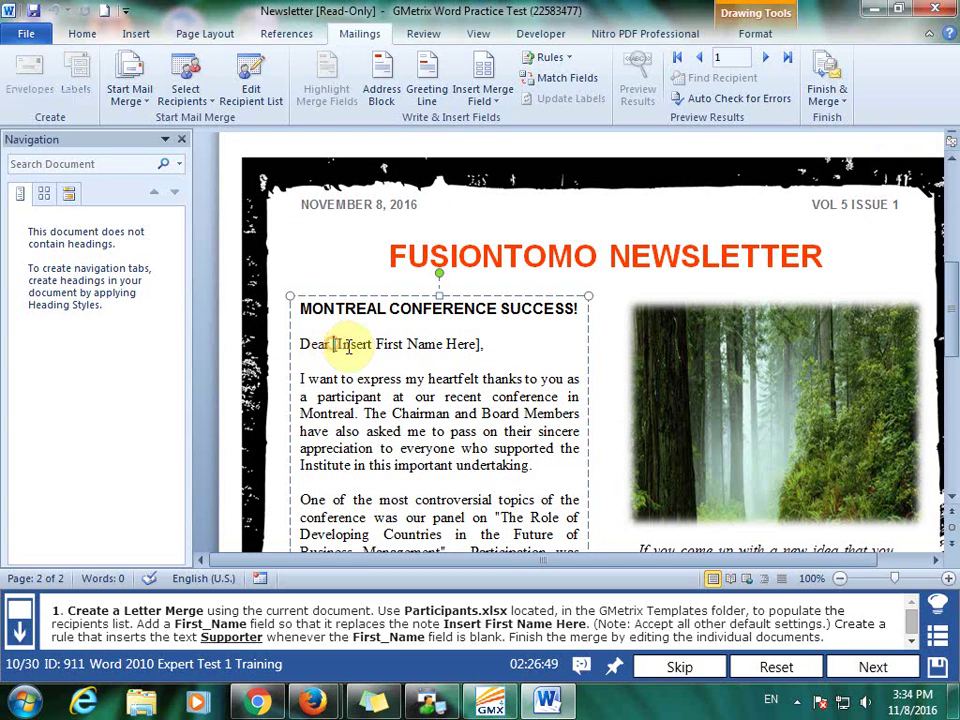
pyautogui.keyDown('shift'); pyautogui.click(481, 346); pyautogui.keyUp('shift')
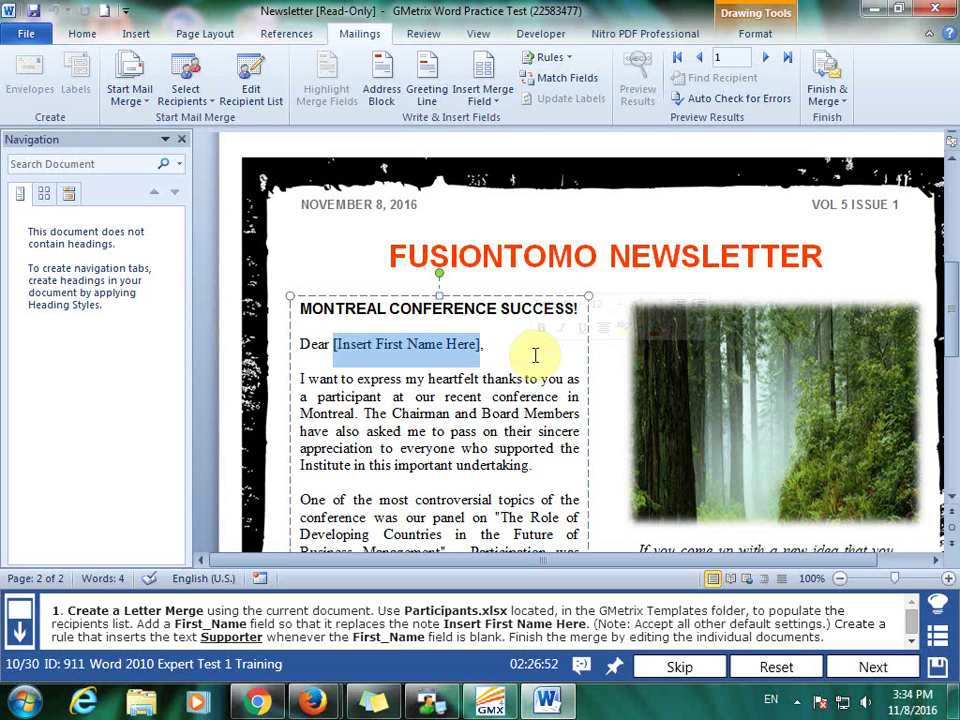
pyautogui.click(488, 100)
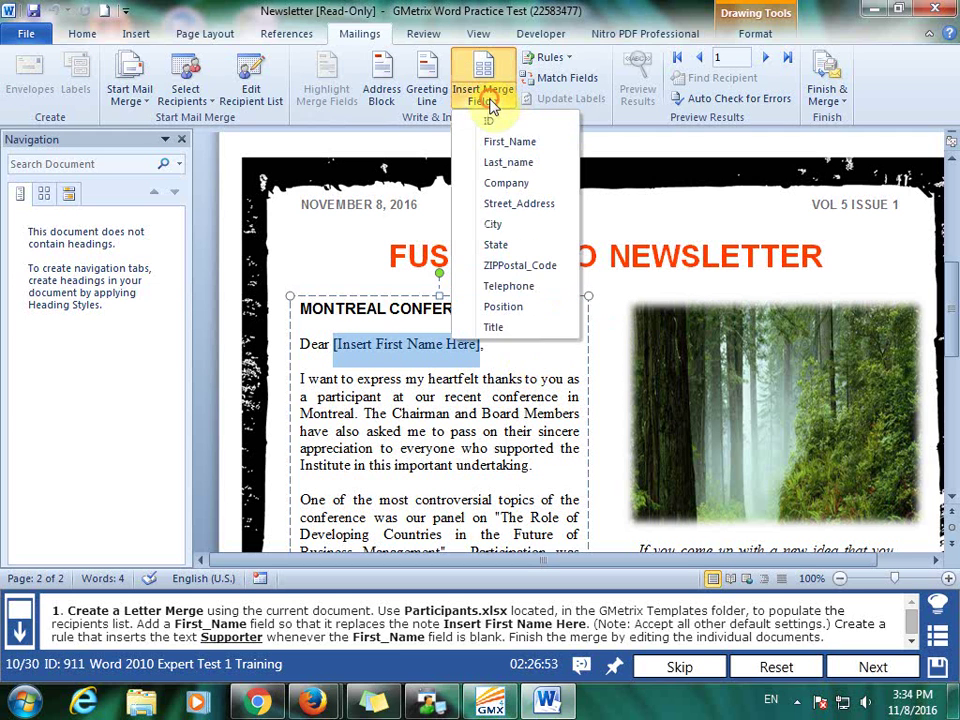
pyautogui.click(510, 143)
pyautogui.write(',')
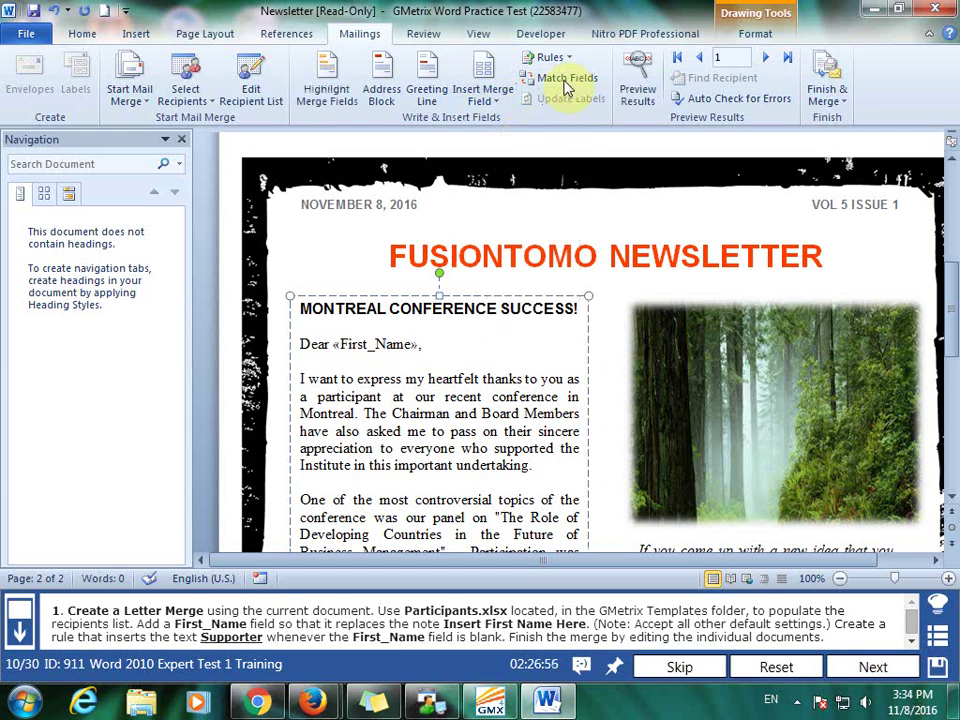
# Step: Add an If...Then...Else rule inserting Supporter when First_Name is blank
pyautogui.click(556, 57)
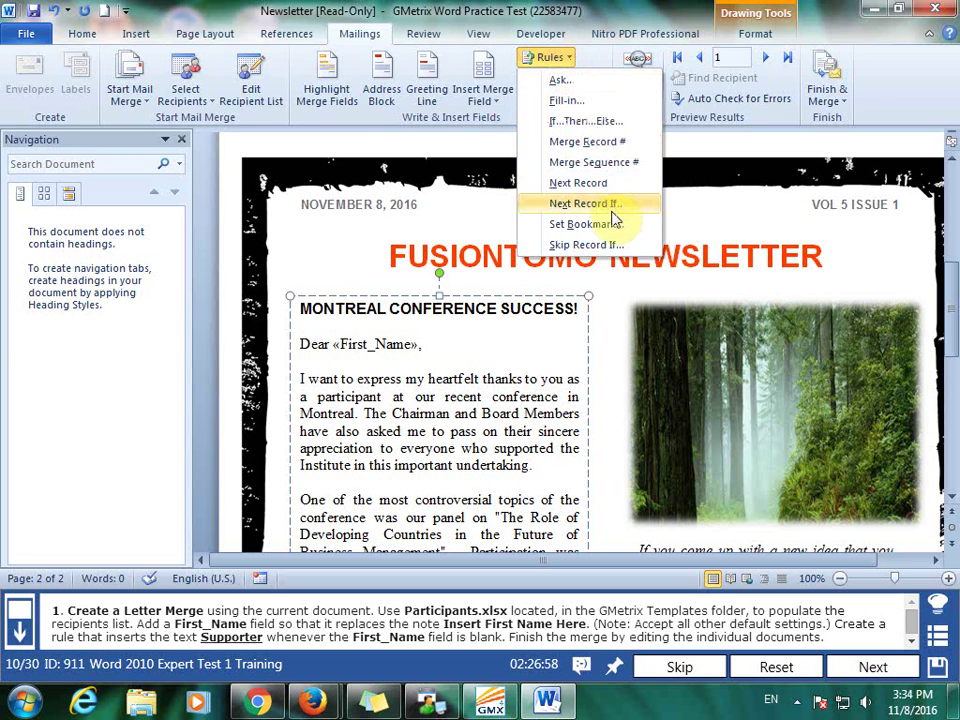
pyautogui.click(600, 121)
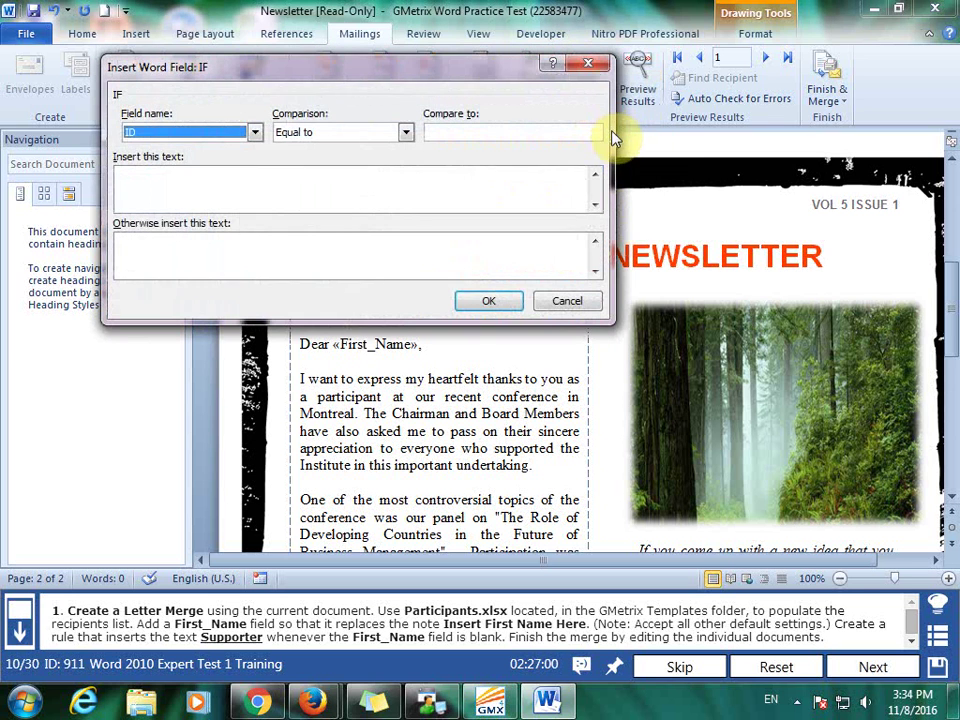
pyautogui.click(256, 140)
pyautogui.click(229, 158)
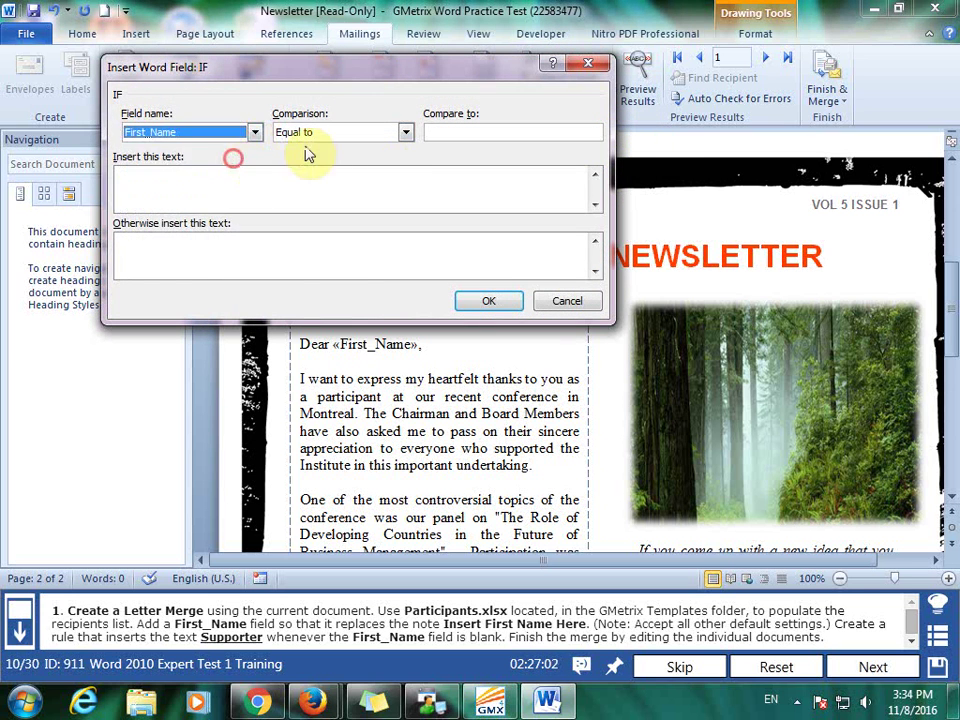
pyautogui.click(375, 135)
pyautogui.click(406, 209)
pyautogui.click(406, 209)
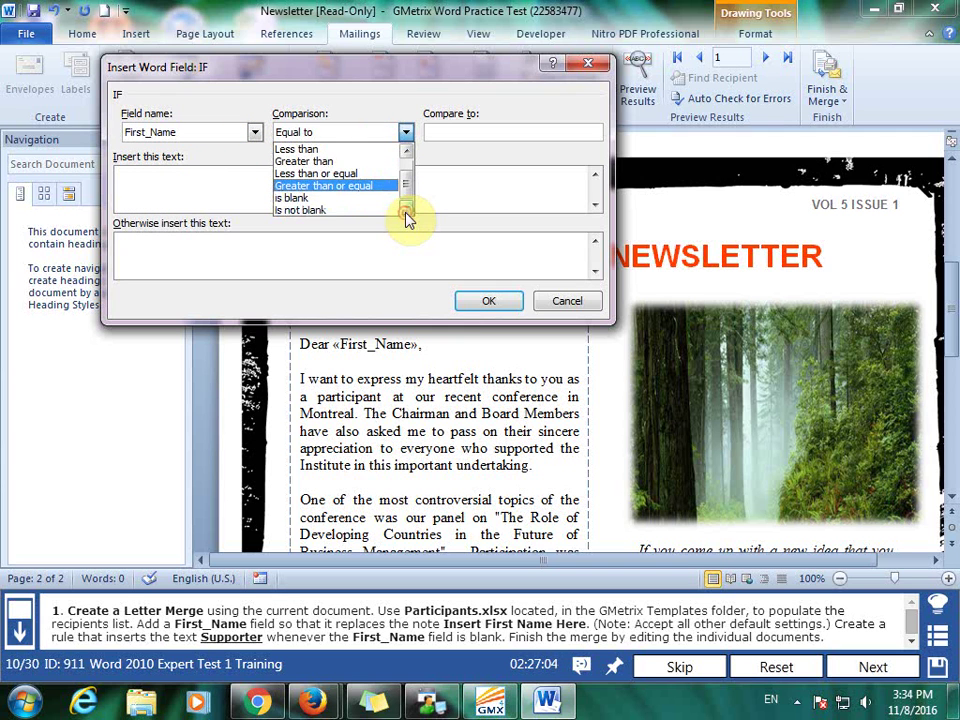
pyautogui.click(377, 205)
pyautogui.click(357, 196)
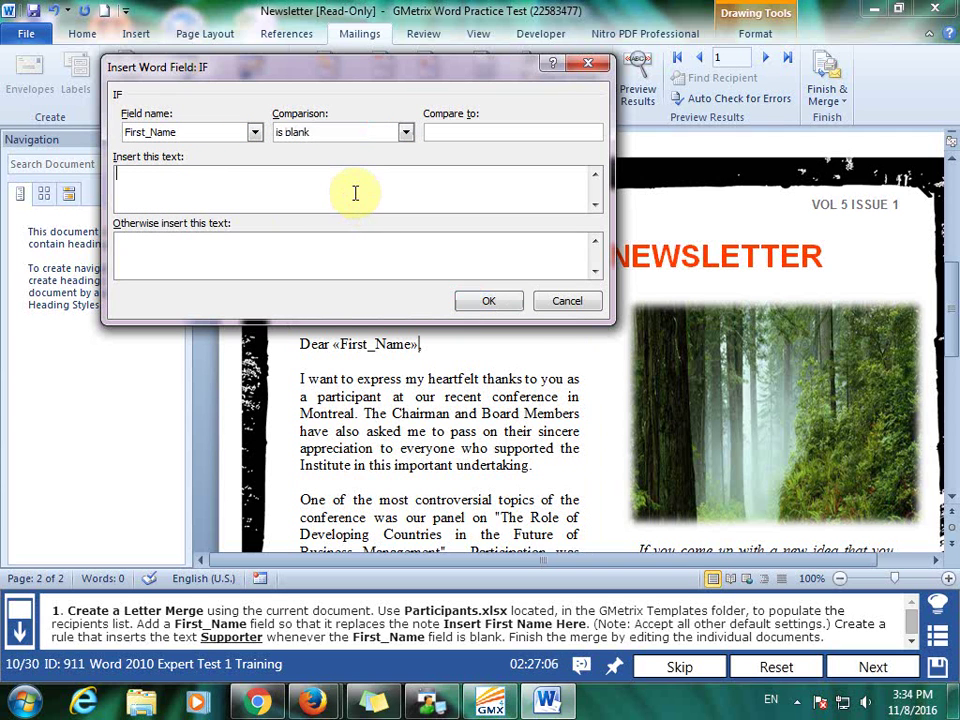
pyautogui.write('Supporter')
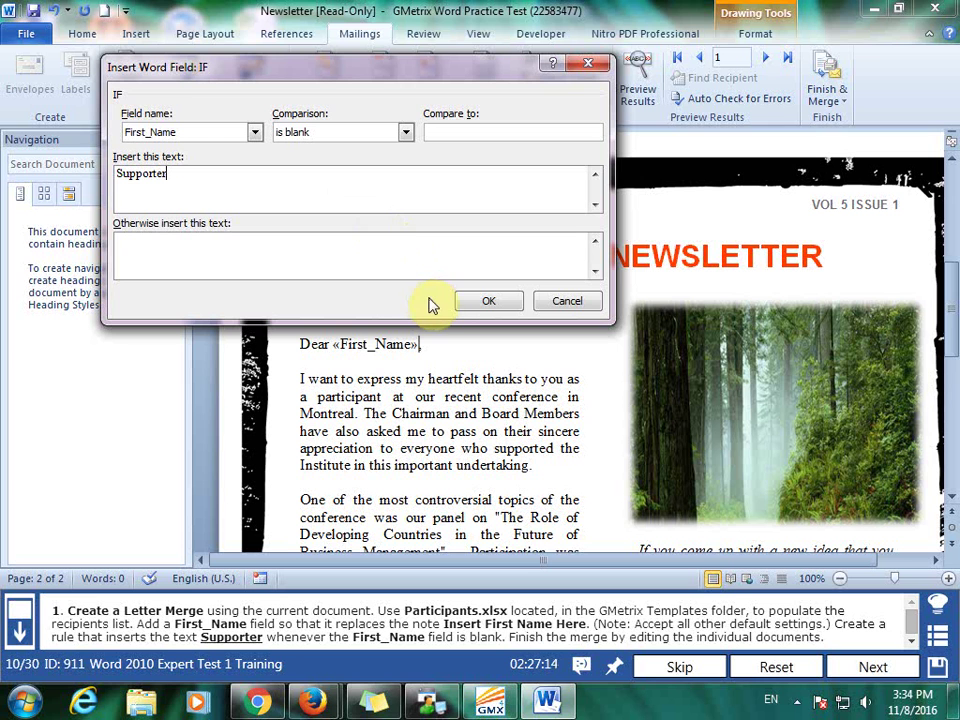
pyautogui.click(495, 302)
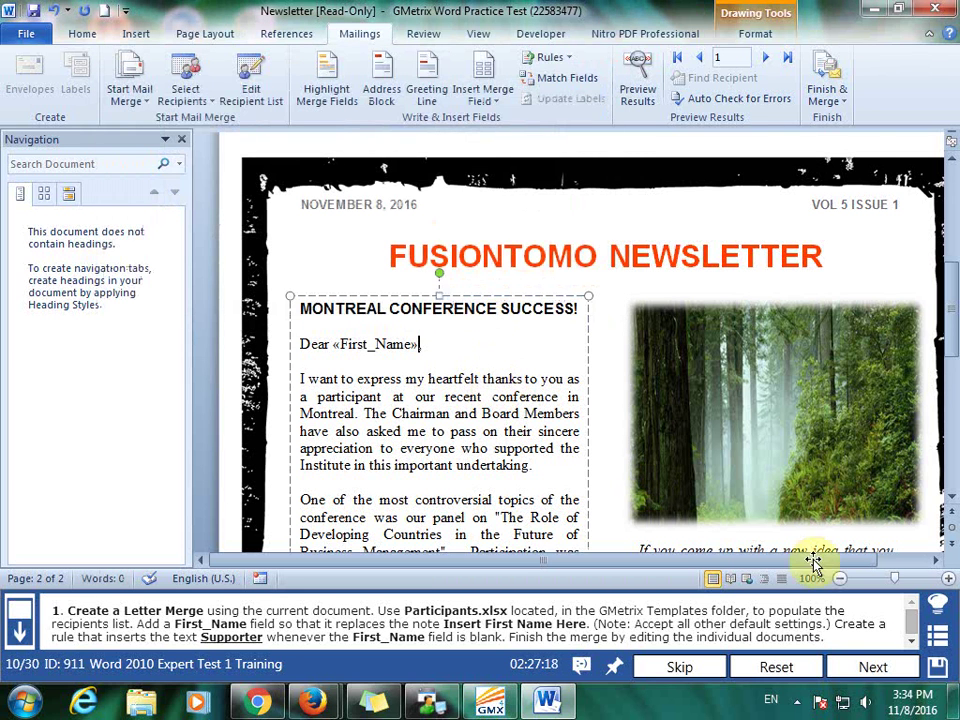
# Step: Merge all records into individual letters, review the 22-page Letters1, and submit the task
pyautogui.click(828, 96)
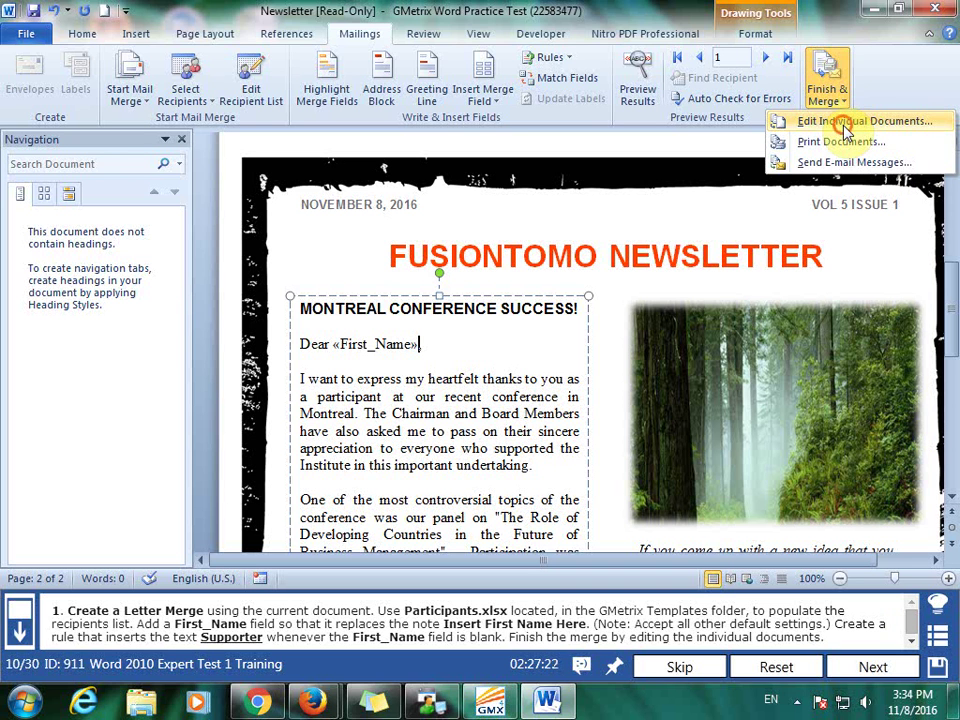
pyautogui.click(845, 122)
pyautogui.click(467, 336)
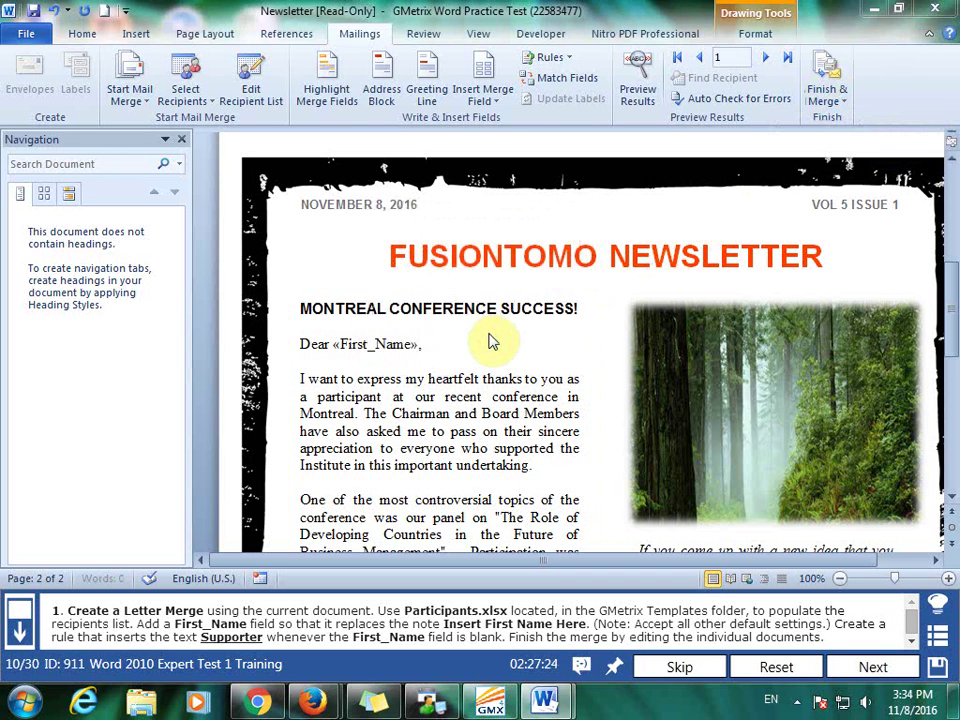
pyautogui.scroll(-10, 495, 350)
pyautogui.scroll(-5, 504, 418)
pyautogui.scroll(-5, 508, 407)
pyautogui.scroll(-5, 510, 407)
pyautogui.scroll(-5, 509, 405)
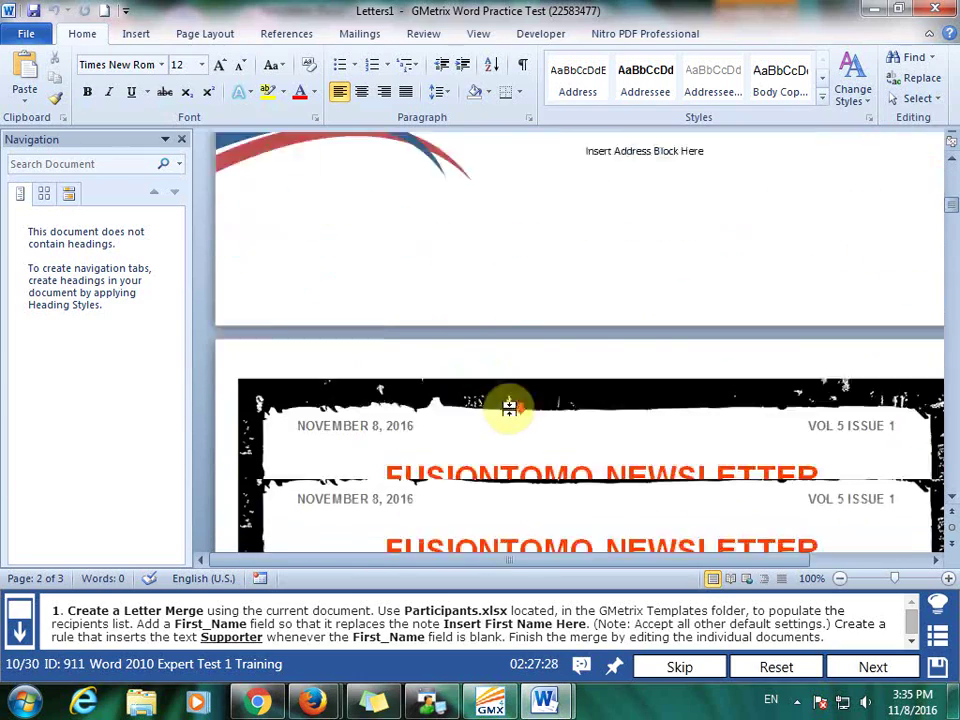
pyautogui.scroll(-5, 509, 407)
pyautogui.scroll(-5, 510, 407)
pyautogui.scroll(-5, 512, 408)
pyautogui.scroll(-5, 513, 409)
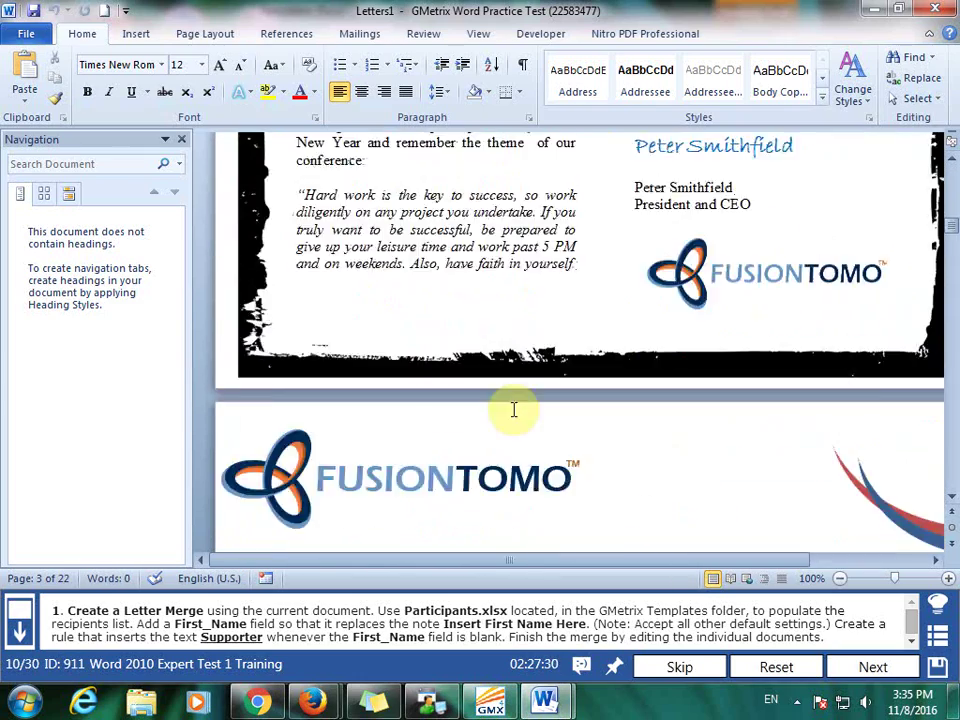
pyautogui.scroll(-3, 513, 409)
pyautogui.scroll(-4, 513, 409)
pyautogui.scroll(-3, 513, 409)
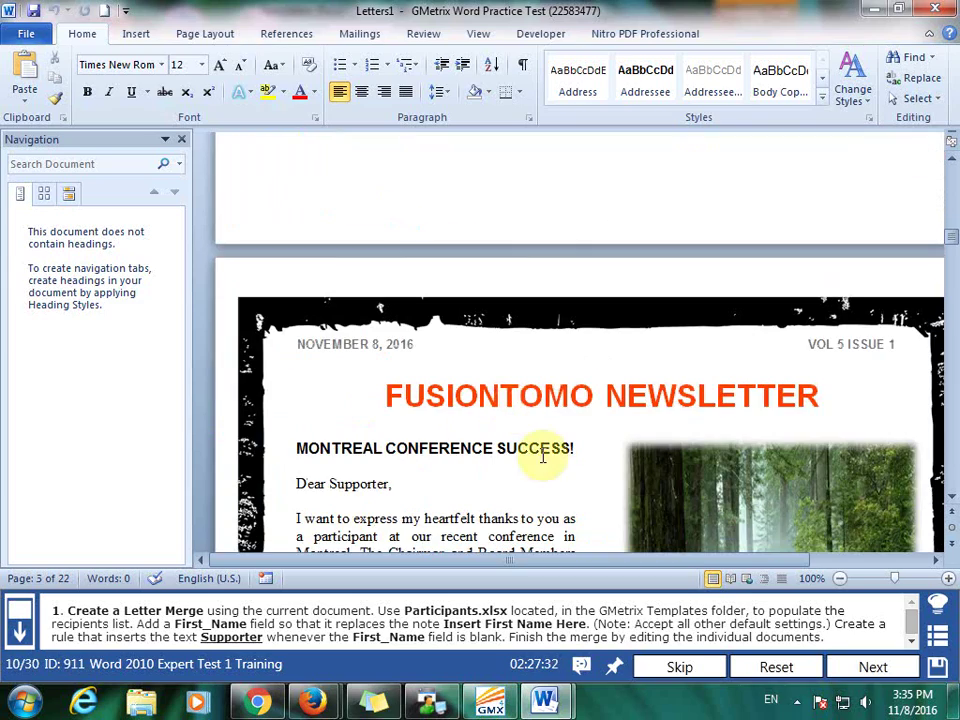
pyautogui.click(880, 667)
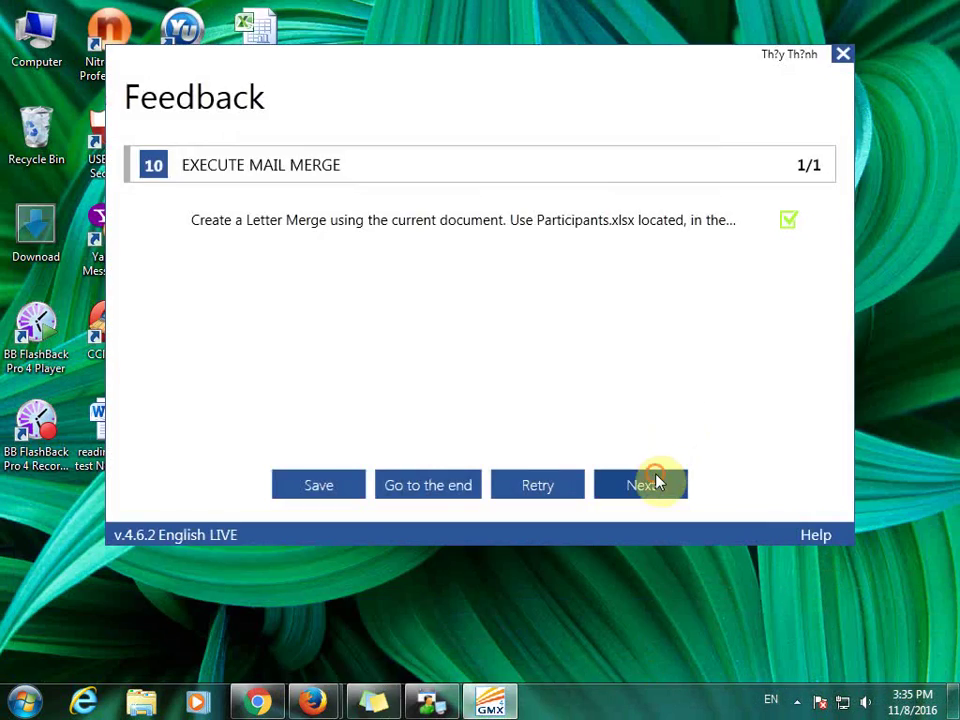
# Step: Continue to the Survey task and load Attendees from Documents > GMetrixTemplates as the recipient list
pyautogui.click(658, 480)
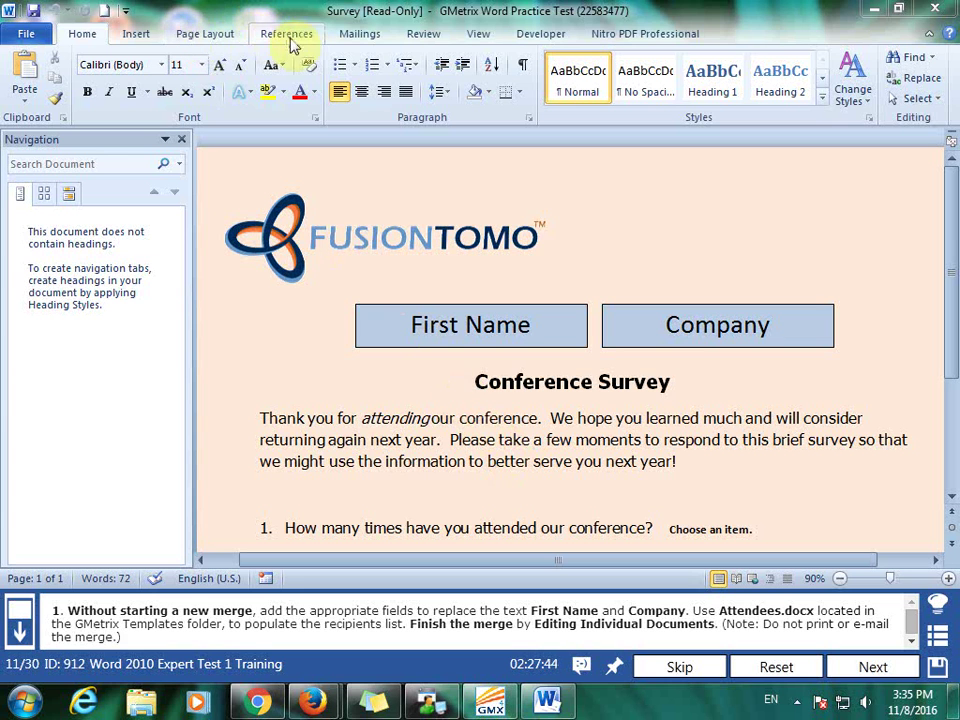
pyautogui.click(362, 34)
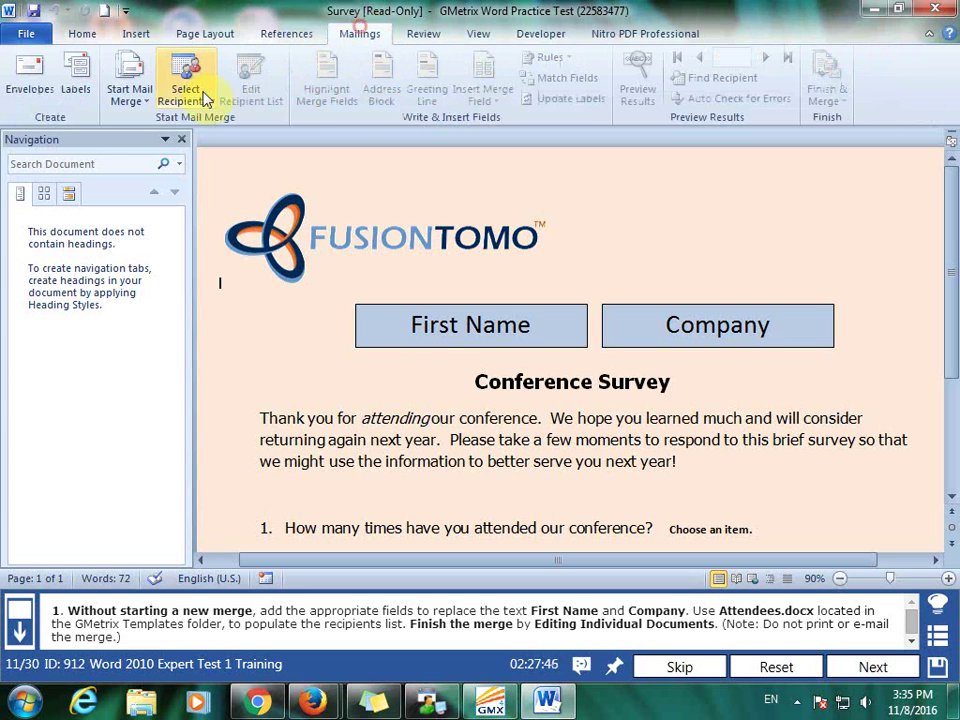
pyautogui.click(198, 98)
pyautogui.click(224, 148)
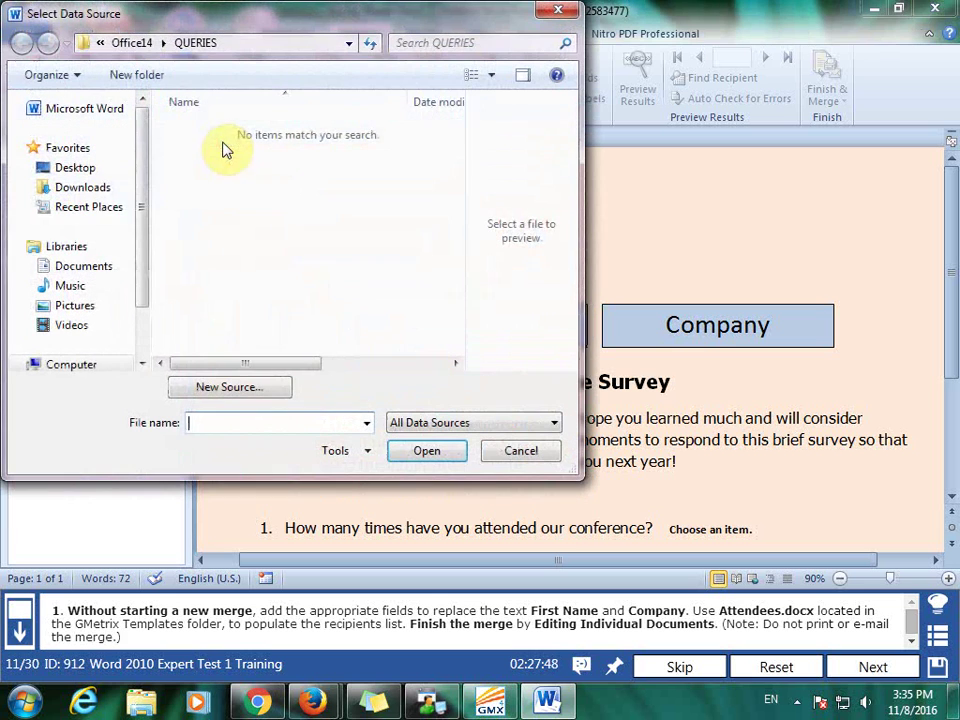
pyautogui.click(97, 269)
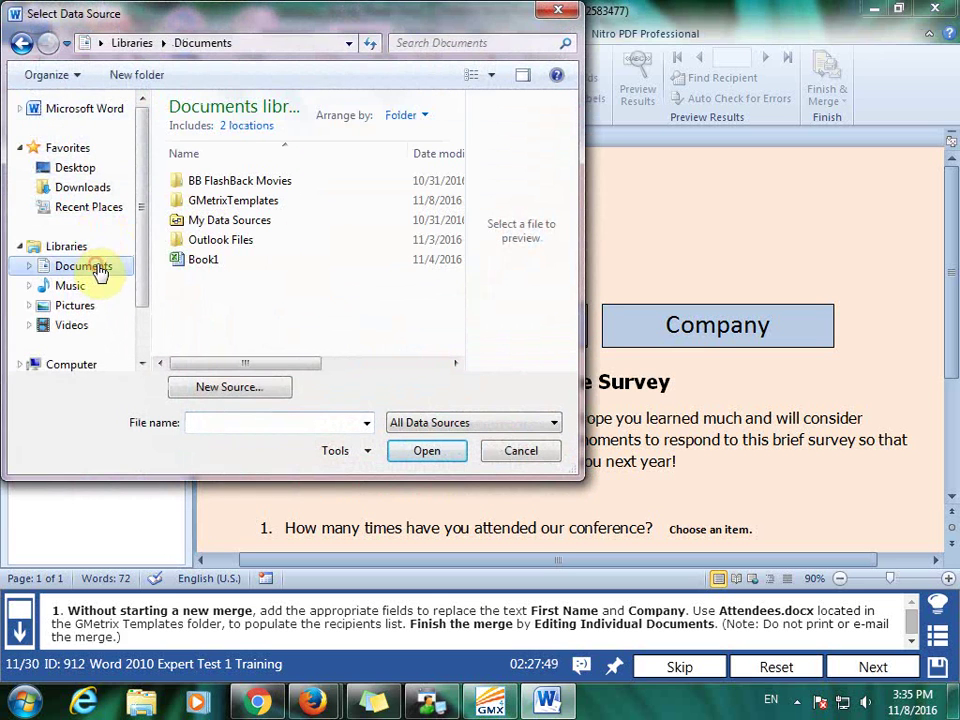
pyautogui.doubleClick(227, 201)
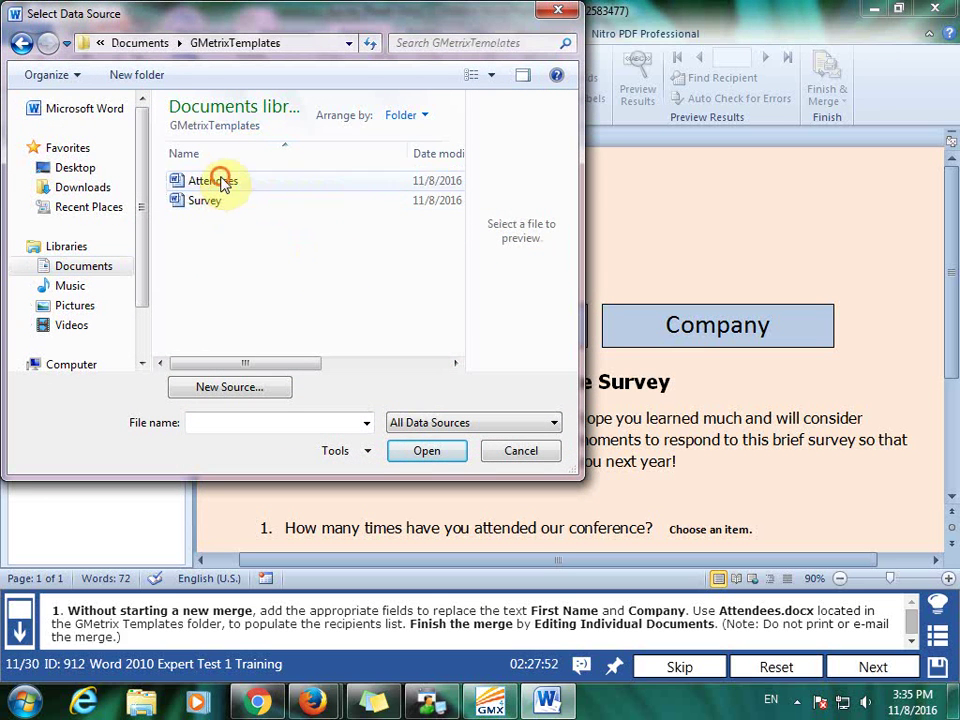
pyautogui.click(213, 181)
pyautogui.click(428, 451)
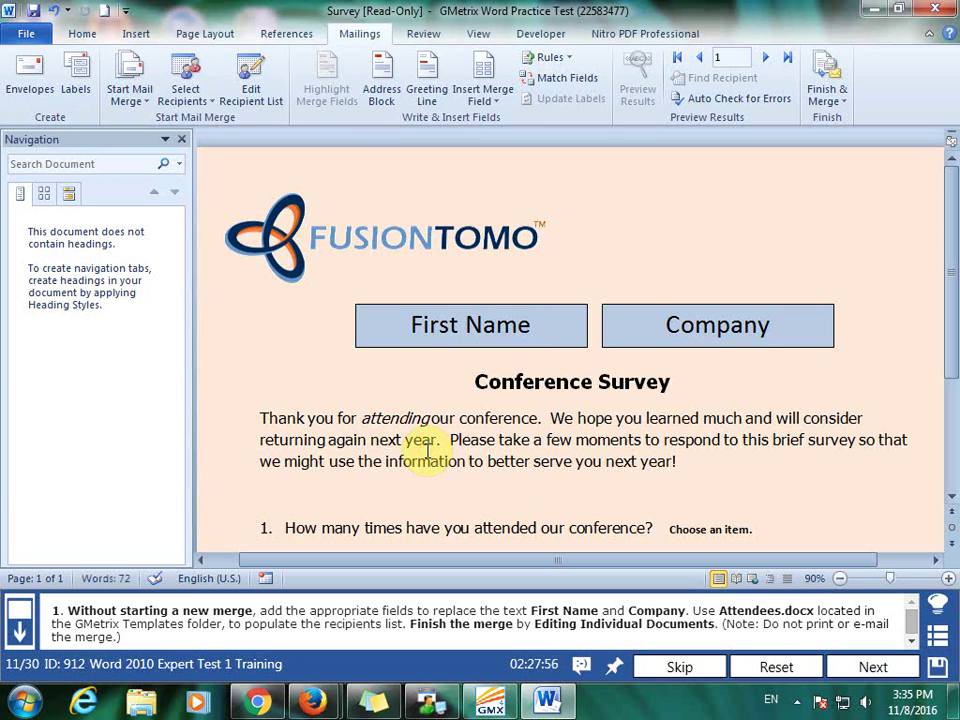
# Step: Replace the First Name placeholder text with the «First_Name» merge field
pyautogui.moveTo(553, 326); pyautogui.dragTo(408, 325)
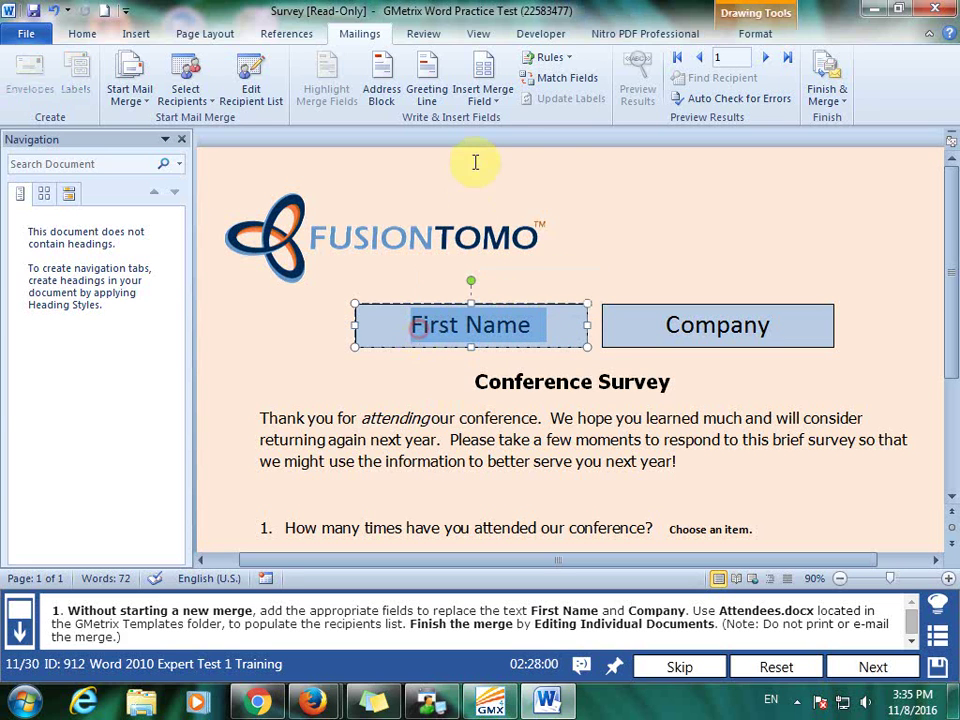
pyautogui.click(498, 102)
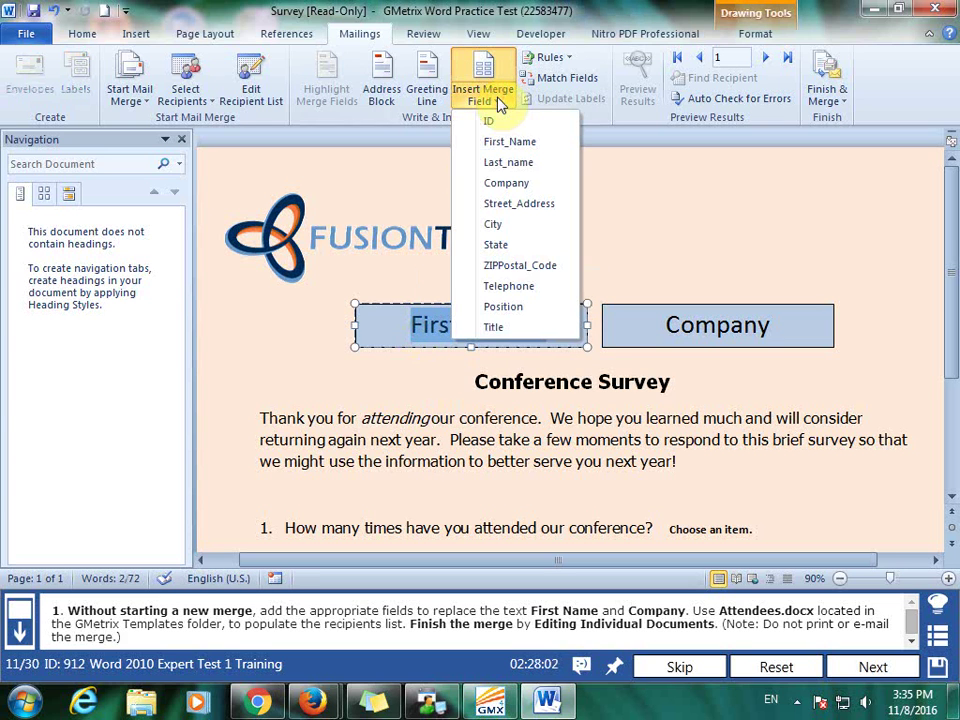
pyautogui.click(521, 150)
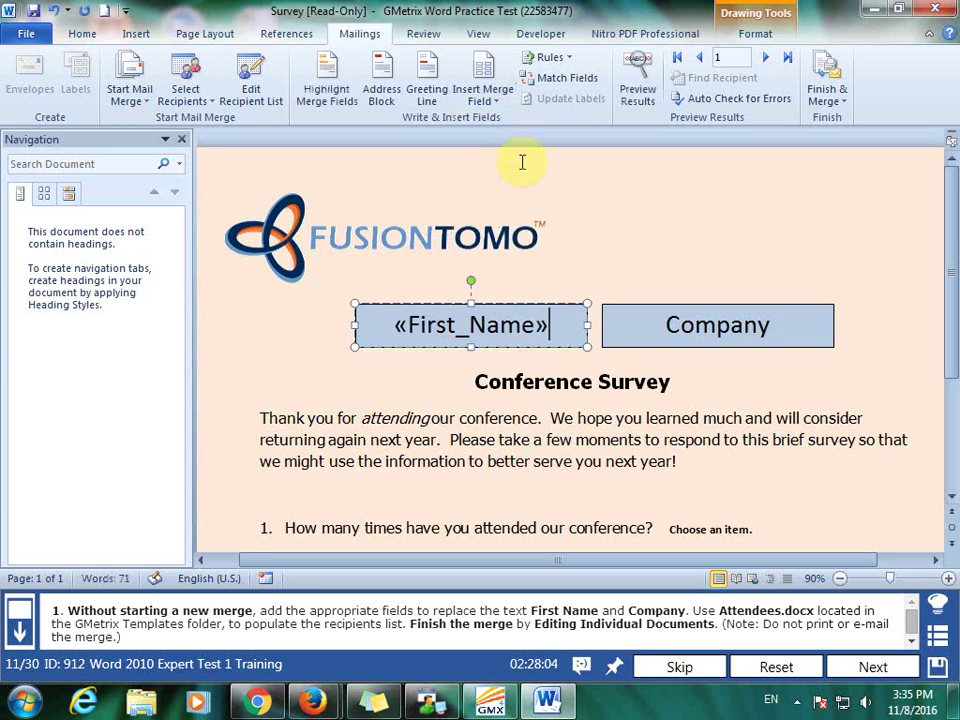
# Step: Replace the Company placeholder text with the «Company» merge field
pyautogui.click(775, 333)
pyautogui.moveTo(775, 333); pyautogui.dragTo(652, 326)
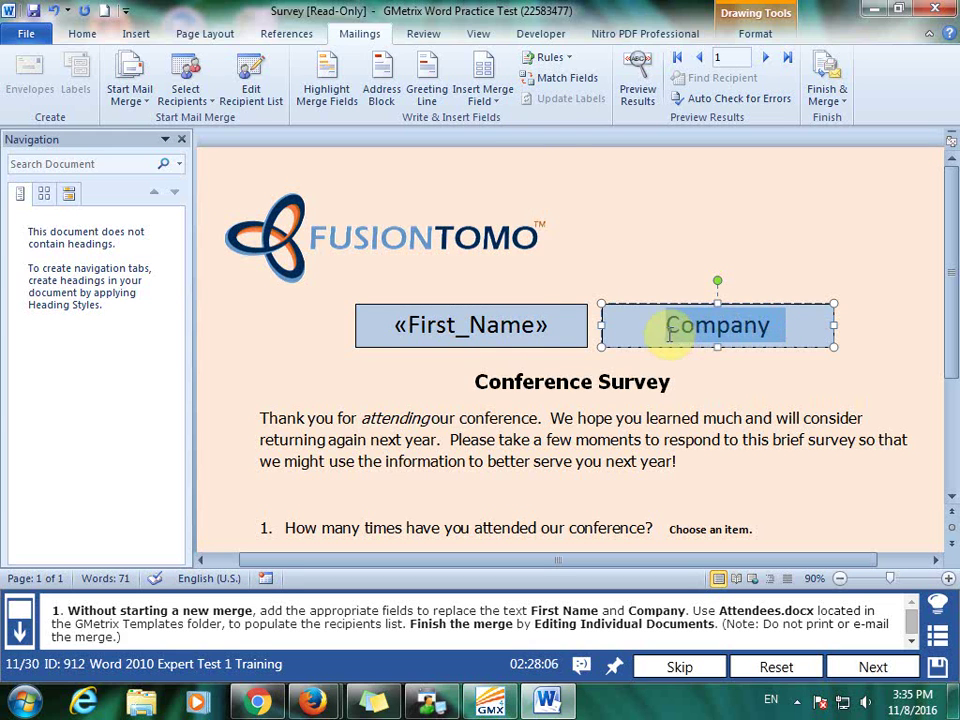
pyautogui.click(498, 100)
pyautogui.click(519, 183)
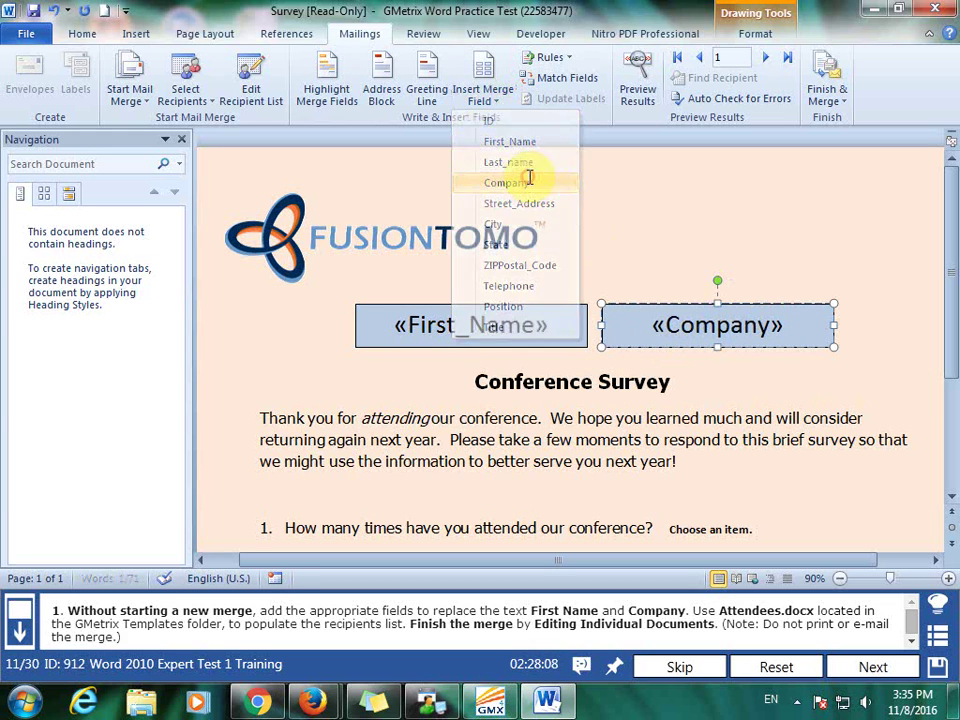
pyautogui.click(806, 418)
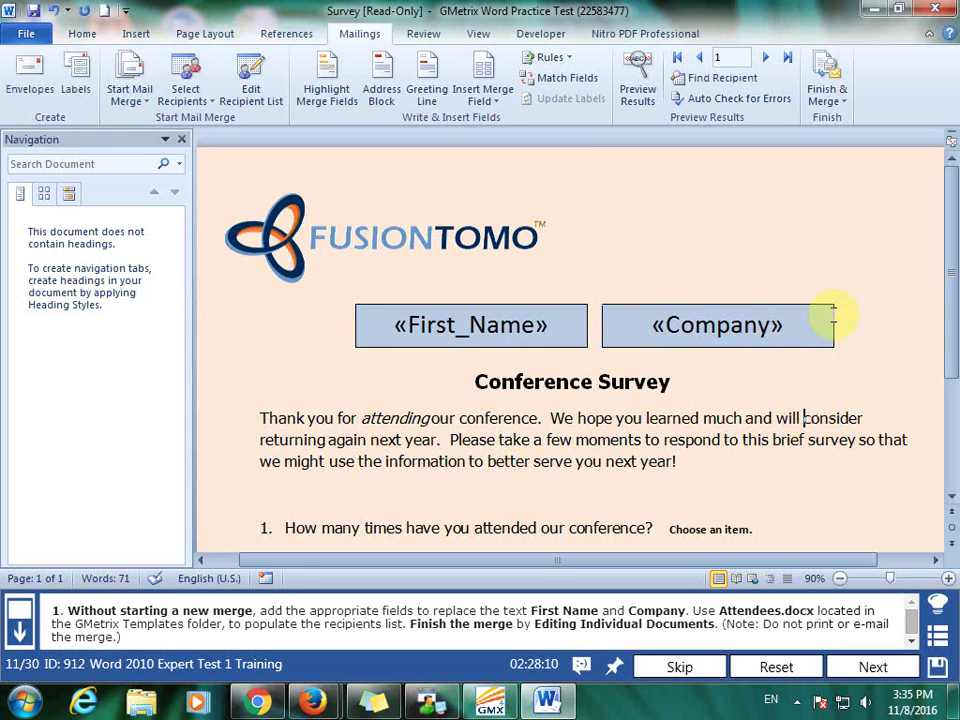
pyautogui.click(818, 90)
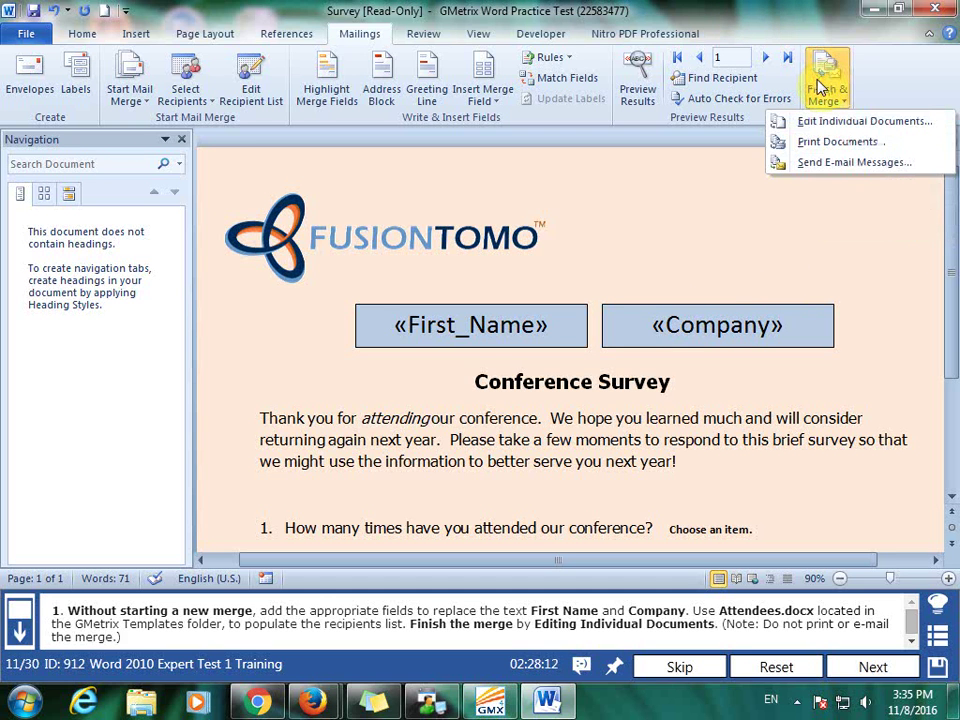
# Step: Merge all records into individual survey letters in Letters1, review them, and submit the task
pyautogui.click(846, 121)
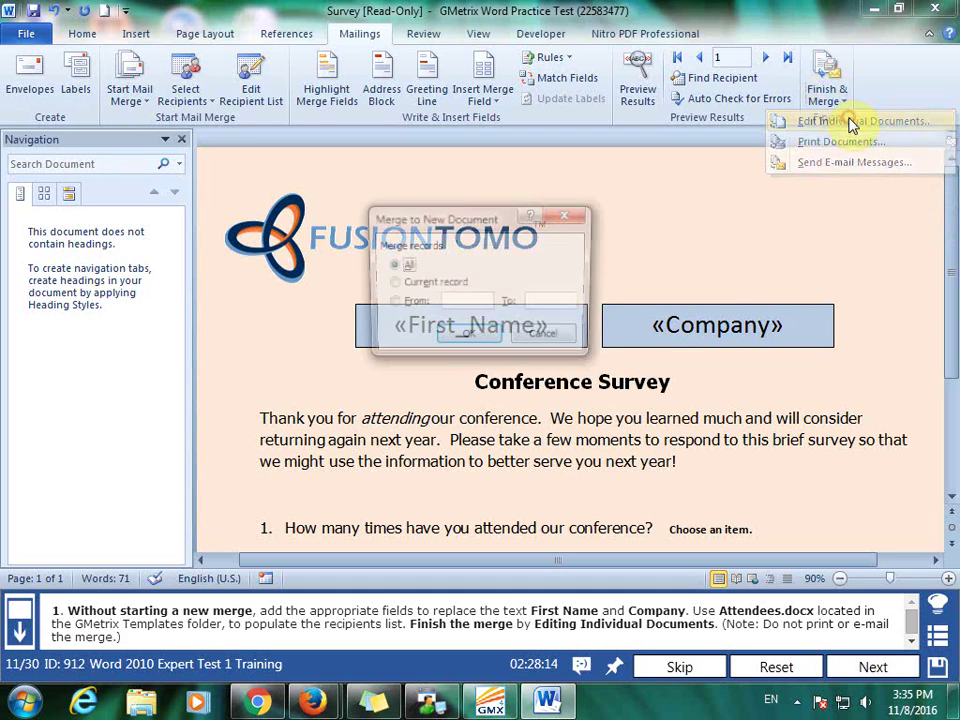
pyautogui.click(489, 336)
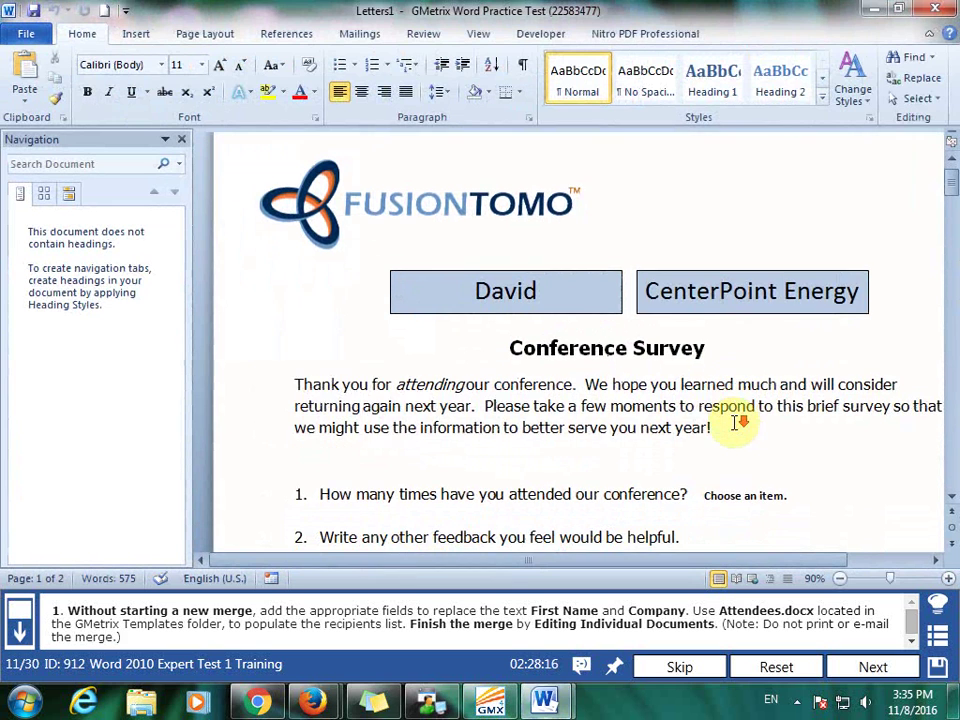
pyautogui.scroll(-12, 733, 429)
pyautogui.scroll(-3, 735, 430)
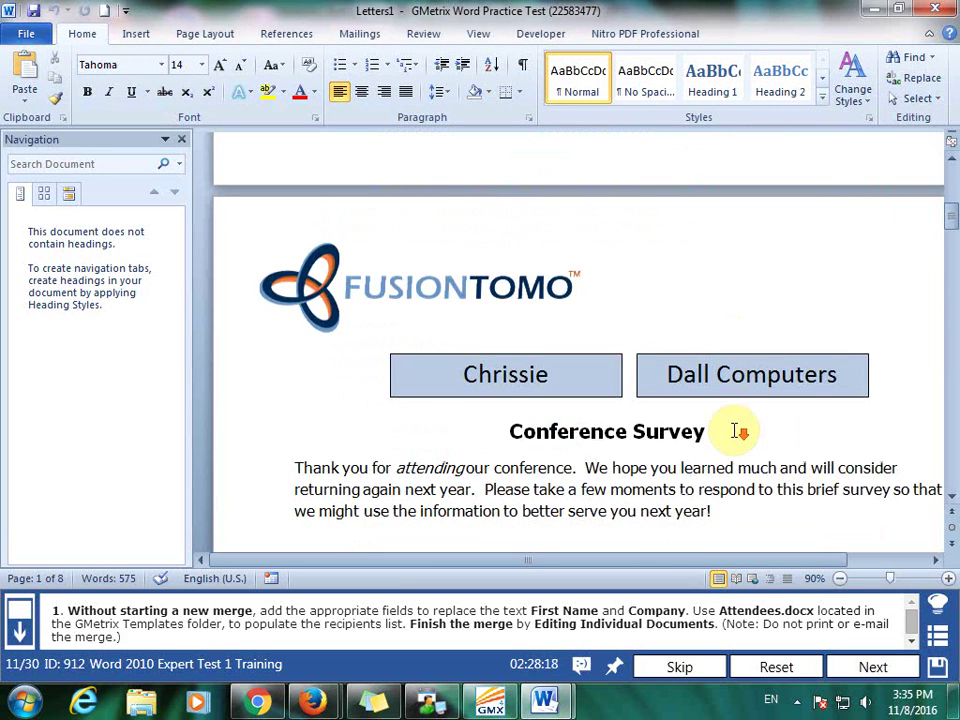
pyautogui.scroll(-2, 733, 456)
pyautogui.scroll(-1, 735, 455)
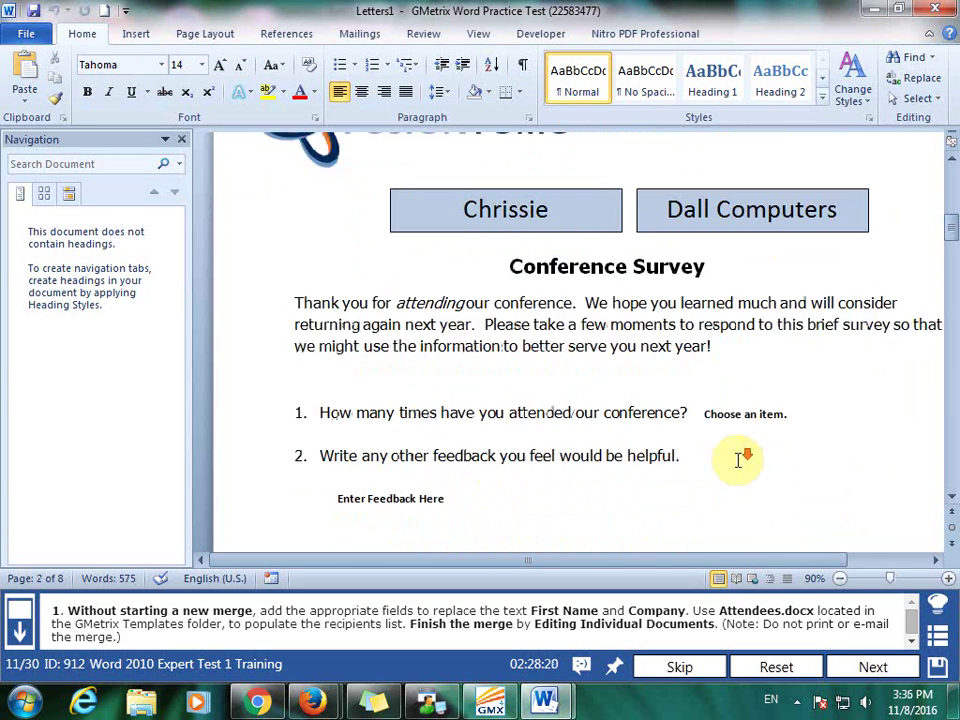
pyautogui.scroll(-1, 737, 458)
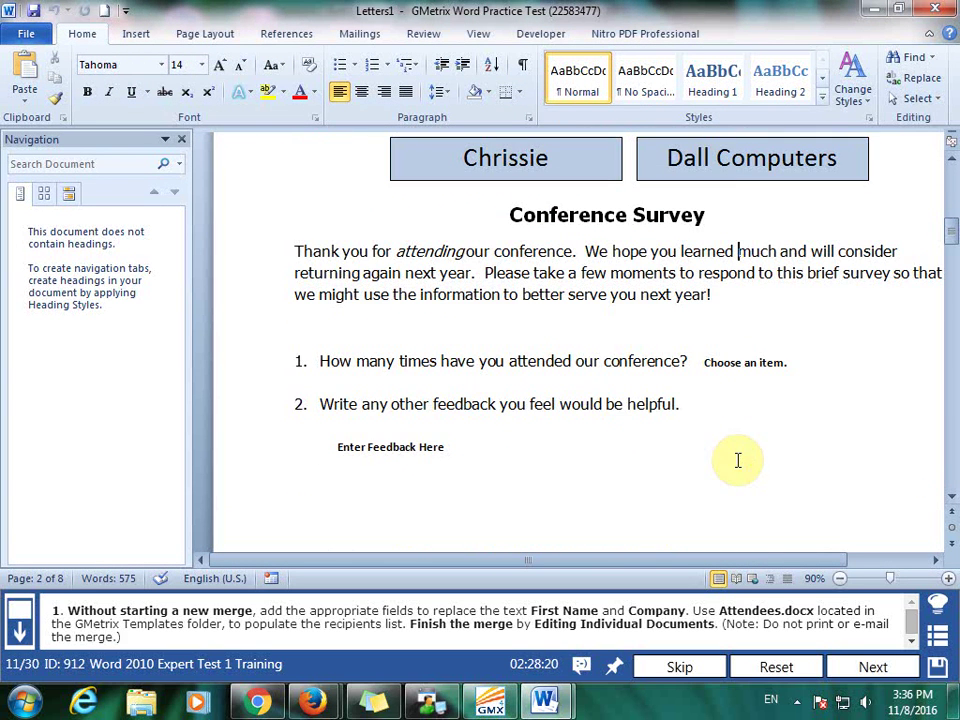
pyautogui.click(888, 672)
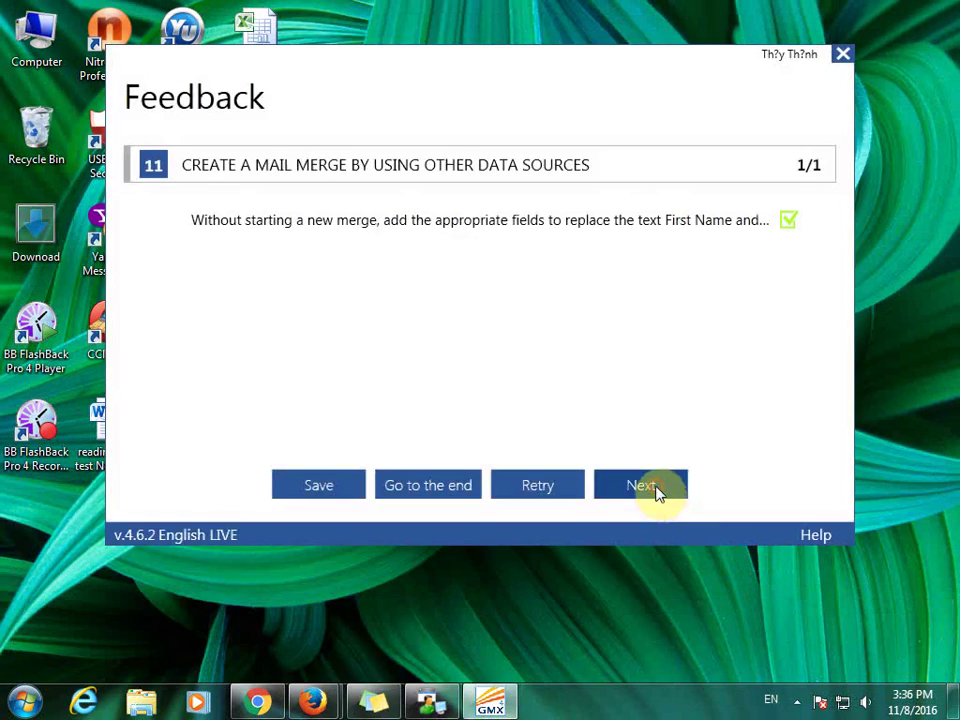
pyautogui.click(657, 494)
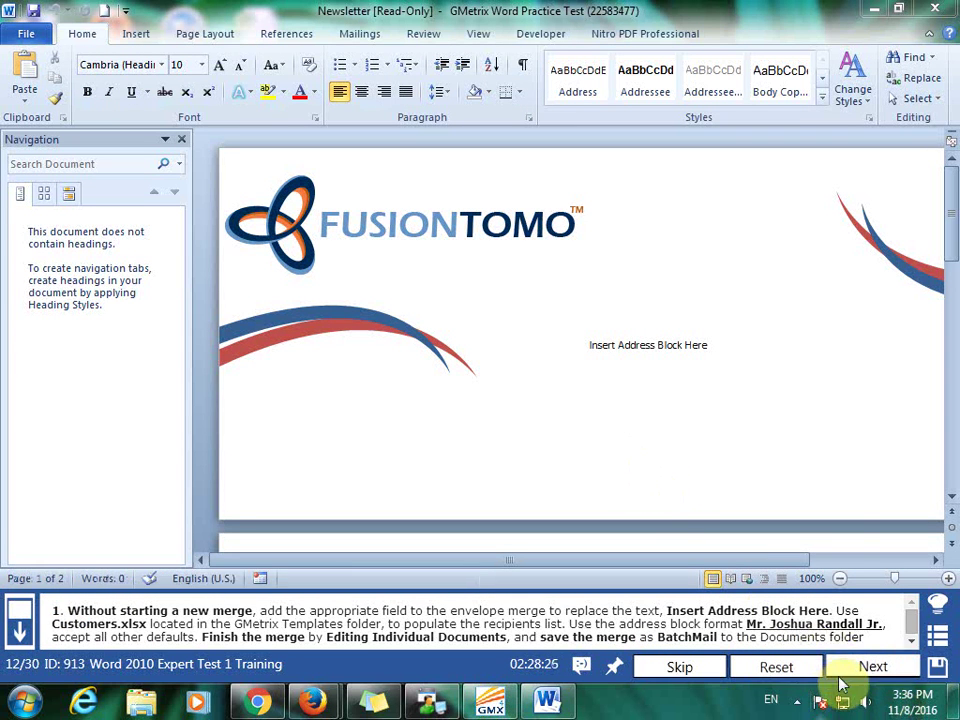
# Step: Bring the task 12 Newsletter window to the front and scroll to its placeholder
pyautogui.click(800, 704)
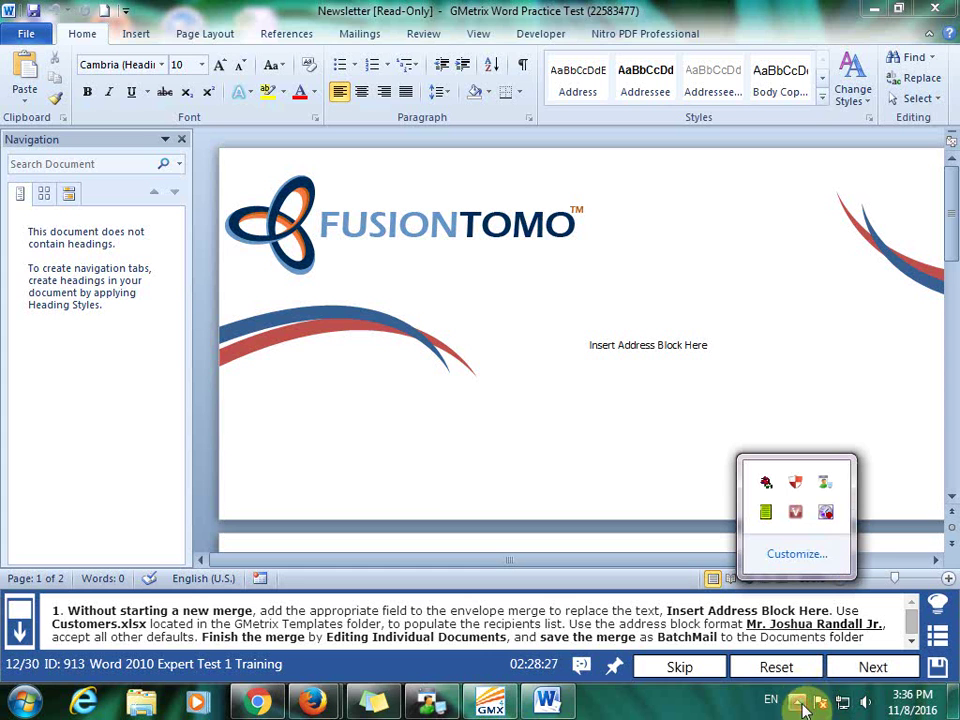
pyautogui.rightClick(826, 515)
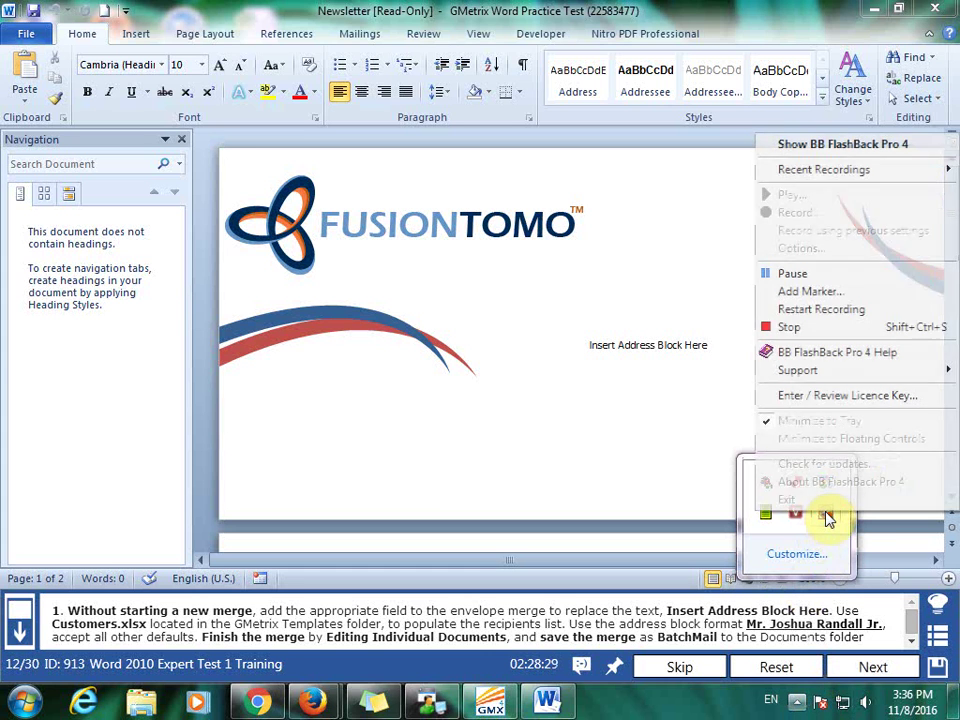
pyautogui.click(820, 276)
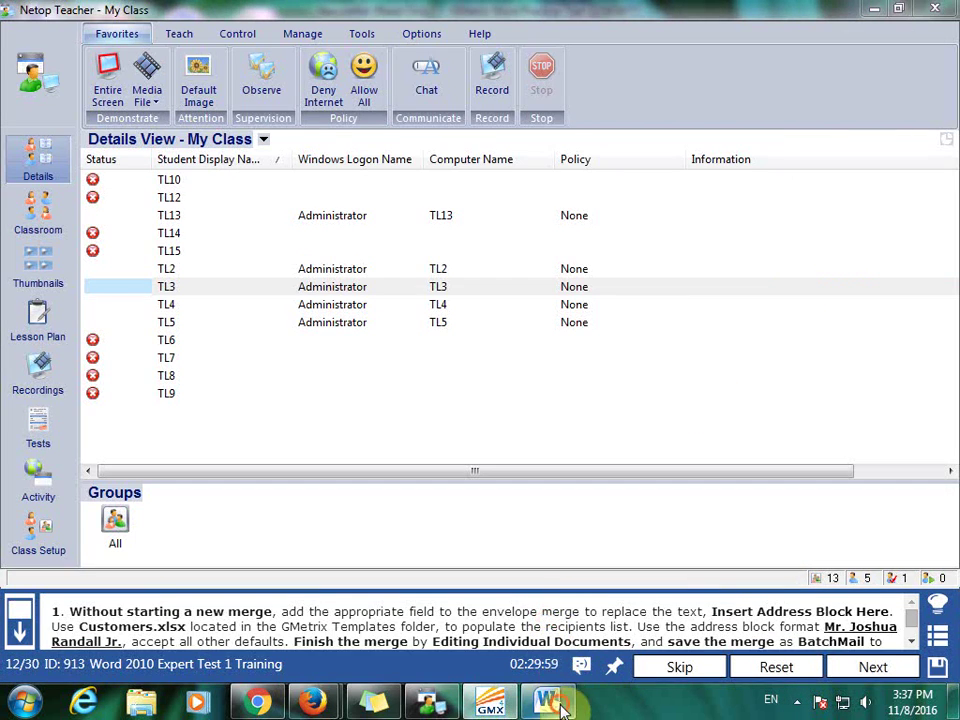
pyautogui.click(553, 703)
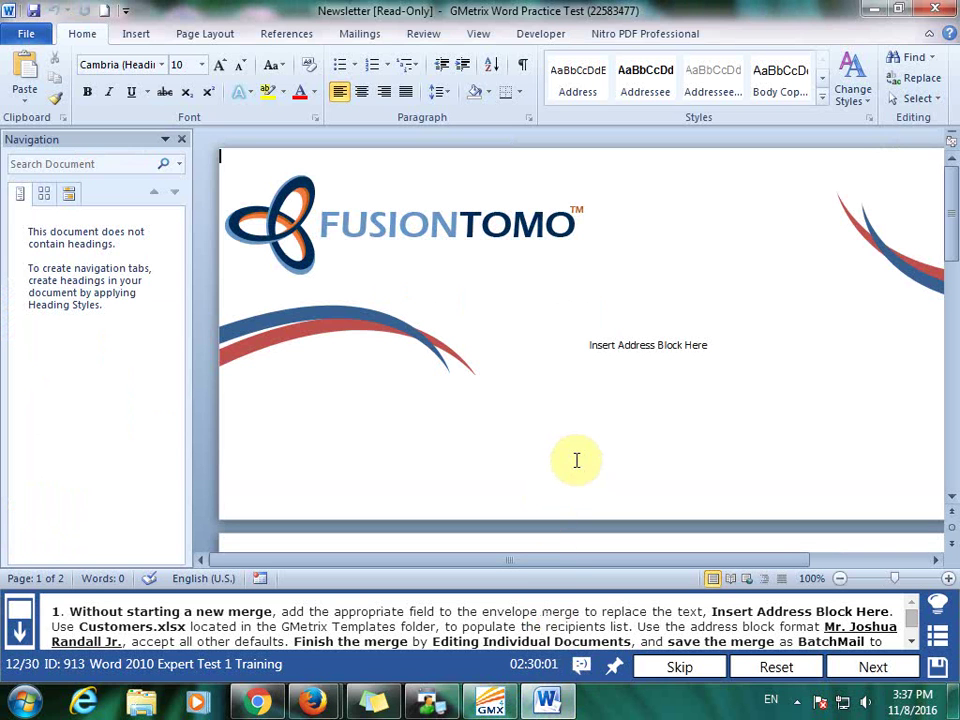
pyautogui.scroll(-3, 576, 460)
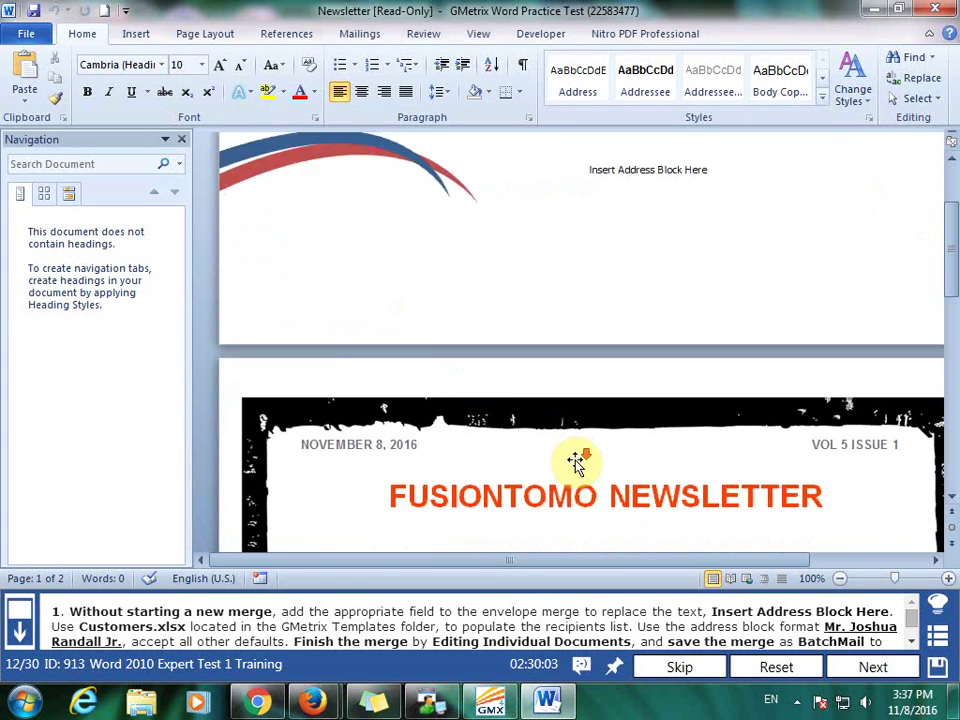
pyautogui.scroll(-2, 576, 460)
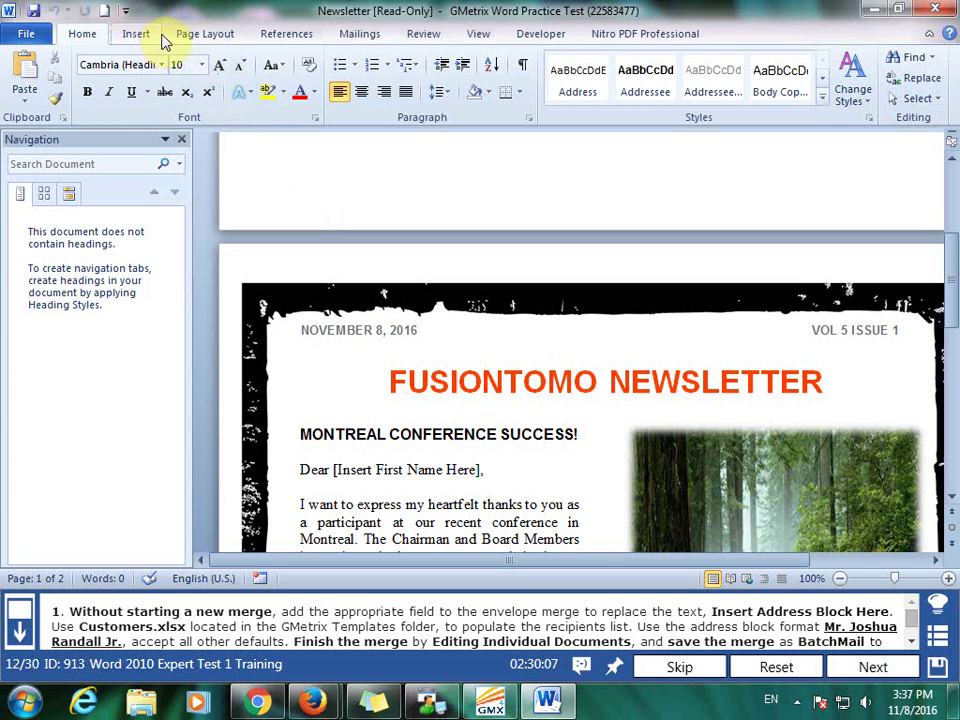
# Step: Attach the Customers workbook's Contacts$ sheet from GMetrixTemplates as the recipient list
pyautogui.click(362, 36)
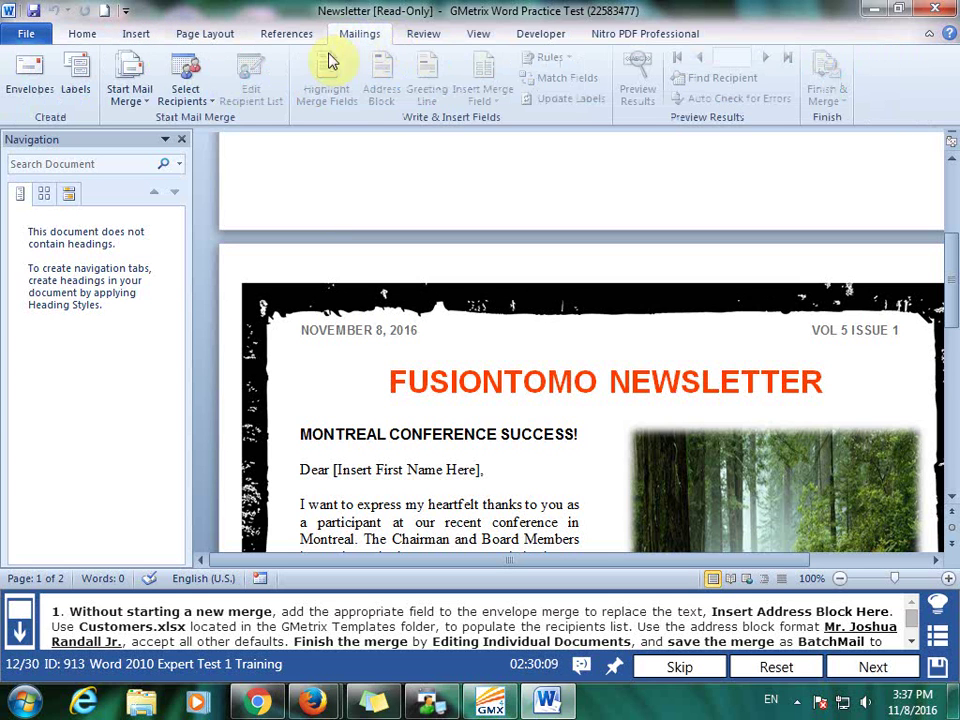
pyautogui.click(192, 95)
pyautogui.click(224, 143)
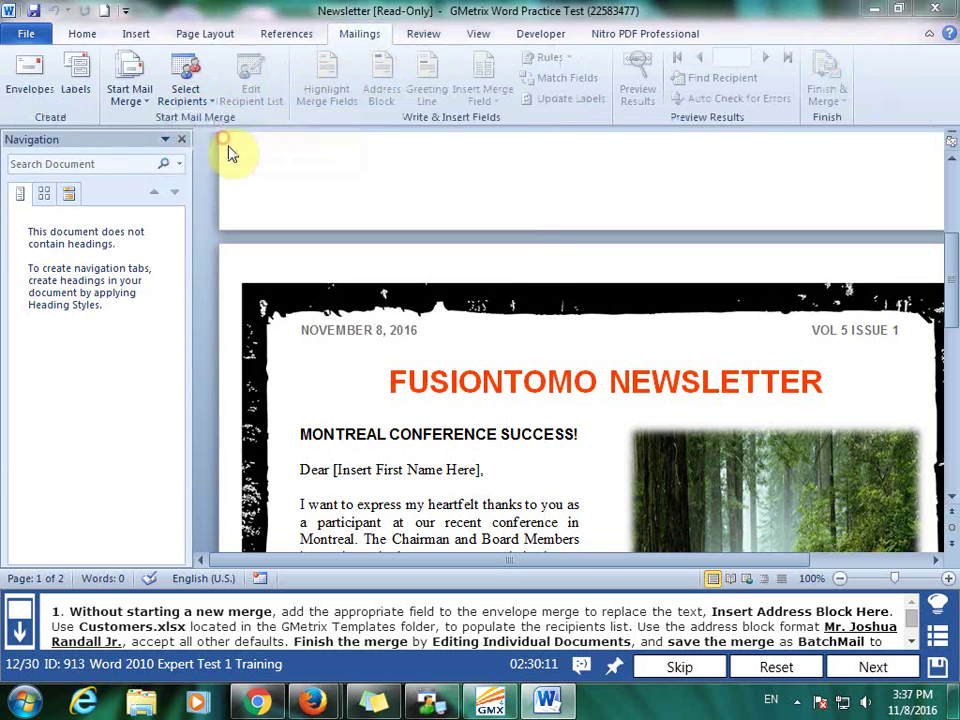
pyautogui.click(110, 267)
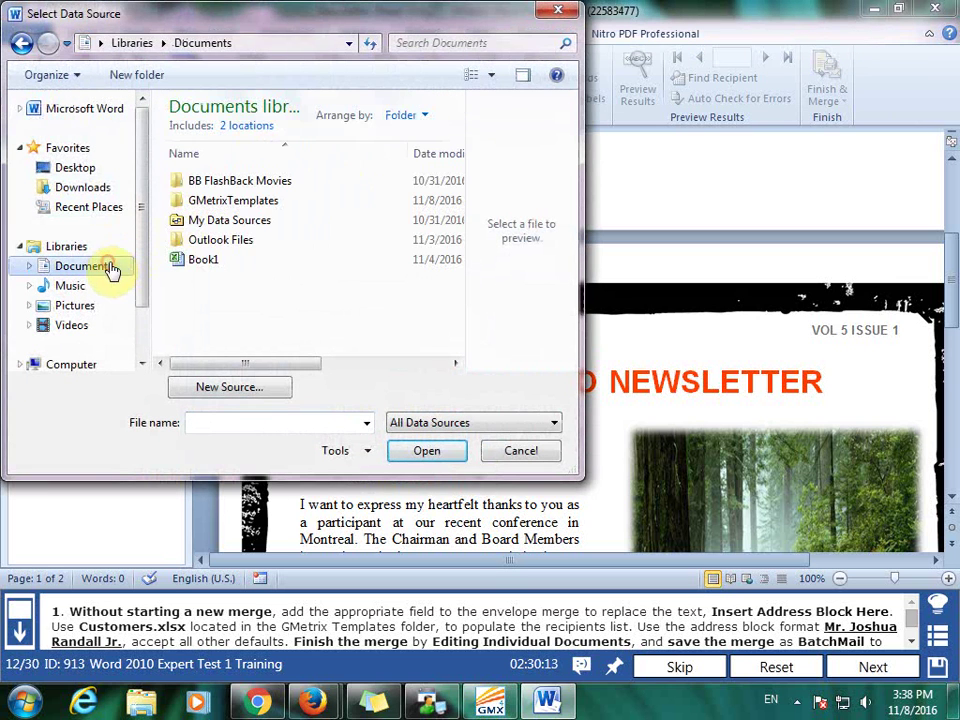
pyautogui.doubleClick(260, 202)
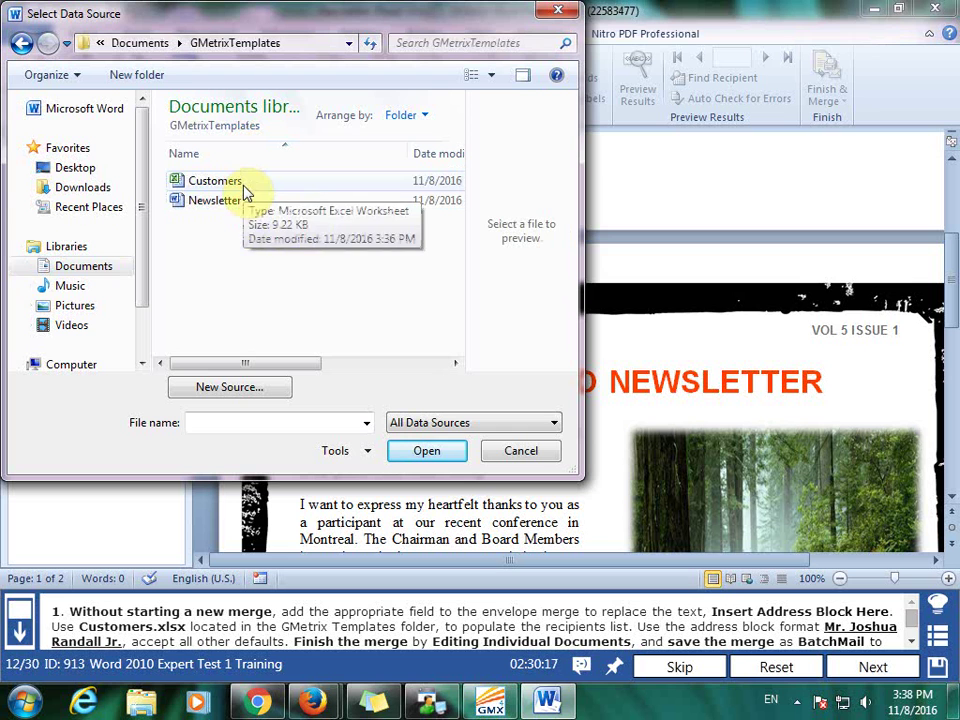
pyautogui.click(242, 184)
pyautogui.click(426, 450)
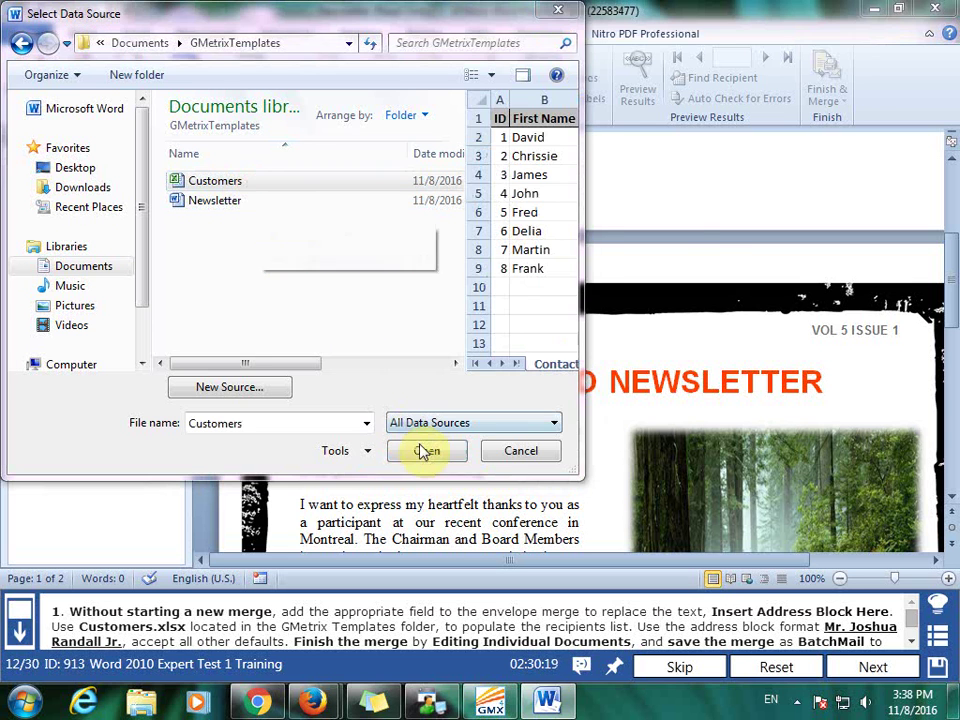
pyautogui.click(589, 367)
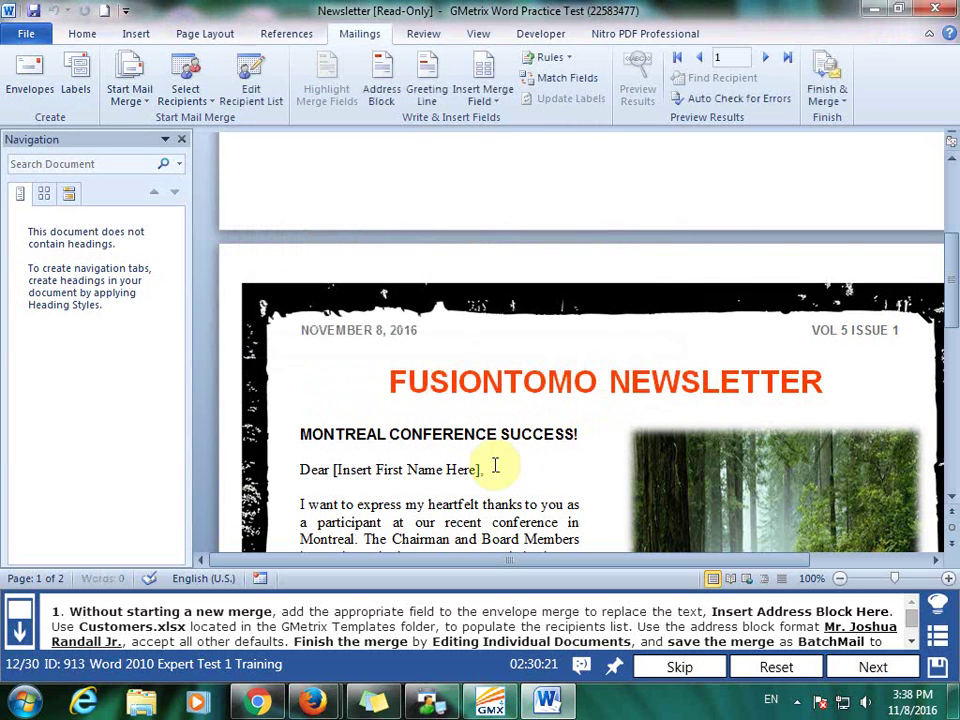
pyautogui.click(333, 469)
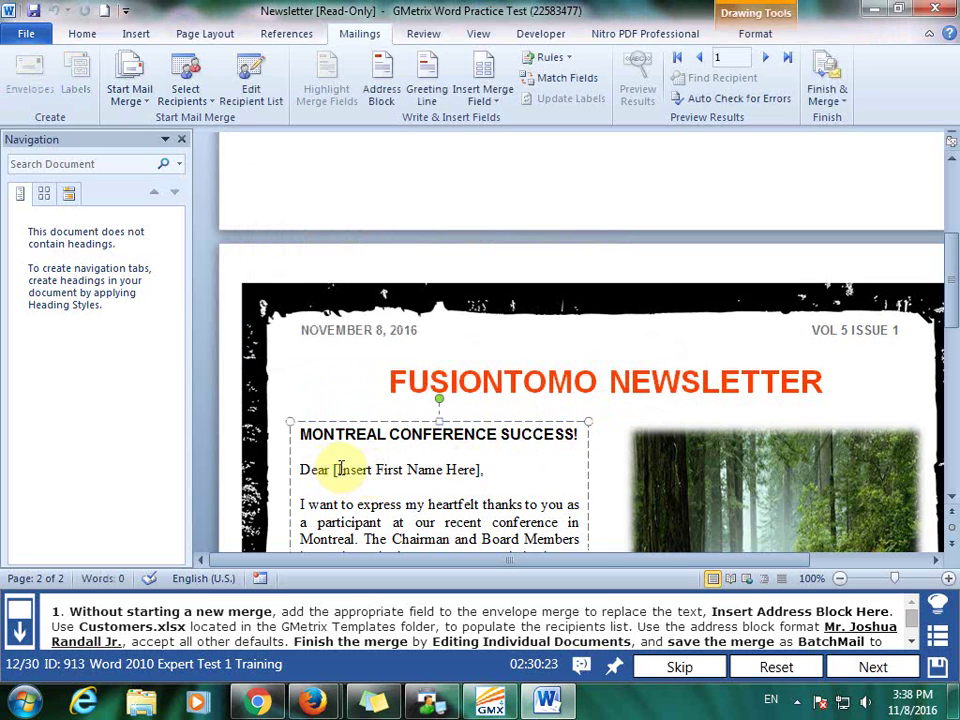
pyautogui.keyDown('shift'); pyautogui.click(481, 470); pyautogui.keyUp('shift')
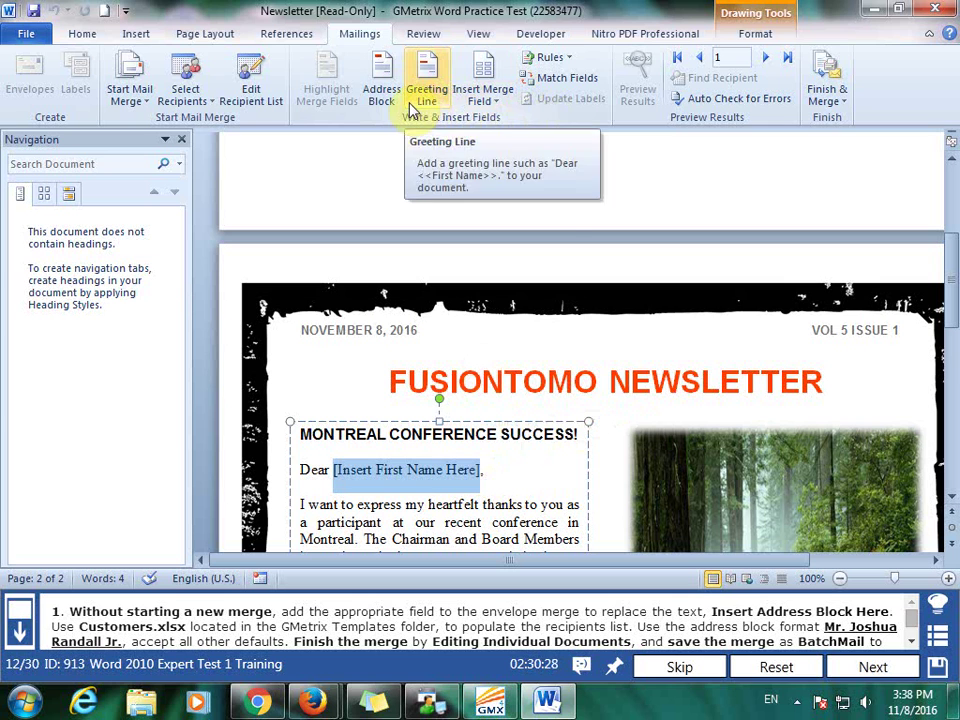
pyautogui.click(483, 100)
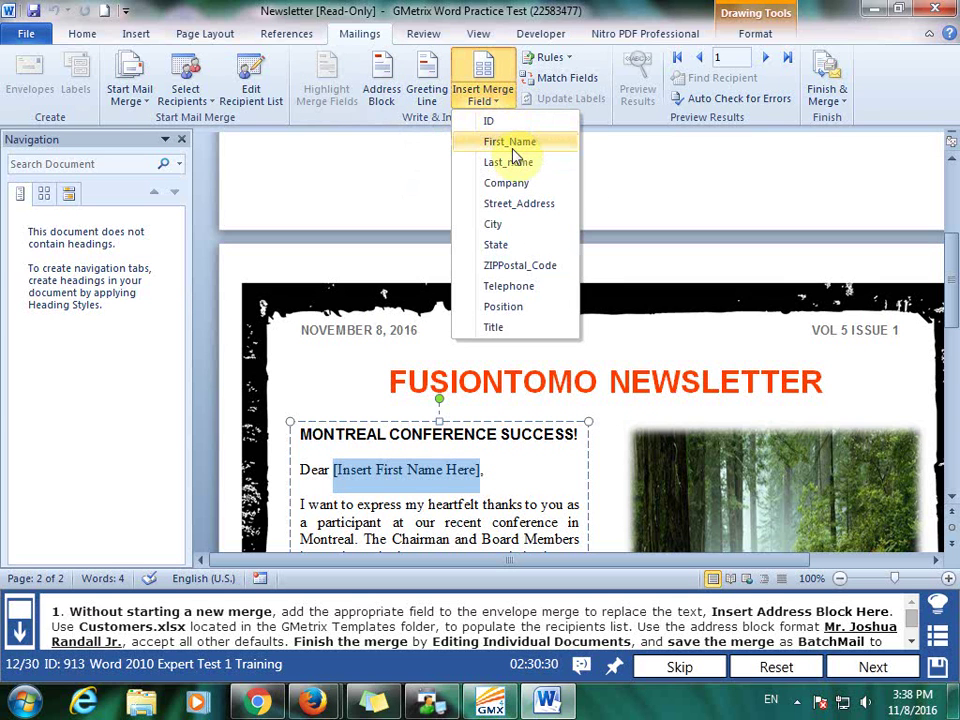
pyautogui.click(512, 145)
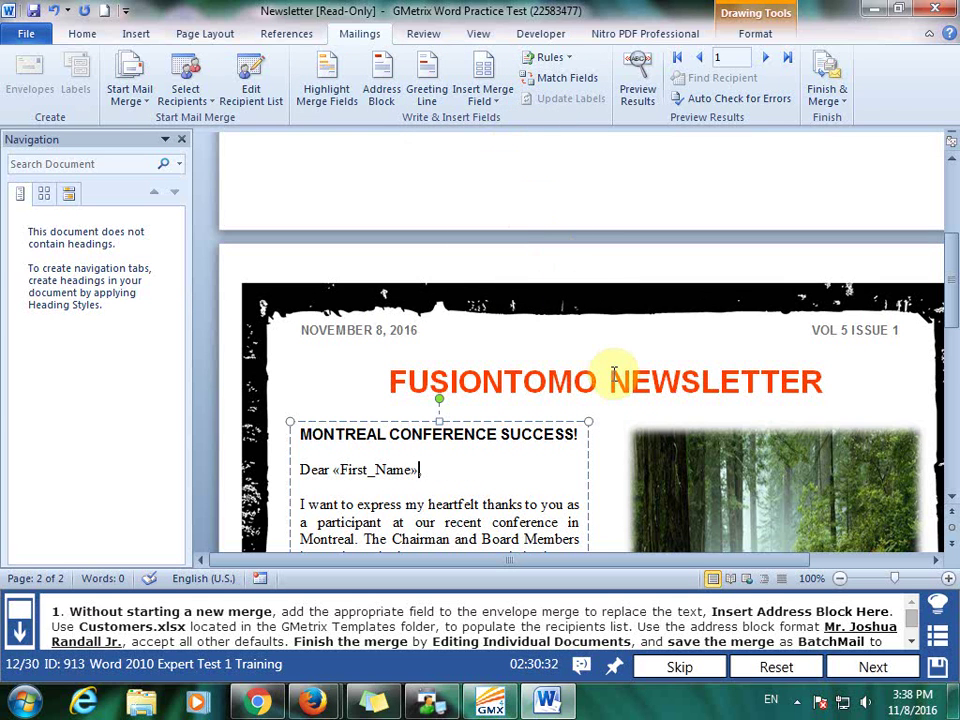
pyautogui.write(',')
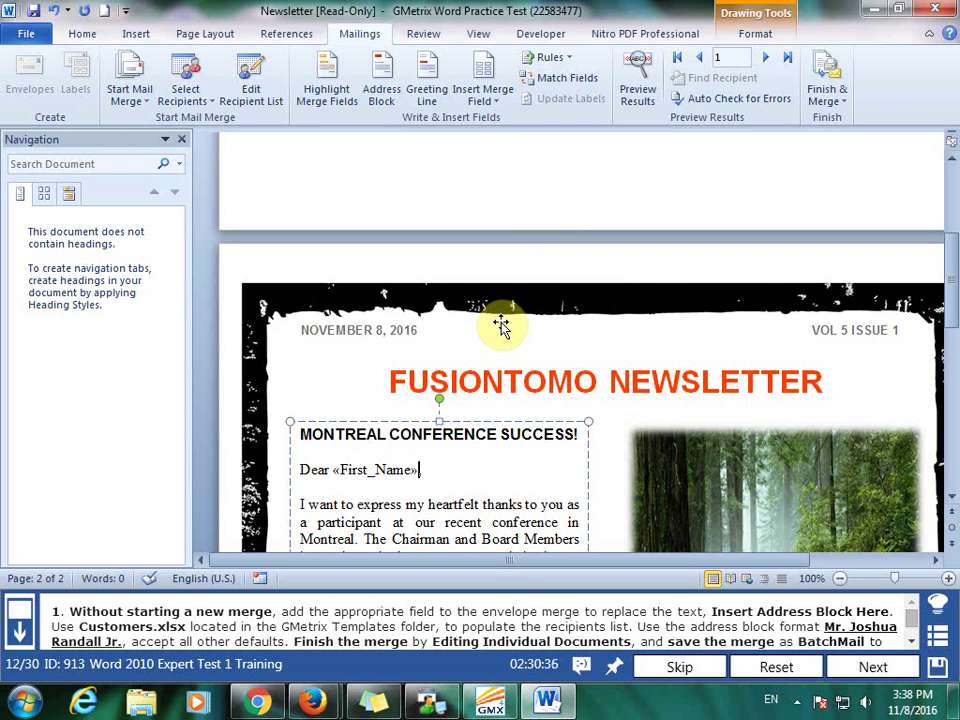
pyautogui.write(',')
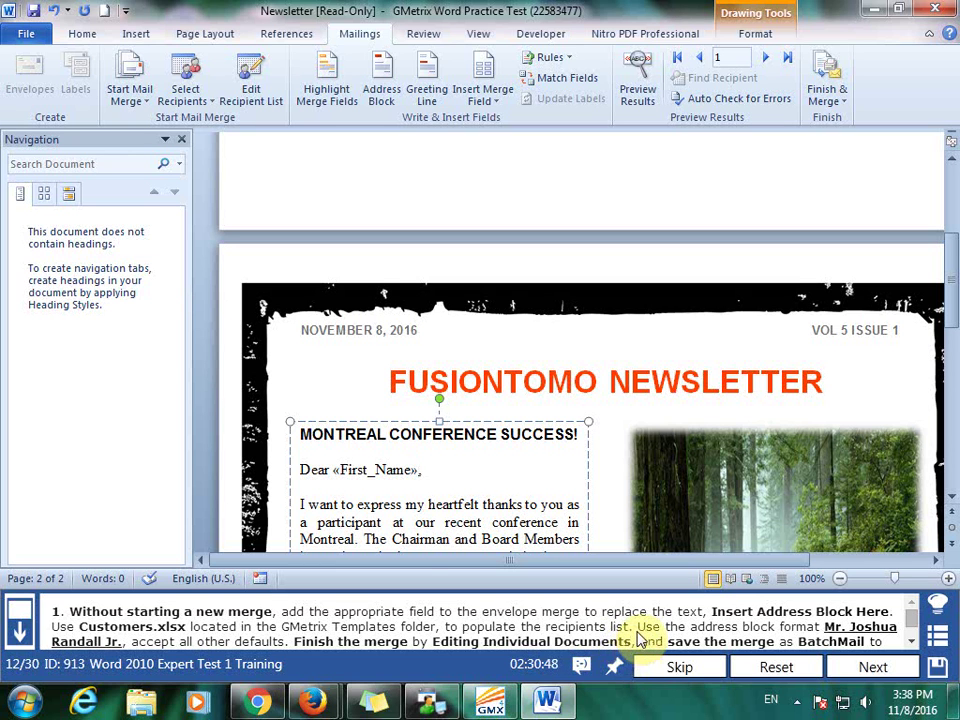
pyautogui.scroll(-1, 640, 638)
pyautogui.scroll(-1, 640, 638)
pyautogui.scroll(-1, 640, 638)
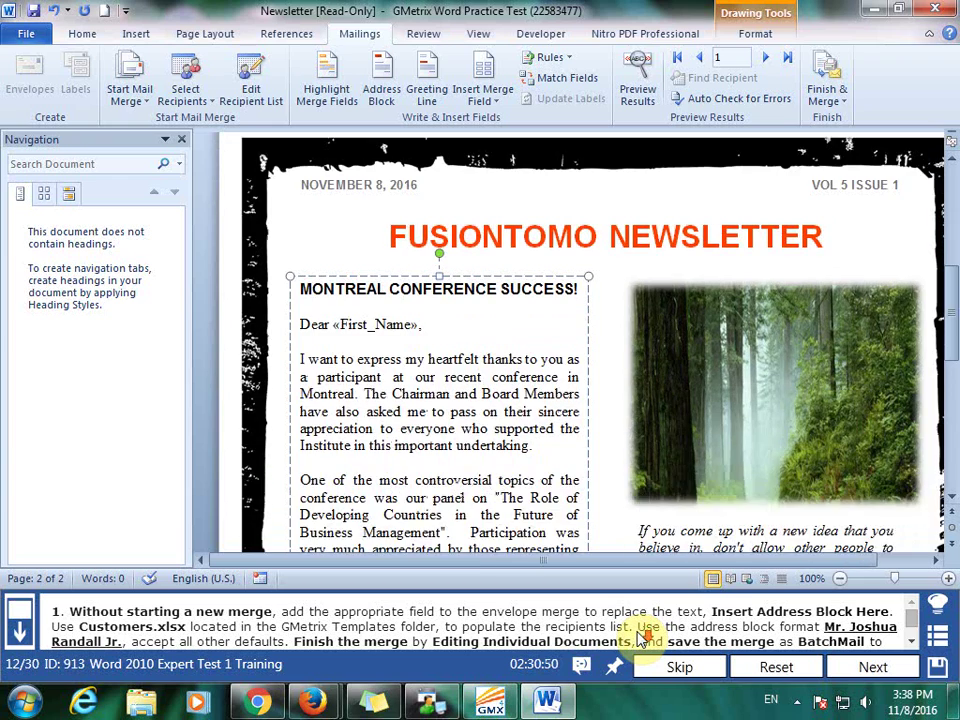
pyautogui.scroll(-2, 641, 637)
pyautogui.scroll(-1, 641, 637)
pyautogui.scroll(2, 641, 637)
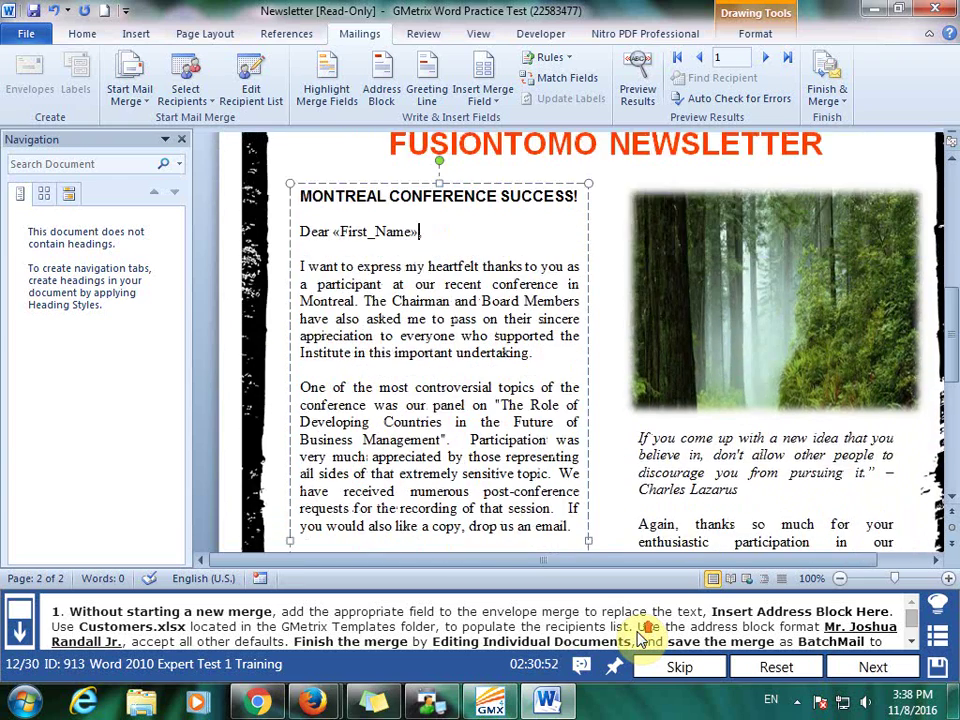
pyautogui.scroll(2, 641, 637)
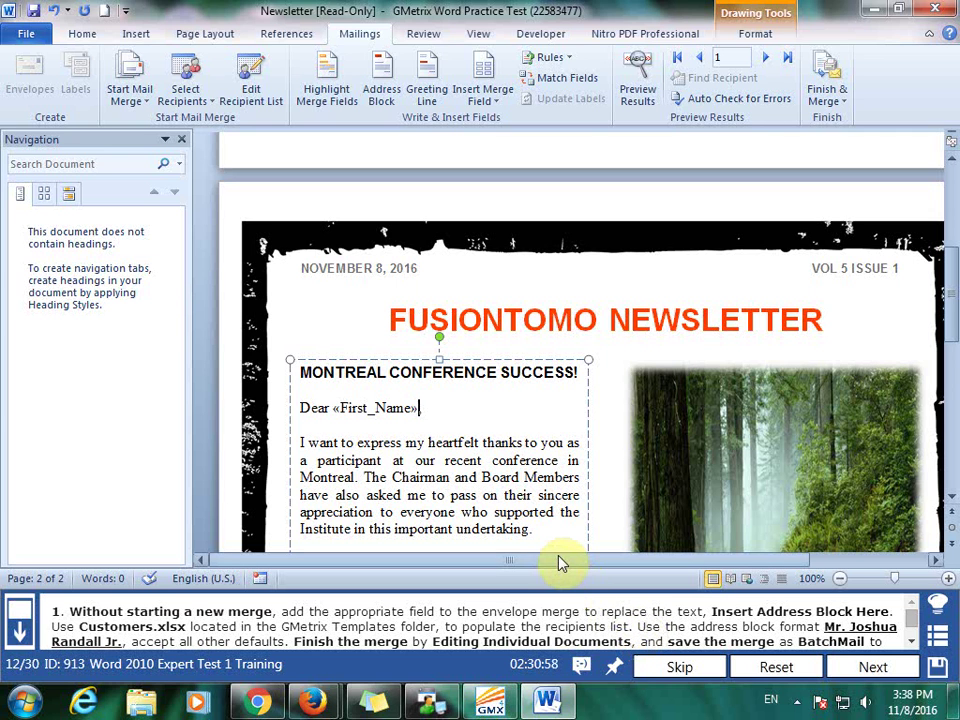
# Step: Undo the First_Name field inserted in the newsletter greeting
pyautogui.scroll(3, 525, 432)
pyautogui.scroll(3, 524, 440)
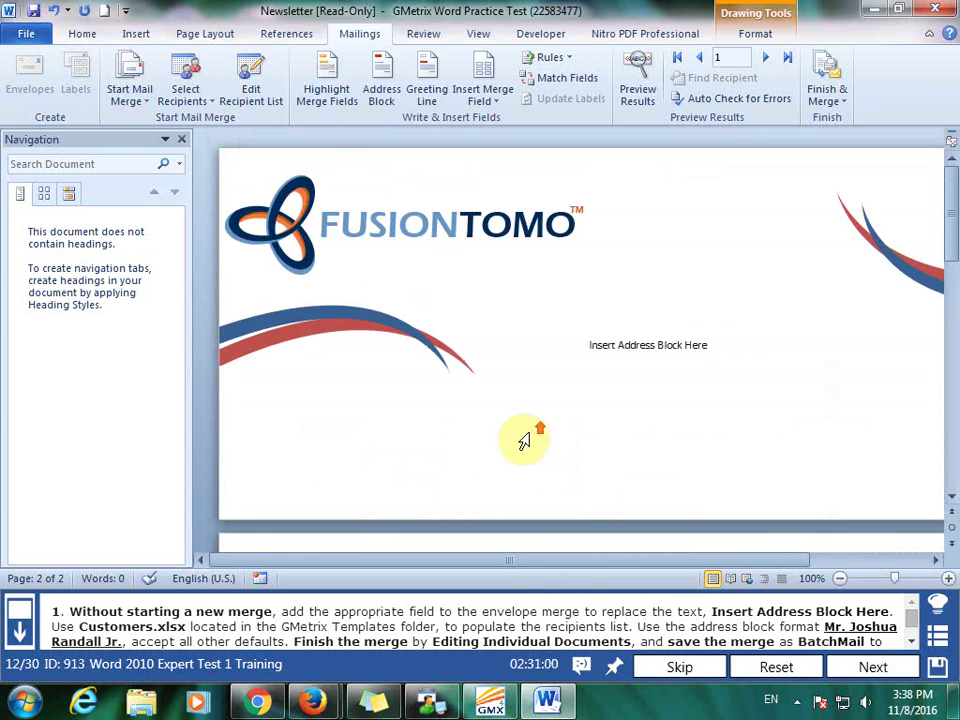
pyautogui.scroll(-5, 524, 440)
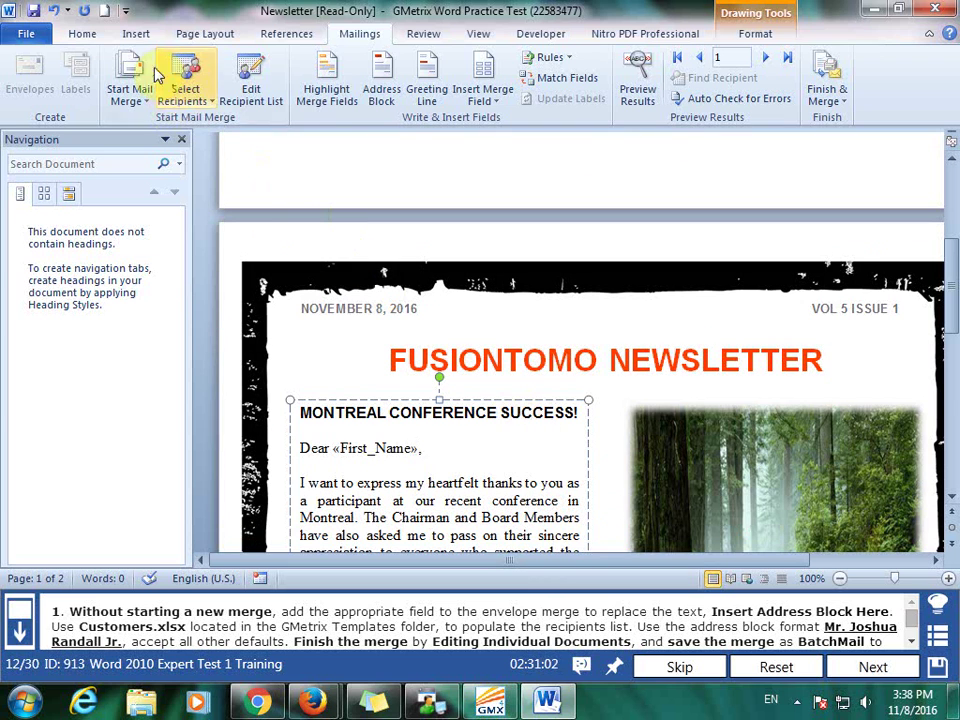
pyautogui.click(52, 9)
# Step: Replace the Insert Address Block Here text with an «AddressBlock» field in the Mr. name format
pyautogui.scroll(1, 649, 317)
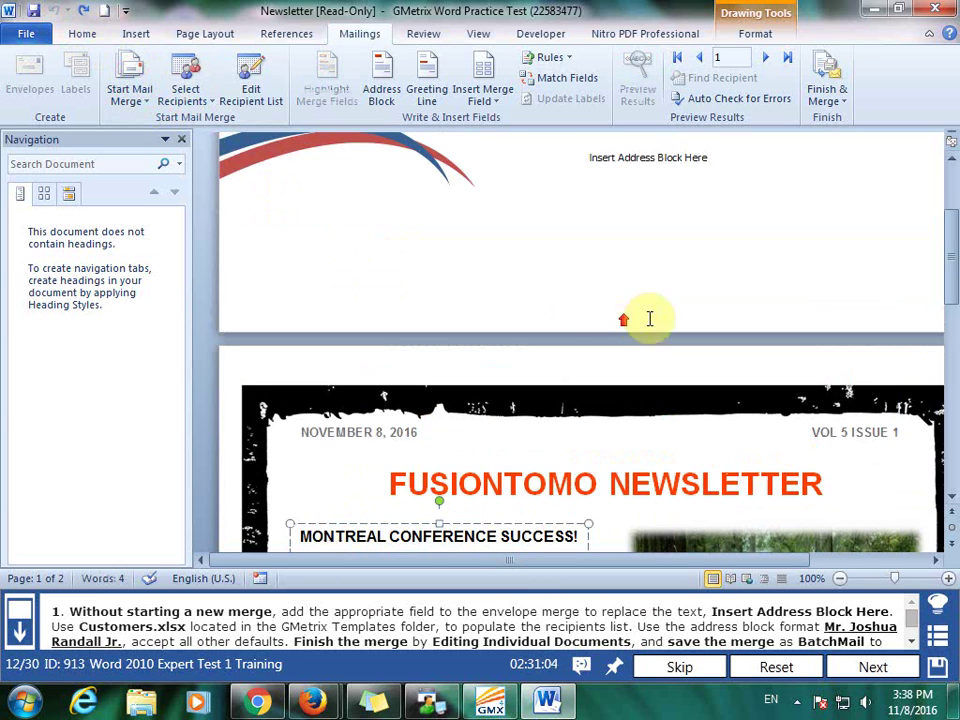
pyautogui.scroll(3, 670, 260)
pyautogui.moveTo(716, 250); pyautogui.dragTo(604, 254)
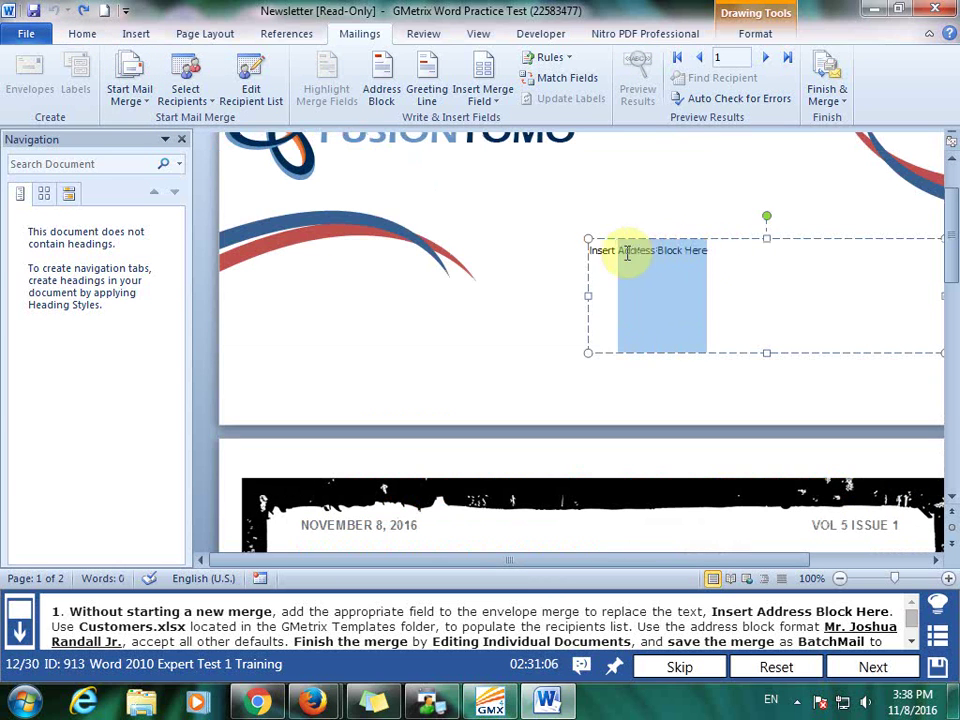
pyautogui.click(381, 82)
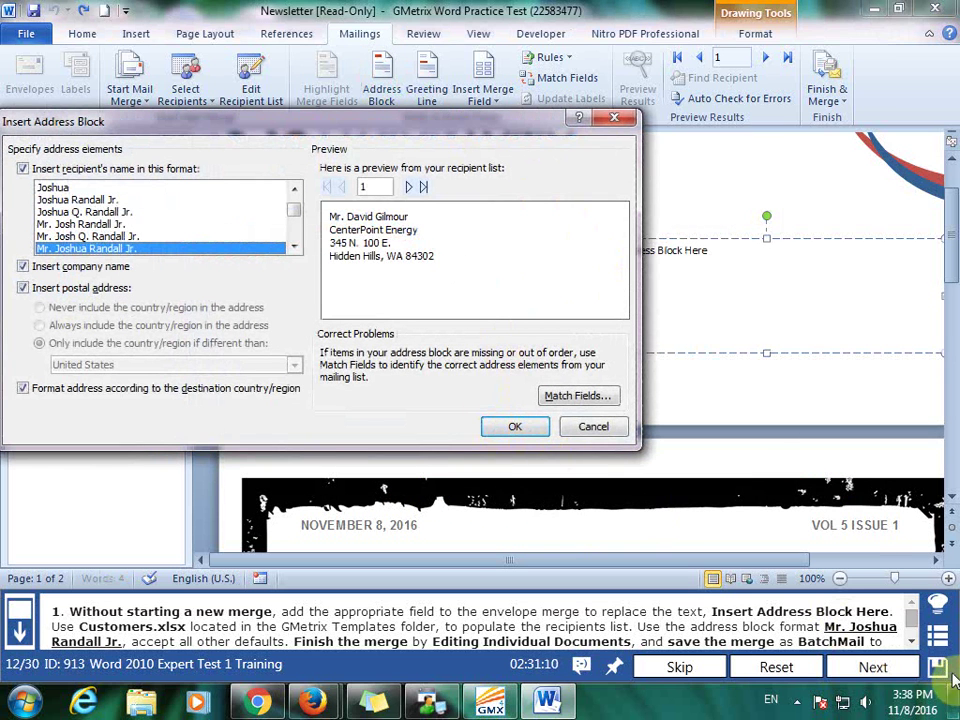
pyautogui.click(797, 699)
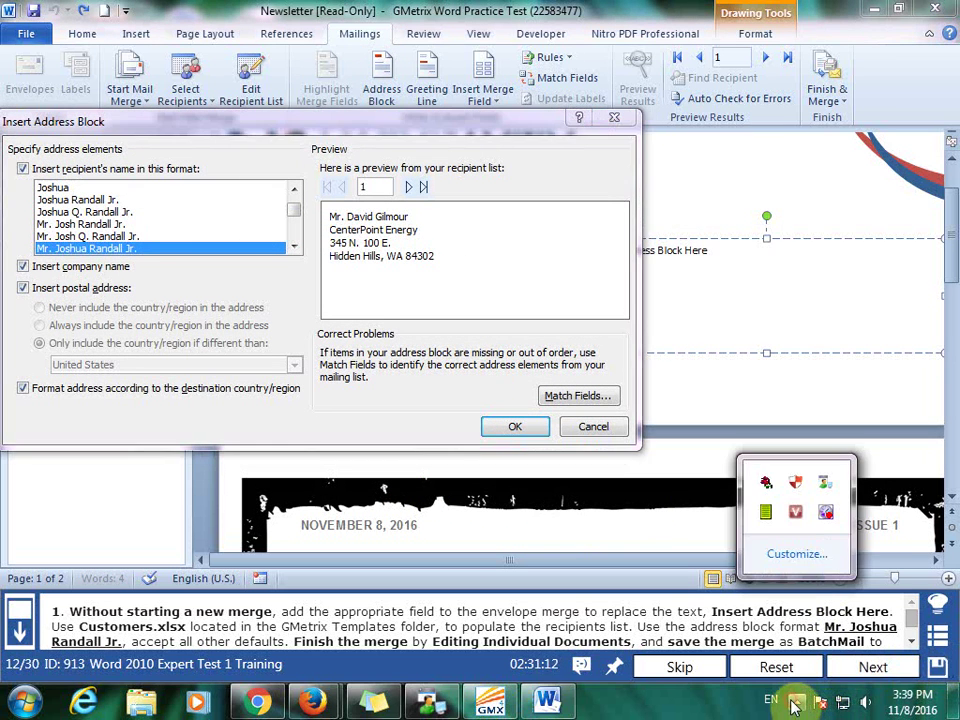
pyautogui.rightClick(829, 515)
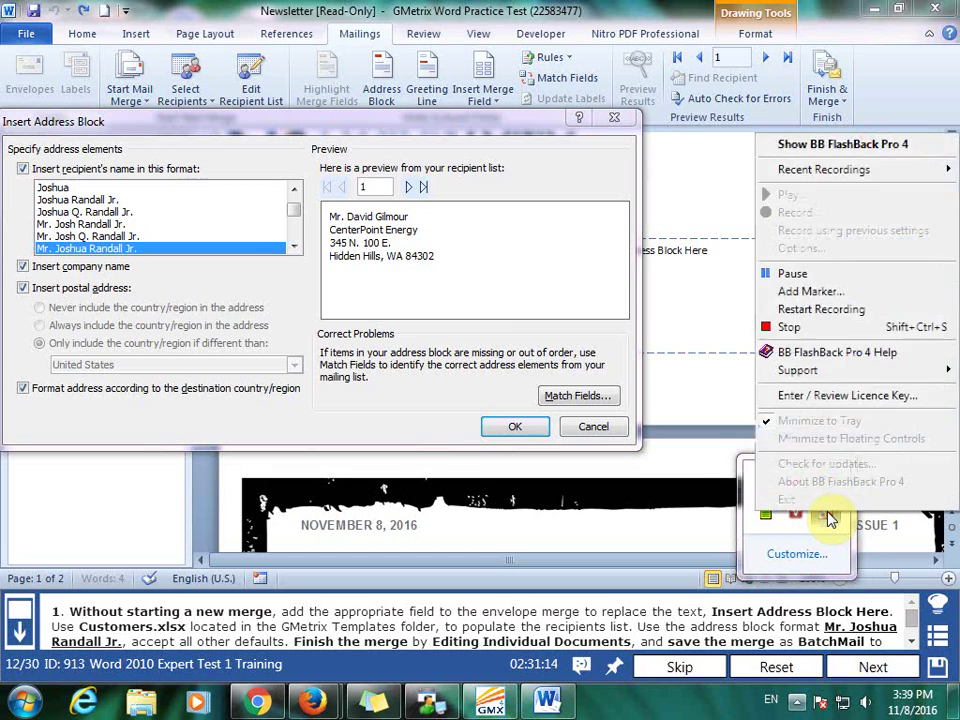
pyautogui.click(829, 515)
pyautogui.click(457, 257)
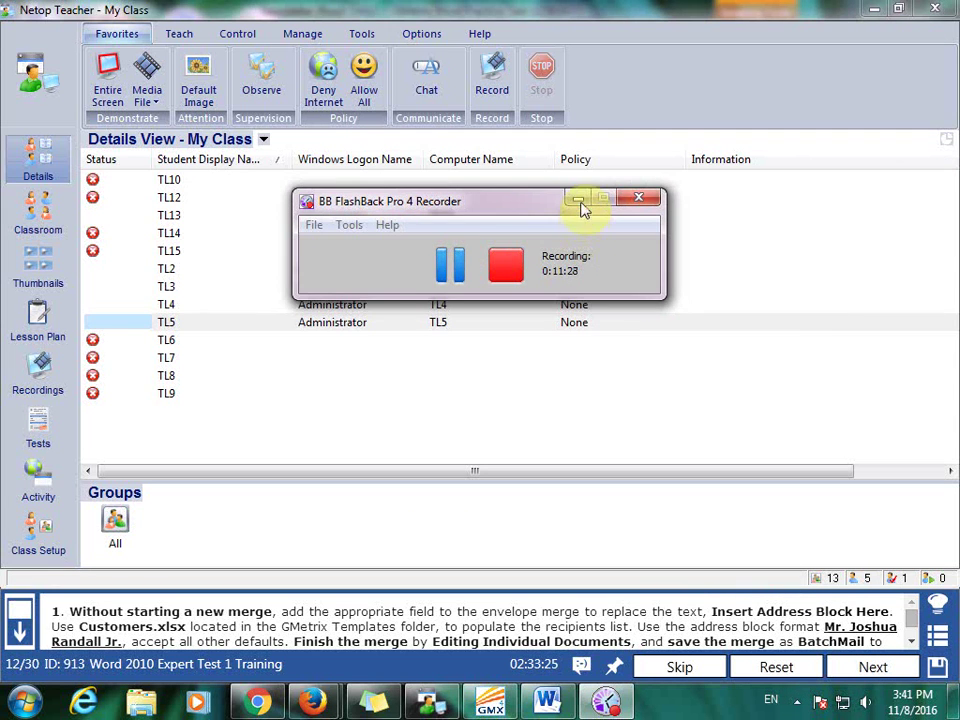
pyautogui.click(578, 200)
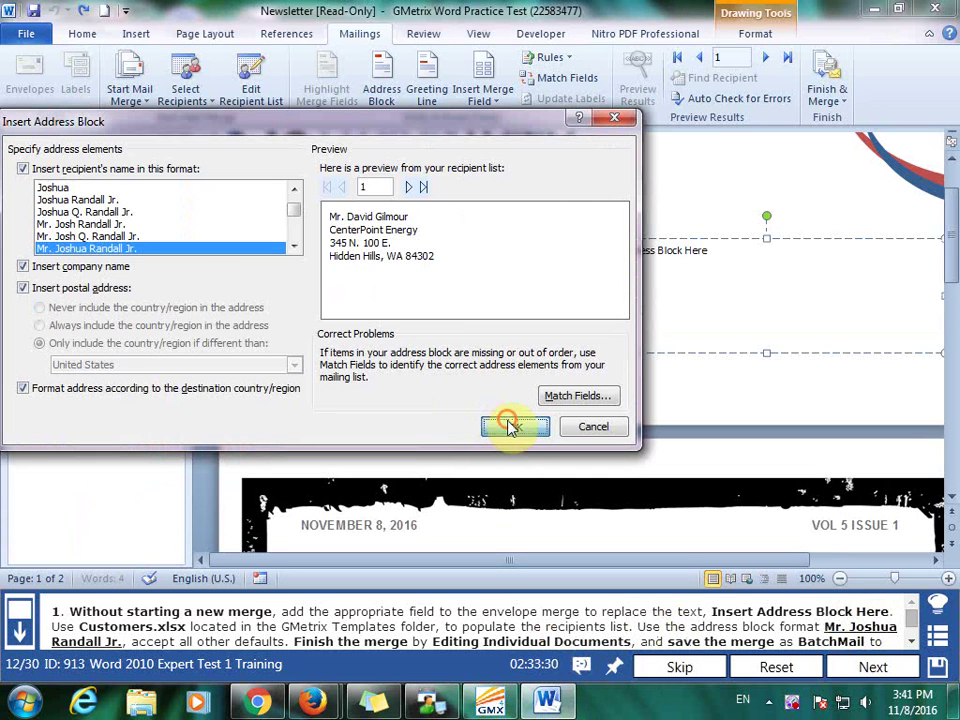
pyautogui.click(505, 427)
pyautogui.press('Delete')
pyautogui.press('Delete')
pyautogui.press('Delete')
pyautogui.press('Delete')
pyautogui.press('Delete')
pyautogui.press('Delete')
pyautogui.press('Delete')
pyautogui.press('Delete')
pyautogui.press('Delete')
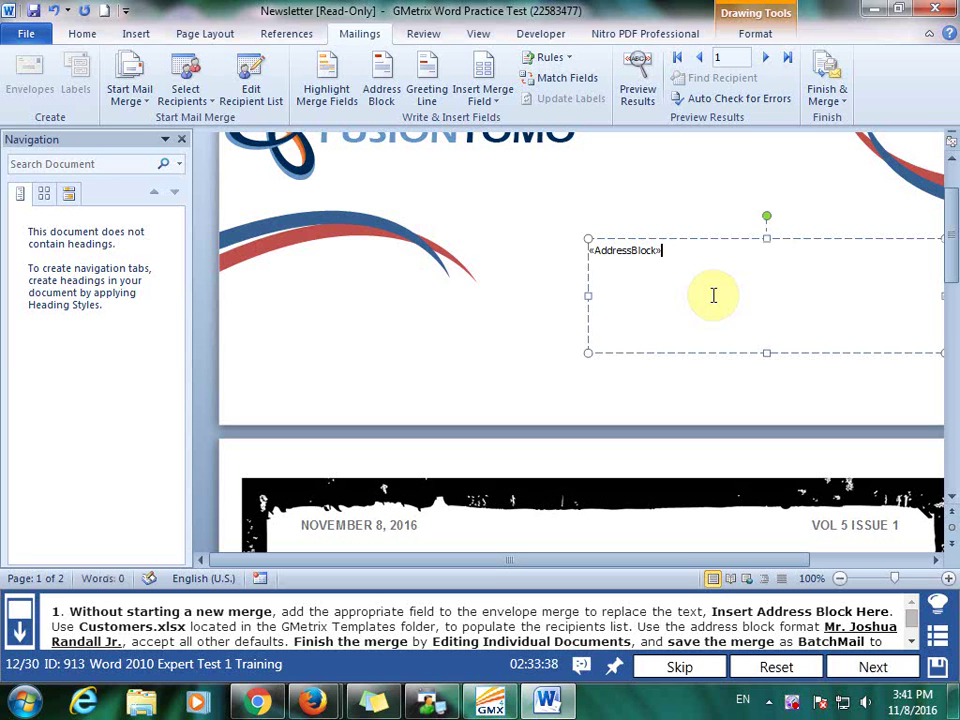
pyautogui.click(827, 105)
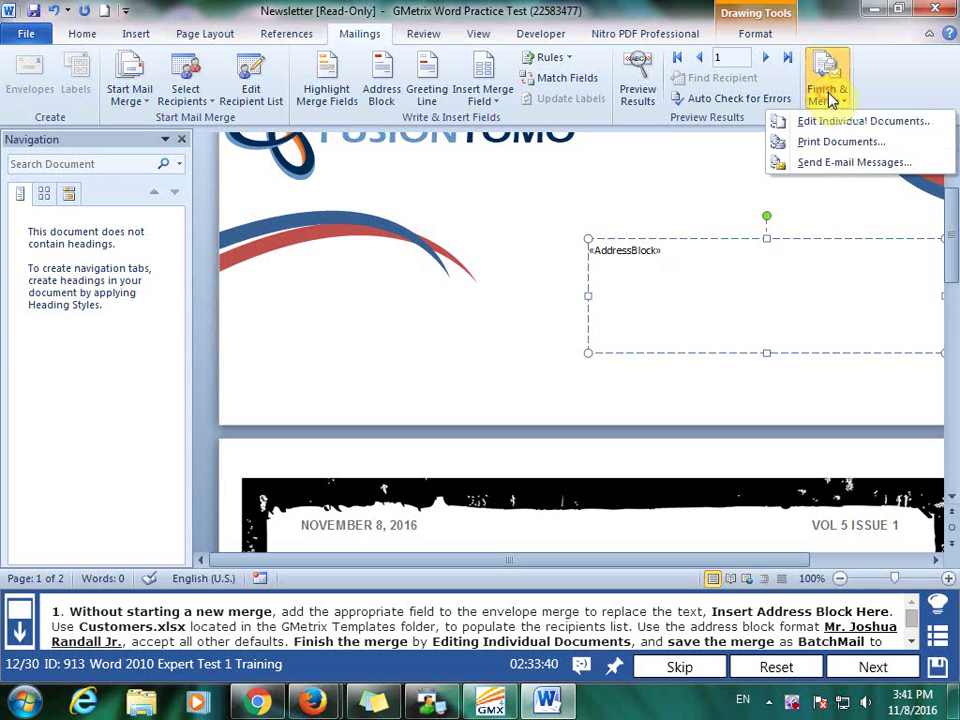
# Step: Merge all envelopes into a new document, save it as BatchMail in GMetrixTemplates, and submit
pyautogui.click(810, 122)
pyautogui.click(470, 338)
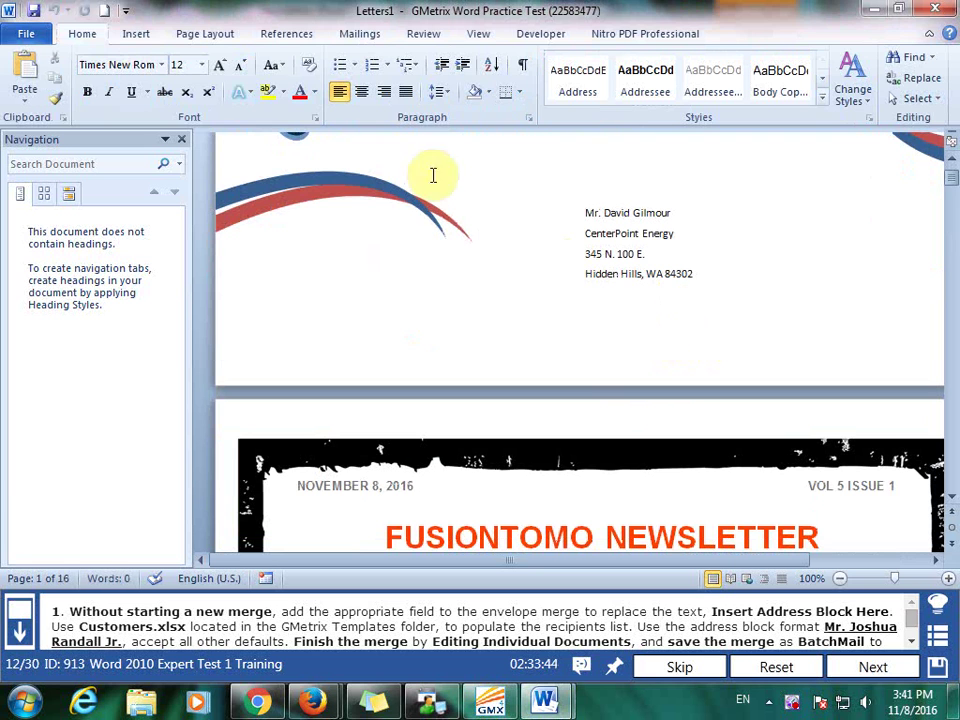
pyautogui.click(33, 11)
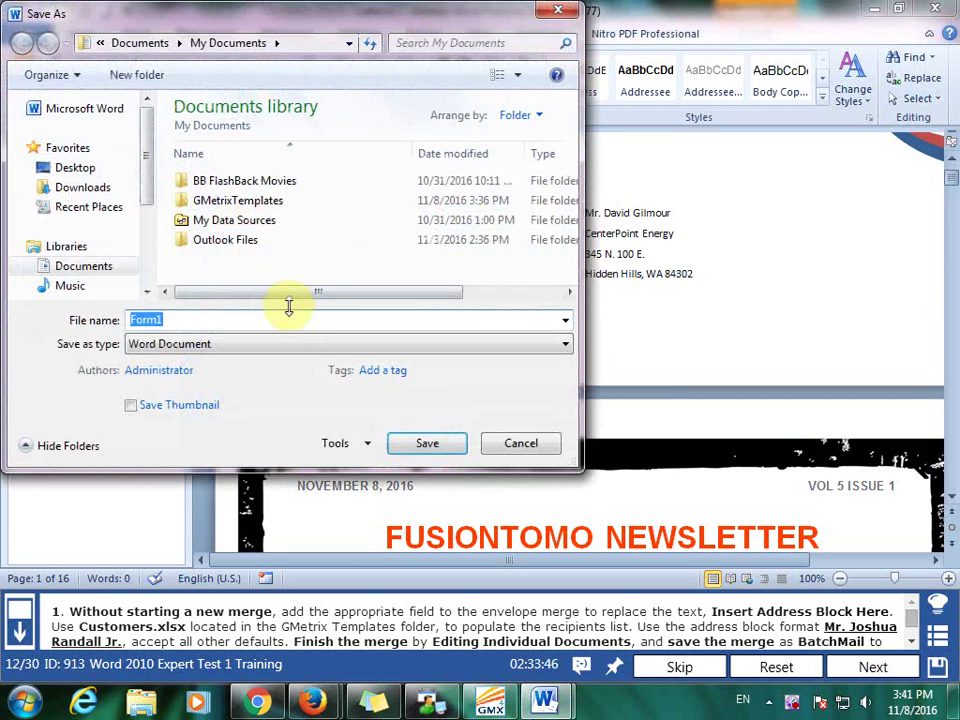
pyautogui.doubleClick(240, 200)
pyautogui.write('BatchMail')
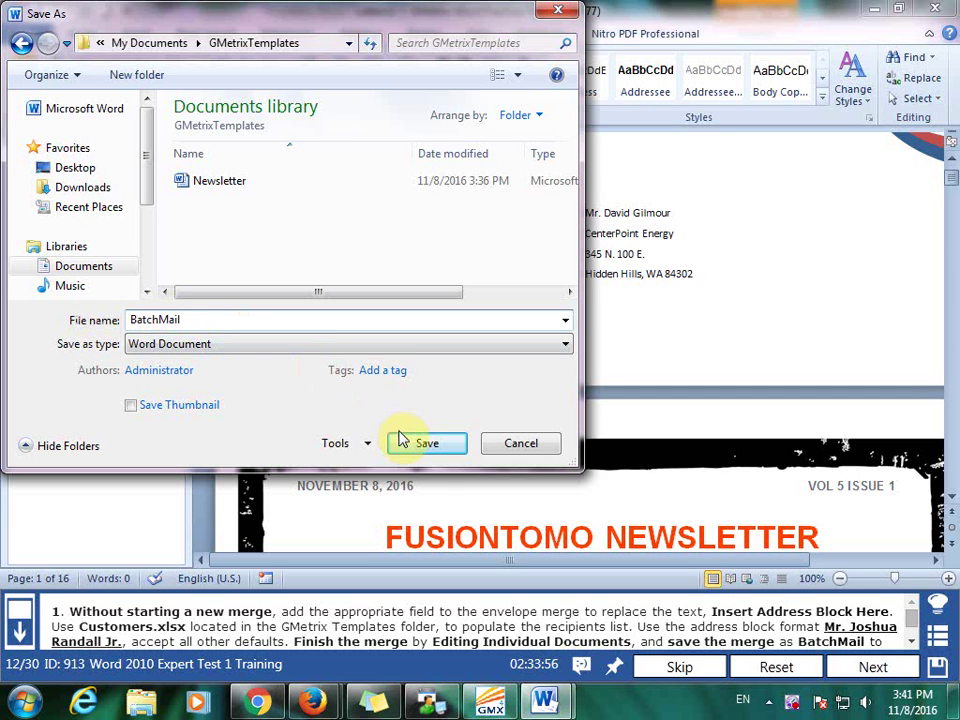
pyautogui.click(437, 446)
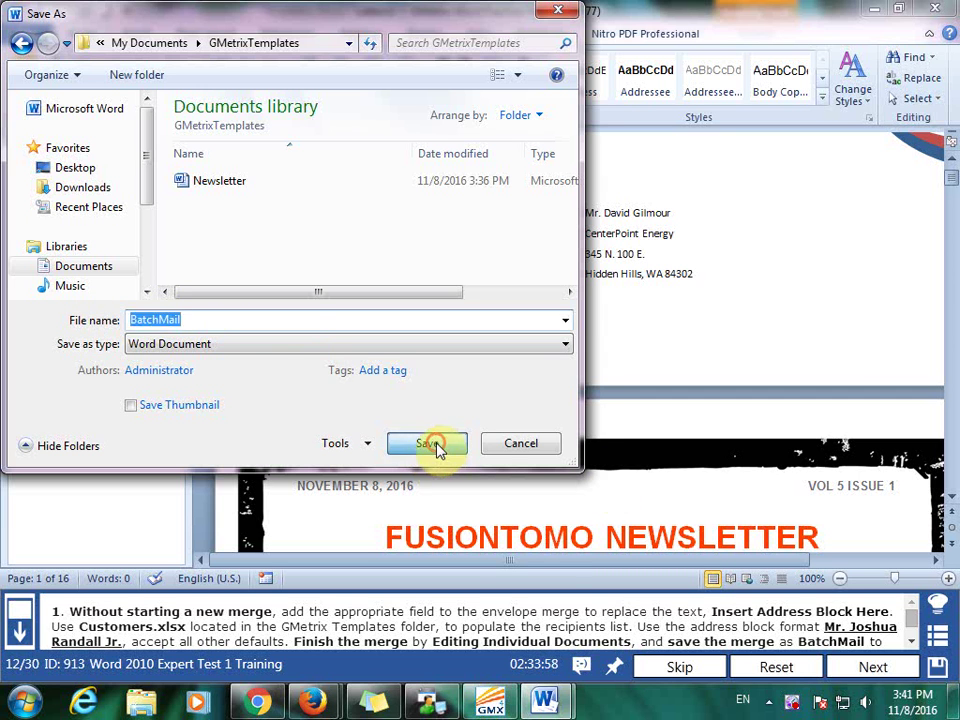
pyautogui.scroll(-1, 918, 650)
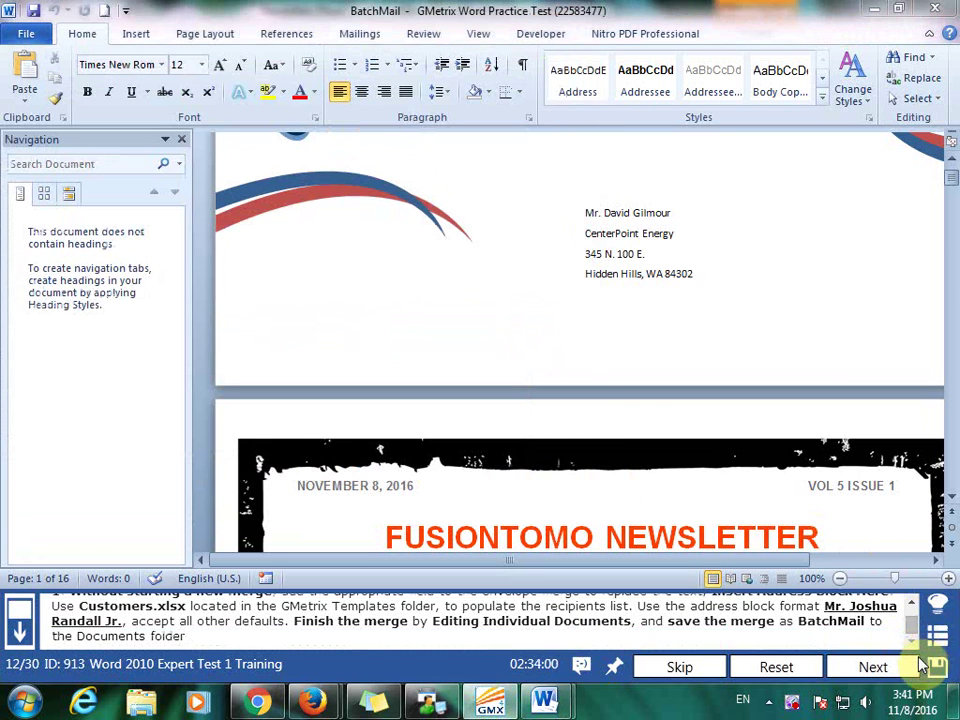
pyautogui.click(914, 668)
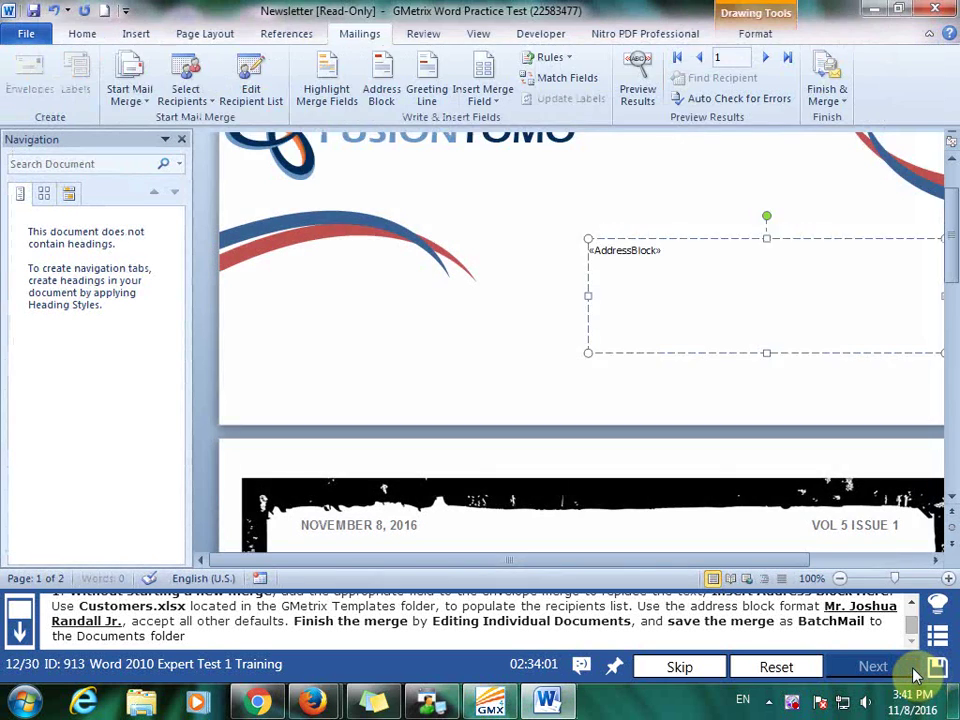
# Step: Return to GMetrix and advance to the Oranges task
pyautogui.click(490, 705)
pyautogui.click(648, 490)
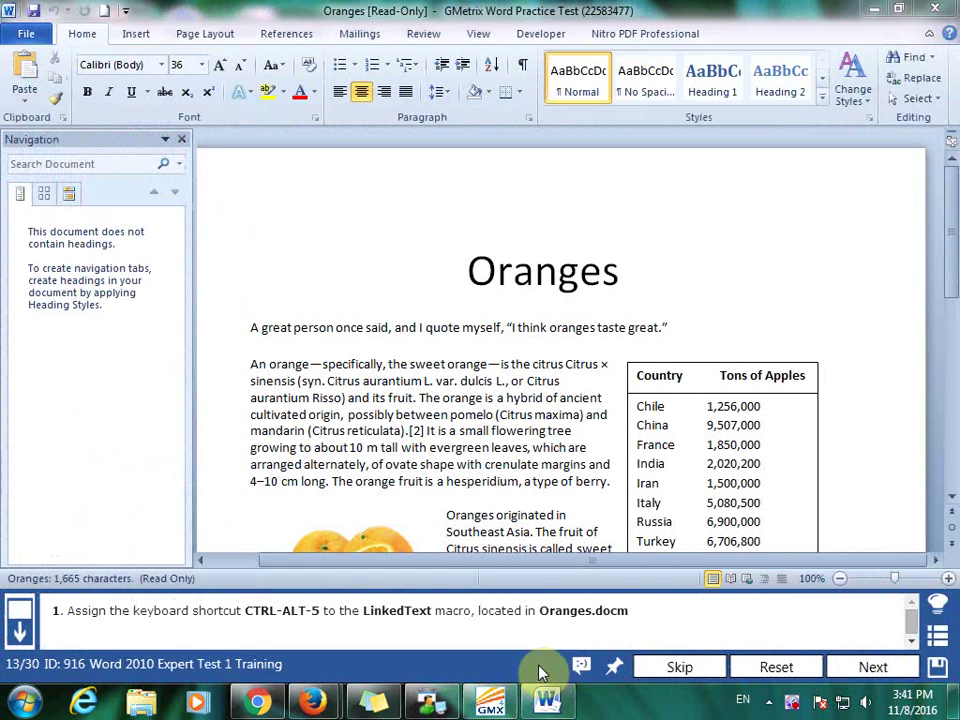
pyautogui.click(489, 255)
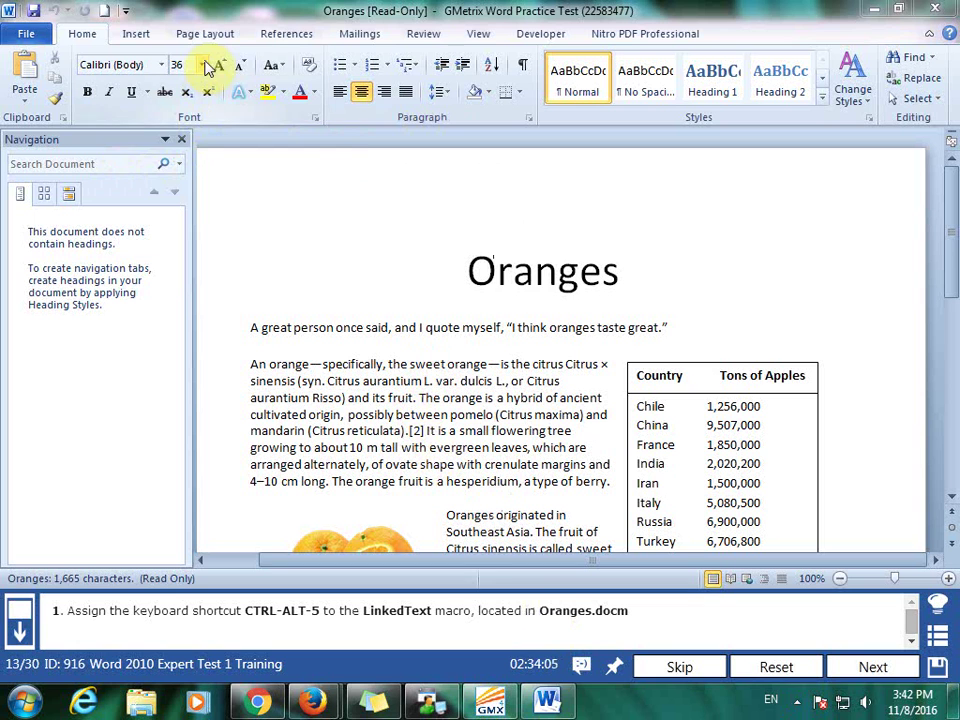
# Step: Open Word Options, viewing the Advanced page and then the Customize Ribbon page
pyautogui.click(29, 35)
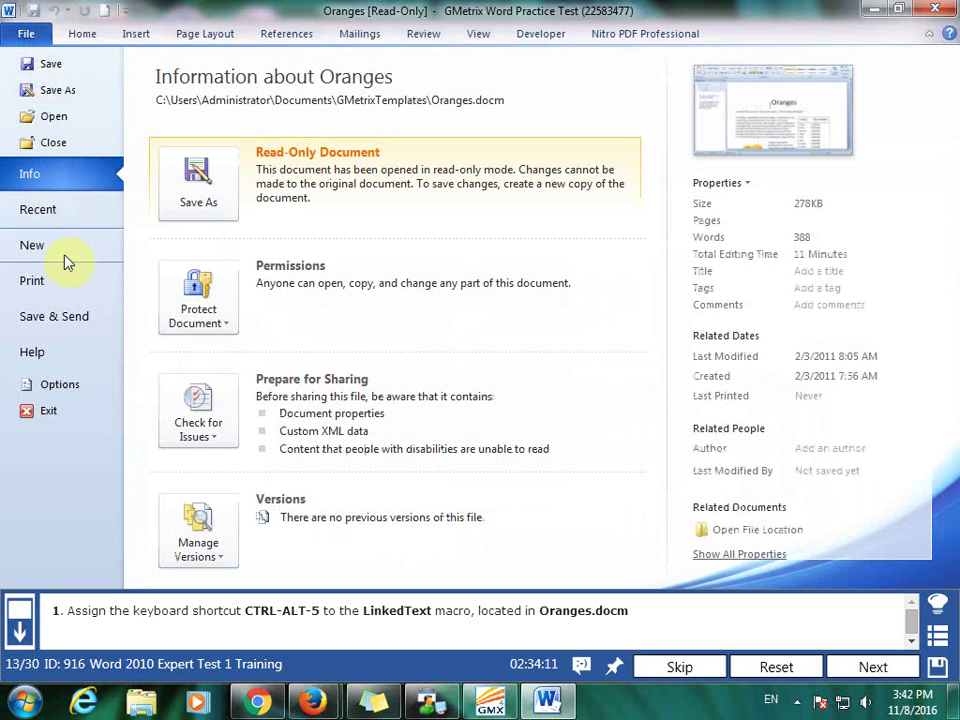
pyautogui.click(81, 384)
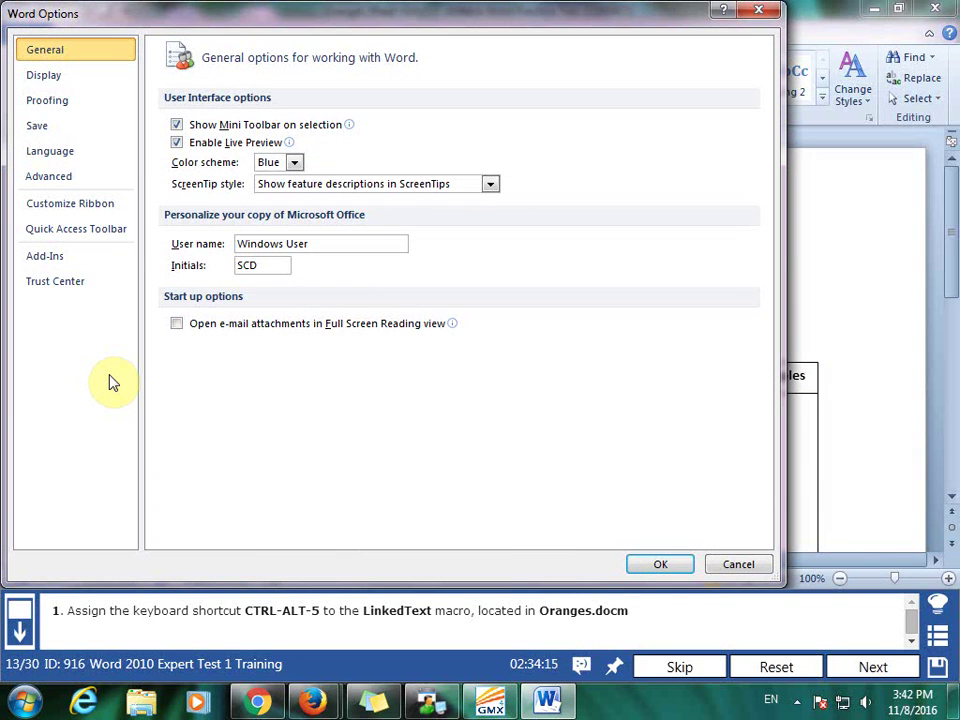
pyautogui.click(60, 187)
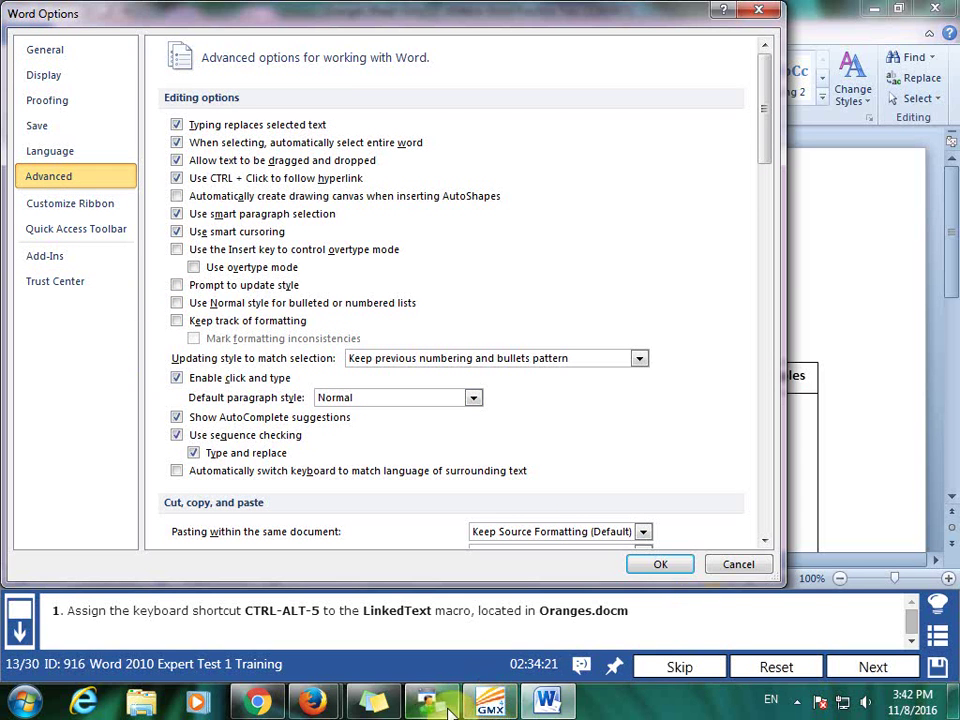
pyautogui.click(799, 703)
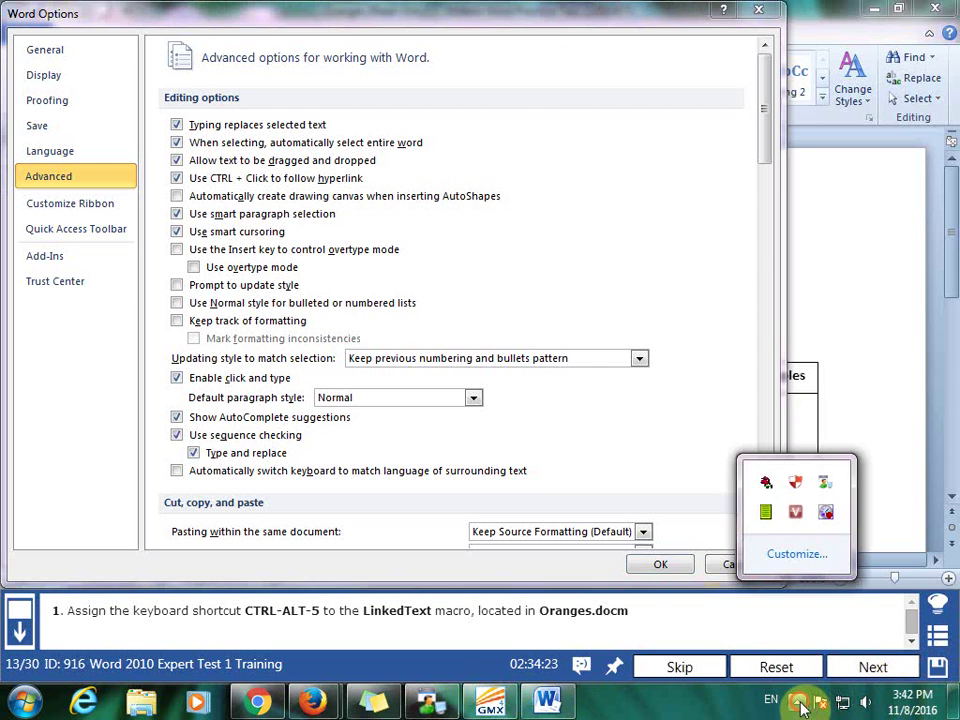
pyautogui.rightClick(827, 514)
pyautogui.click(812, 290)
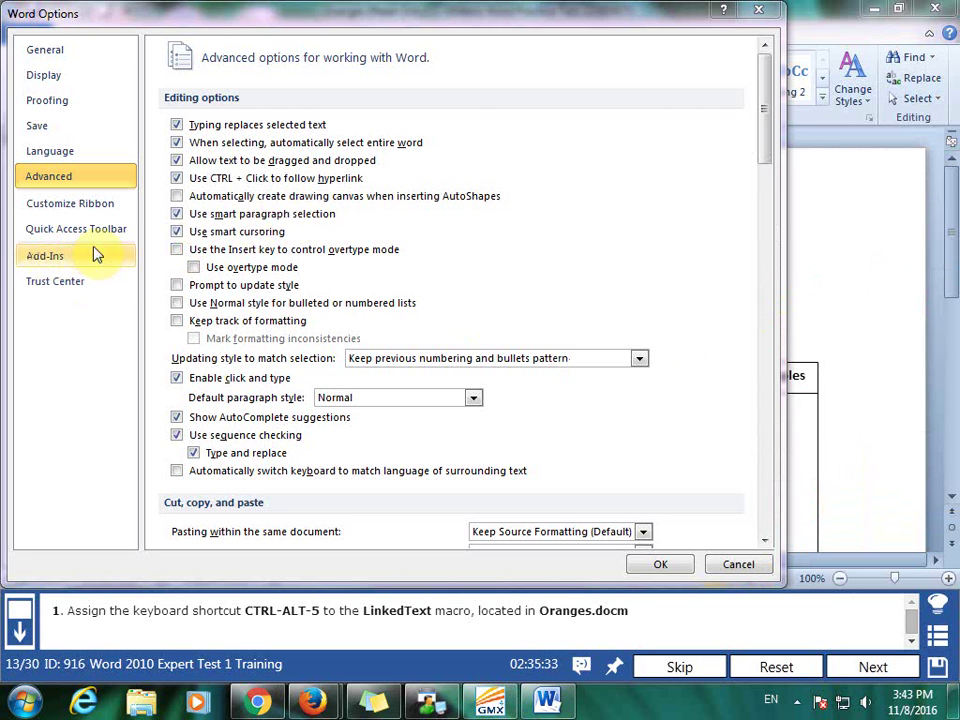
pyautogui.click(97, 204)
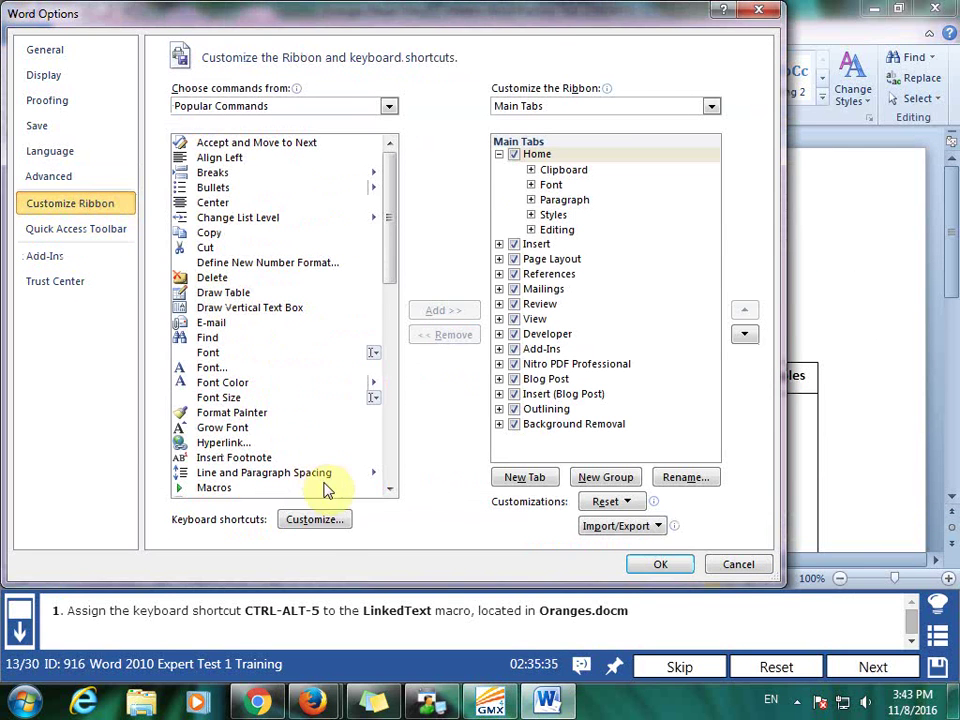
# Step: Assign Ctrl+Alt+5 to the LinkedText macro, saving the change in Oranges, and submit the task
pyautogui.click(315, 519)
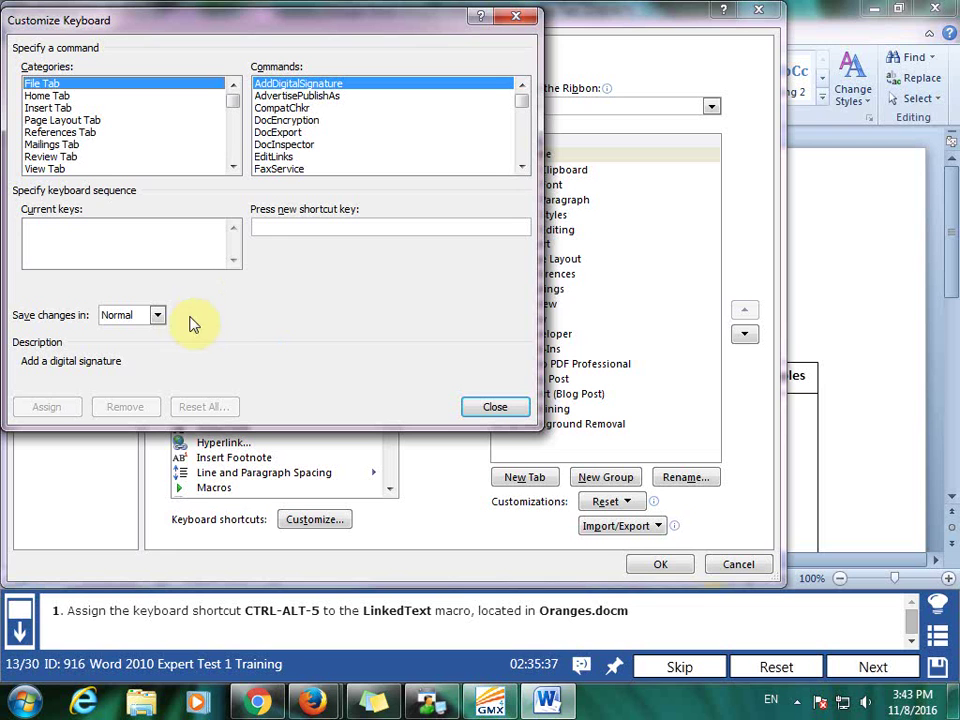
pyautogui.moveTo(232, 104); pyautogui.dragTo(248, 168)
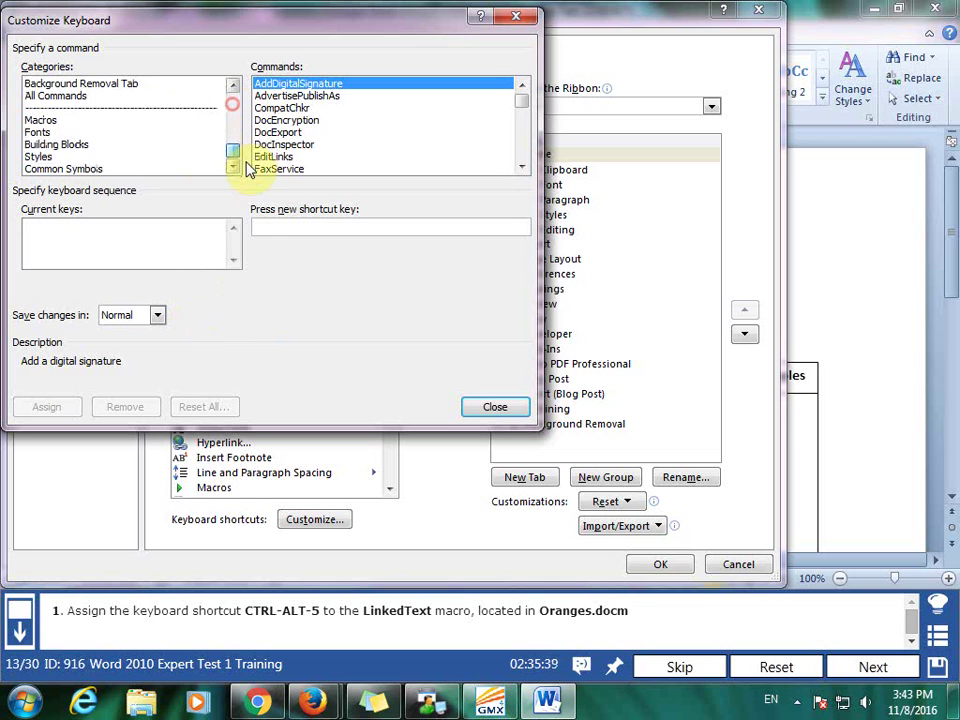
pyautogui.click(45, 120)
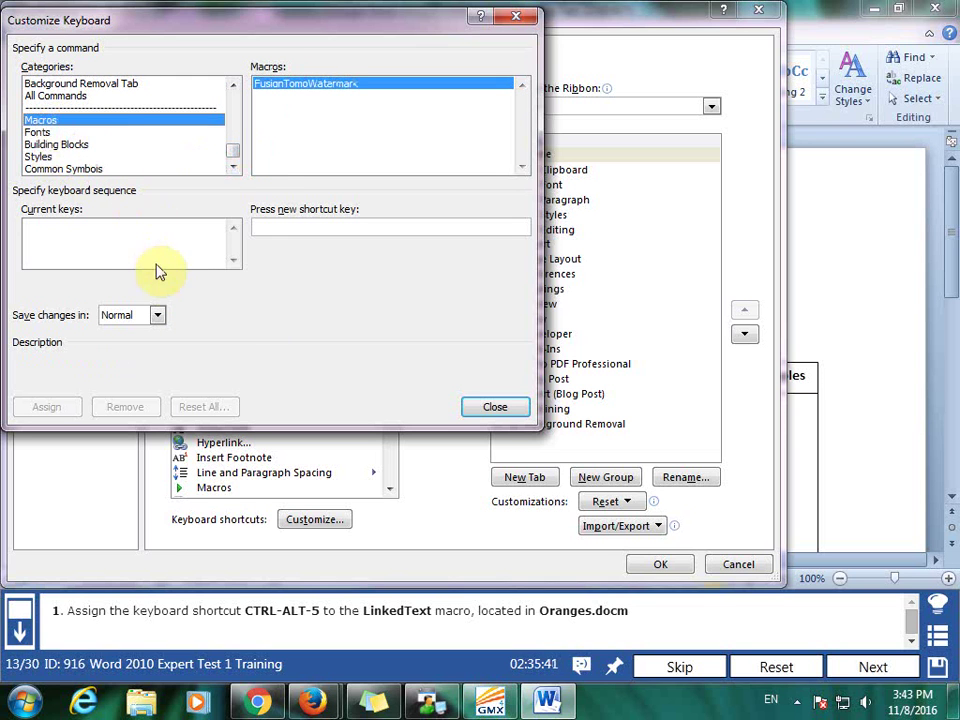
pyautogui.click(152, 315)
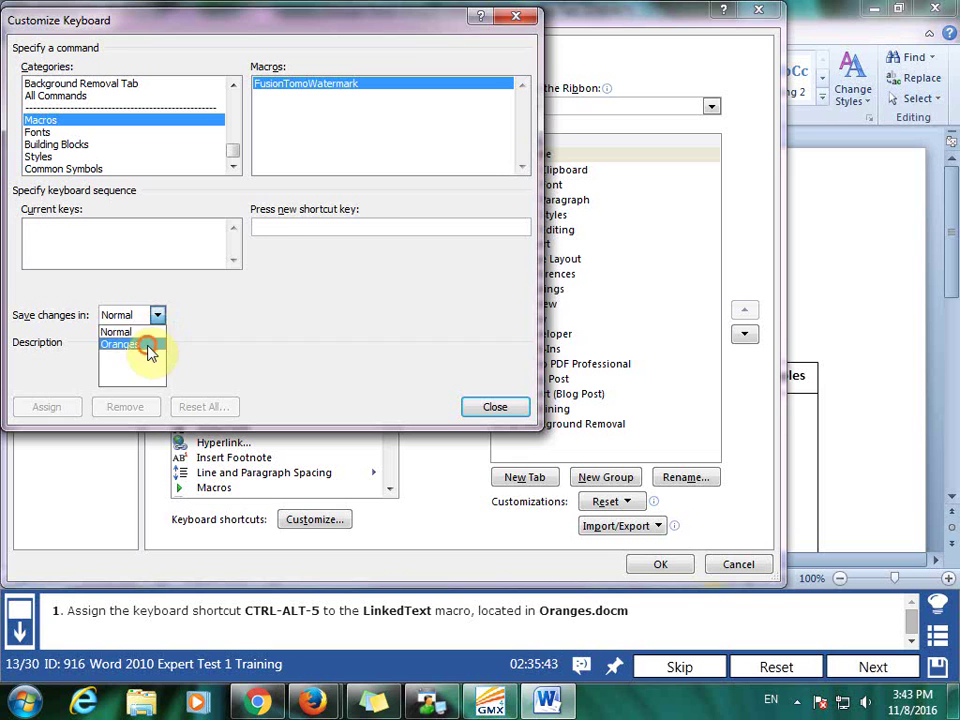
pyautogui.click(140, 343)
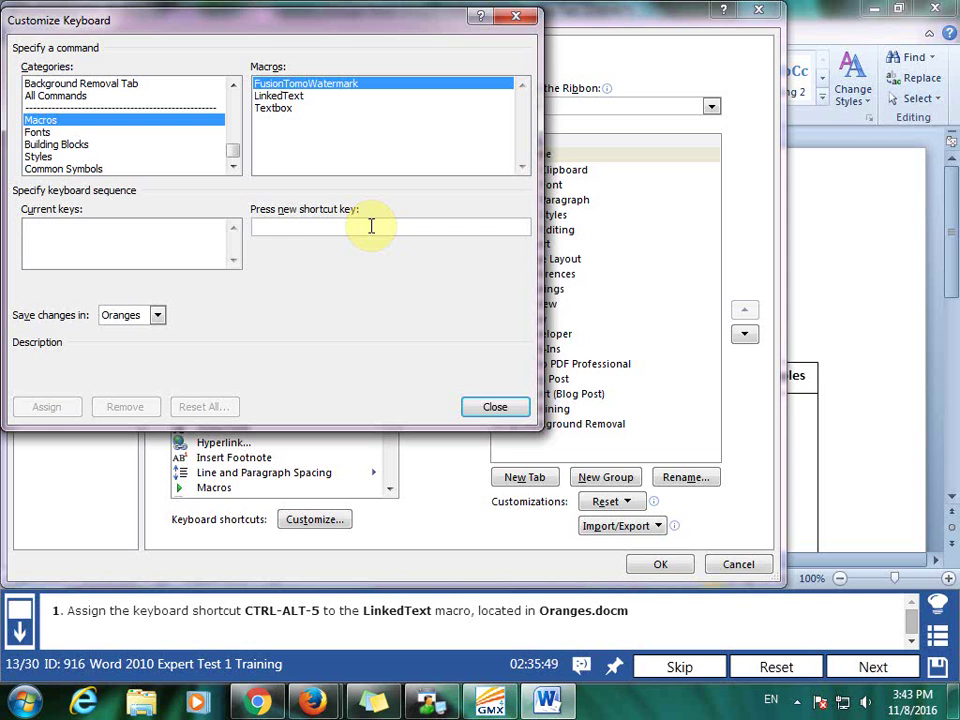
pyautogui.hotkey('ctrl', 'alt', '5')
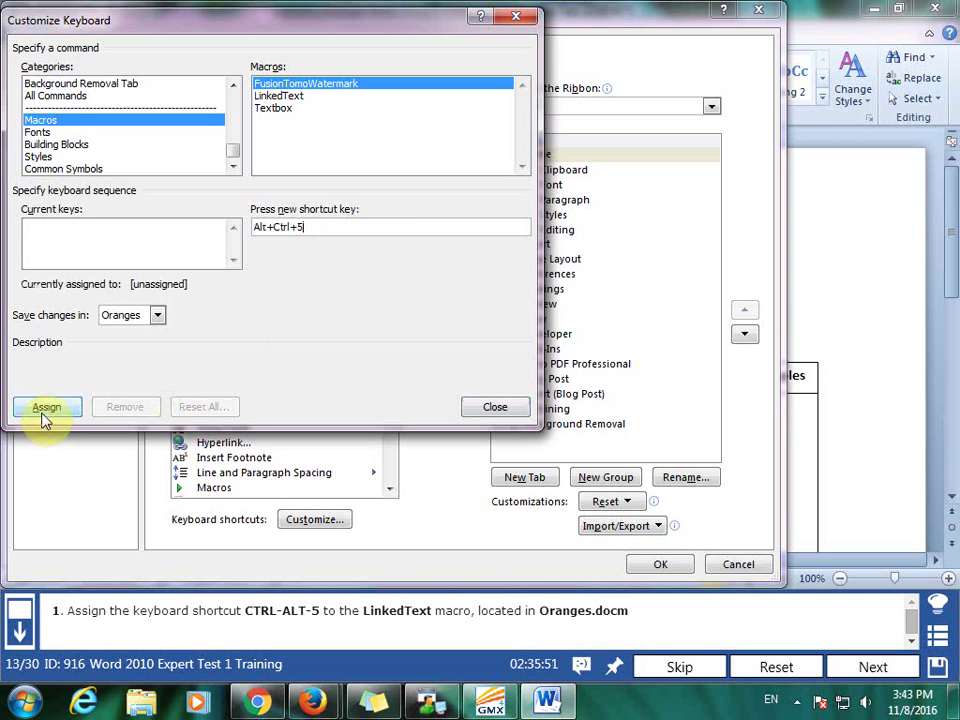
pyautogui.click(43, 412)
pyautogui.click(492, 406)
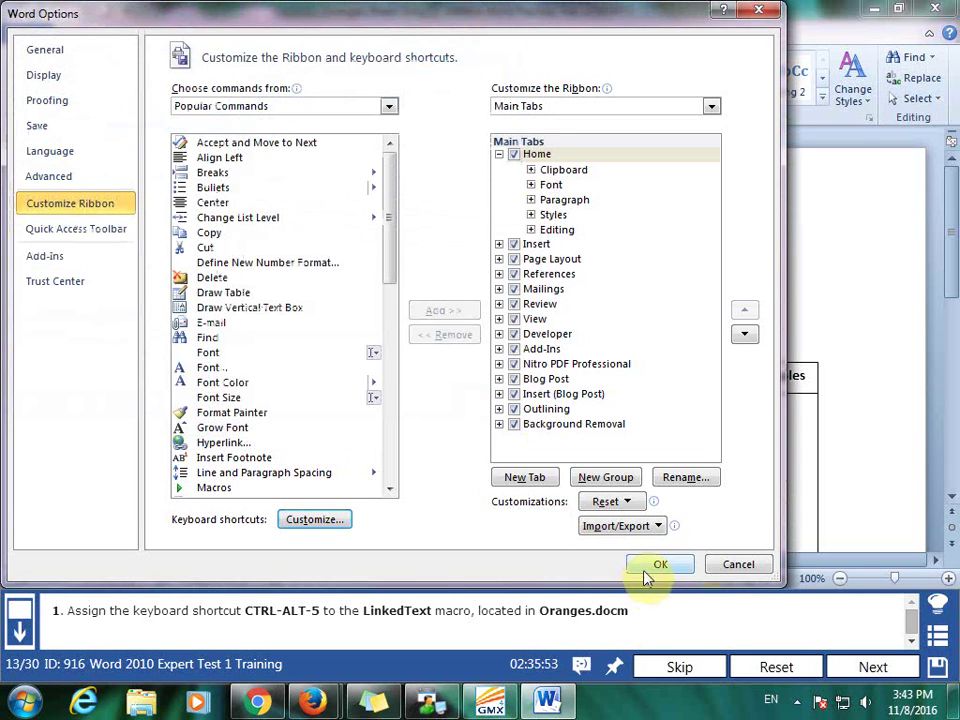
pyautogui.click(660, 564)
pyautogui.click(869, 660)
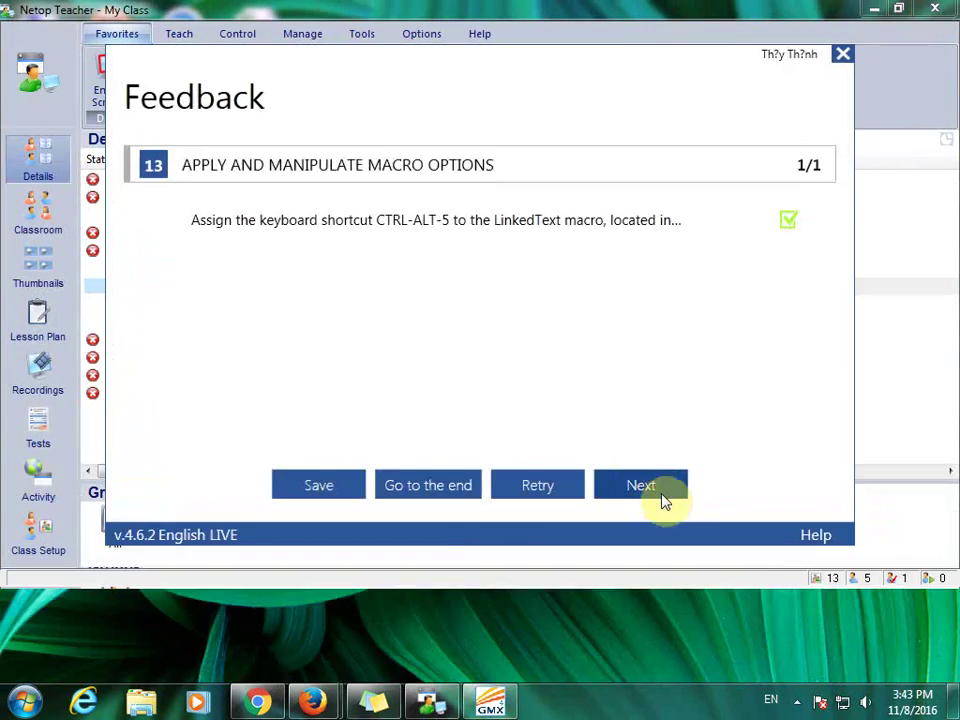
pyautogui.click(663, 496)
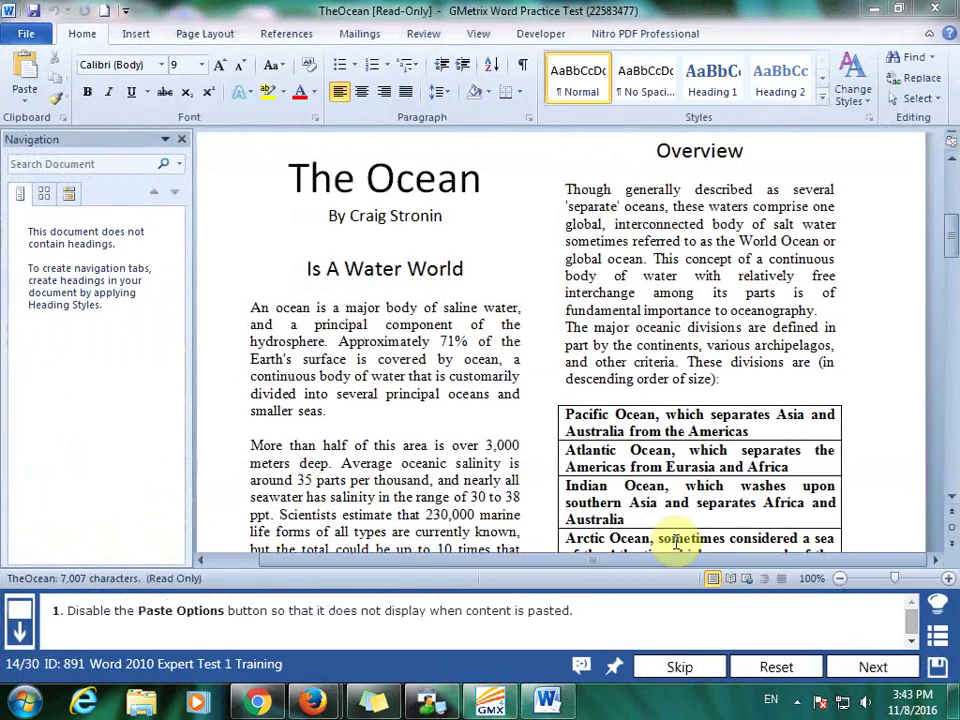
# Step: Uncheck 'Show Paste Options button when content is pasted' in Advanced options, then submit the task
pyautogui.click(33, 37)
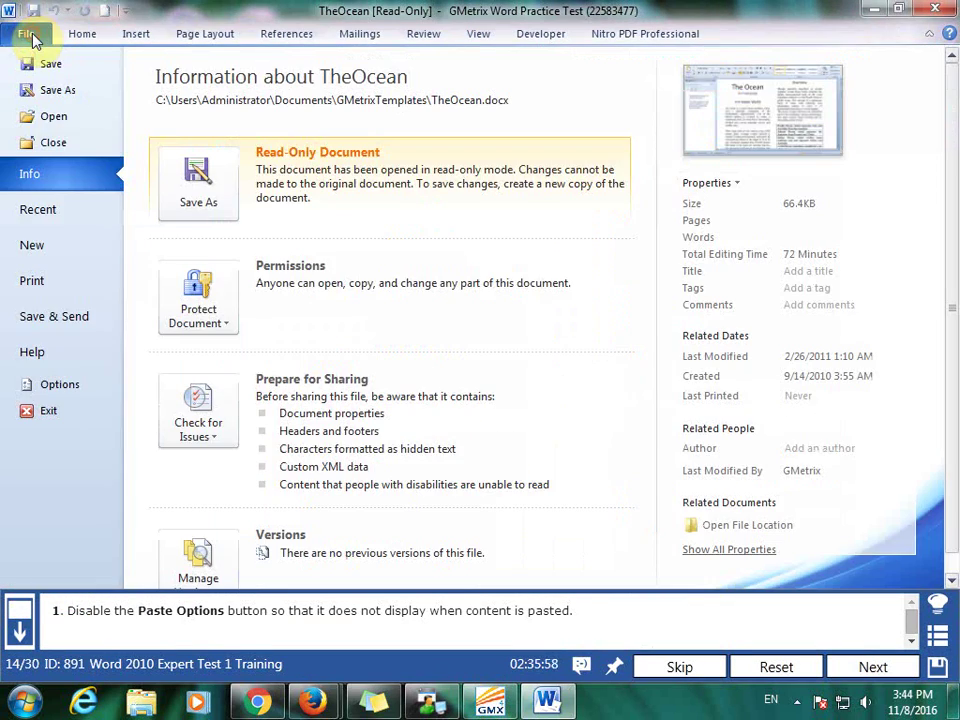
pyautogui.click(86, 384)
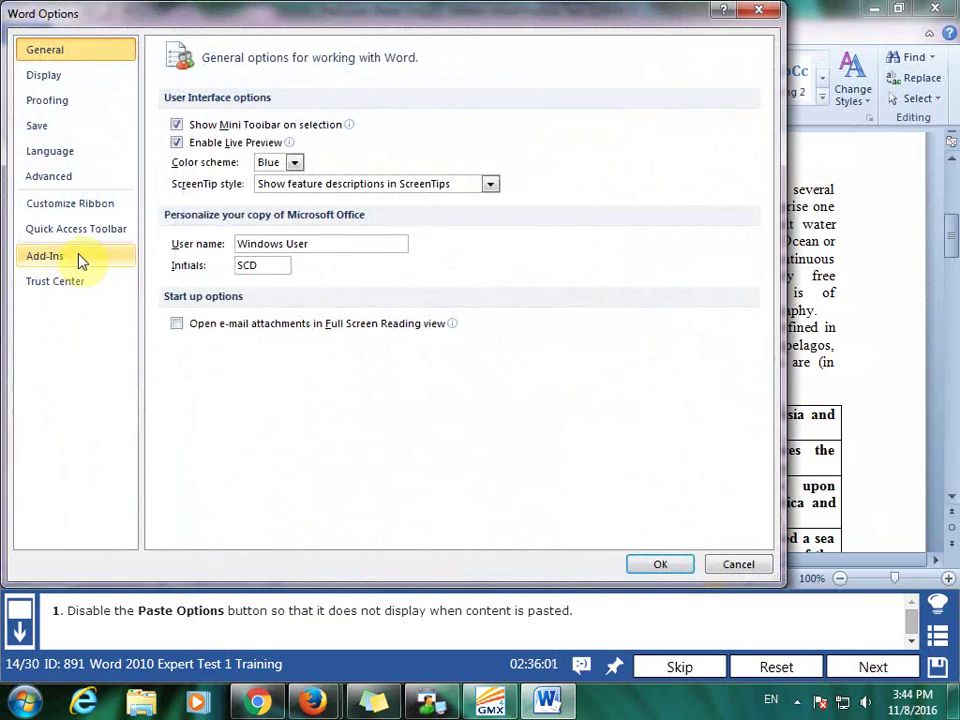
pyautogui.click(78, 182)
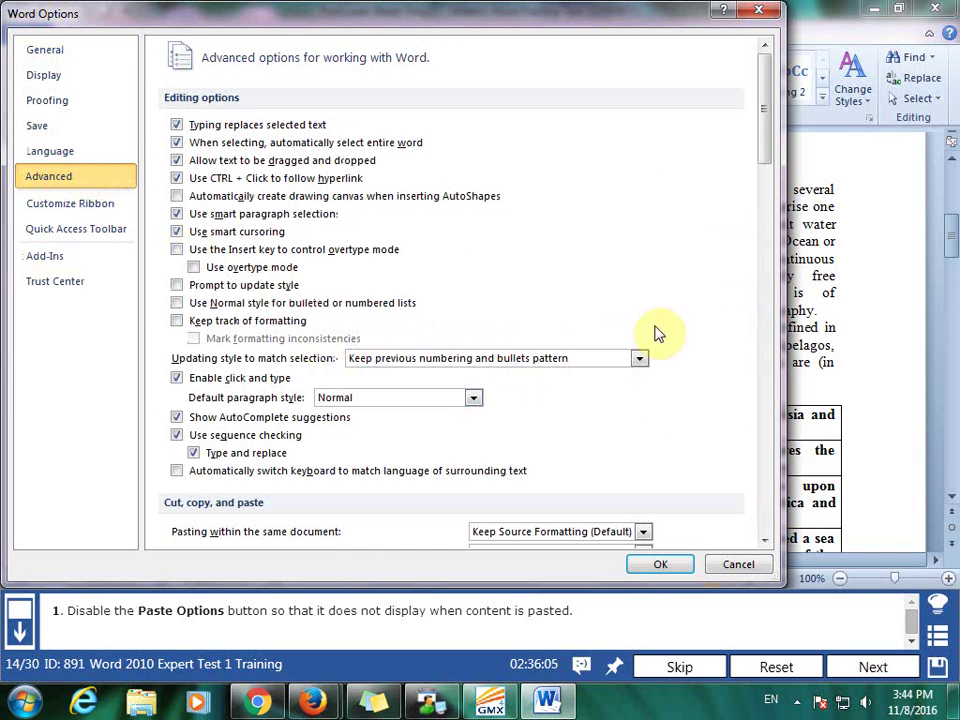
pyautogui.scroll(-5, 766, 113)
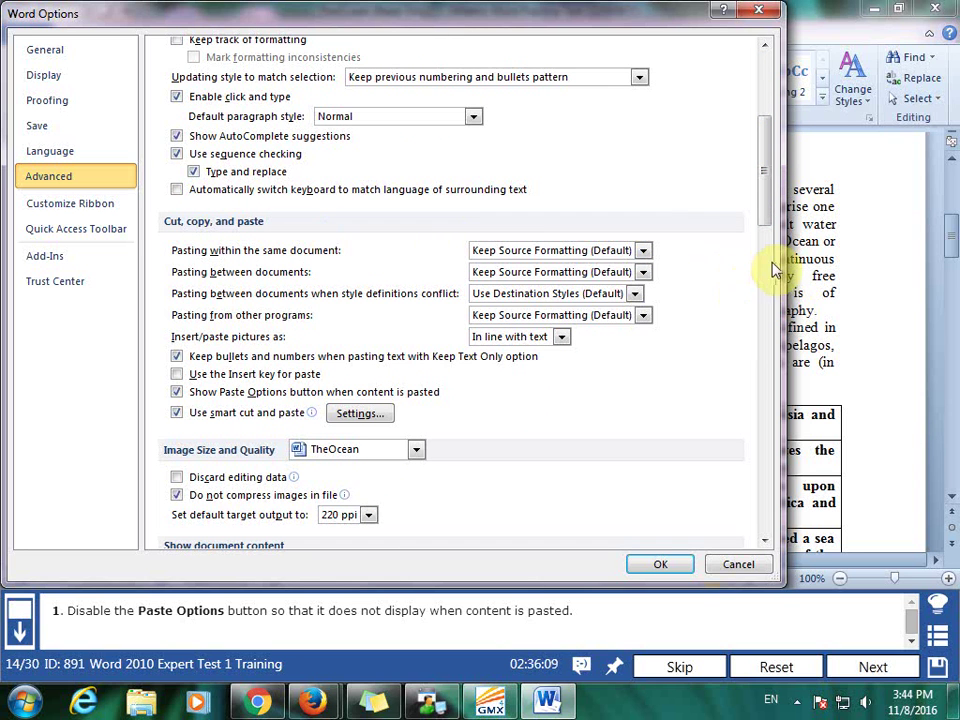
pyautogui.click(176, 391)
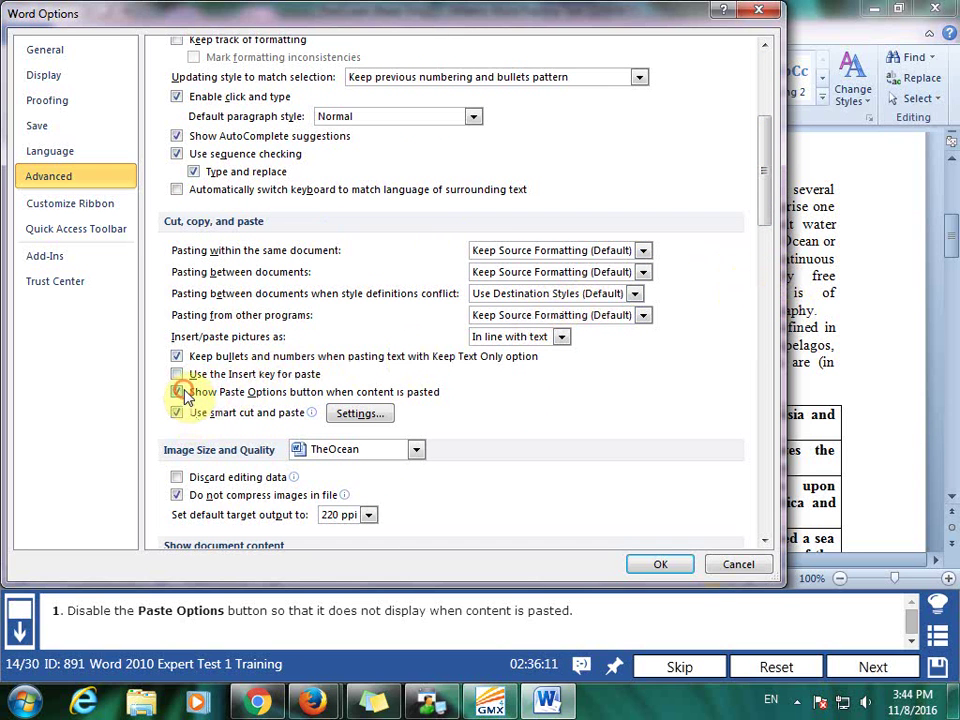
pyautogui.click(665, 566)
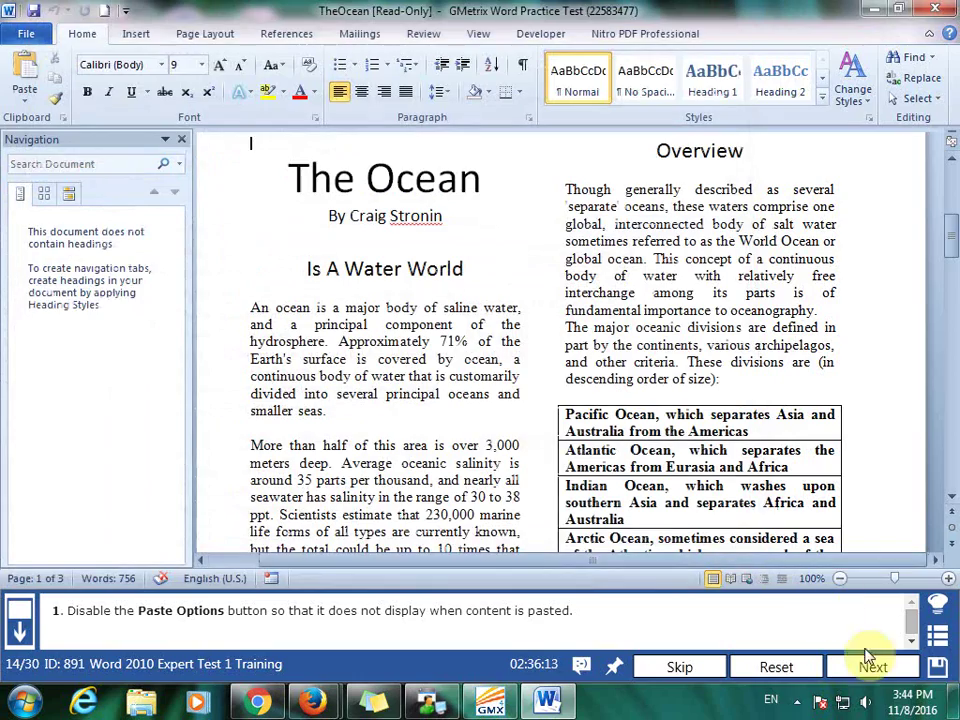
pyautogui.click(880, 670)
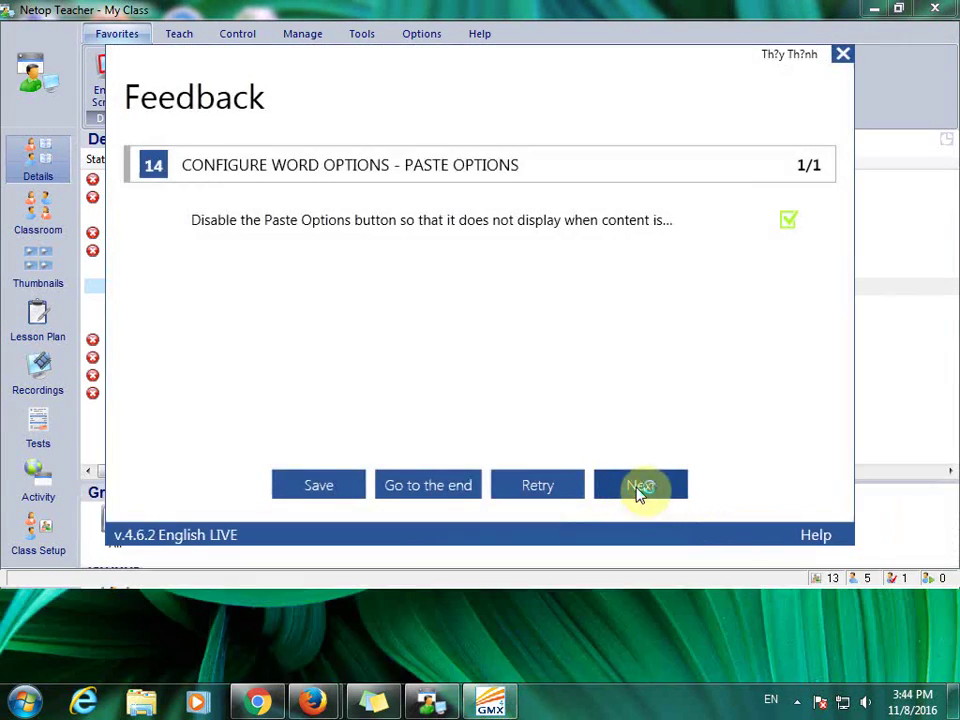
pyautogui.click(640, 488)
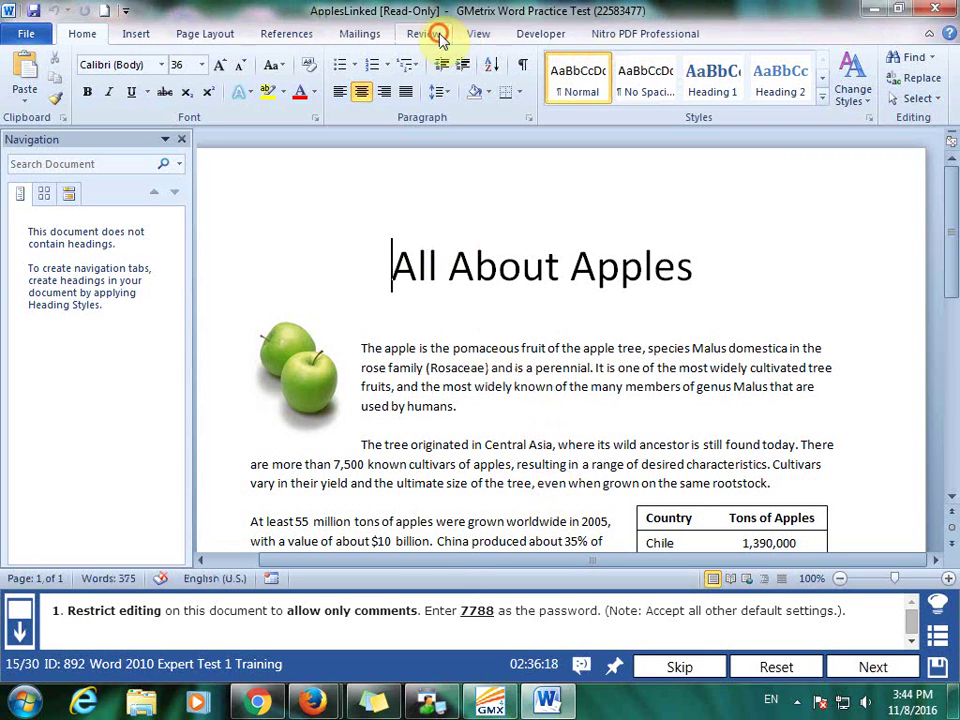
# Step: Open the Restrict Editing pane on the Review tab and turn on 'Allow only this type of editing'
pyautogui.click(477, 35)
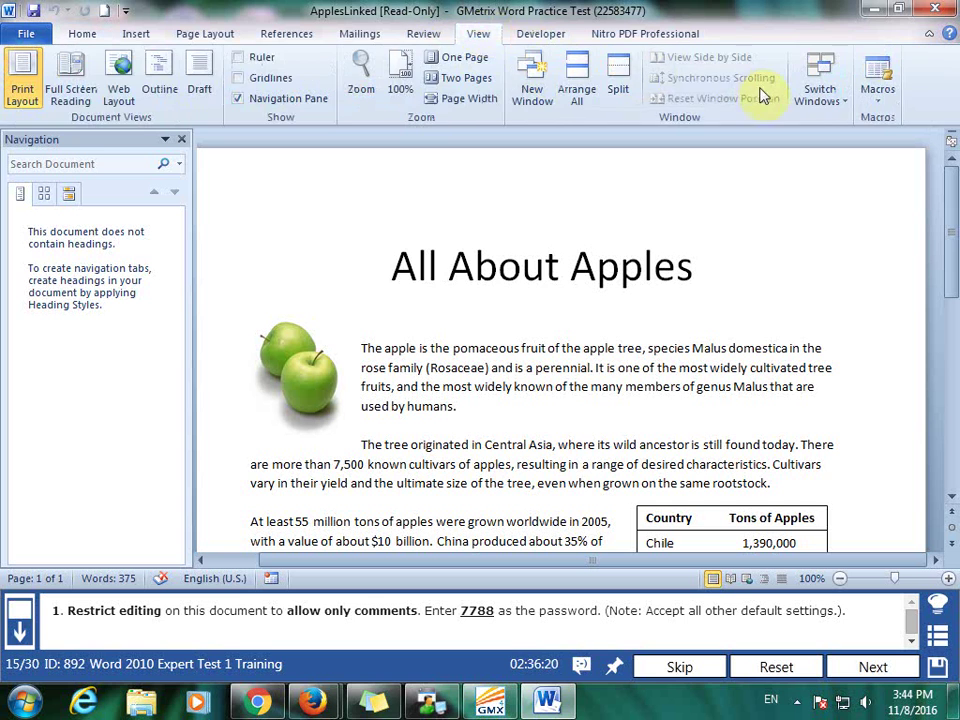
pyautogui.click(423, 33)
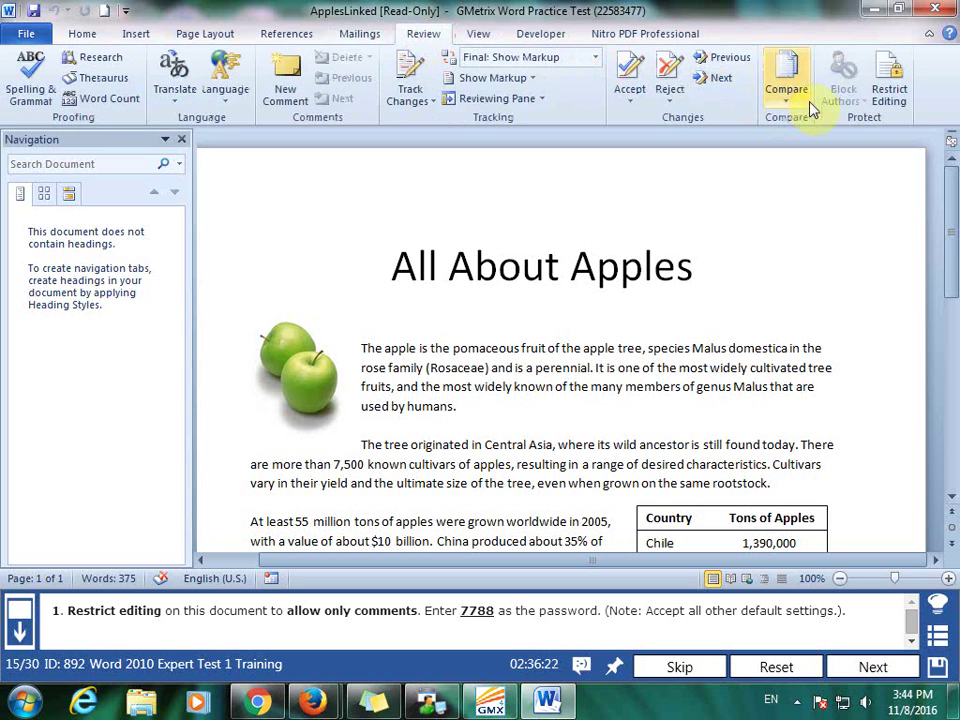
pyautogui.click(888, 88)
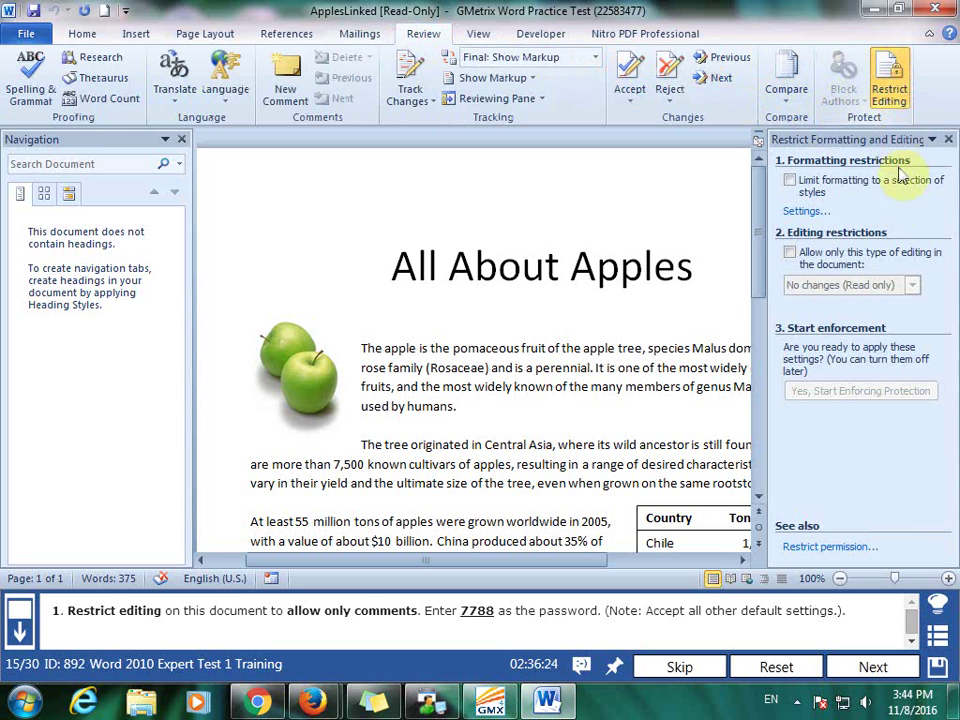
pyautogui.click(838, 250)
# Step: Set the allowed editing type to Comments and start enforcing protection
pyautogui.click(912, 285)
pyautogui.click(860, 266)
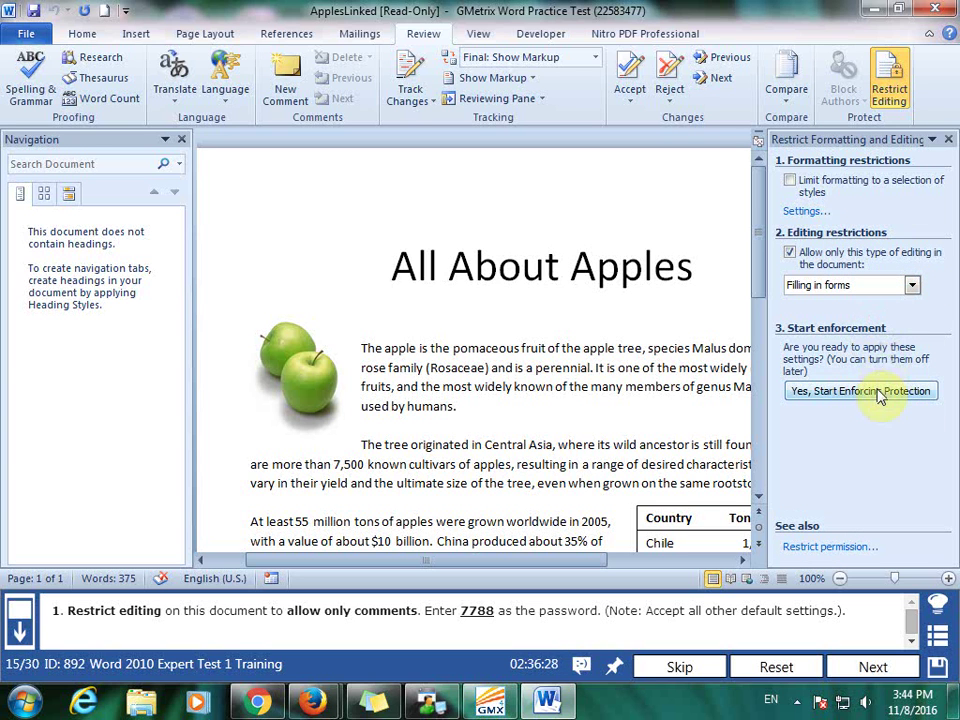
pyautogui.click(899, 391)
pyautogui.click(685, 388)
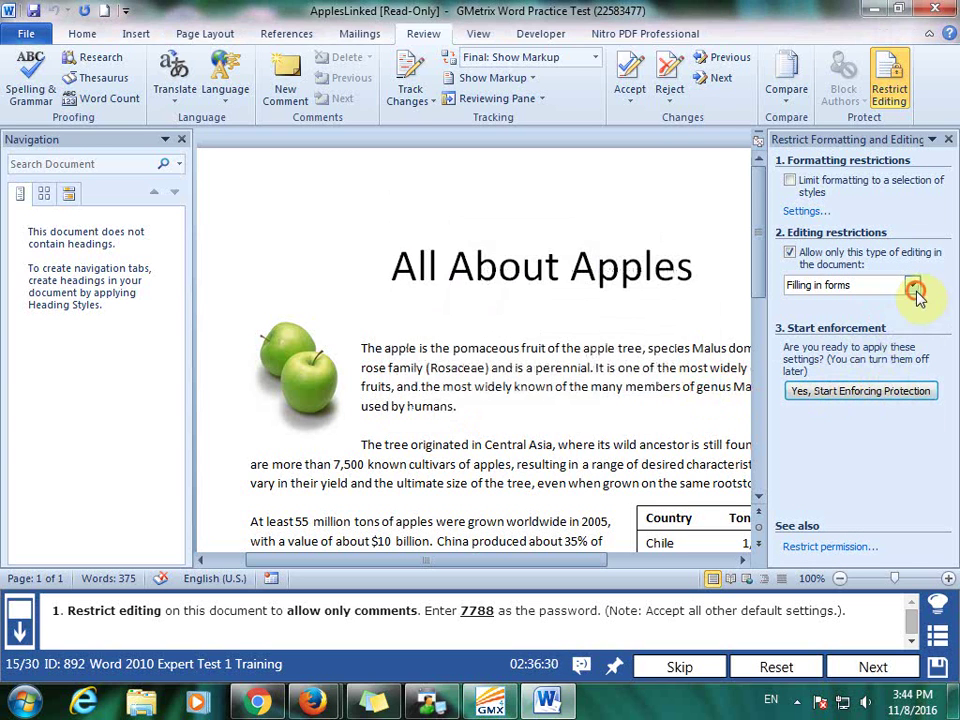
pyautogui.click(912, 285)
pyautogui.click(853, 316)
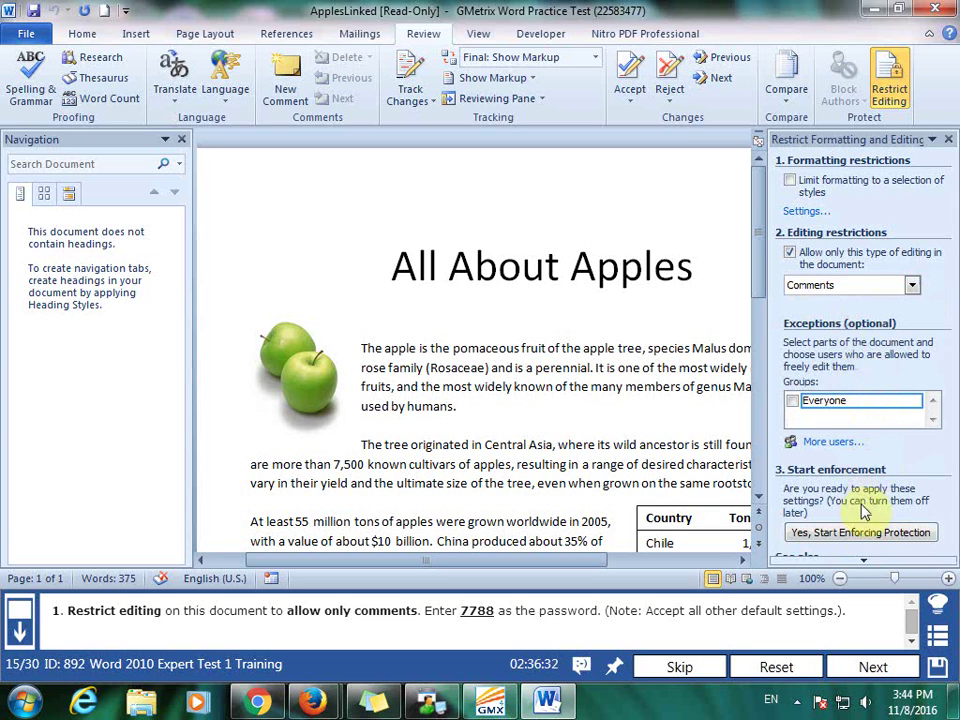
pyautogui.click(866, 535)
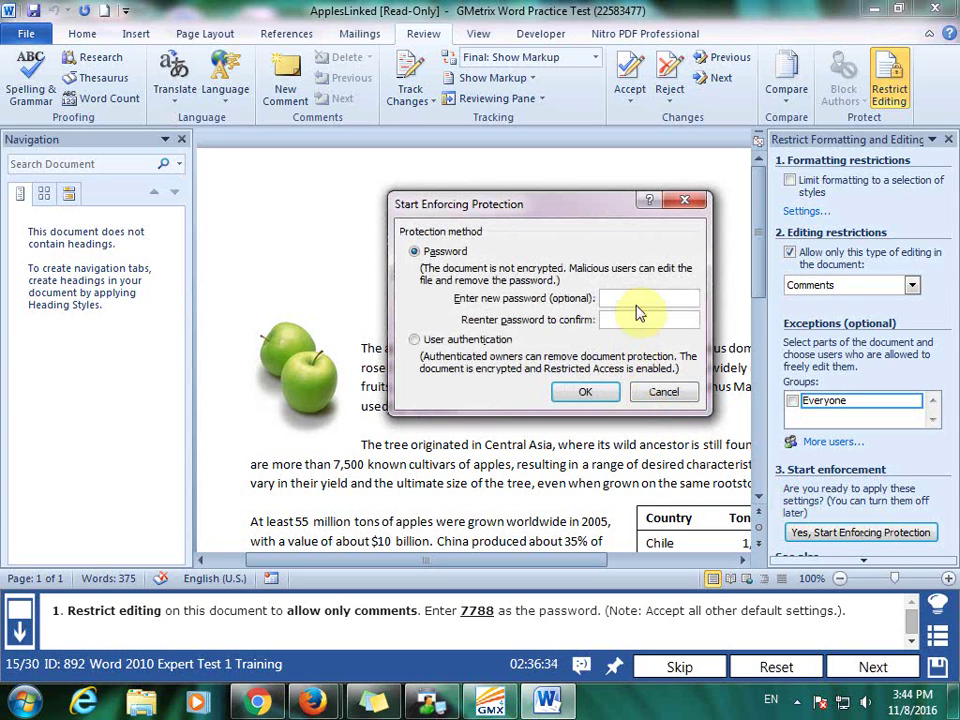
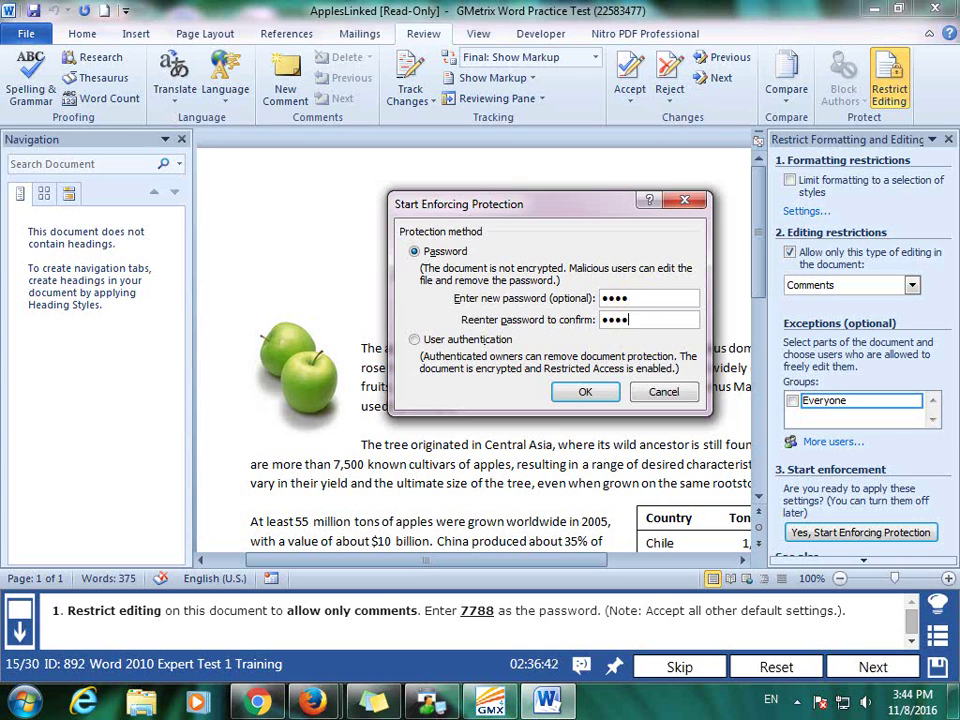
# Step: Start enforcing comments-only protection with the required password, submit the task and advance to task 16
pyautogui.click(582, 398)
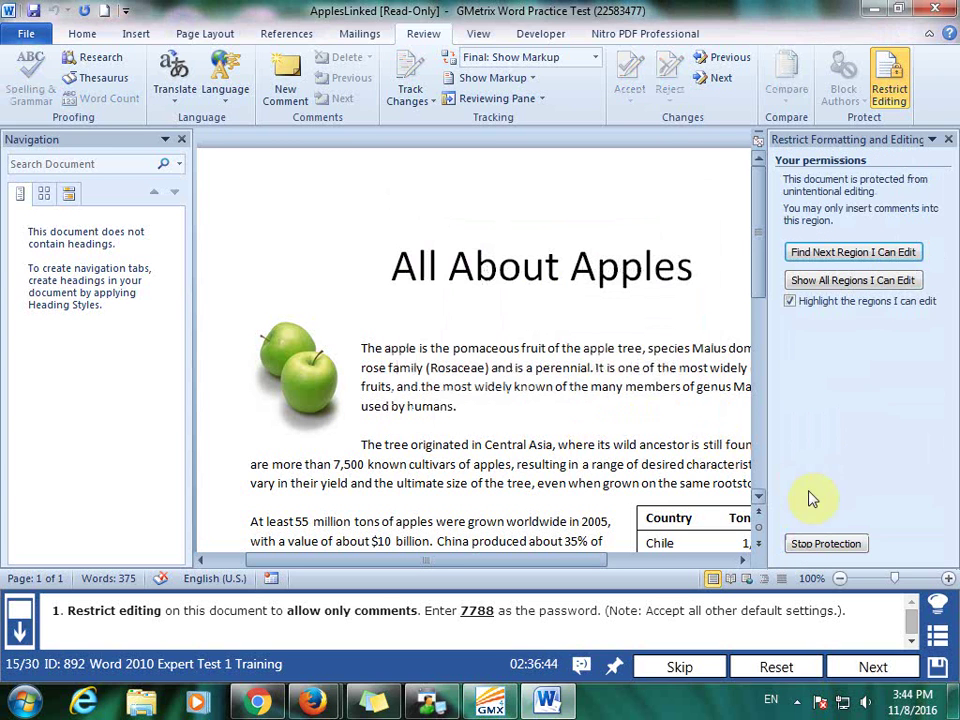
pyautogui.click(906, 665)
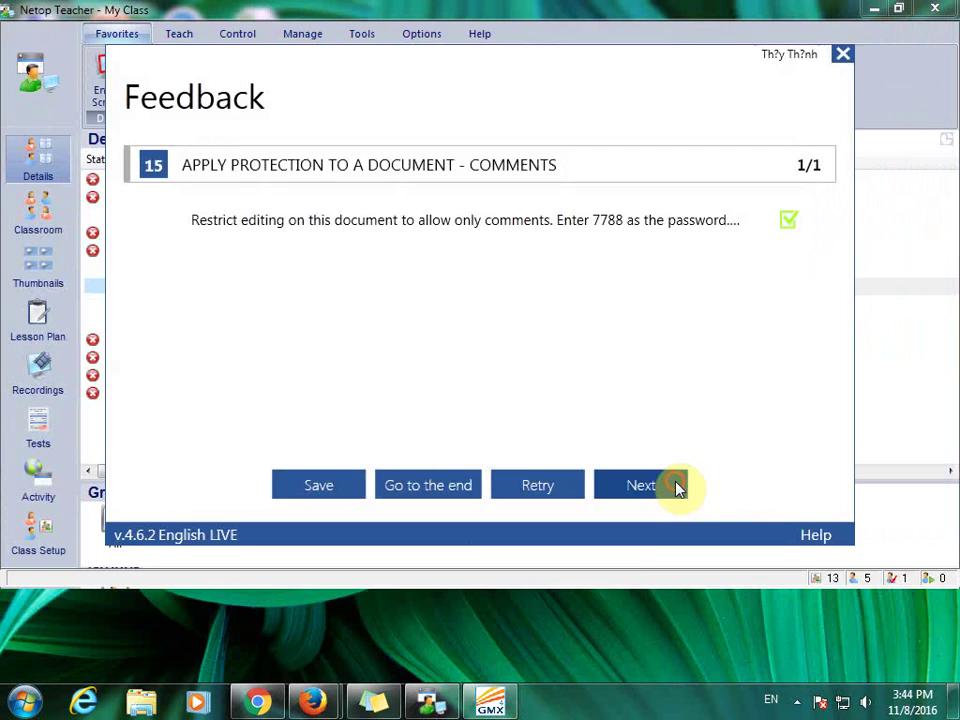
pyautogui.click(677, 486)
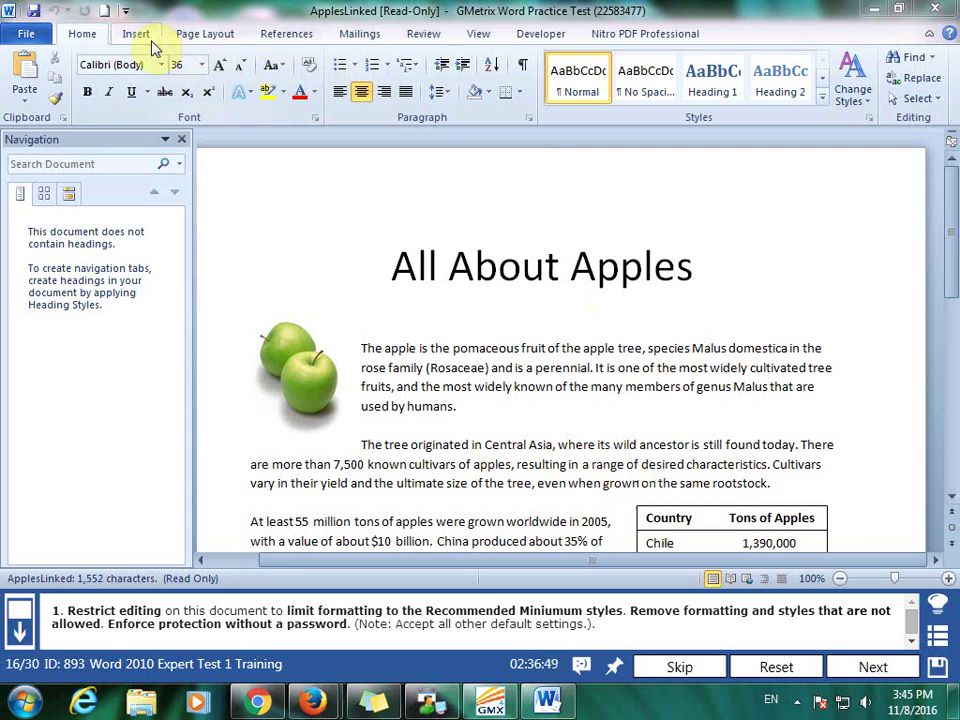
# Step: Limit formatting to the Recommended Minimum styles and remove disallowed formatting from the apples document
pyautogui.click(423, 34)
pyautogui.click(897, 88)
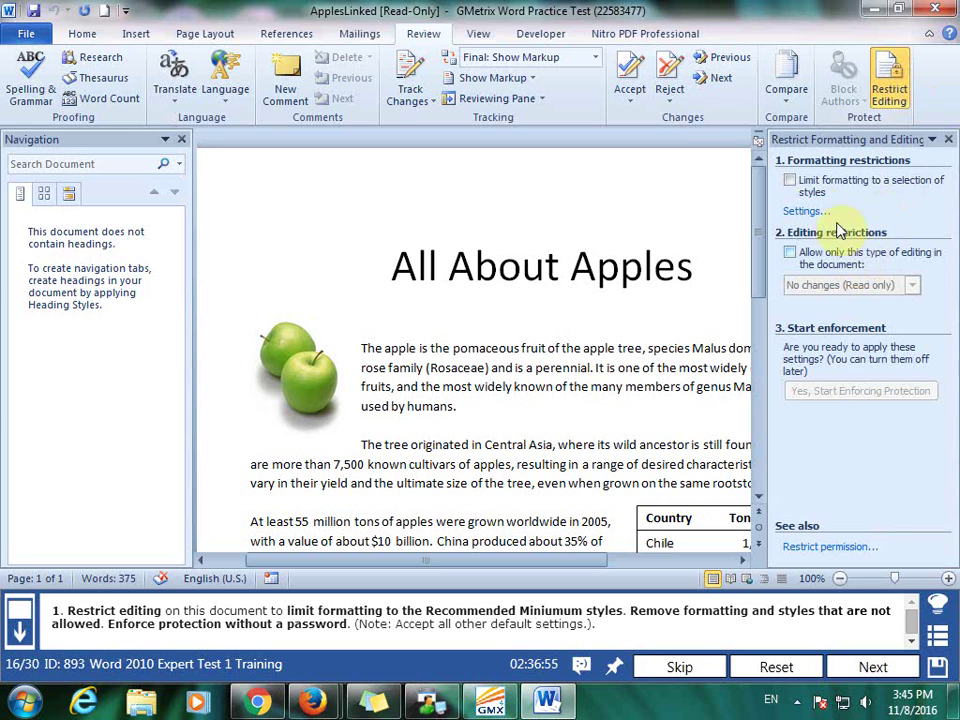
pyautogui.click(806, 182)
pyautogui.click(803, 211)
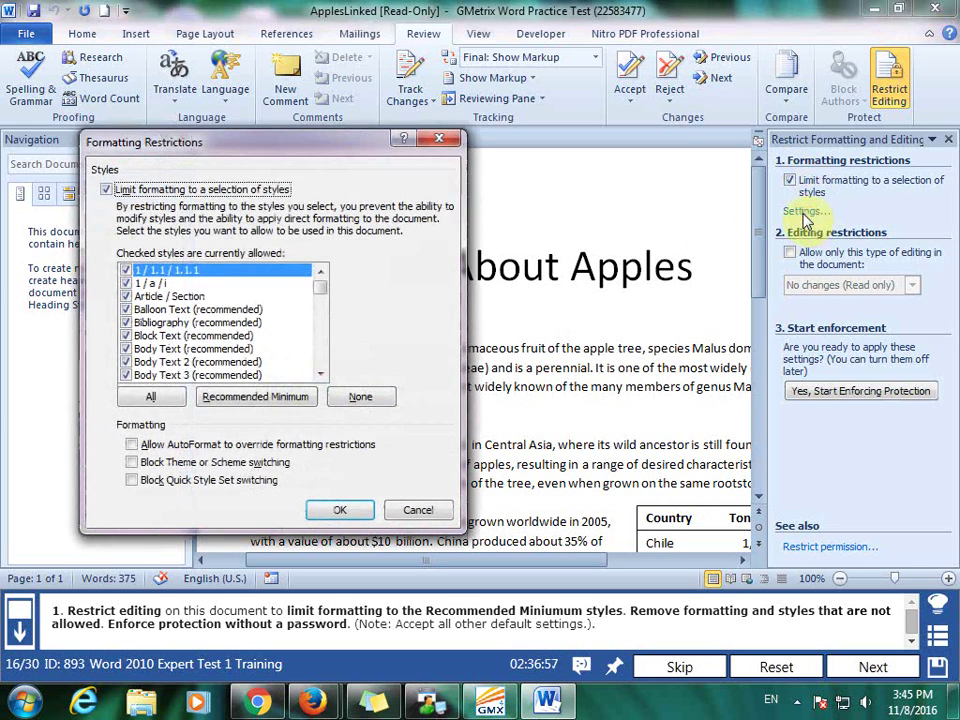
pyautogui.click(255, 398)
pyautogui.click(338, 512)
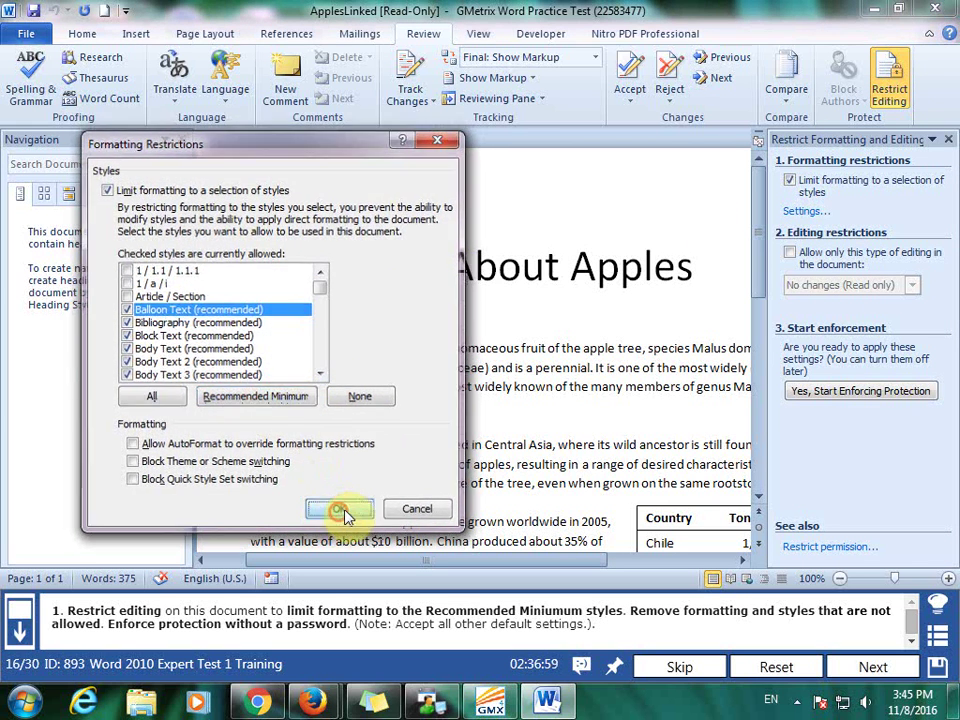
pyautogui.click(407, 350)
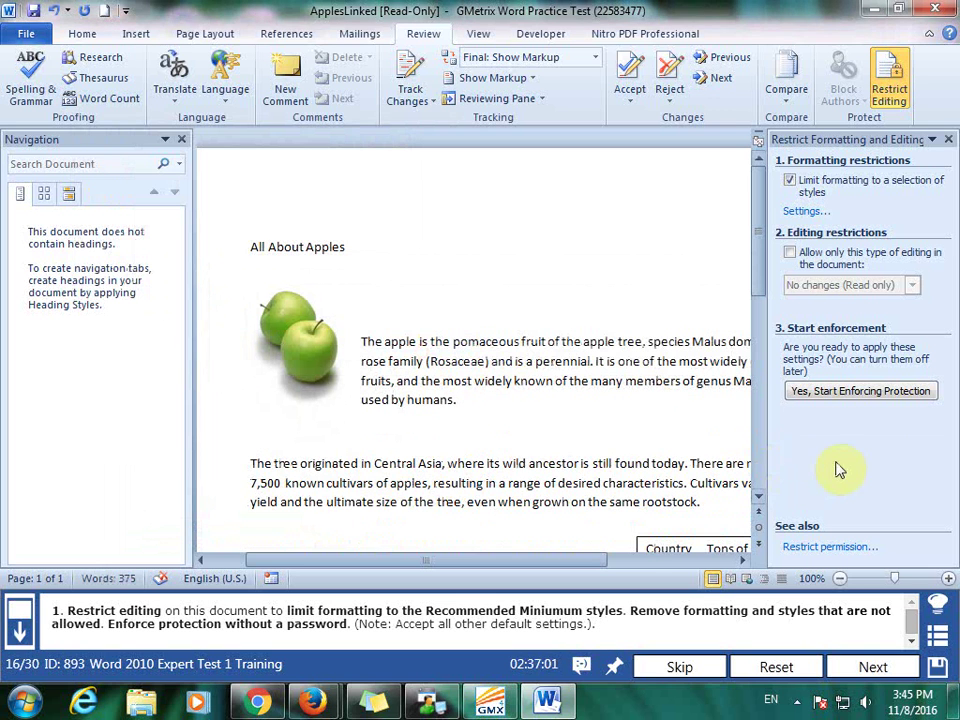
# Step: Enforce the protection without a password, submit the task and advance to task 17
pyautogui.click(866, 393)
pyautogui.click(587, 393)
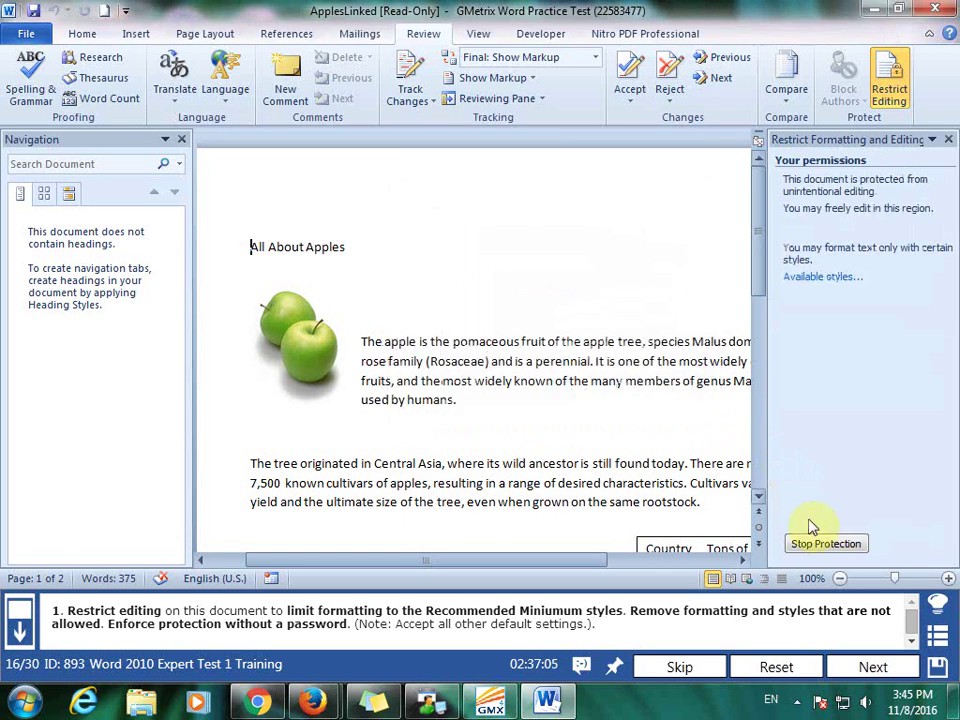
pyautogui.click(876, 657)
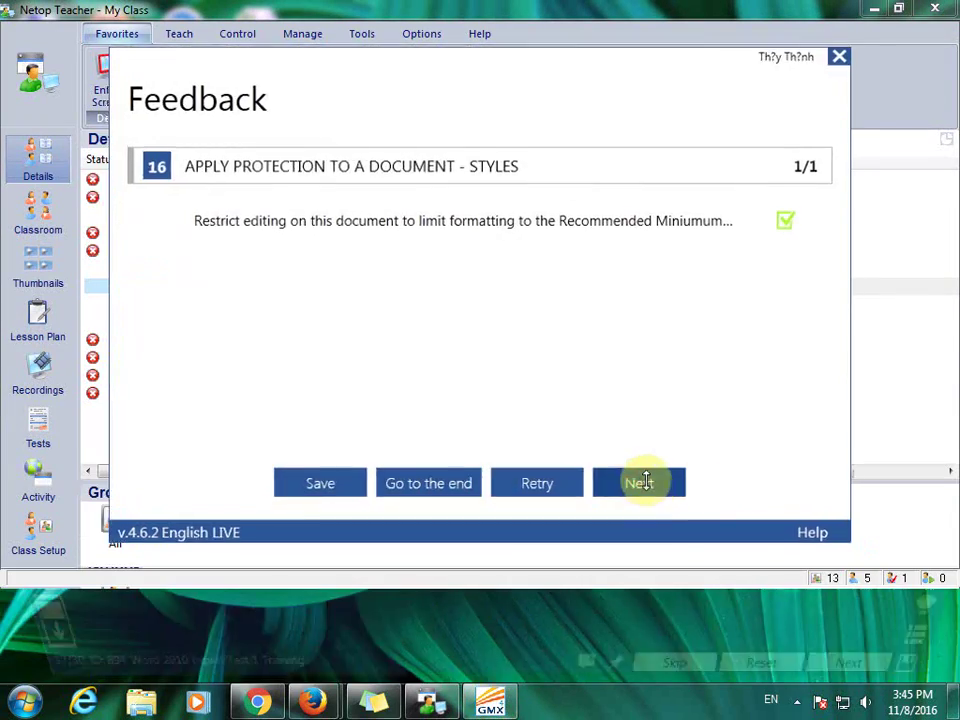
pyautogui.click(643, 485)
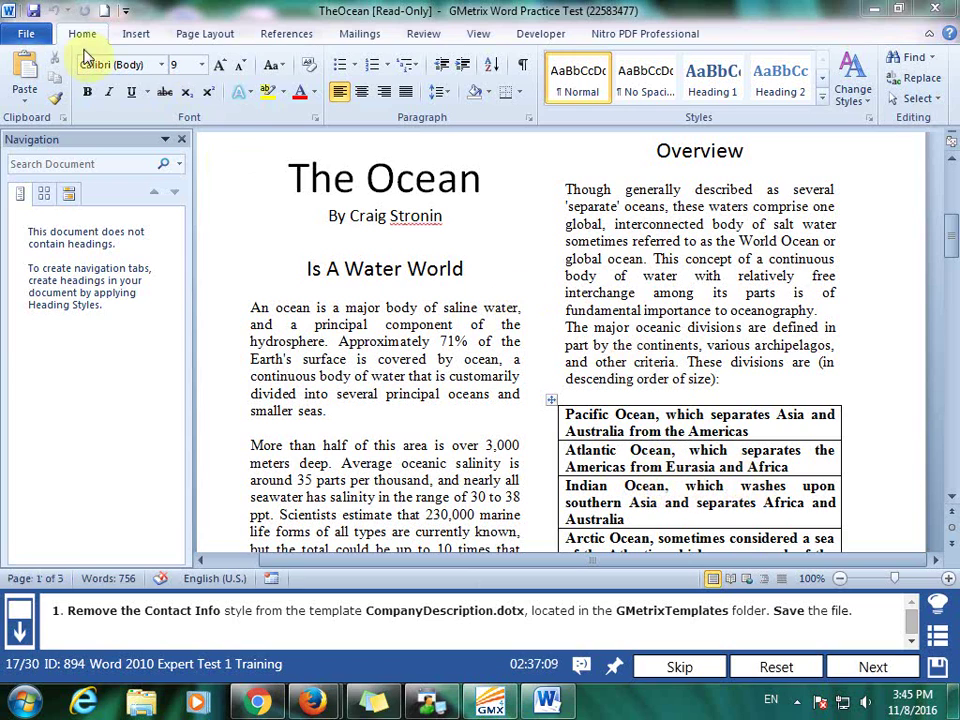
# Step: Open the CompanyDescription template from the GMetrixTemplates folder
pyautogui.click(33, 36)
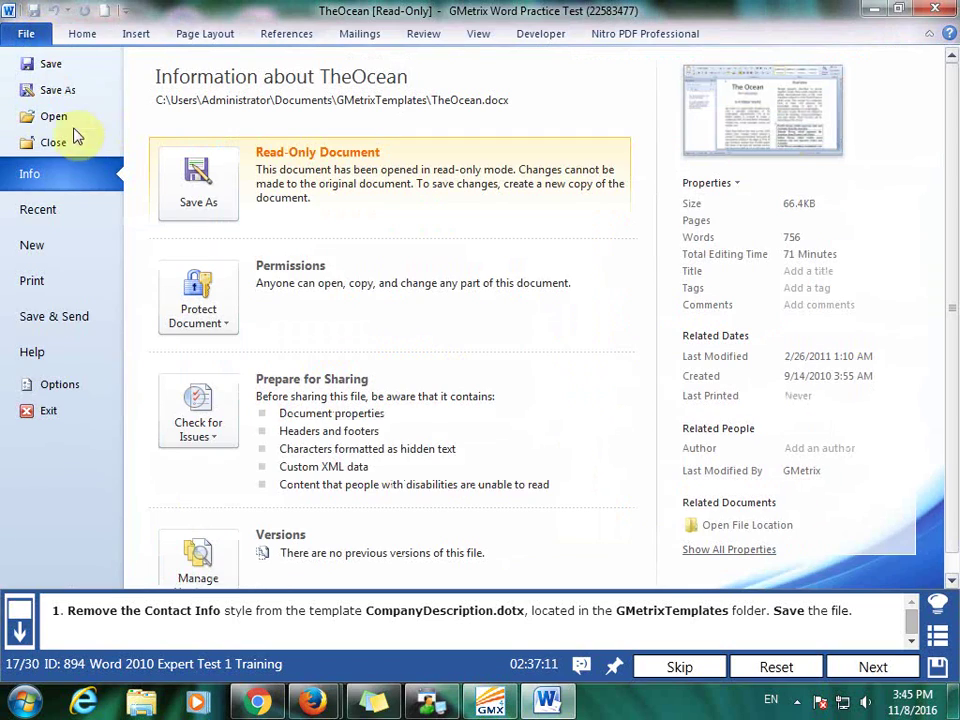
pyautogui.click(60, 116)
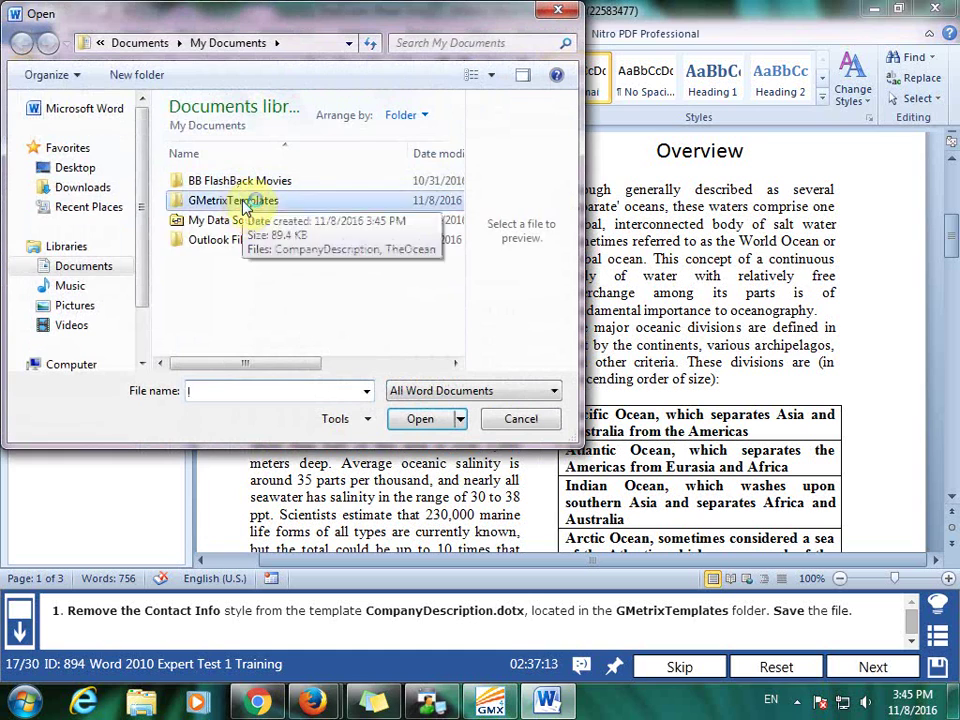
pyautogui.doubleClick(245, 198)
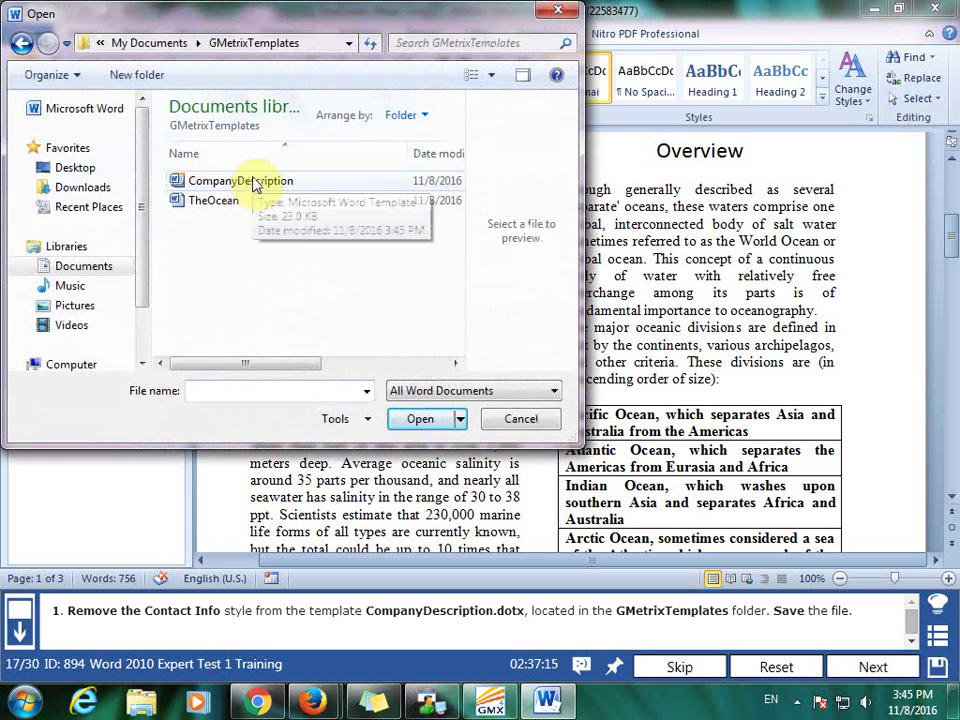
pyautogui.click(254, 183)
pyautogui.click(432, 426)
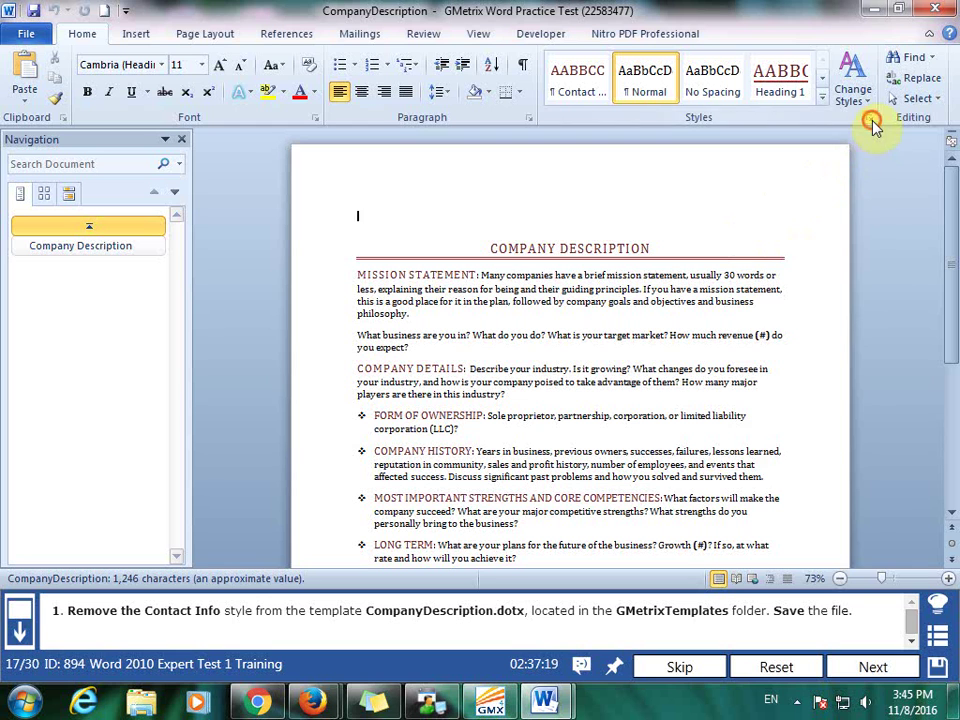
# Step: Delete the Contact Info style from the Styles pane
pyautogui.click(870, 119)
pyautogui.rightClick(830, 194)
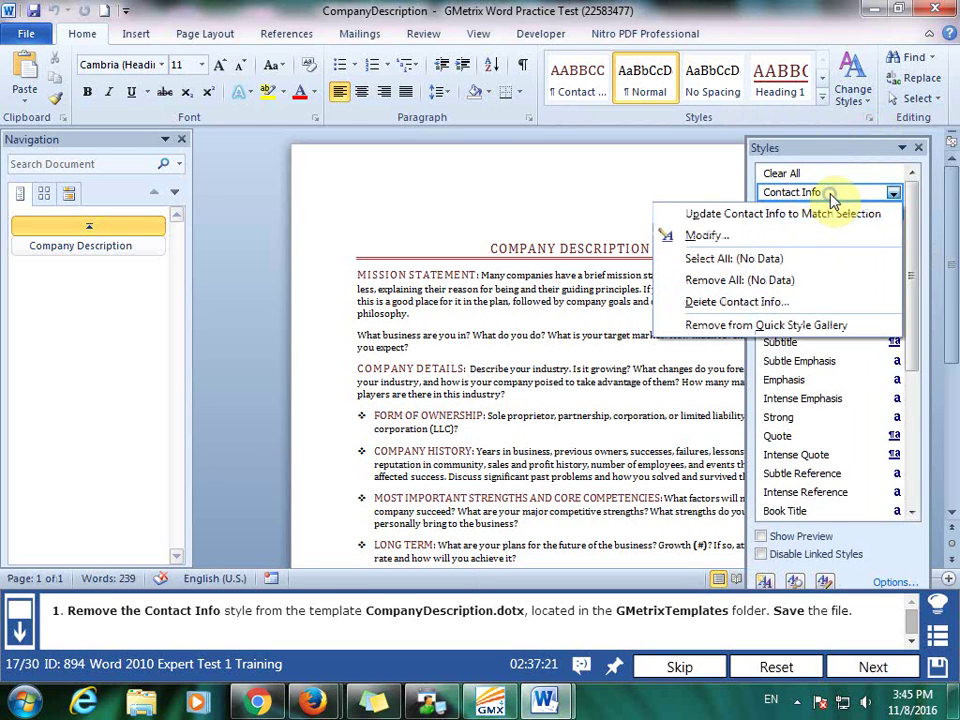
pyautogui.click(786, 302)
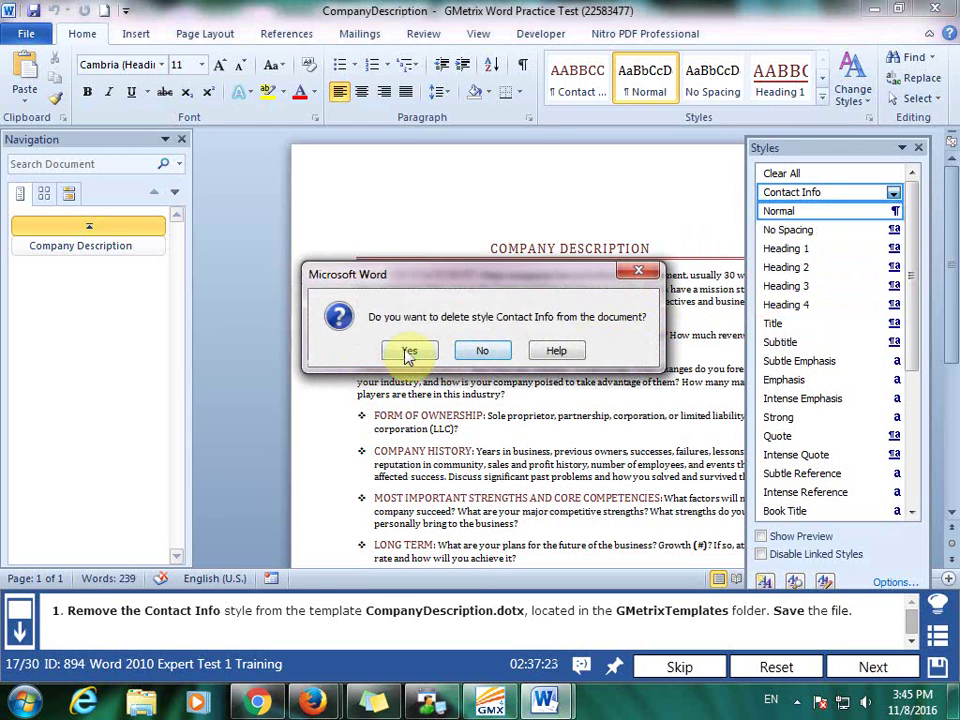
pyautogui.click(405, 350)
# Step: Submit the style-deletion task for checking and advance to task 18
pyautogui.click(891, 668)
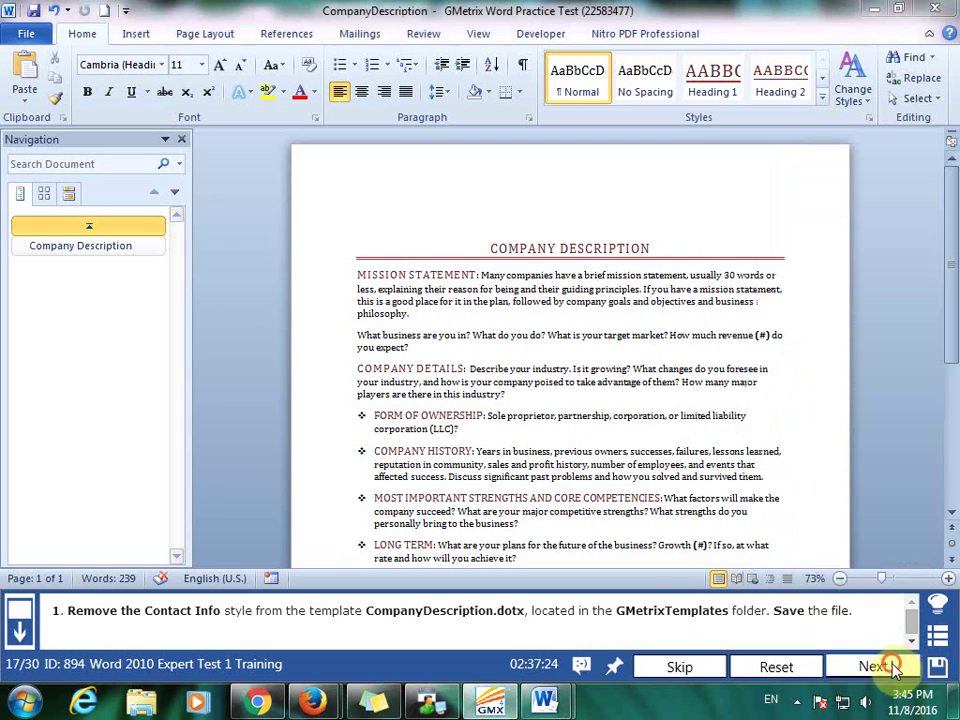
pyautogui.click(776, 432)
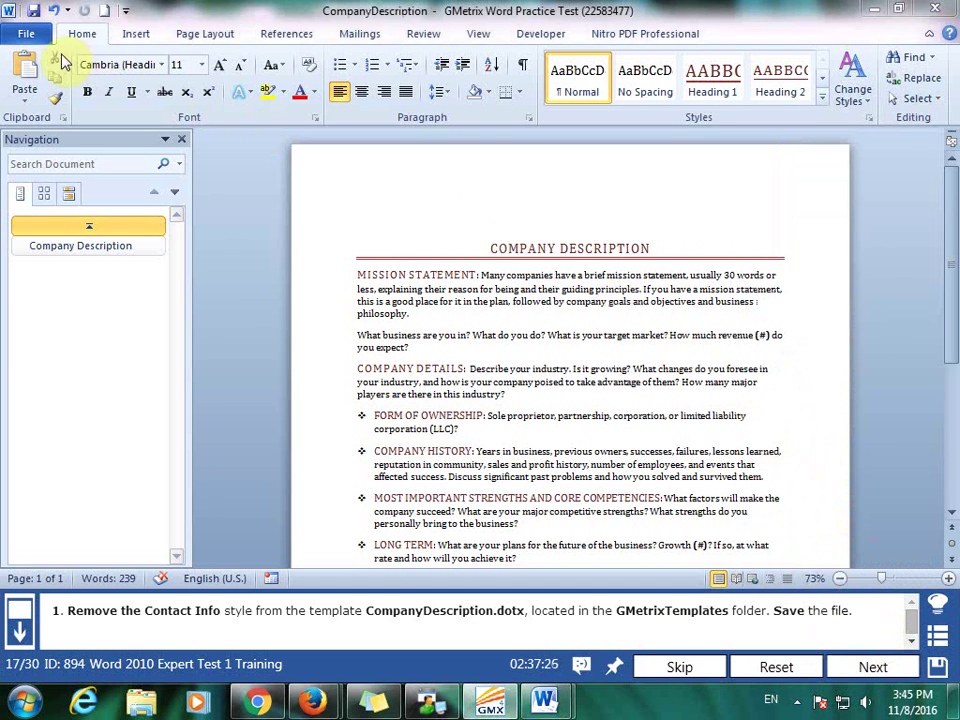
pyautogui.click(33, 13)
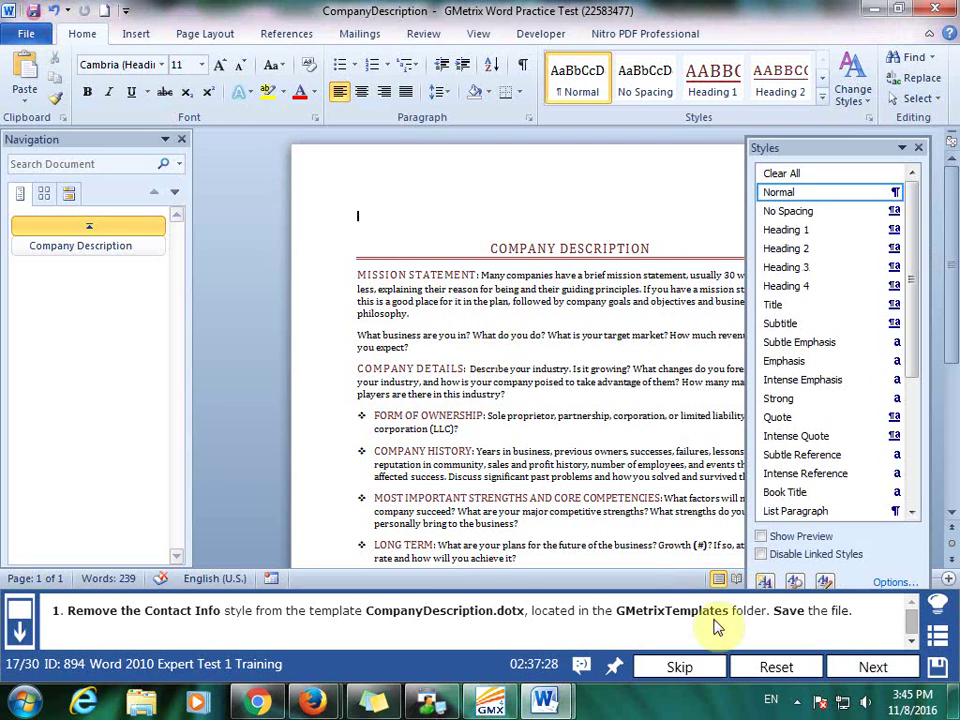
pyautogui.click(891, 675)
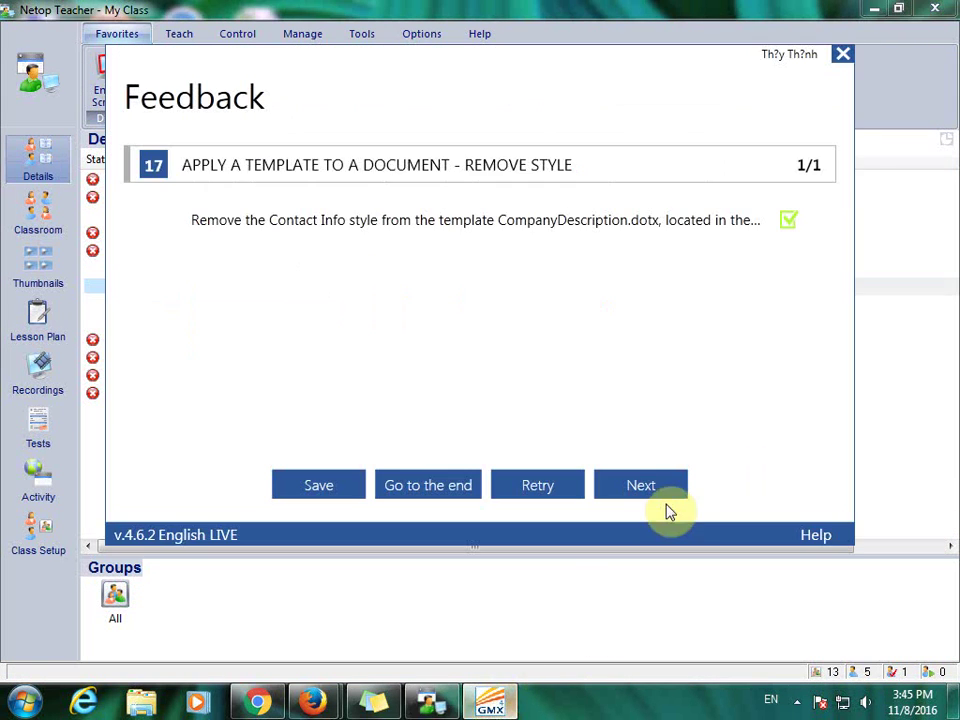
pyautogui.click(660, 487)
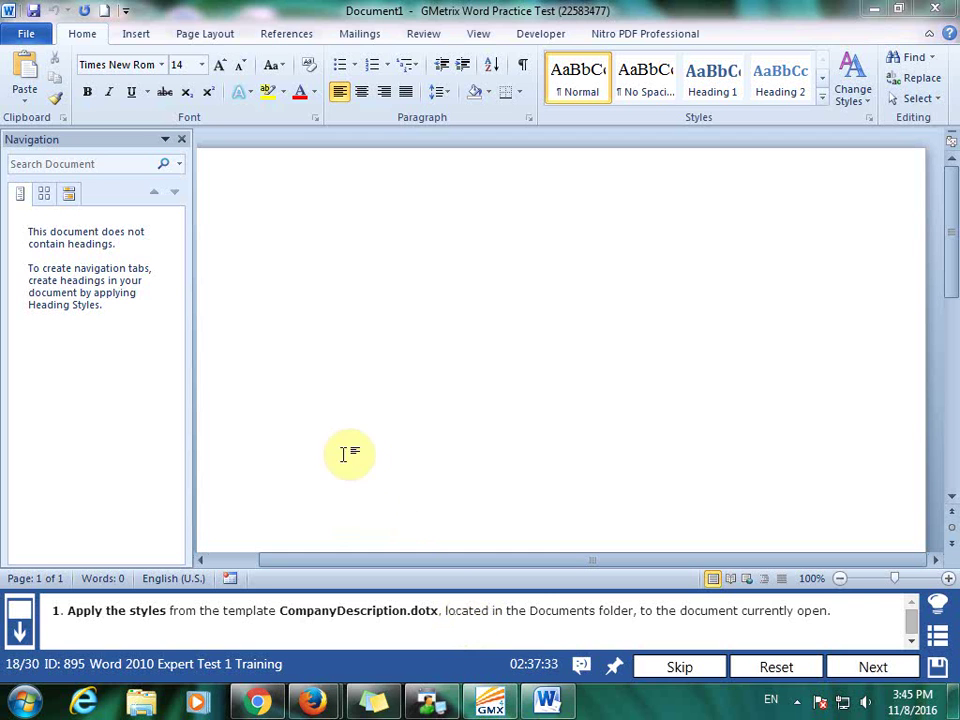
# Step: Attach GMetrixTemplates\CompanyDescription with automatic style updating, then submit and advance to task 19
pyautogui.click(539, 35)
pyautogui.click(751, 79)
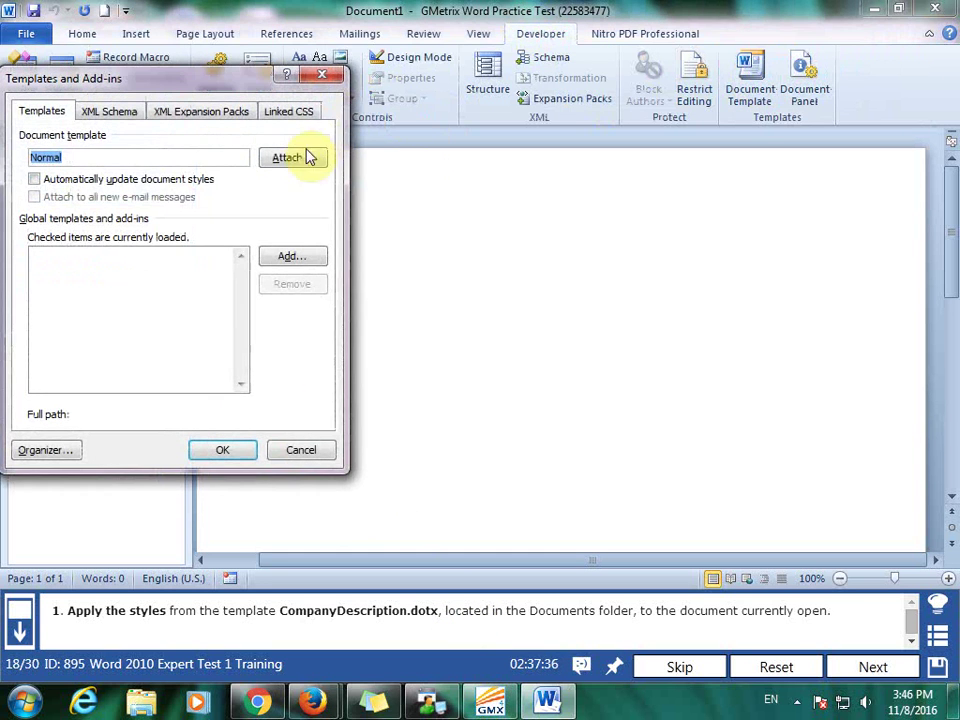
pyautogui.click(296, 158)
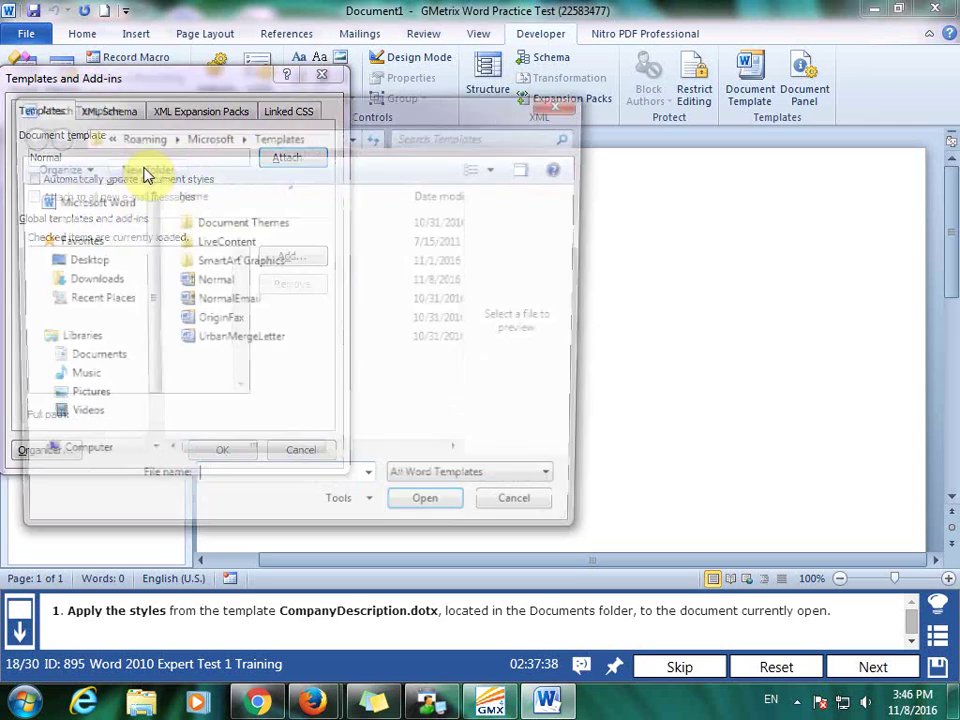
pyautogui.click(118, 362)
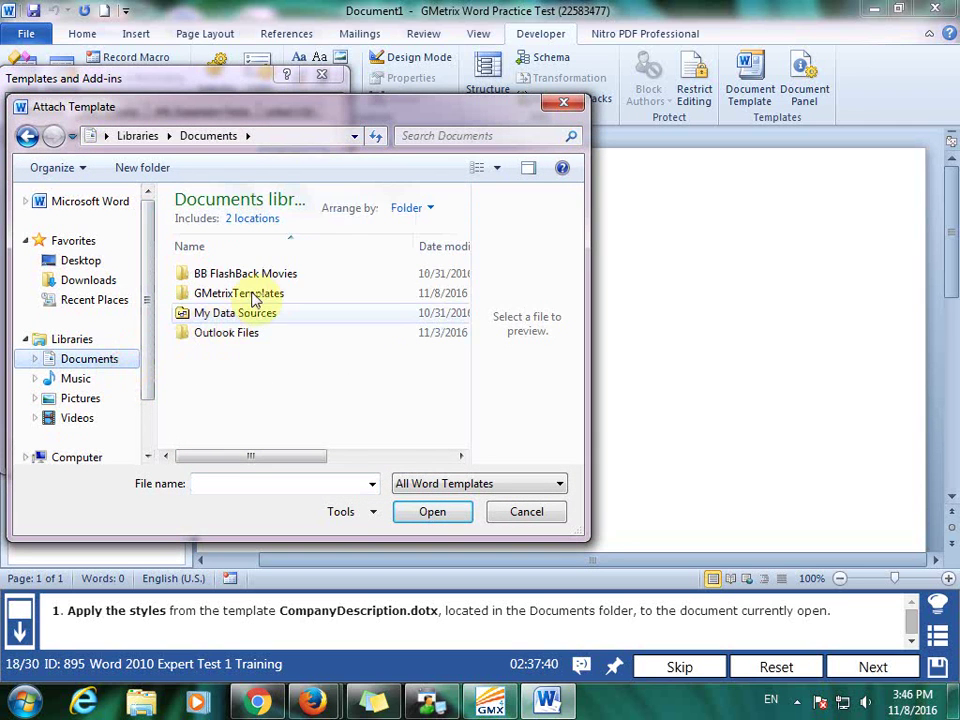
pyautogui.doubleClick(260, 293)
pyautogui.doubleClick(253, 279)
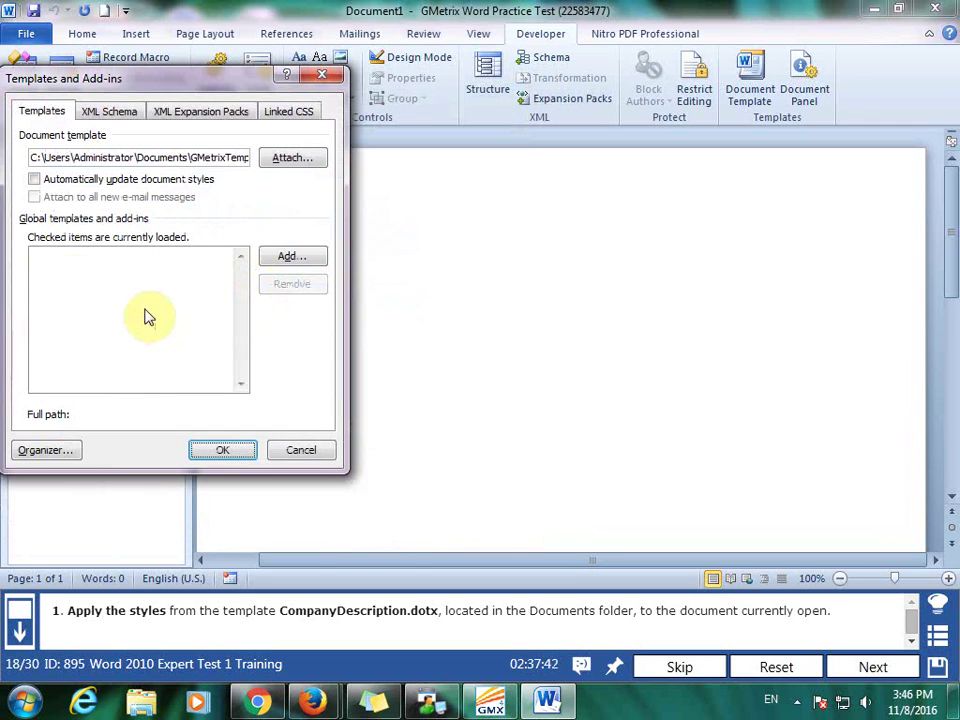
pyautogui.click(75, 179)
pyautogui.click(224, 447)
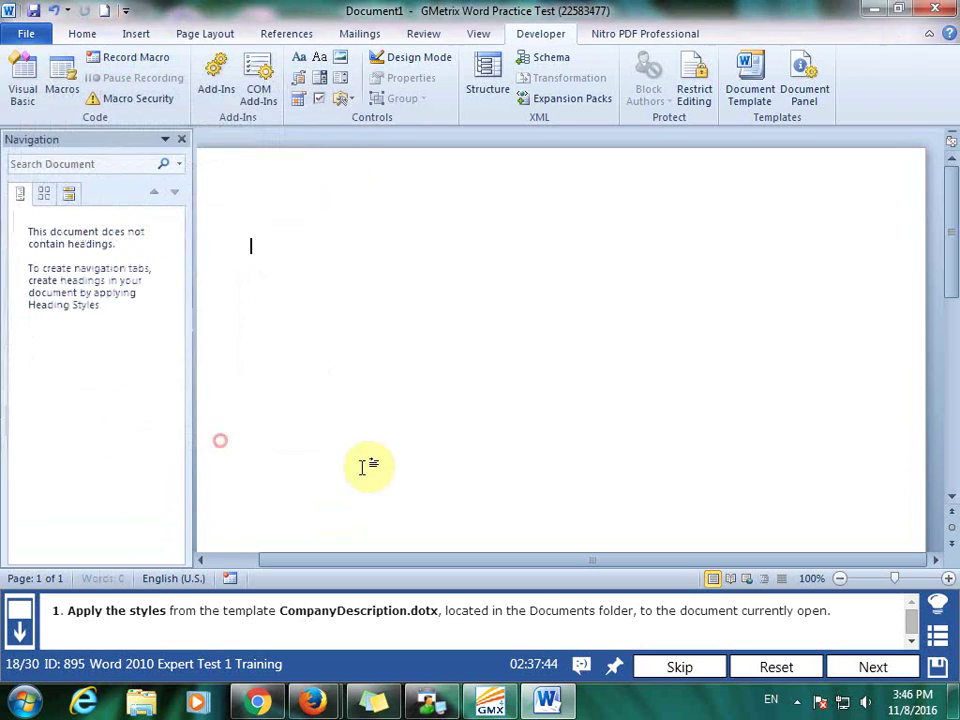
pyautogui.click(848, 668)
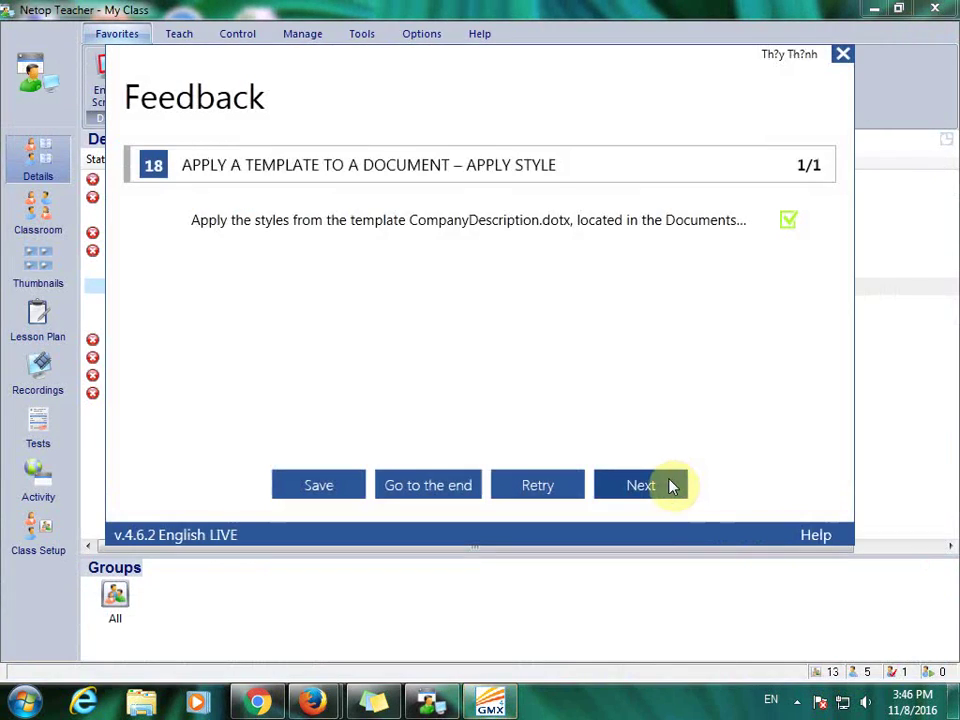
pyautogui.click(671, 486)
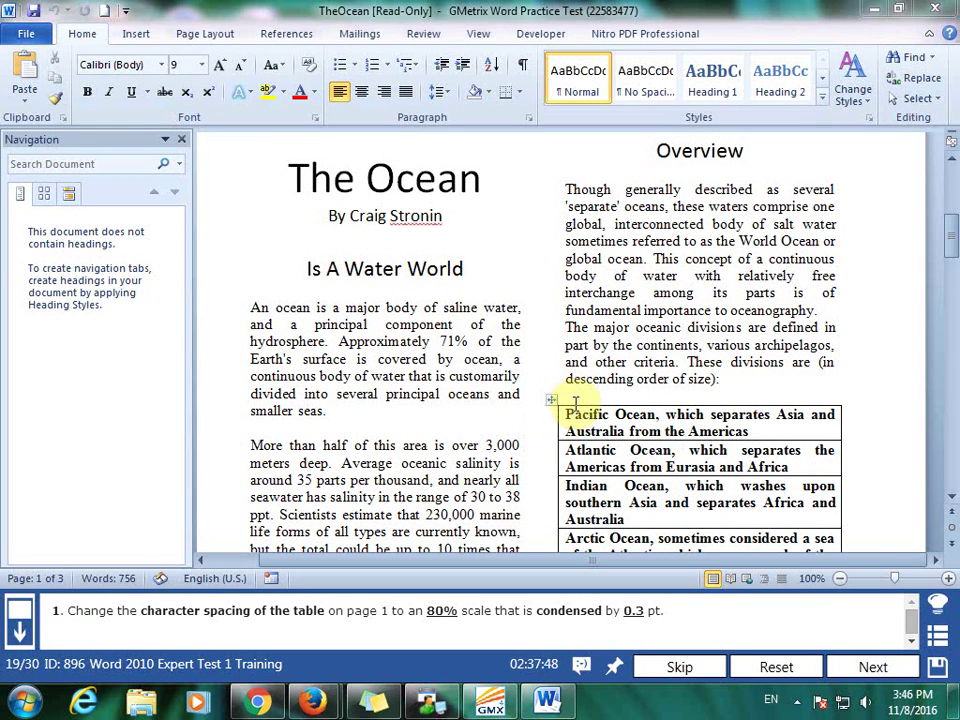
# Step: Select the ocean table and set its text to 80% scale, condensed by 0.3 pt
pyautogui.rightClick(550, 401)
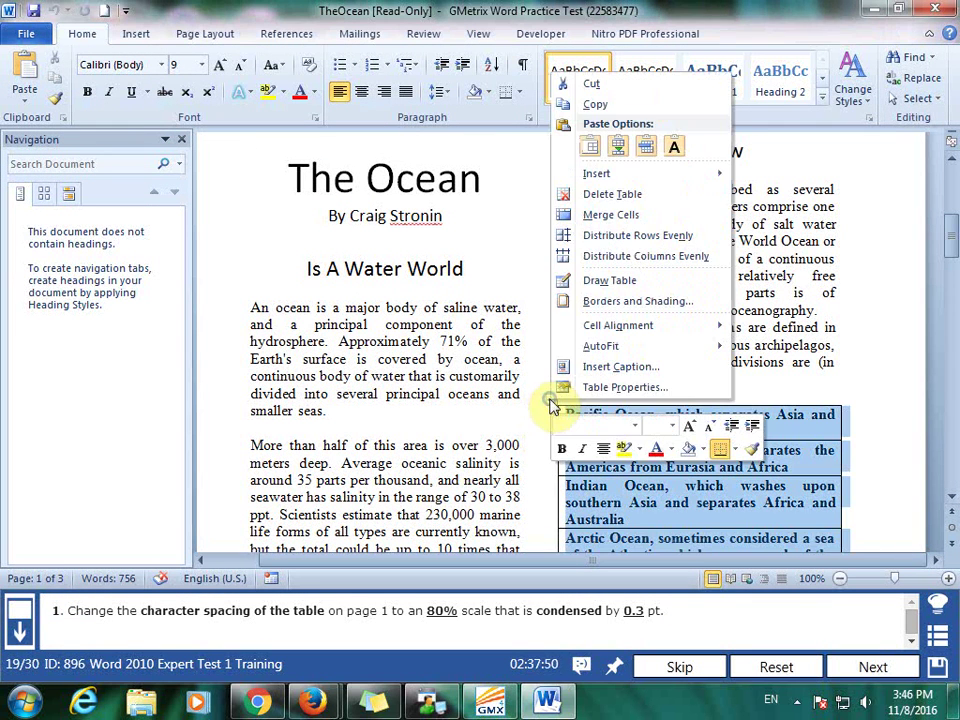
pyautogui.click(566, 387)
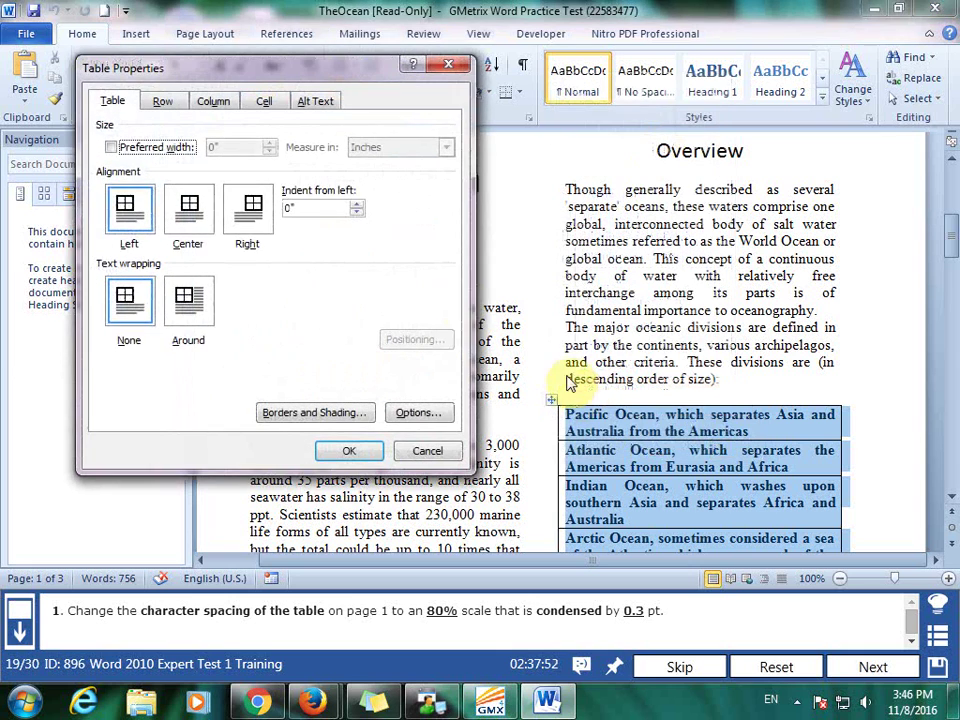
pyautogui.click(449, 66)
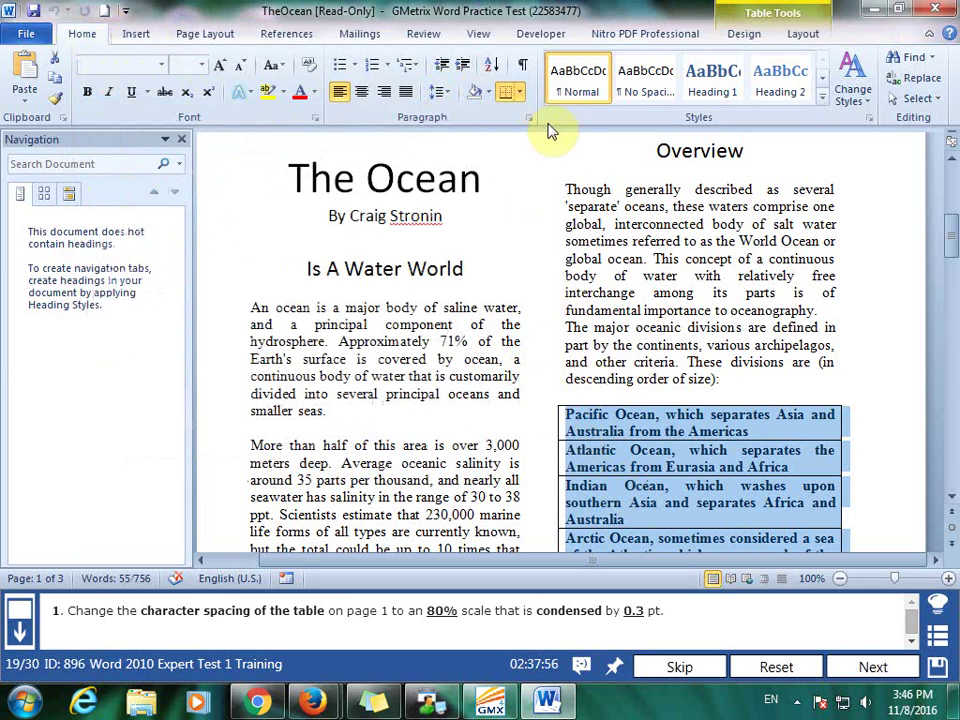
pyautogui.hotkey('ctrl', 'd')
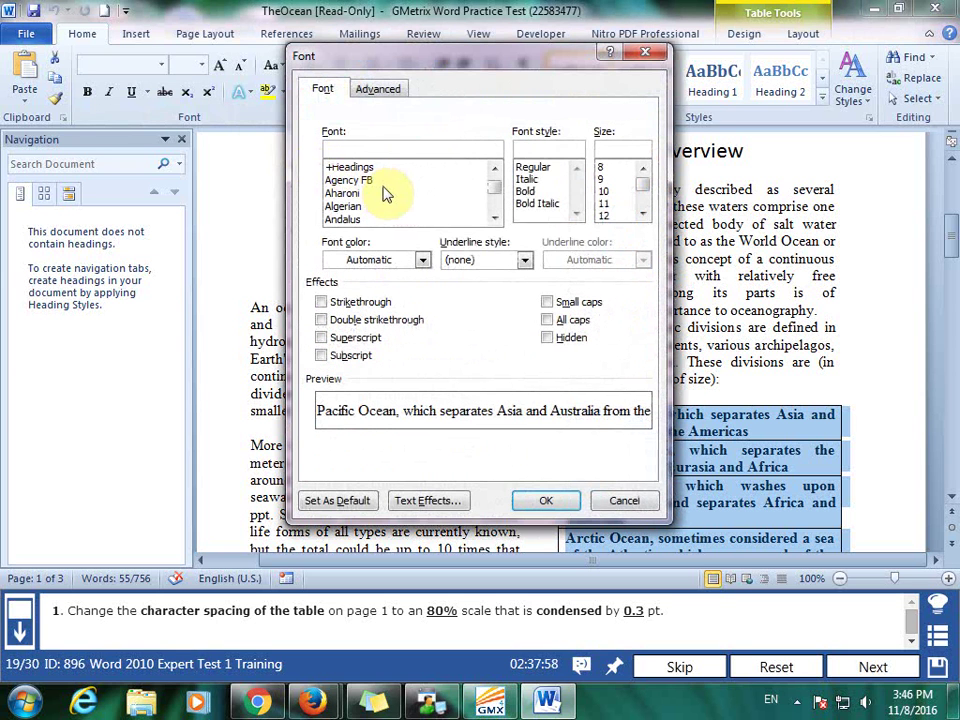
pyautogui.click(381, 89)
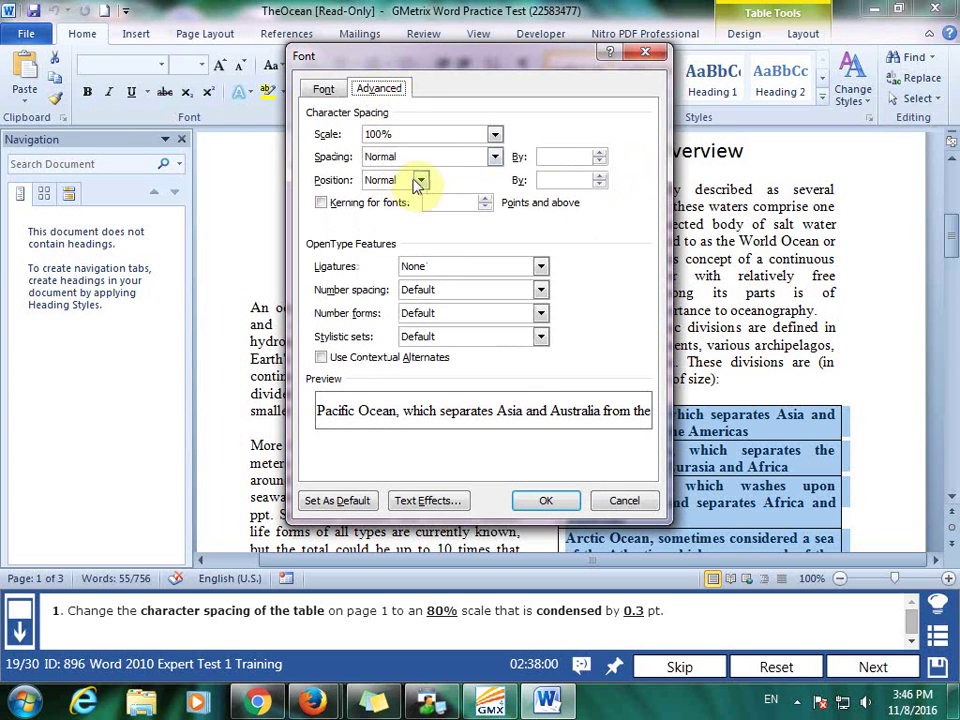
pyautogui.click(494, 135)
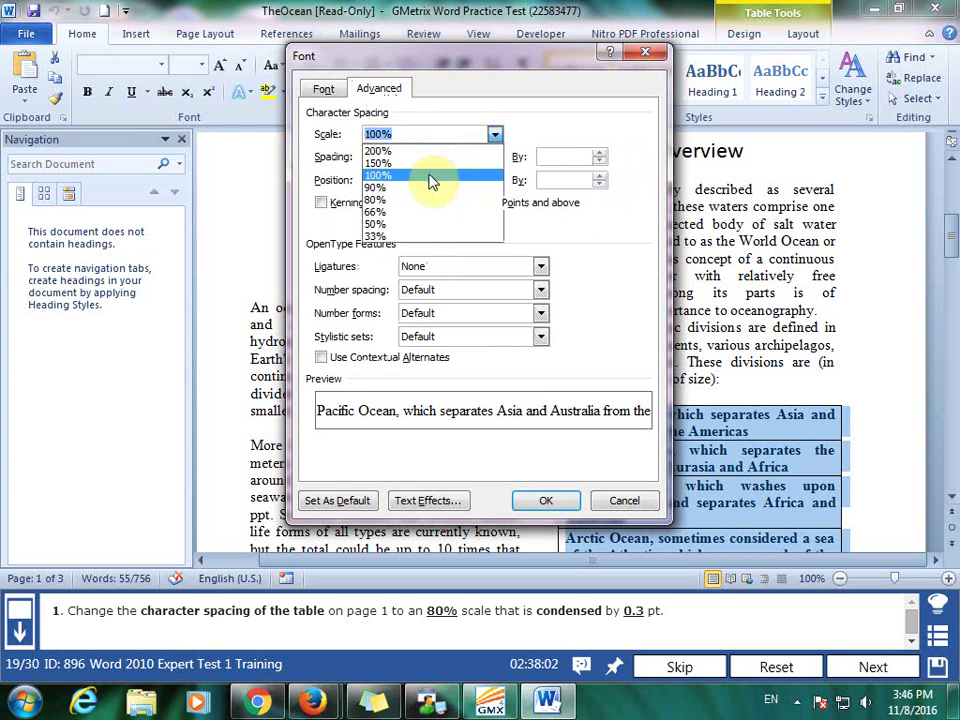
pyautogui.click(412, 197)
pyautogui.click(494, 157)
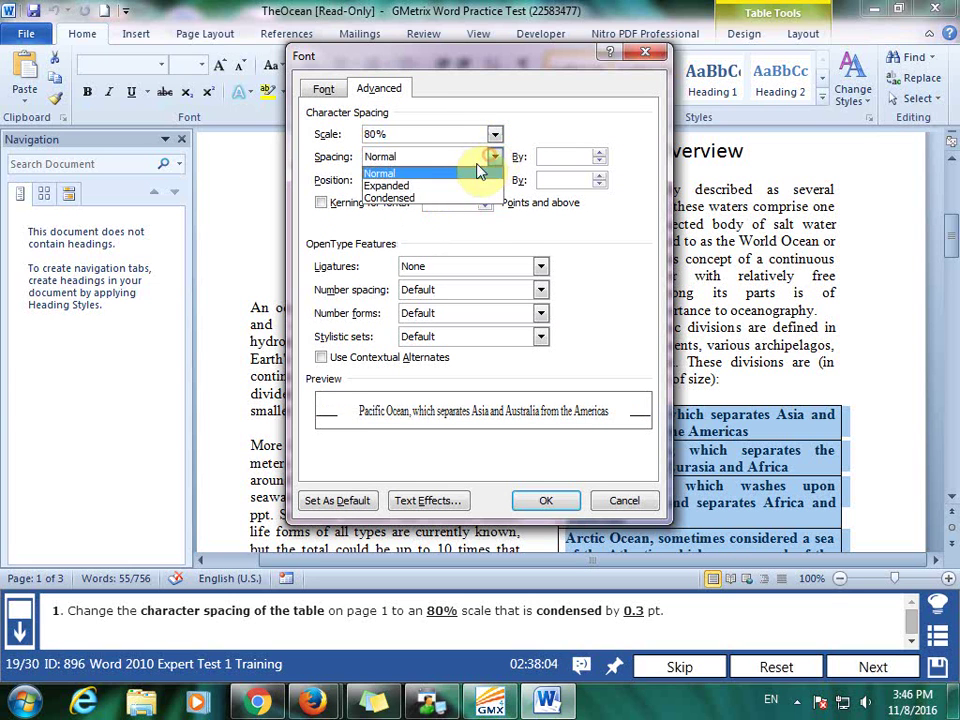
pyautogui.click(420, 199)
pyautogui.doubleClick(564, 157)
pyautogui.write('0.3')
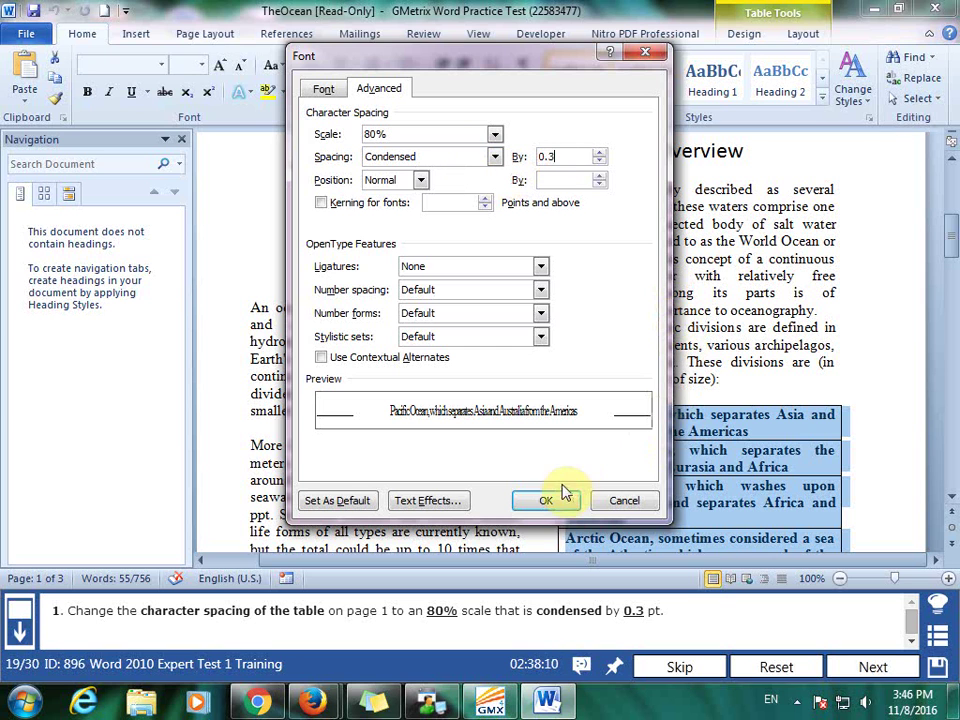
pyautogui.click(546, 500)
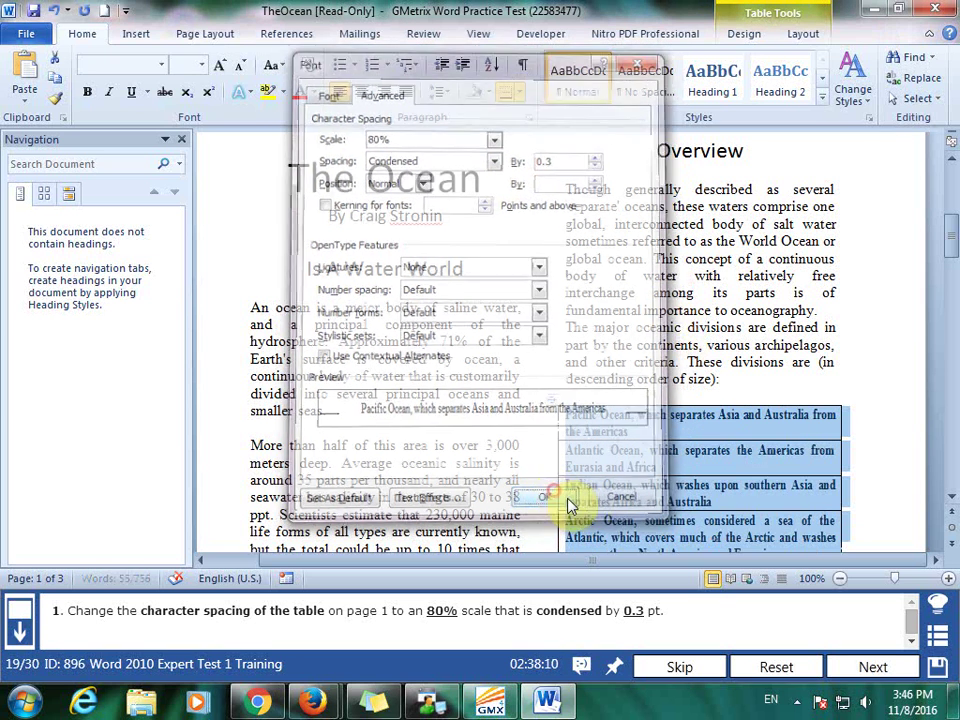
# Step: Submit the character-spacing task and advance to task 20
pyautogui.click(871, 665)
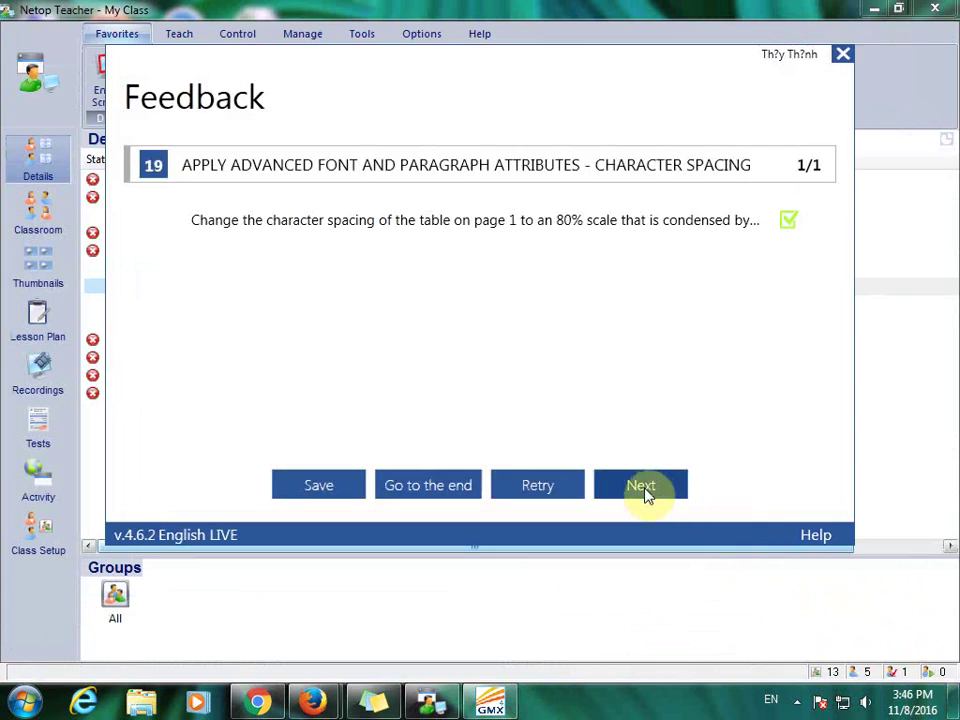
pyautogui.click(642, 486)
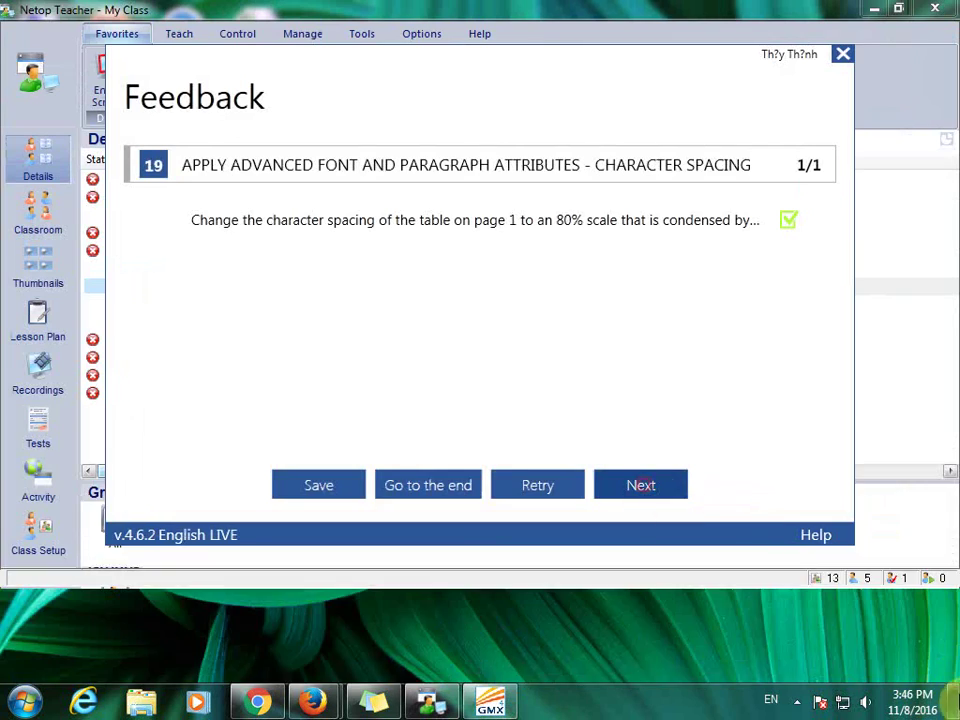
pyautogui.moveTo(880, 704); pyautogui.dragTo(832, 512)
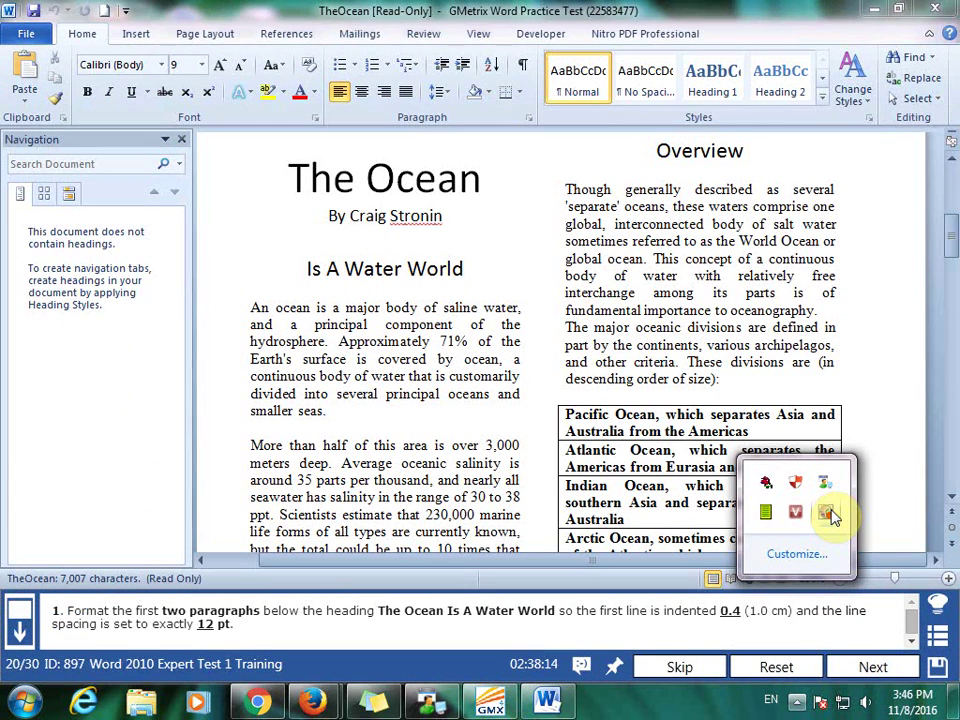
# Step: Go to the top and select the two paragraphs under Is A Water World
pyautogui.rightClick(831, 515)
pyautogui.click(819, 272)
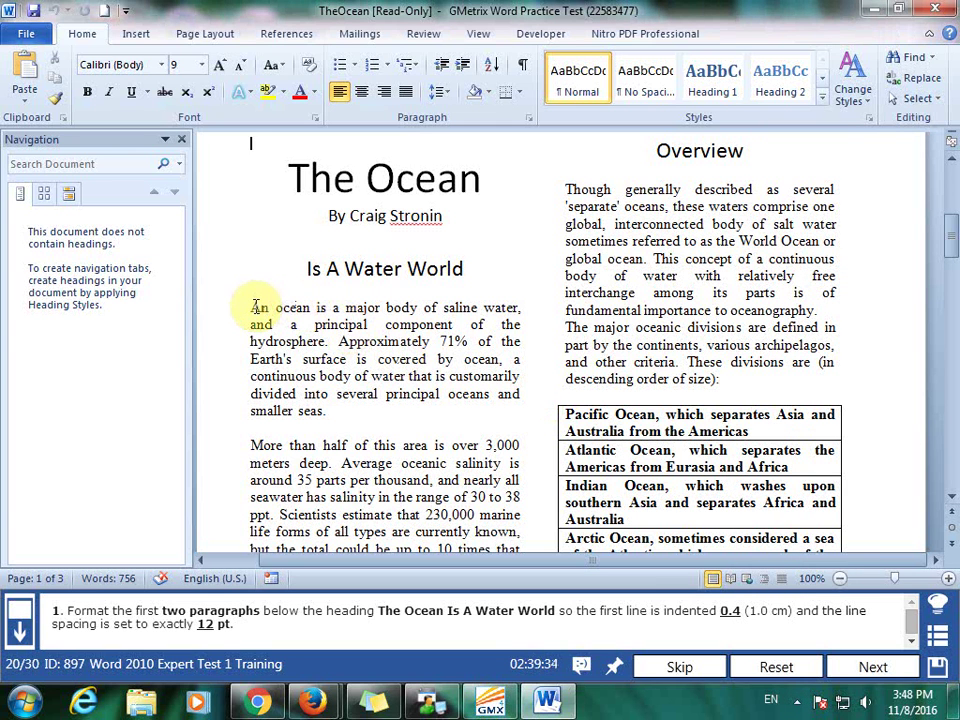
pyautogui.moveTo(251, 307); pyautogui.dragTo(363, 489)
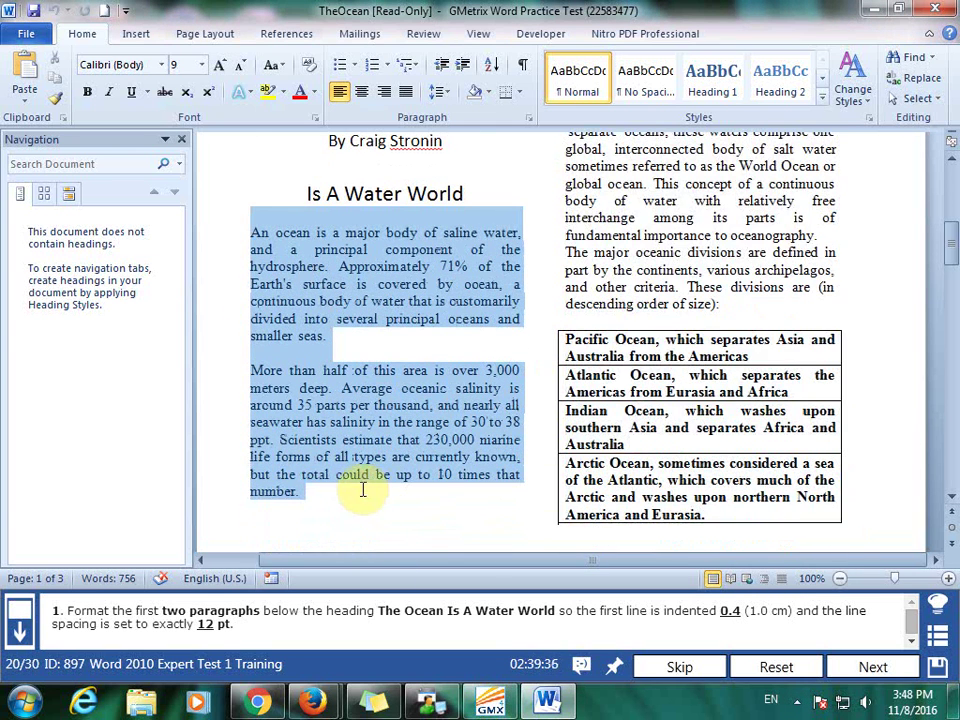
# Step: Give them a 0.4" first-line indent and exactly 12 pt line spacing, then submit
pyautogui.click(525, 118)
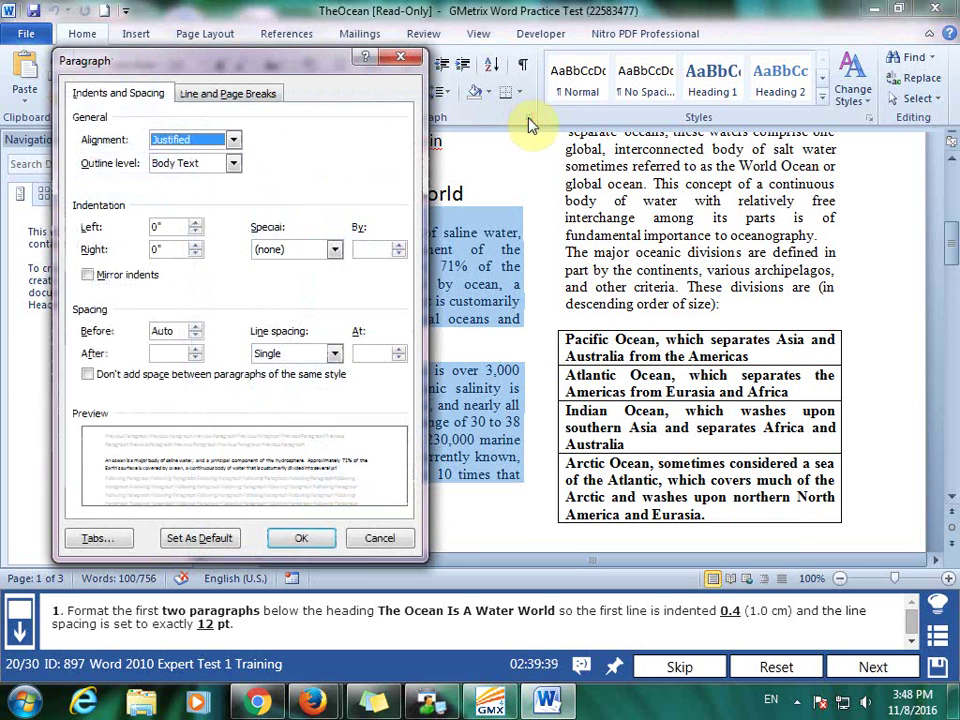
pyautogui.click(303, 250)
pyautogui.click(288, 279)
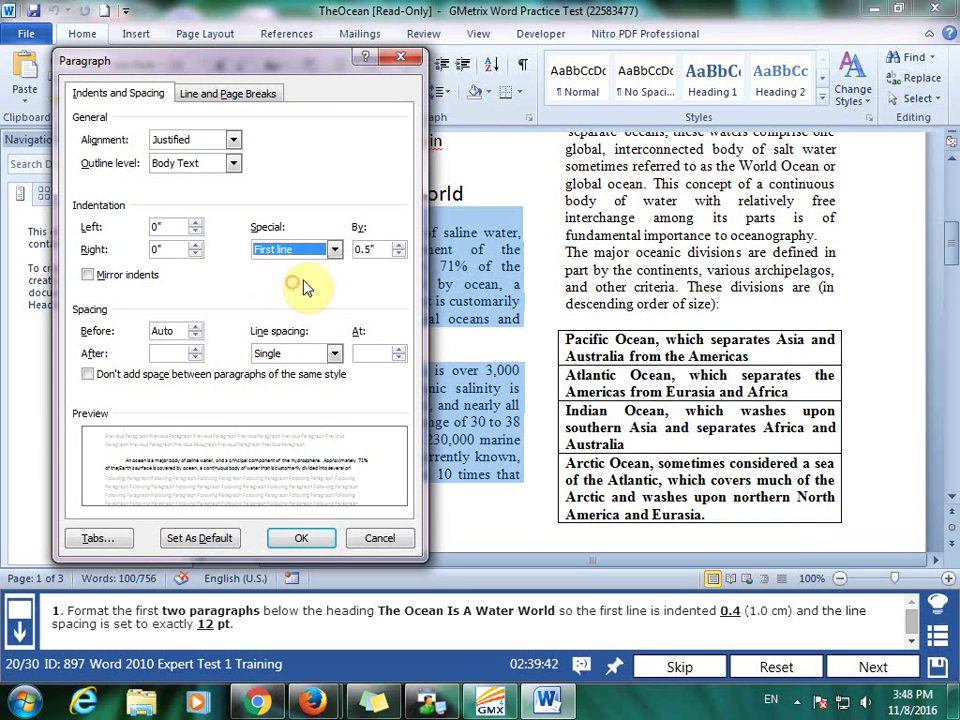
pyautogui.click(399, 256)
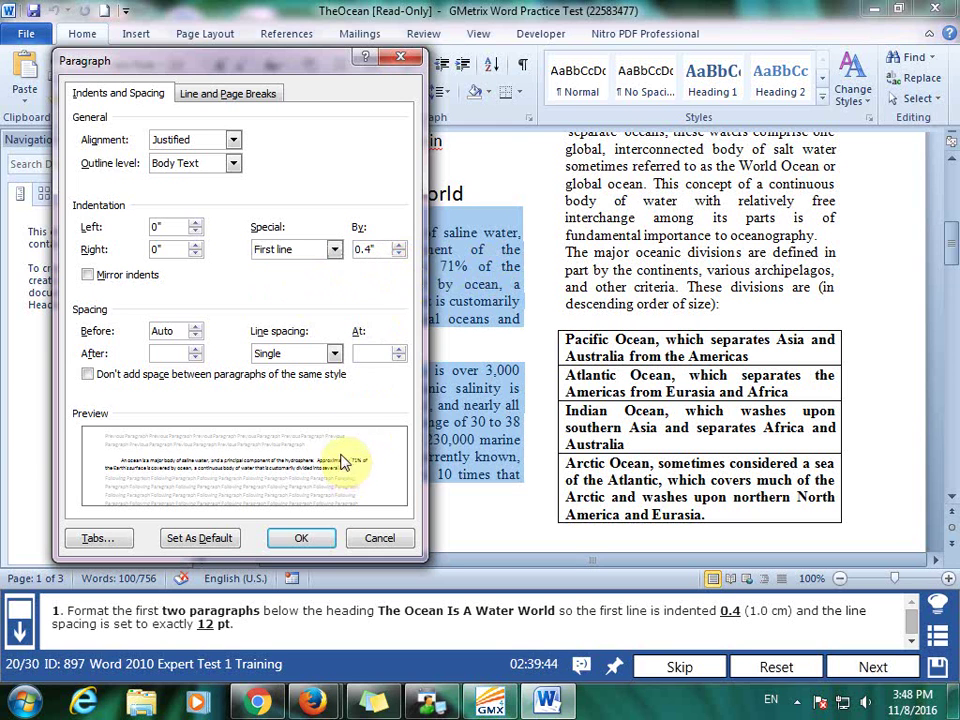
pyautogui.click(333, 354)
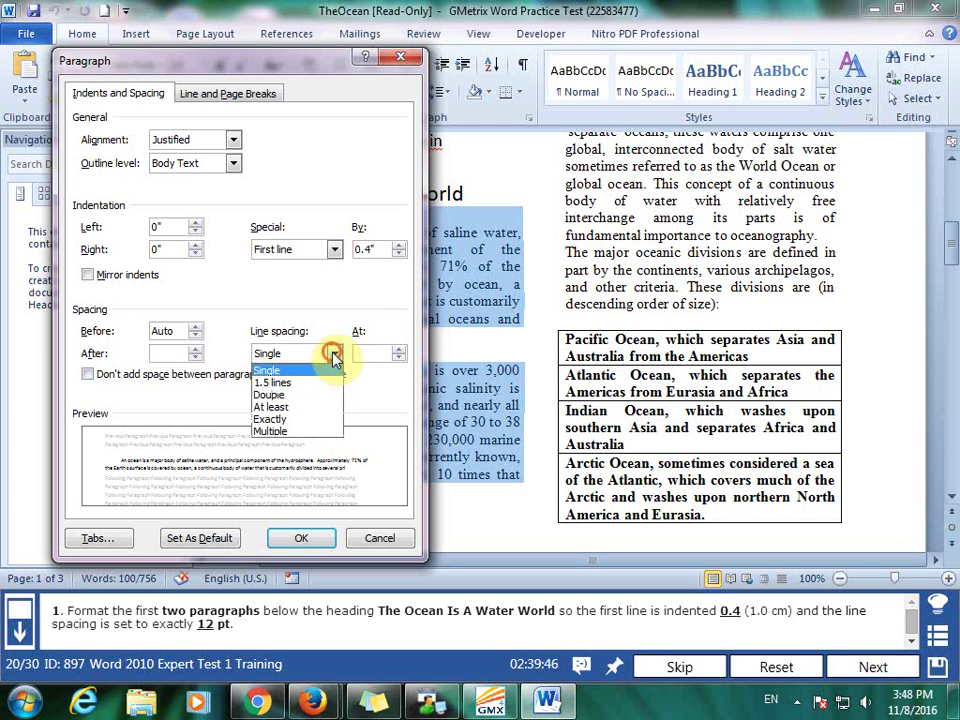
pyautogui.click(311, 421)
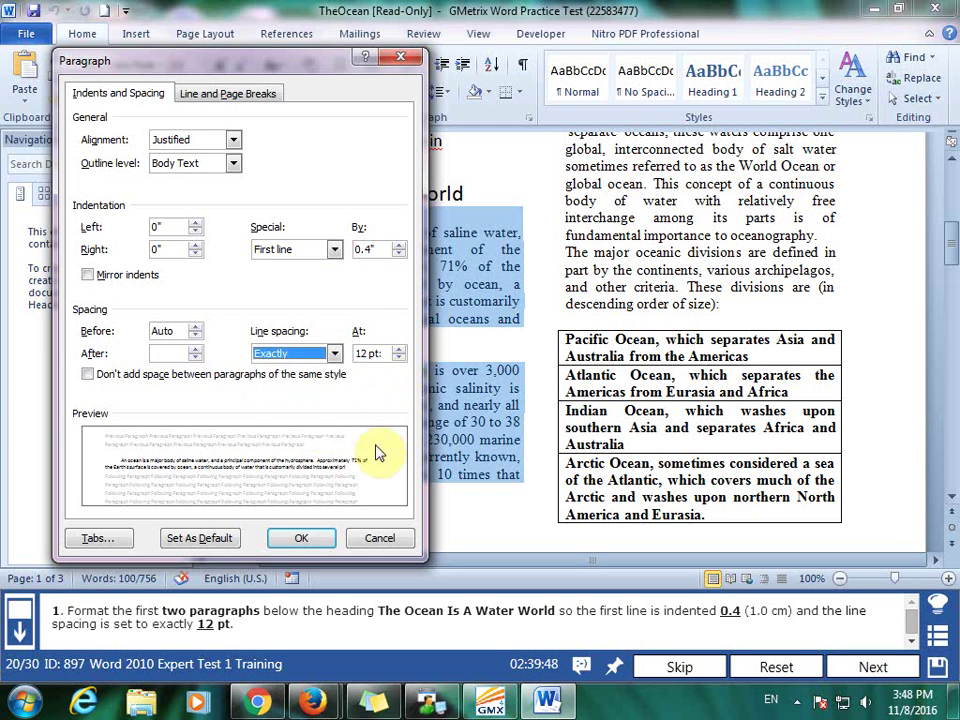
pyautogui.click(315, 540)
pyautogui.click(463, 467)
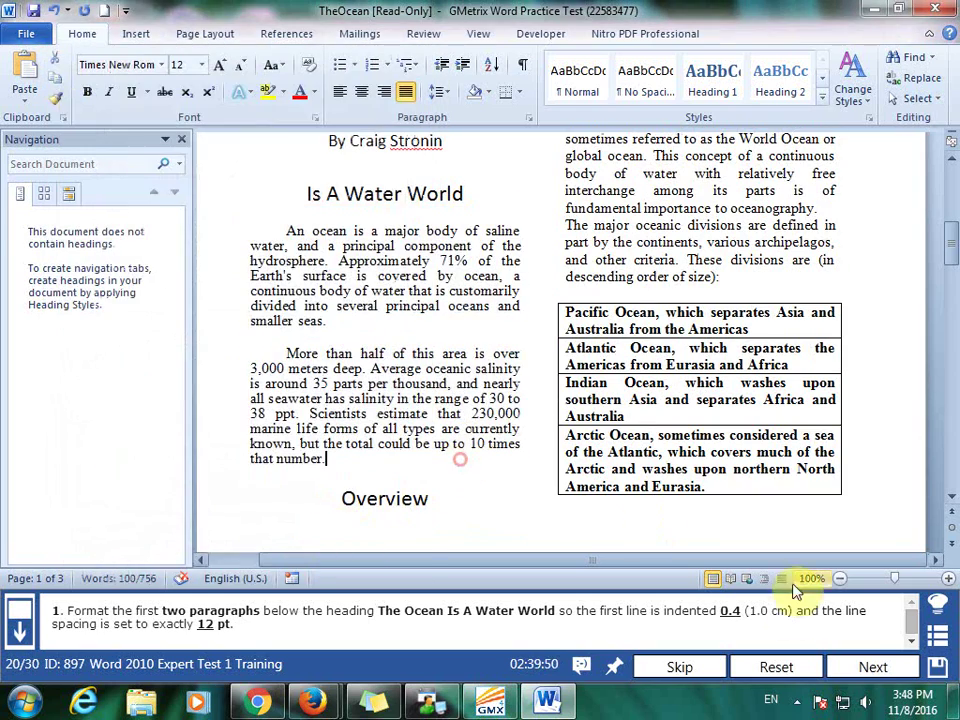
pyautogui.click(869, 665)
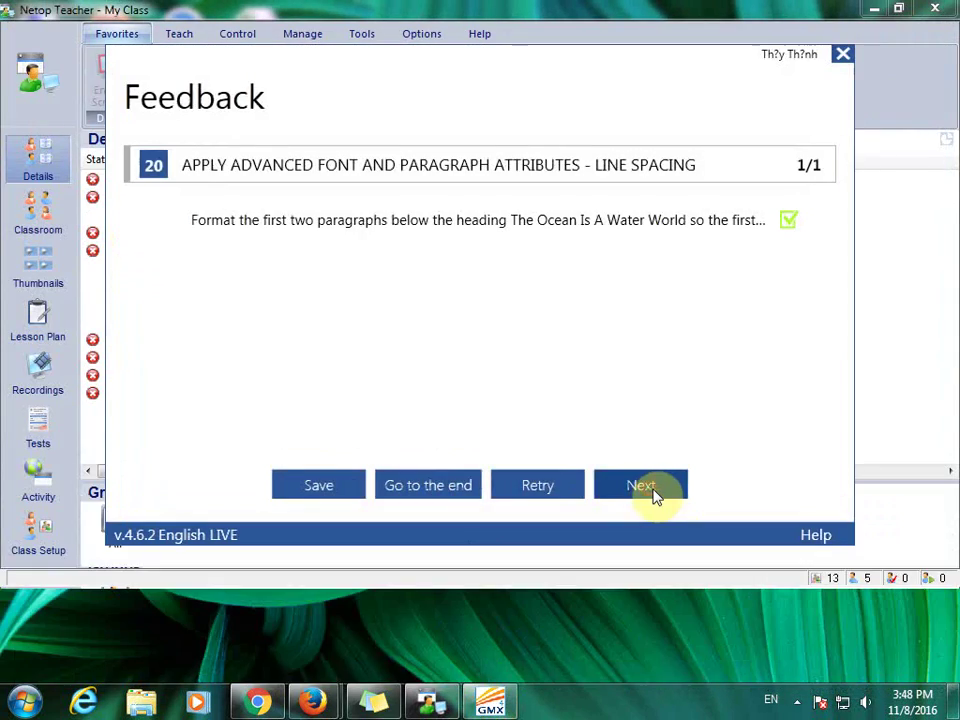
# Step: Advance to task 21 and scroll down to the header containing [Type text]
pyautogui.click(654, 496)
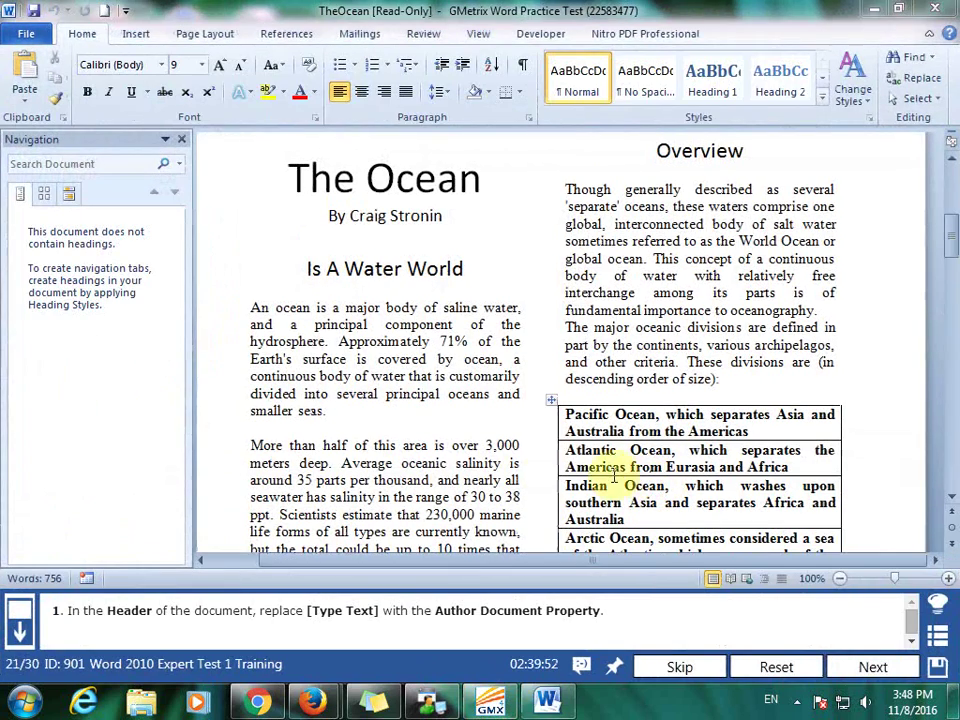
pyautogui.scroll(-3, 484, 462)
pyautogui.scroll(-3, 484, 462)
pyautogui.scroll(-3, 489, 458)
# Step: Replace the header's [Type text] with the Author document property and submit the task
pyautogui.doubleClick(283, 282)
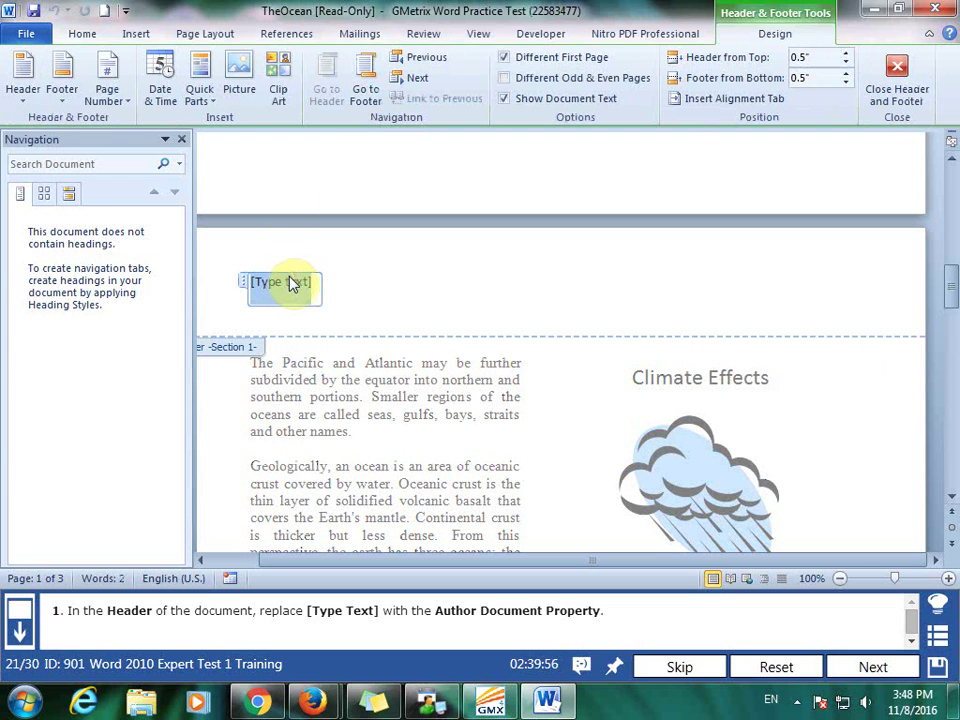
pyautogui.click(205, 90)
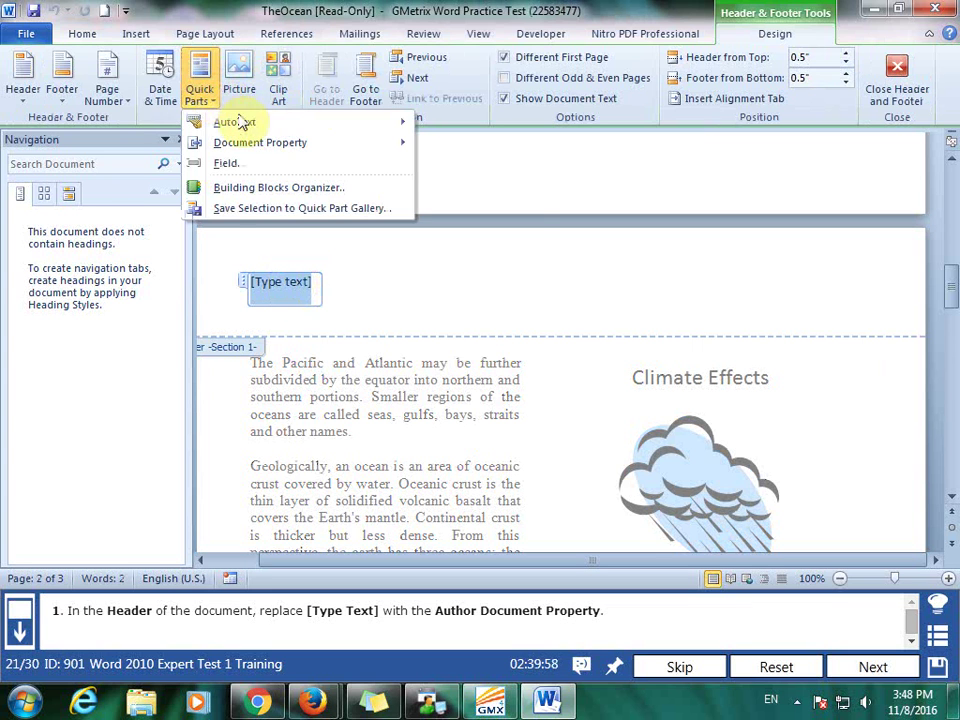
pyautogui.moveTo(253, 141)
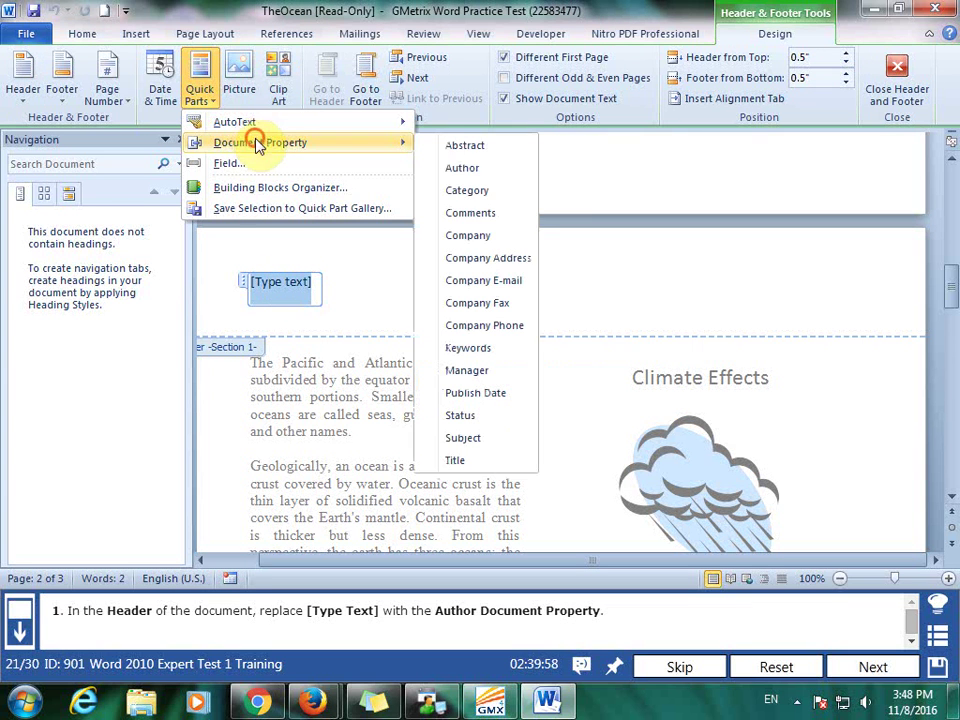
pyautogui.click(464, 170)
pyautogui.doubleClick(484, 460)
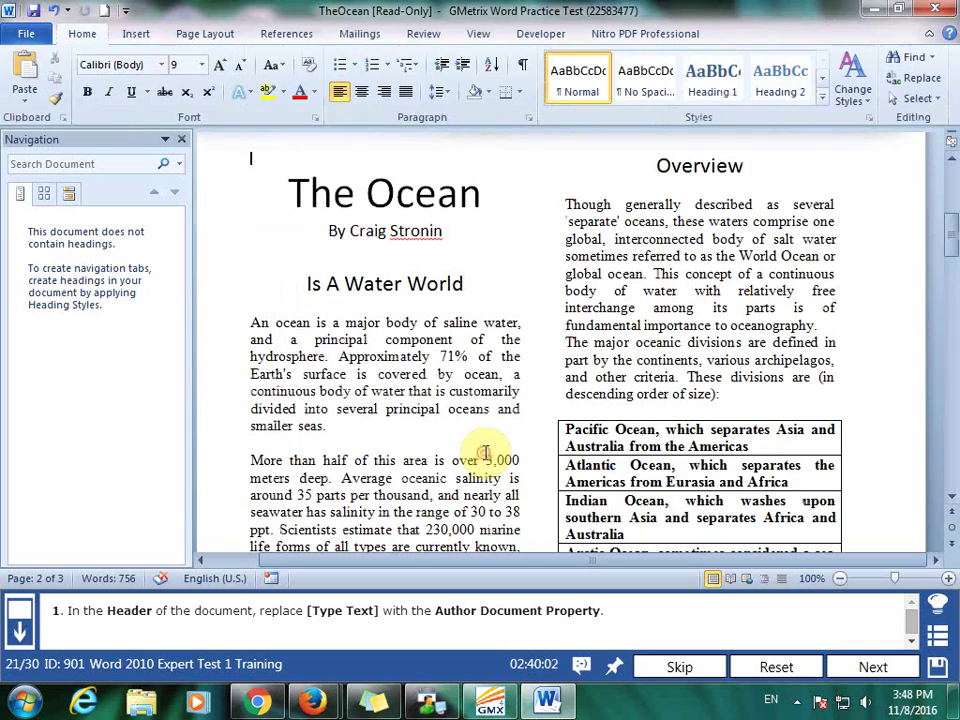
pyautogui.click(889, 666)
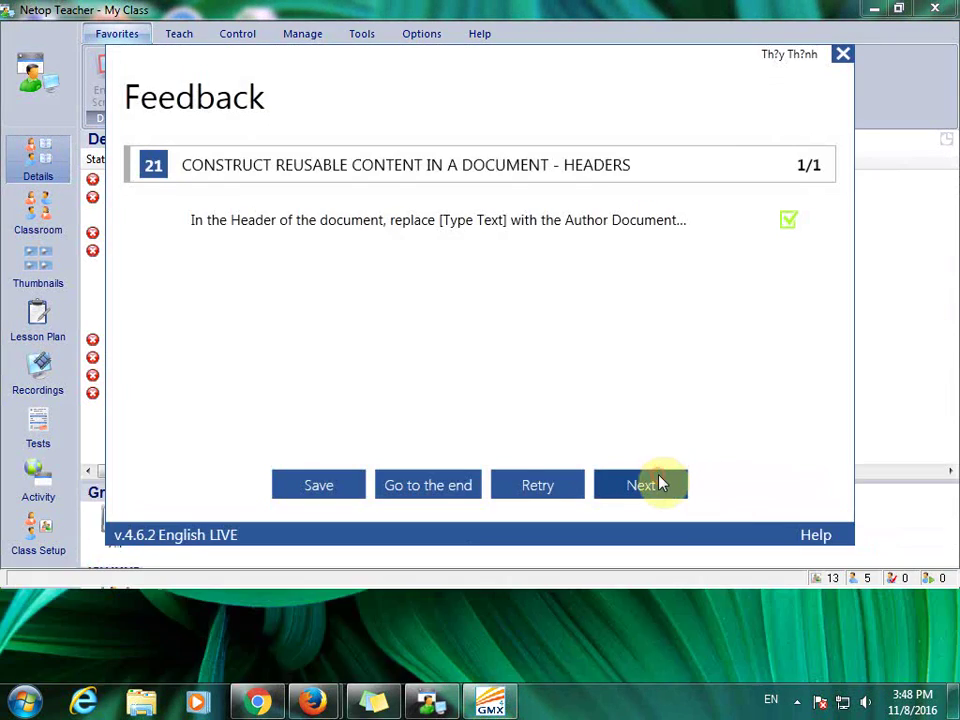
pyautogui.click(659, 484)
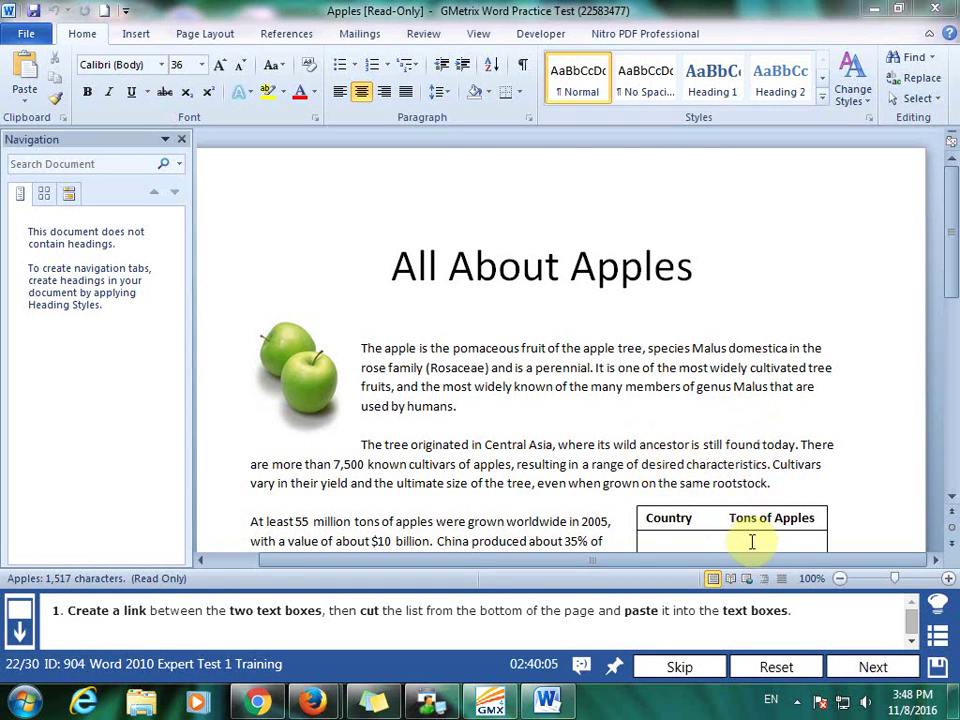
# Step: Link the upper text box to the lower text box
pyautogui.scroll(-3, 729, 439)
pyautogui.click(730, 440)
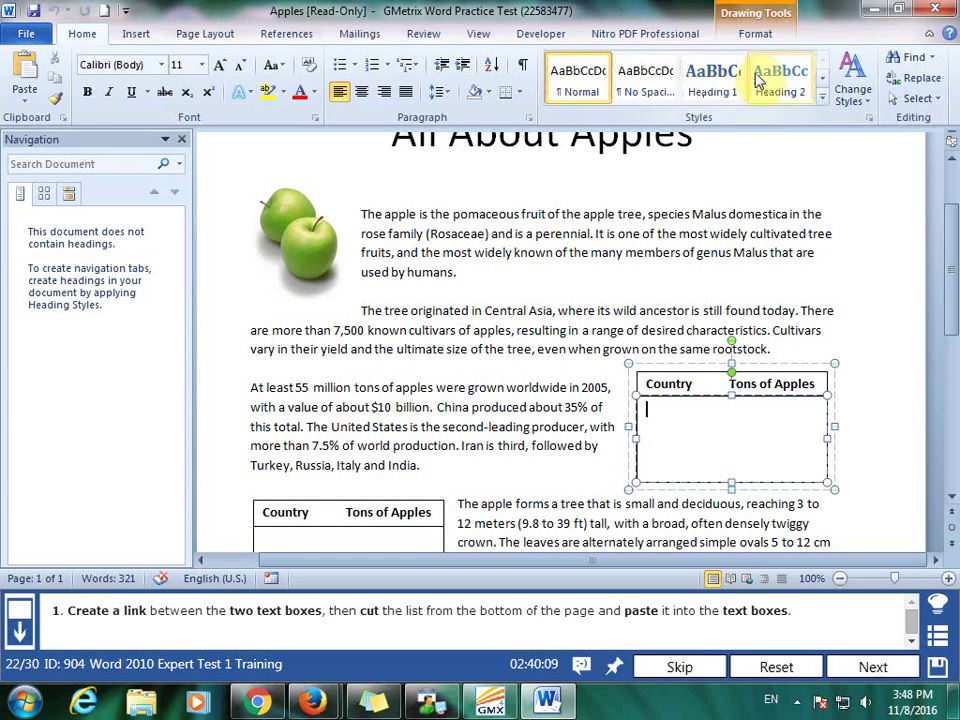
pyautogui.click(754, 36)
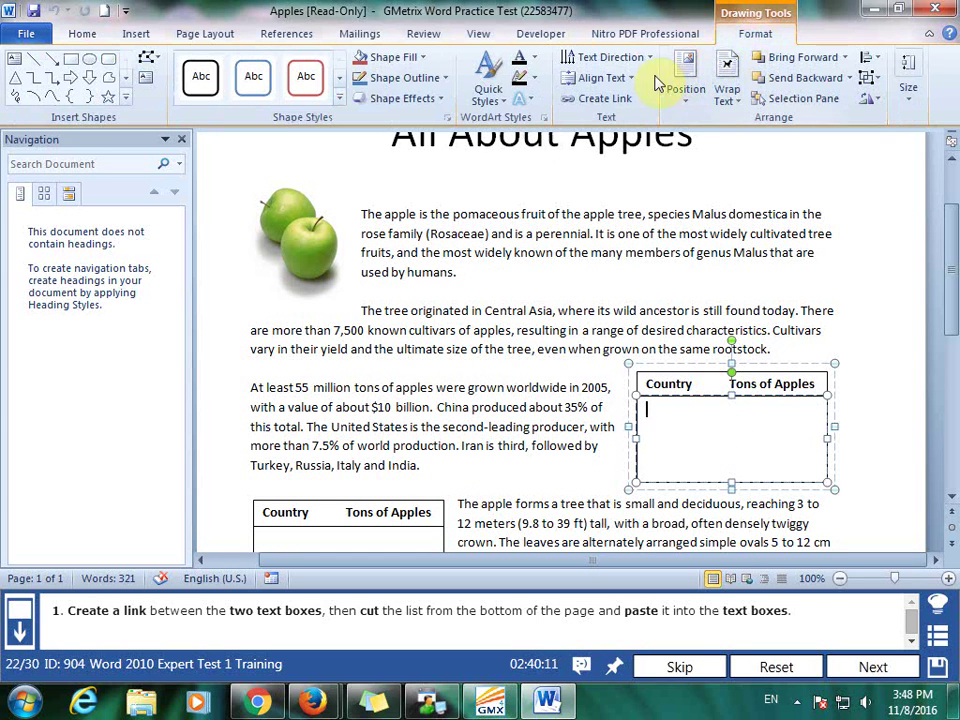
pyautogui.click(605, 100)
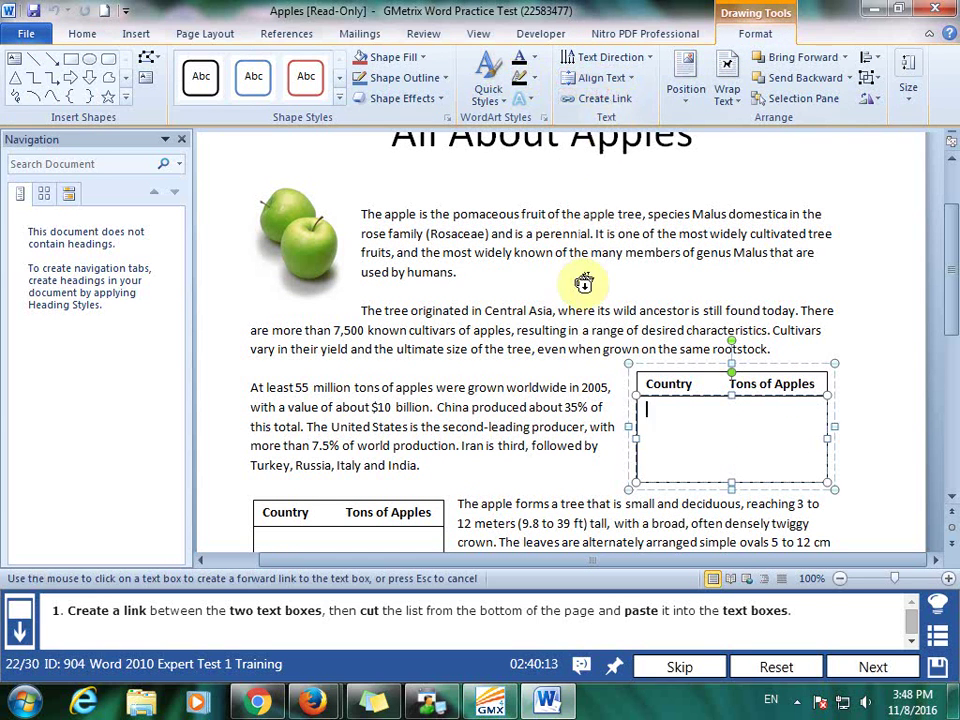
pyautogui.click(393, 533)
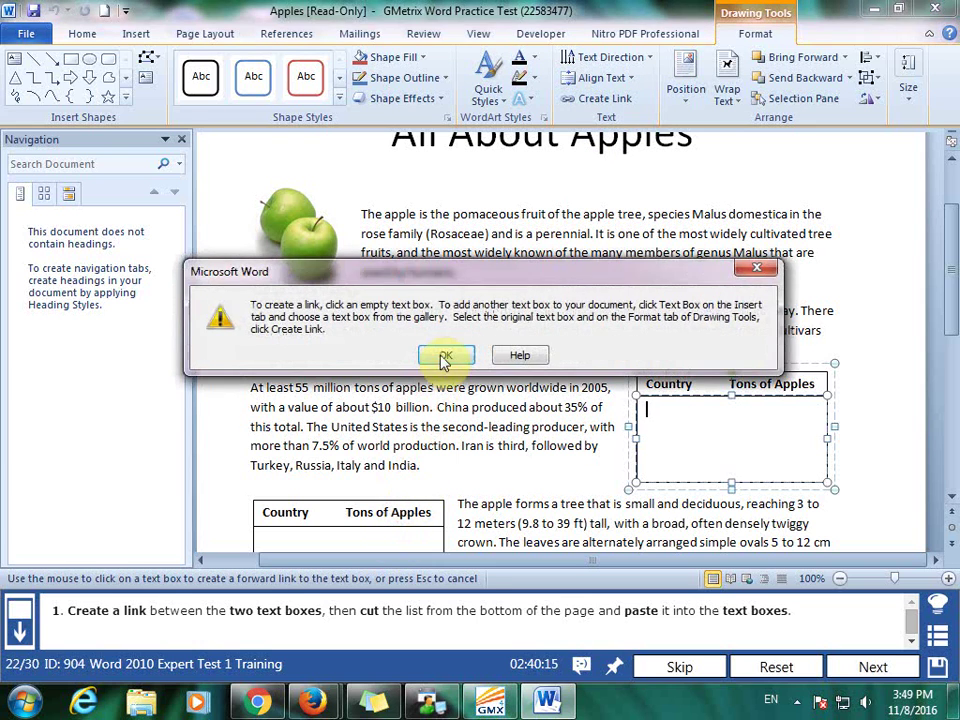
pyautogui.click(446, 355)
pyautogui.scroll(-2, 439, 426)
pyautogui.click(413, 428)
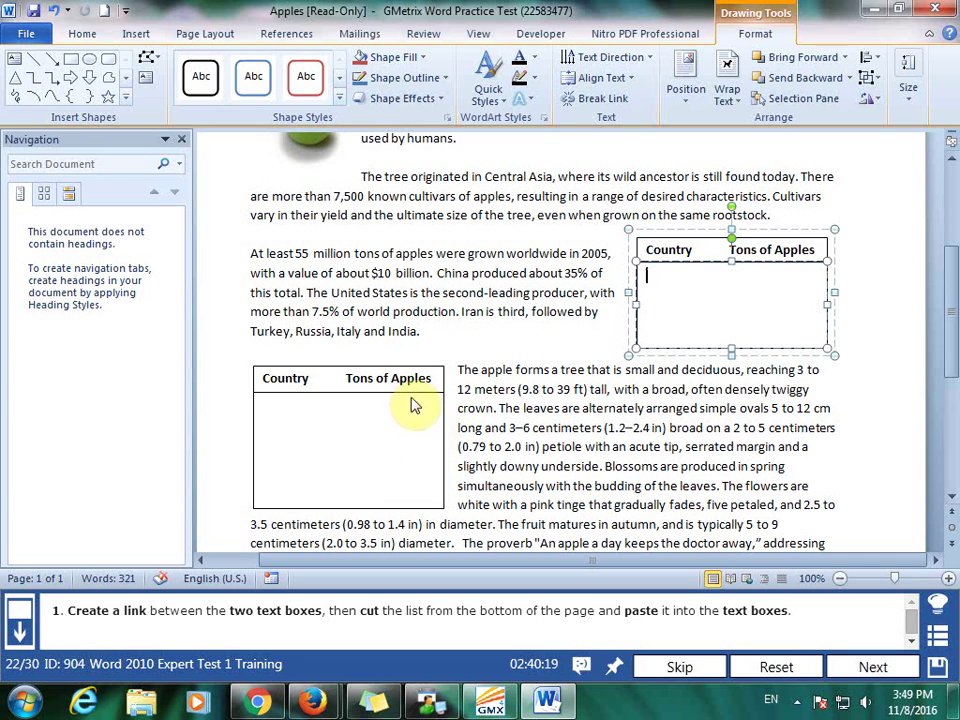
pyautogui.click(627, 490)
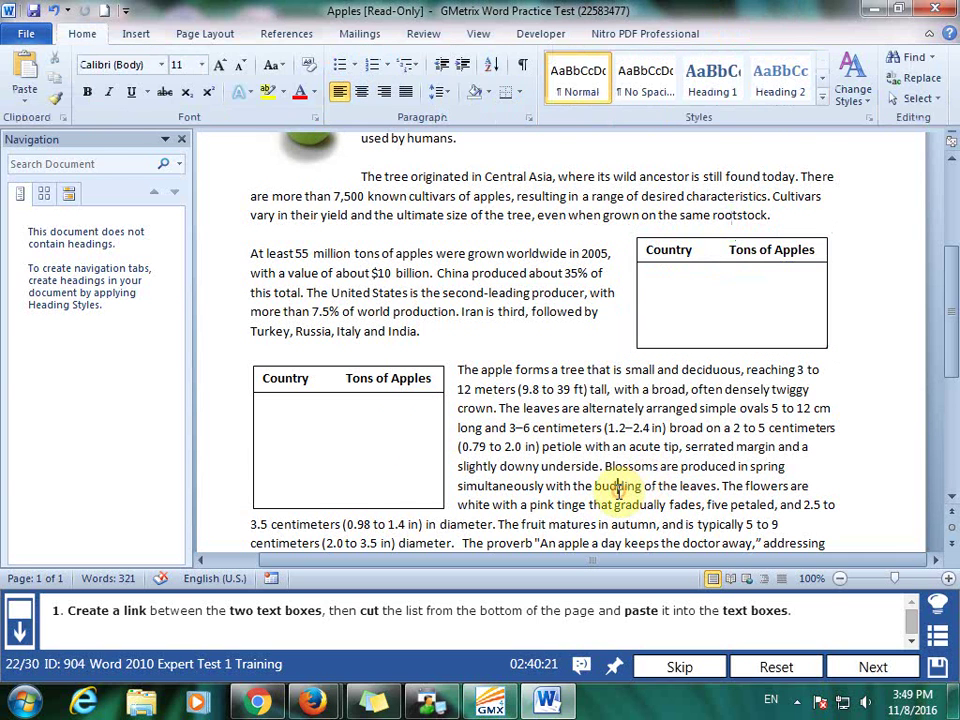
# Step: Cut the country tonnage list from the page bottom and paste it into the upper text box
pyautogui.scroll(-2, 615, 492)
pyautogui.scroll(-3, 270, 364)
pyautogui.moveTo(248, 328); pyautogui.dragTo(406, 477)
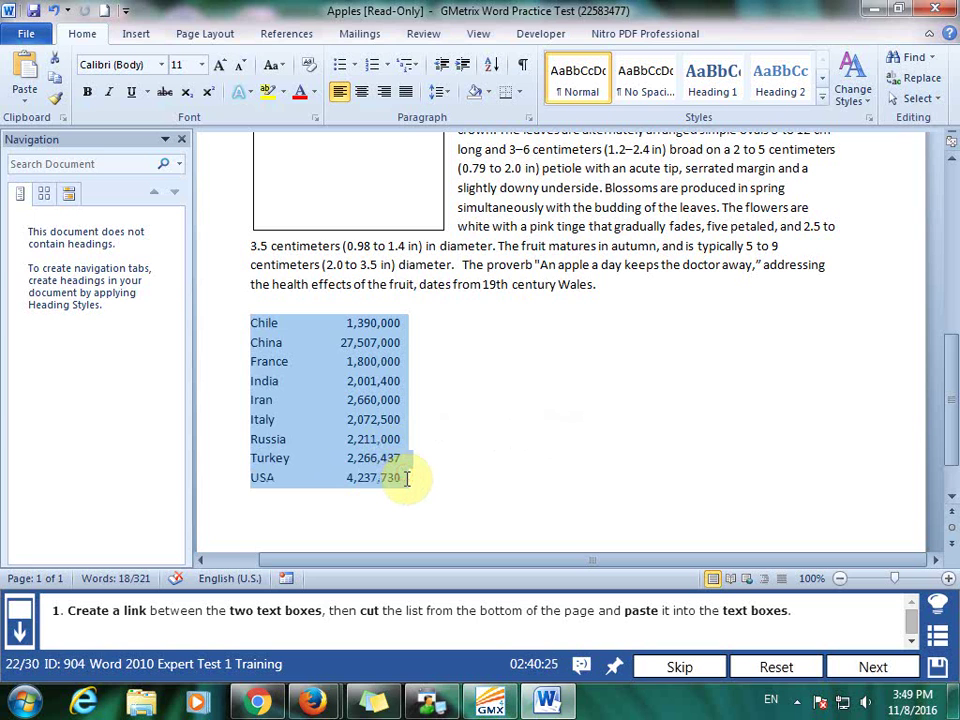
pyautogui.hotkey('ctrl', 'x')
pyautogui.scroll(3, 546, 386)
pyautogui.scroll(2, 696, 298)
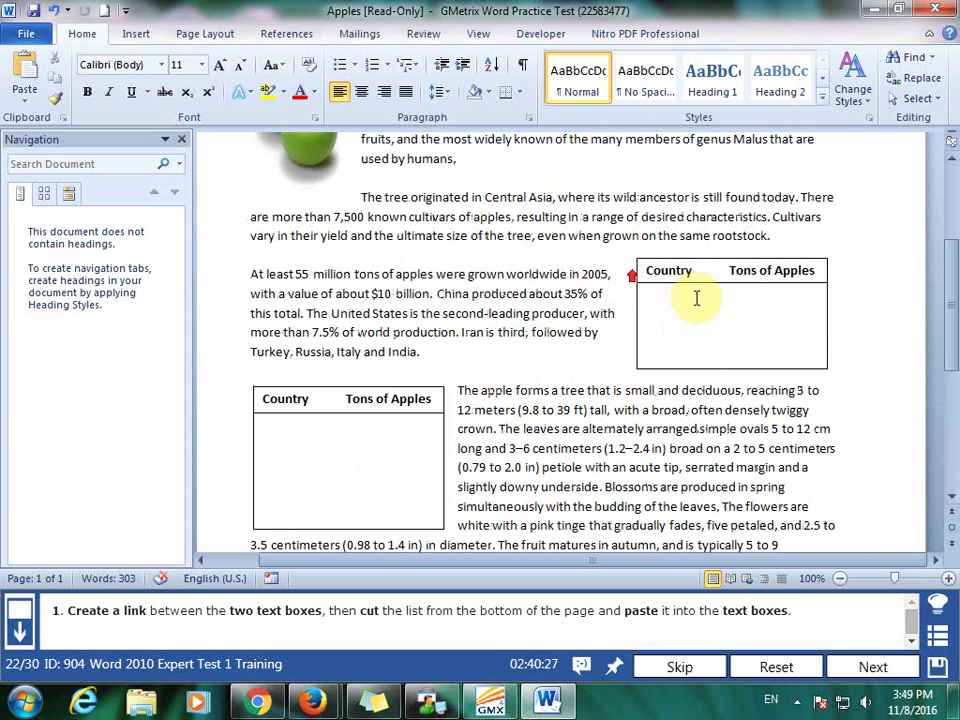
pyautogui.click(707, 325)
pyautogui.hotkey('ctrl', 'v')
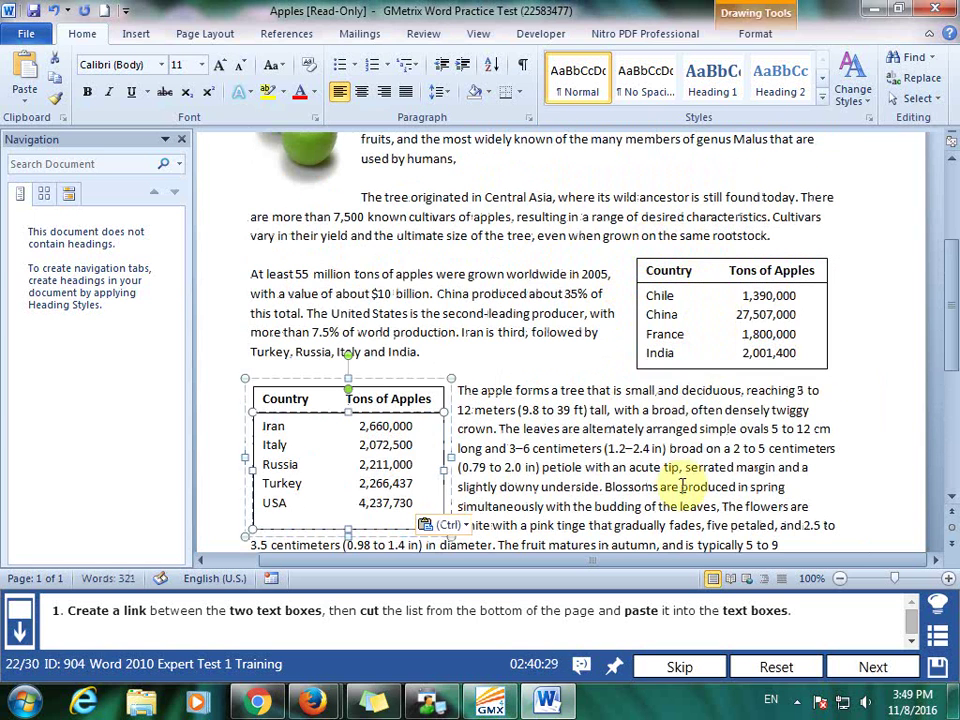
# Step: Check the flowed list, submit task 22 and advance to the next task
pyautogui.click(681, 487)
pyautogui.scroll(-3, 703, 495)
pyautogui.click(900, 665)
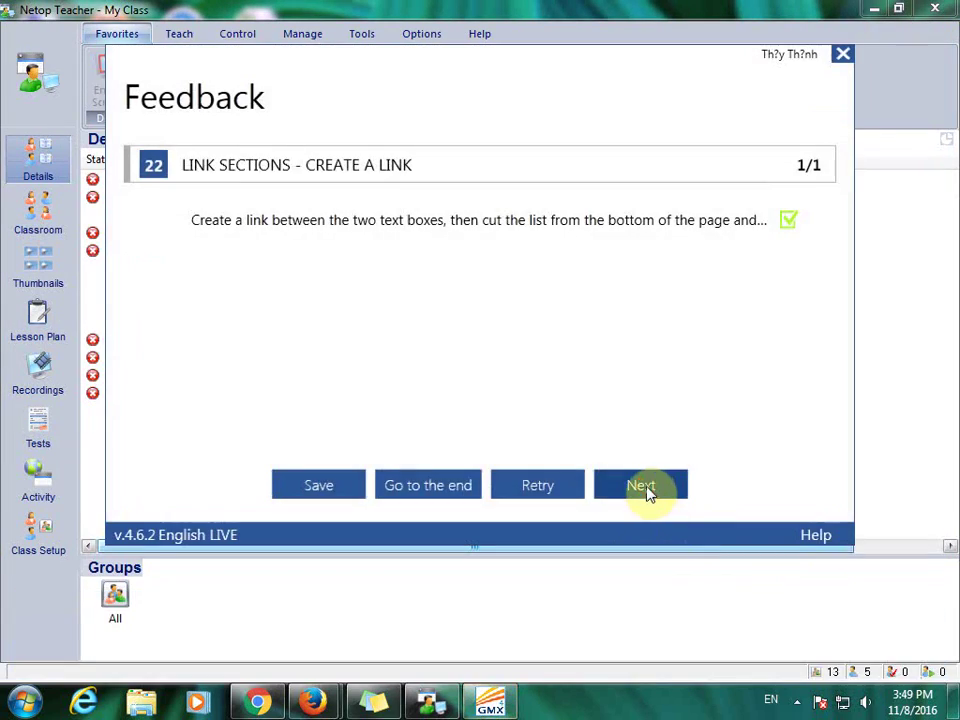
pyautogui.click(647, 487)
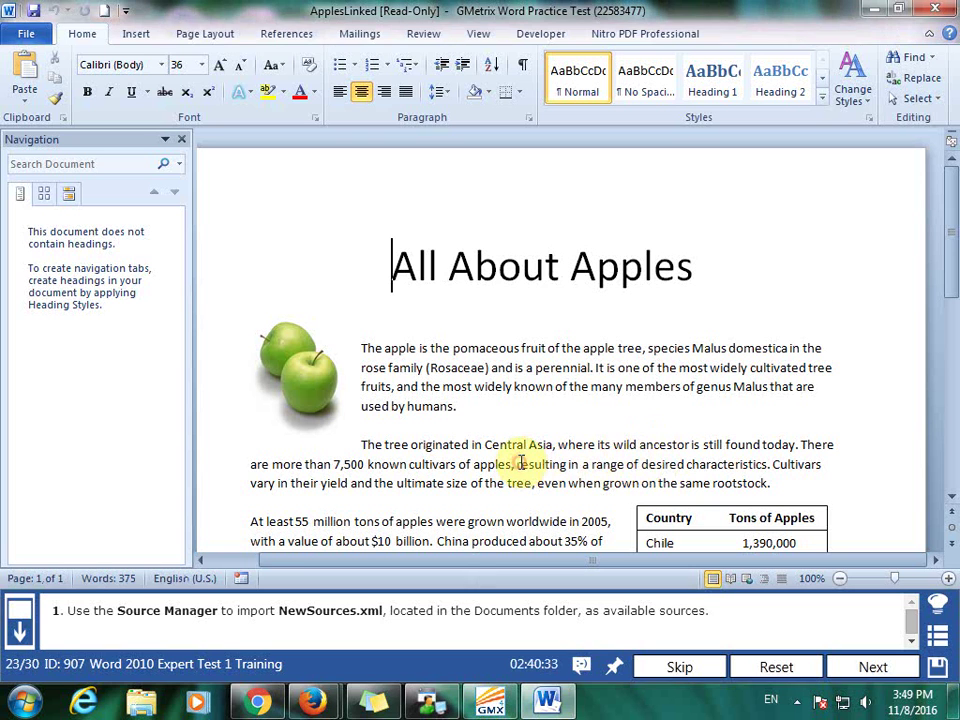
# Step: Import GMetrixTemplates\NewSources.xml through Manage Sources, then submit task 23 and advance
pyautogui.click(514, 398)
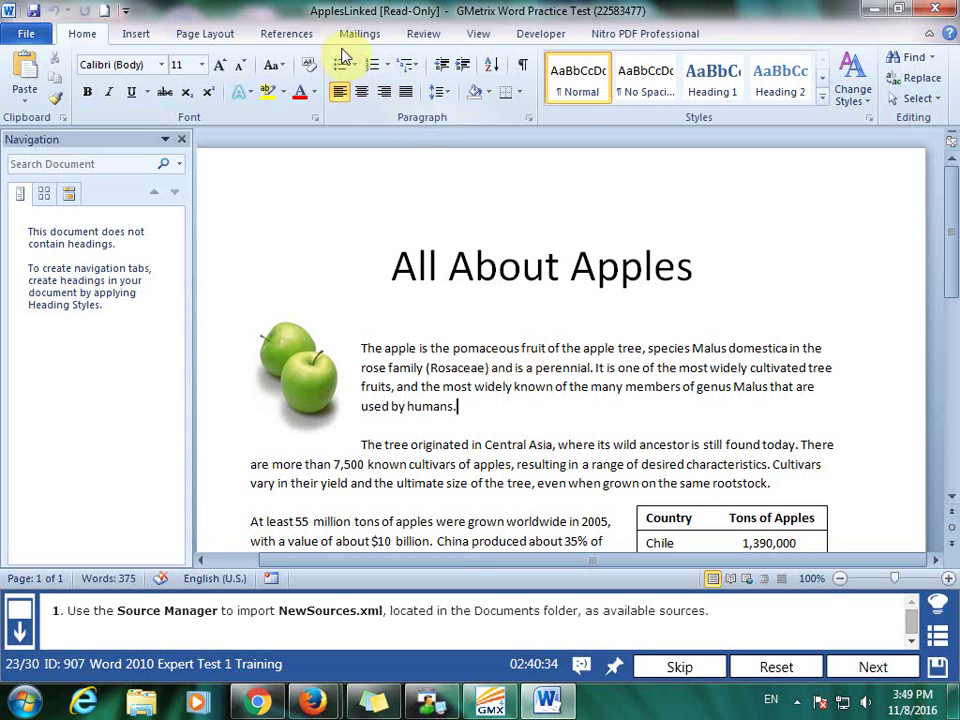
pyautogui.click(297, 33)
pyautogui.click(428, 58)
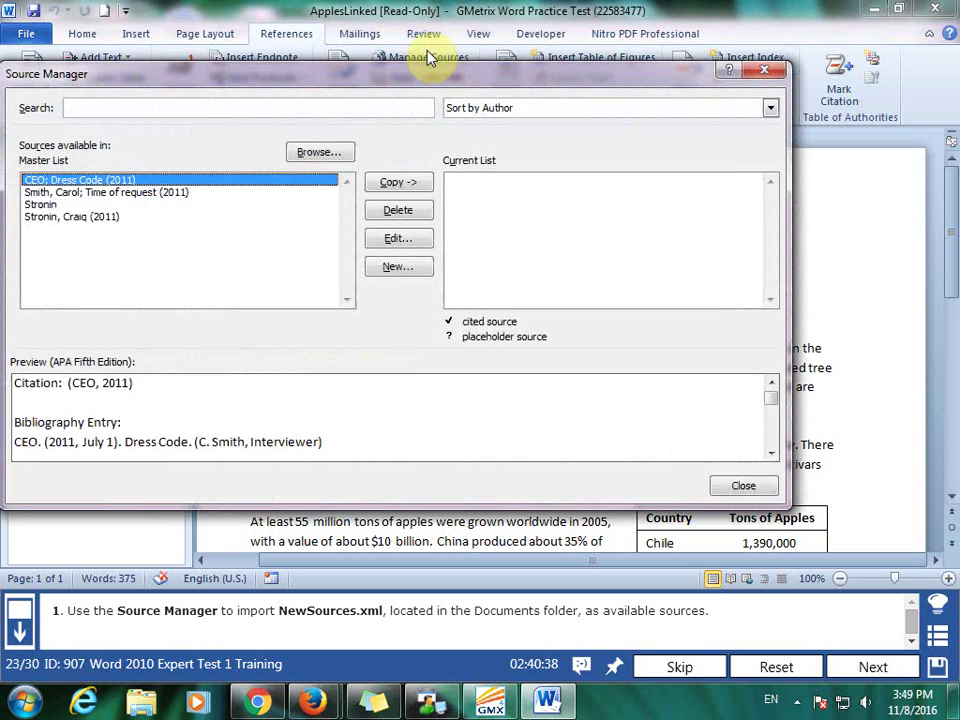
pyautogui.click(296, 153)
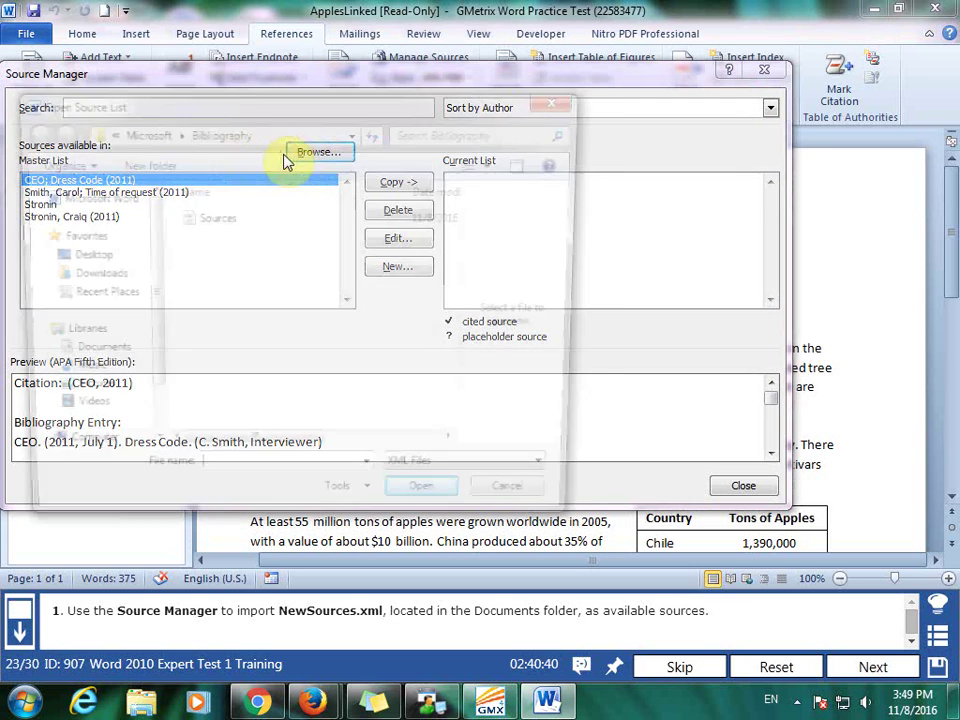
pyautogui.click(92, 355)
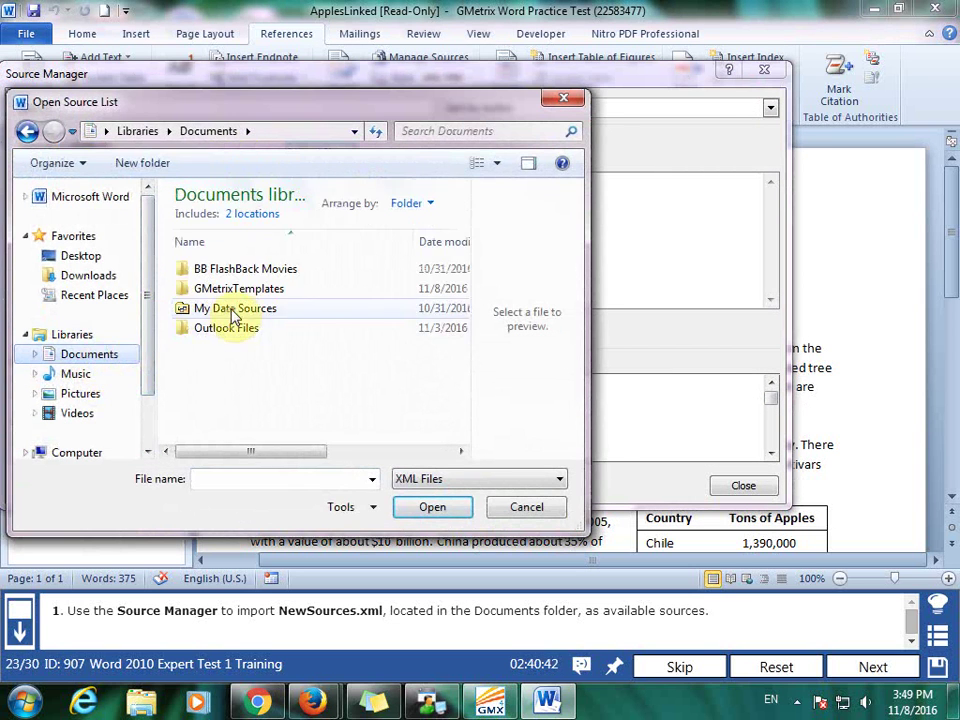
pyautogui.doubleClick(242, 289)
pyautogui.doubleClick(240, 270)
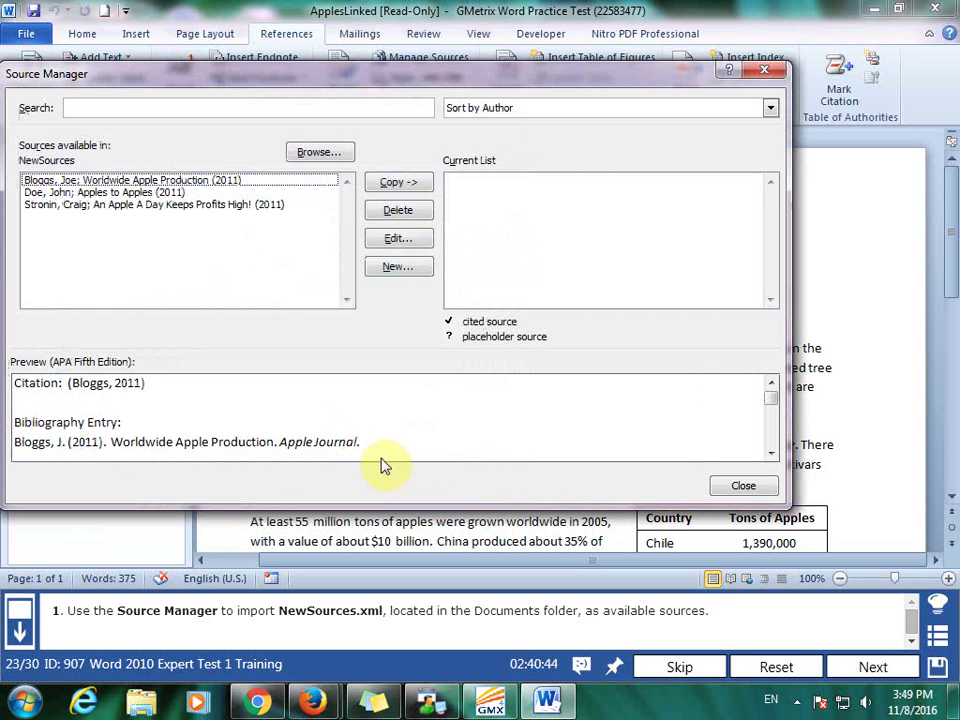
pyautogui.click(745, 485)
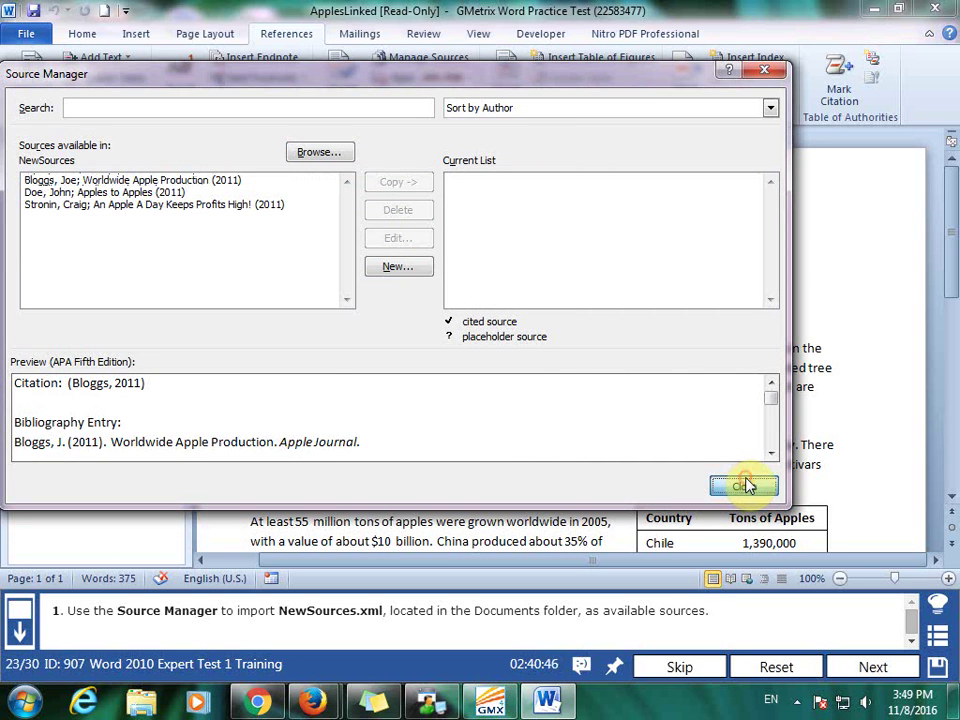
pyautogui.click(891, 662)
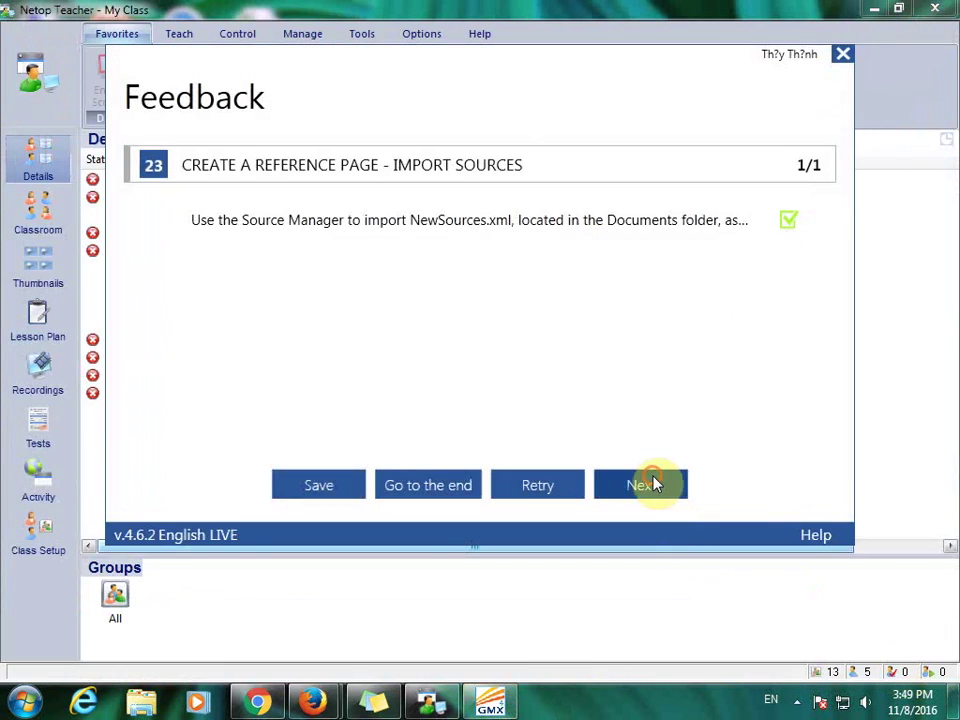
pyautogui.click(650, 484)
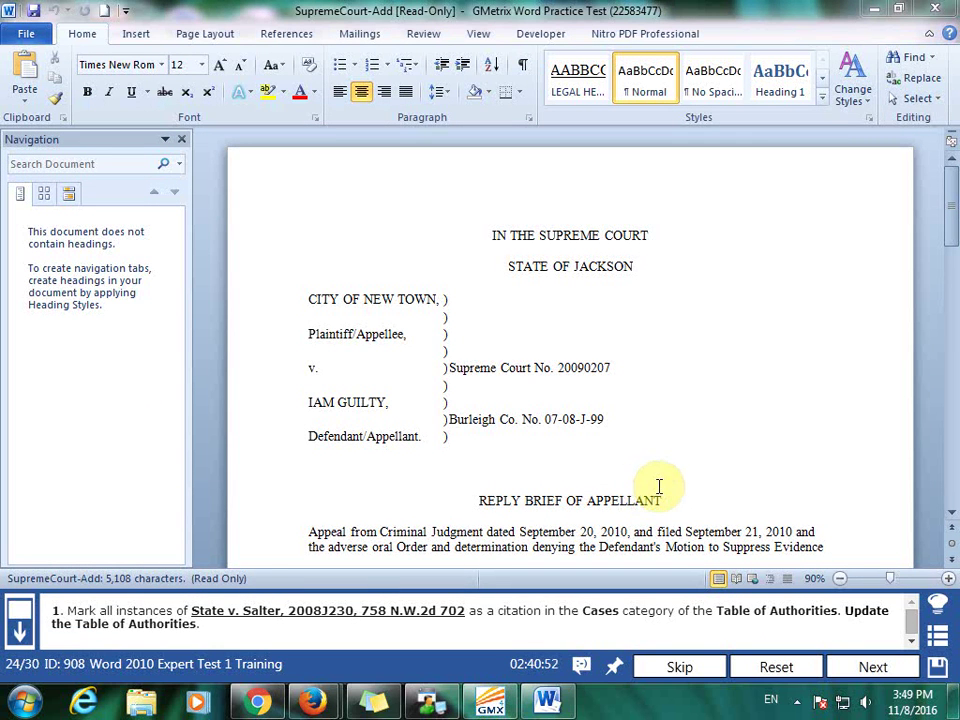
# Step: Find and select the State v. Salter citation in the brief's third paragraph
pyautogui.scroll(-5, 671, 500)
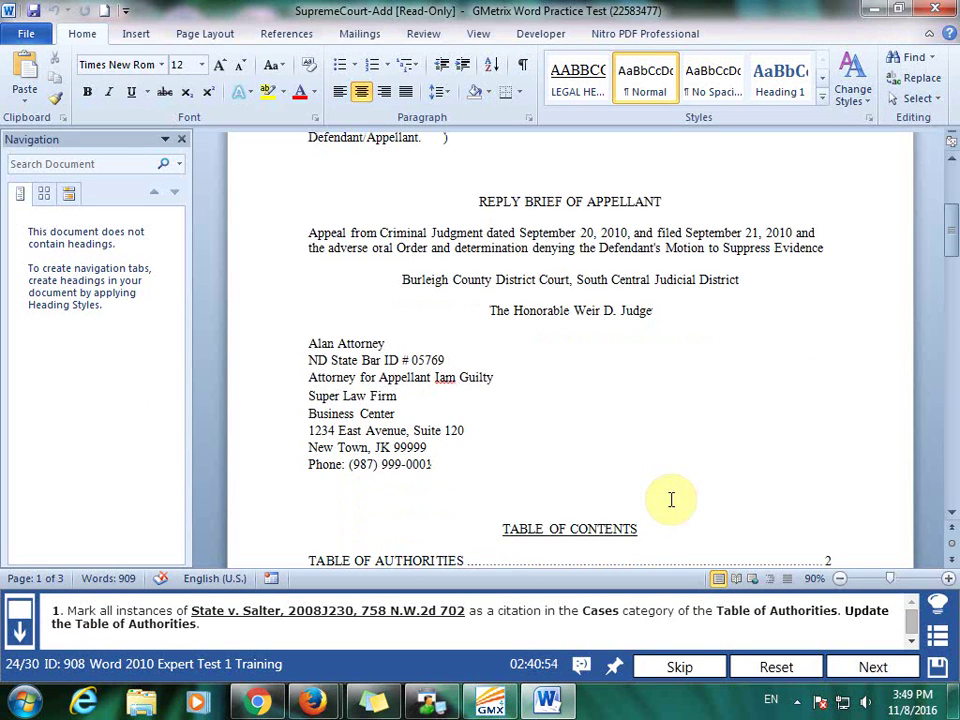
pyautogui.click(139, 160)
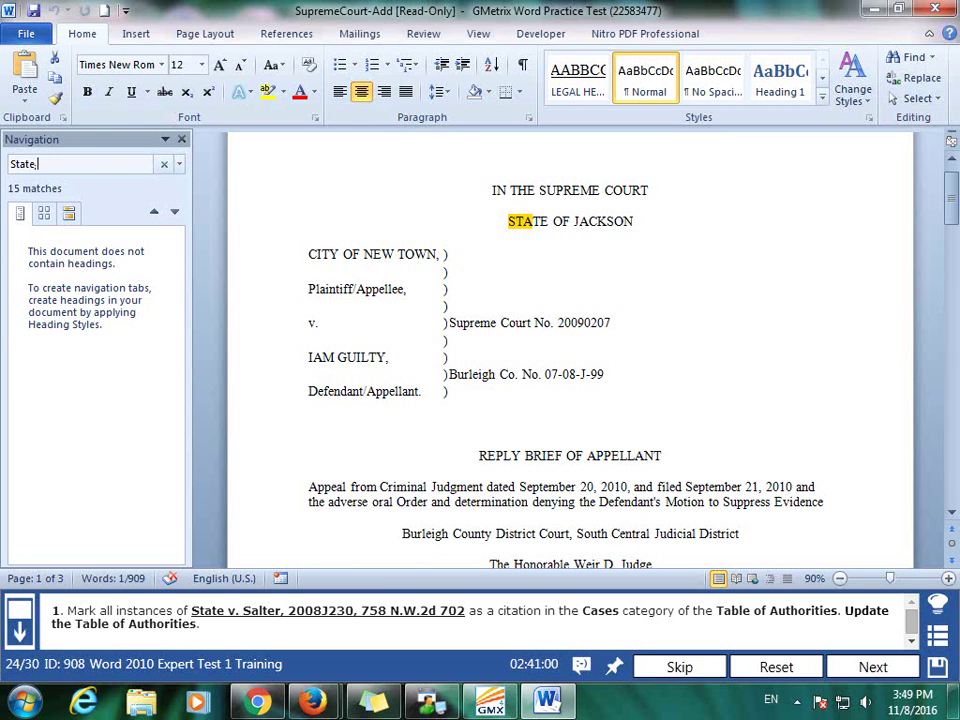
pyautogui.press('BackSpace')
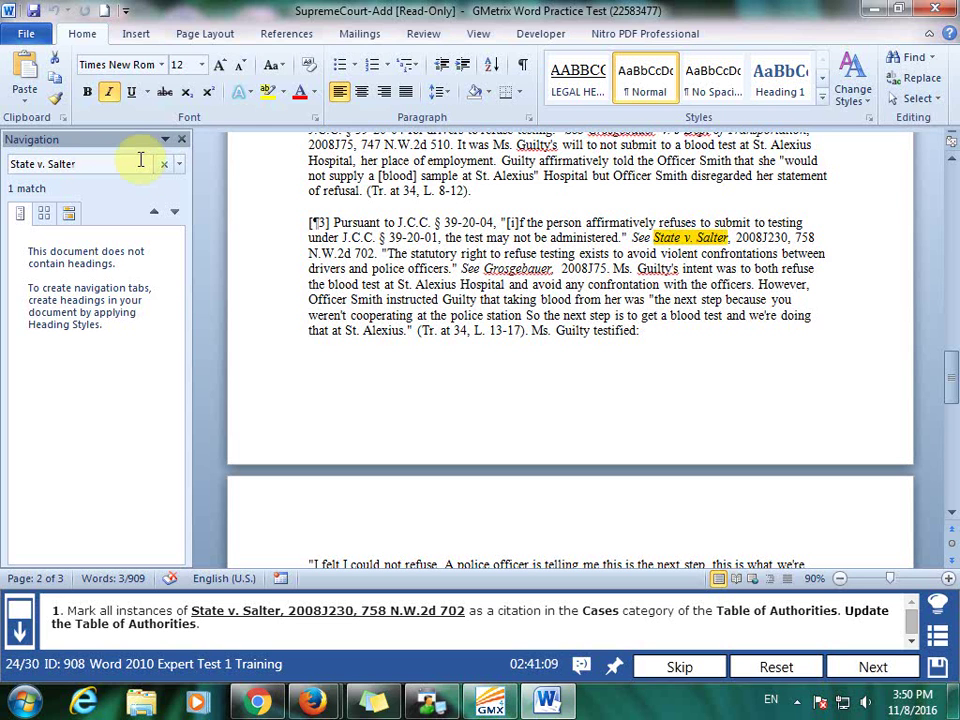
pyautogui.click(632, 240)
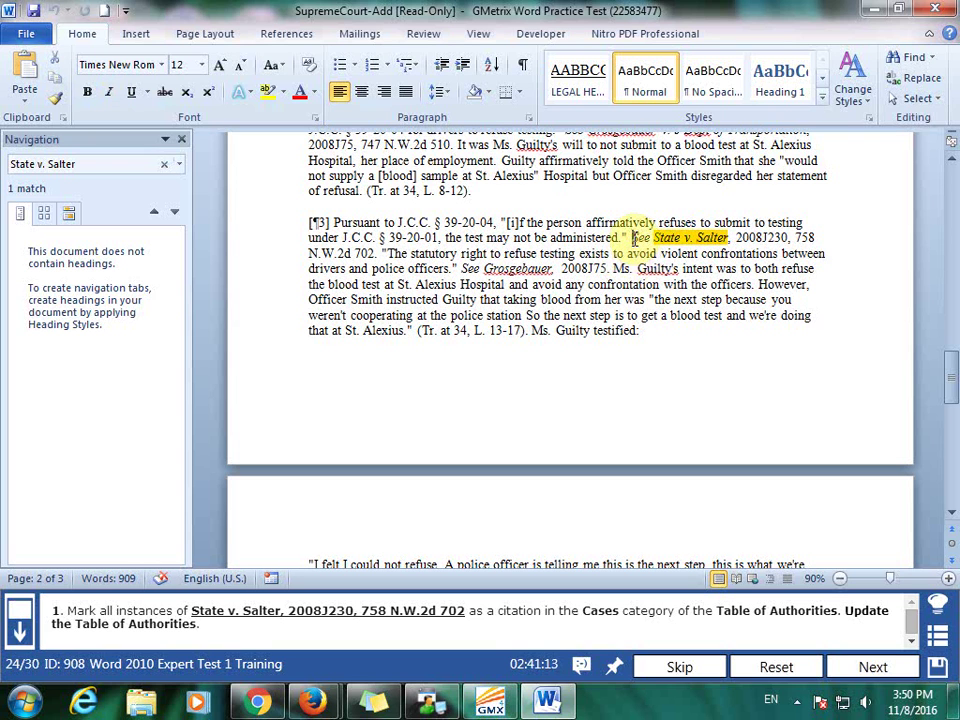
pyautogui.click(655, 238)
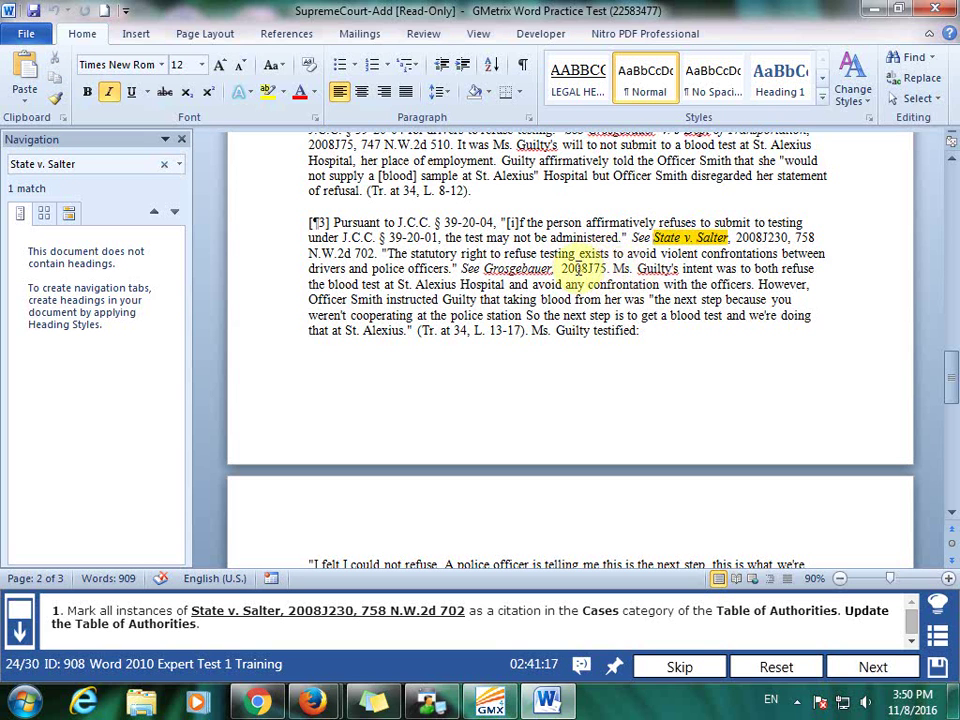
pyautogui.keyDown('shift'); pyautogui.click(374, 253); pyautogui.keyUp('shift')
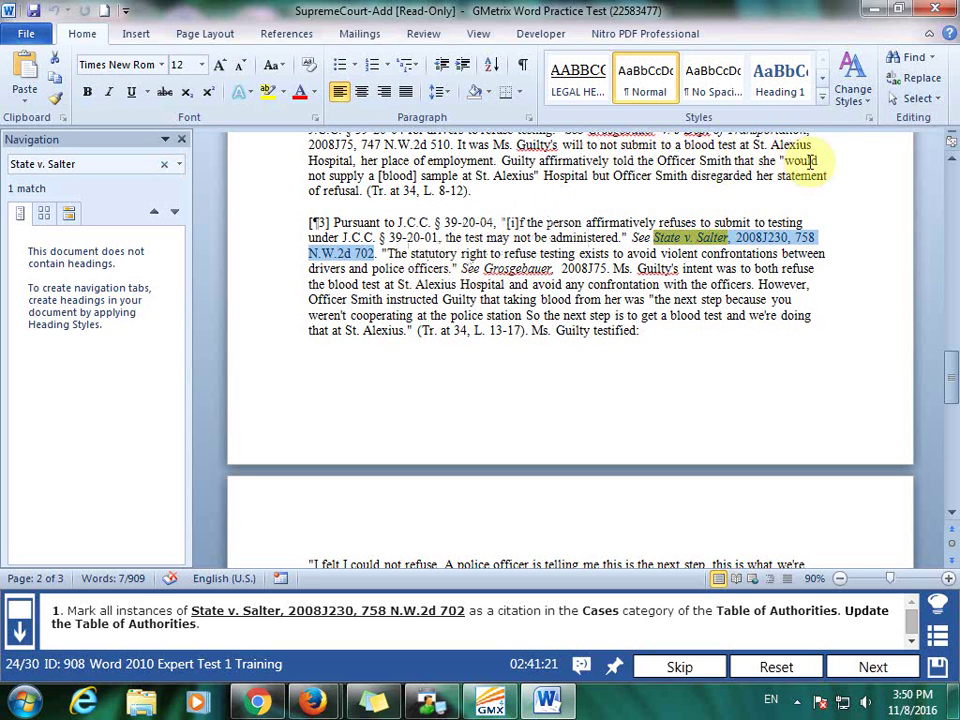
# Step: Mark all instances of the State v. Salter citation, then undo that marking
pyautogui.click(282, 38)
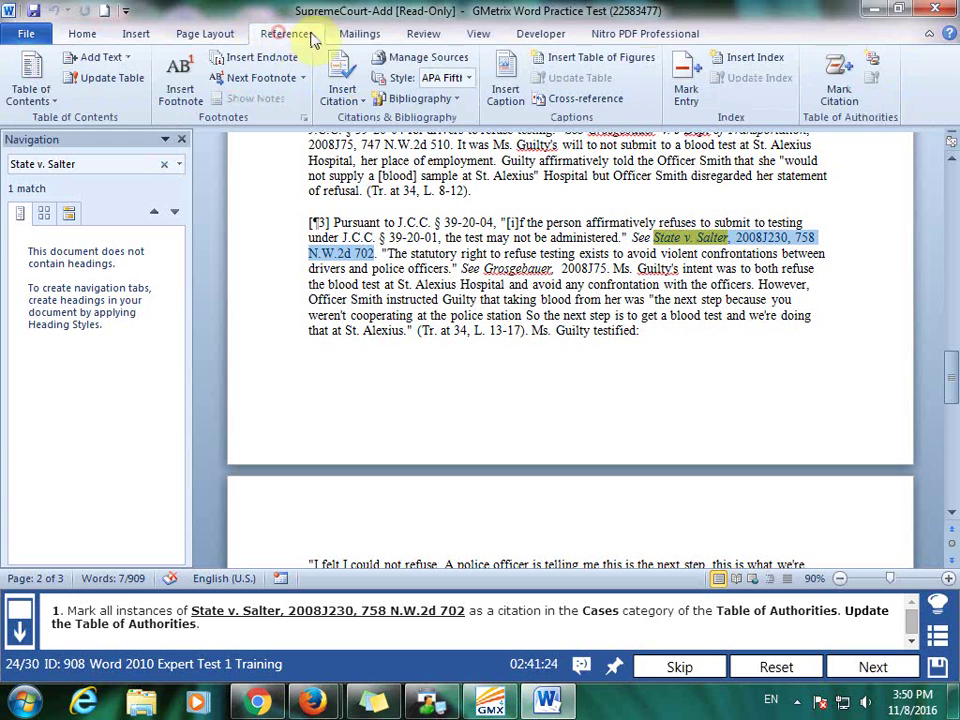
pyautogui.click(840, 80)
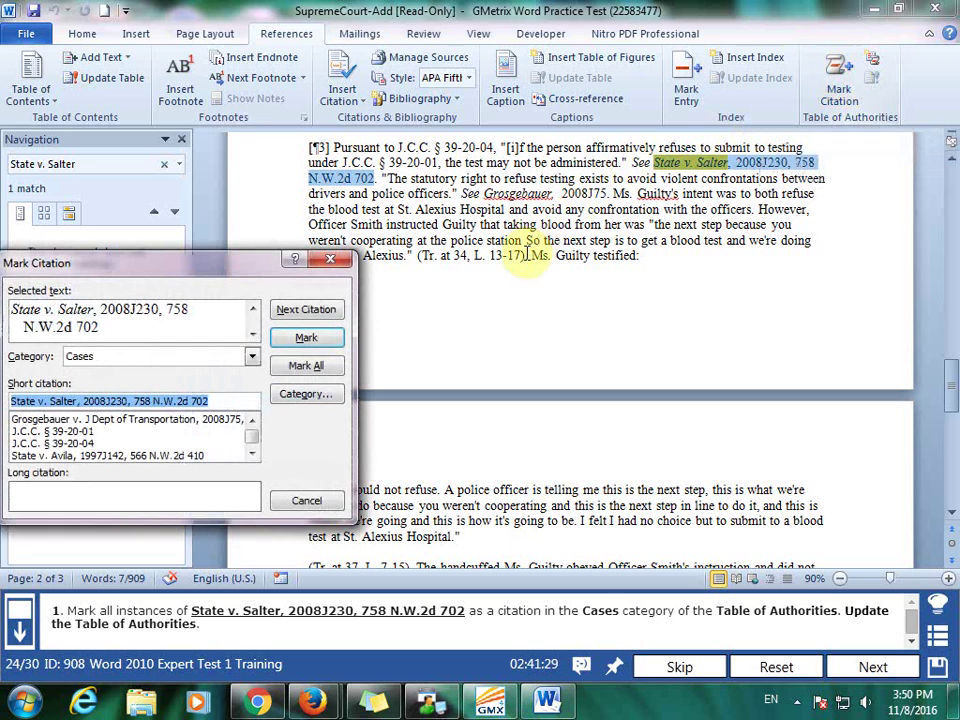
pyautogui.click(333, 372)
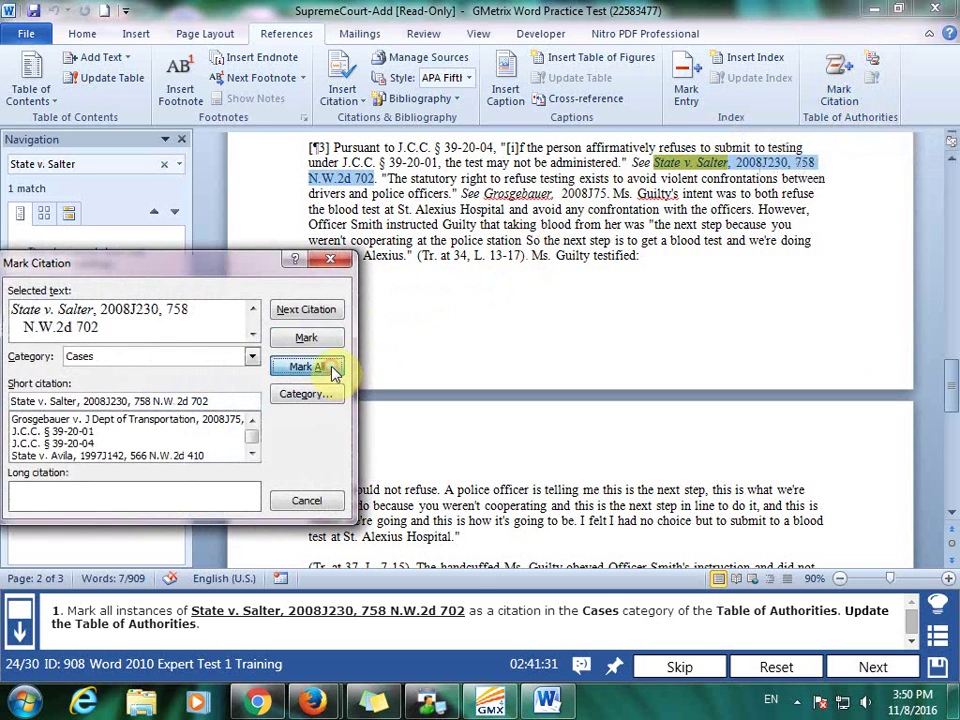
pyautogui.click(310, 500)
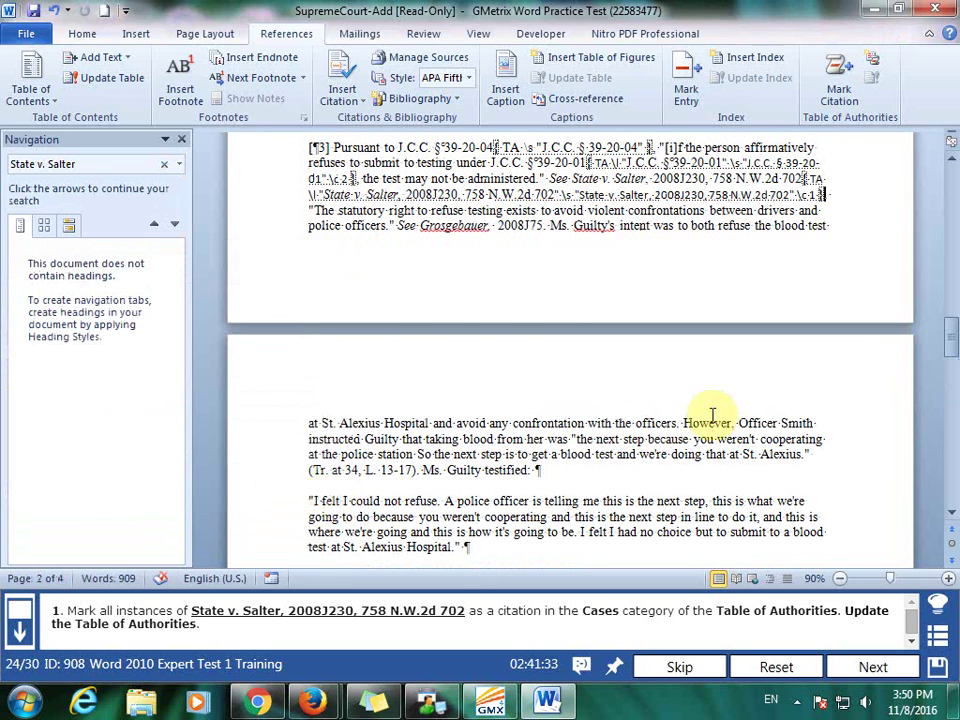
pyautogui.scroll(2, 765, 408)
pyautogui.scroll(3, 762, 408)
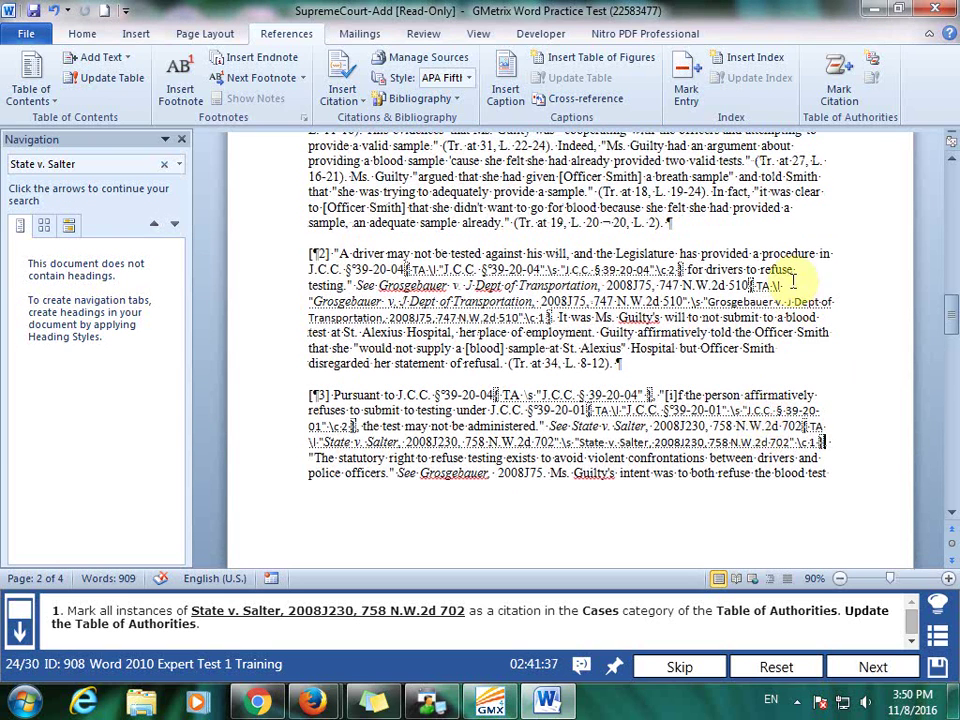
pyautogui.click(53, 10)
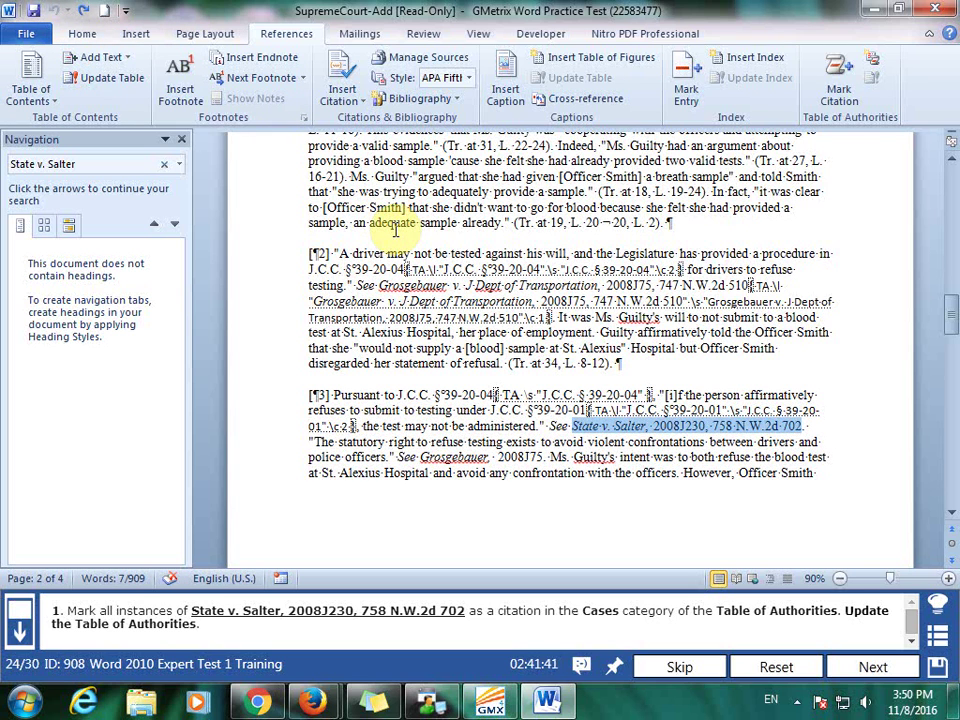
# Step: Re-mark all State v. Salter citations under the Other Authorities category
pyautogui.click(837, 85)
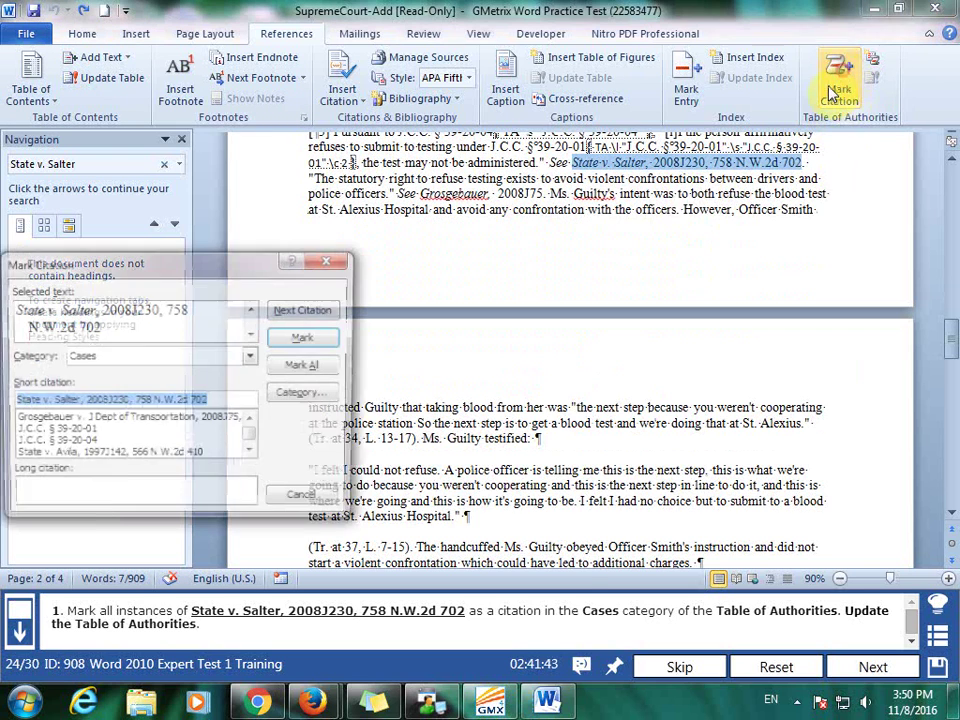
pyautogui.click(165, 357)
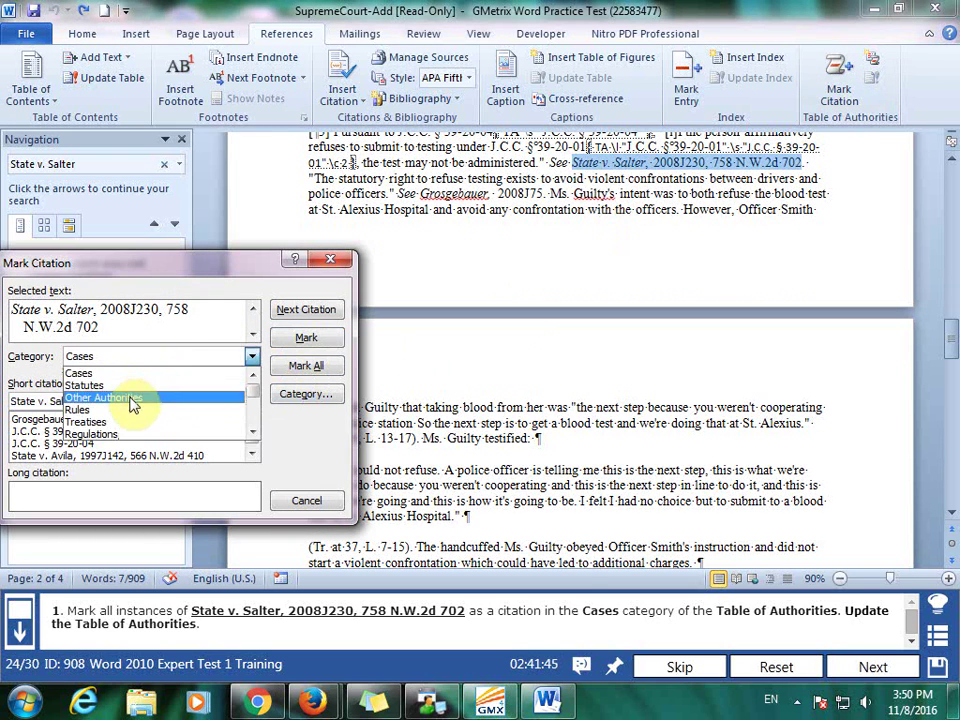
pyautogui.click(133, 397)
pyautogui.click(318, 366)
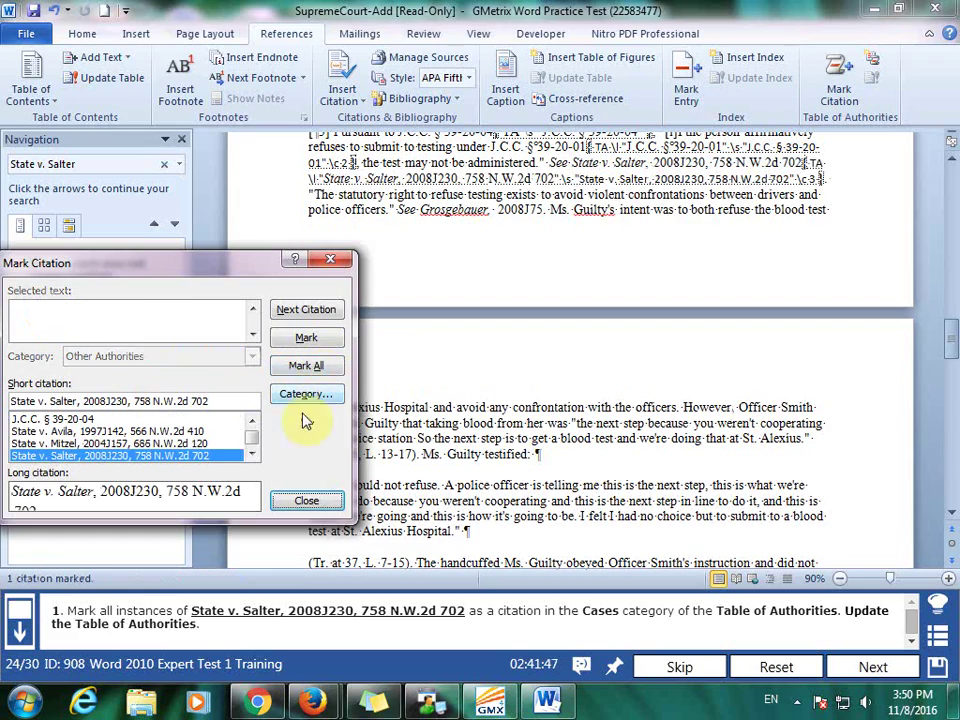
pyautogui.click(307, 500)
# Step: Update the Table of Authorities and check its Cases entries
pyautogui.scroll(12, 707, 436)
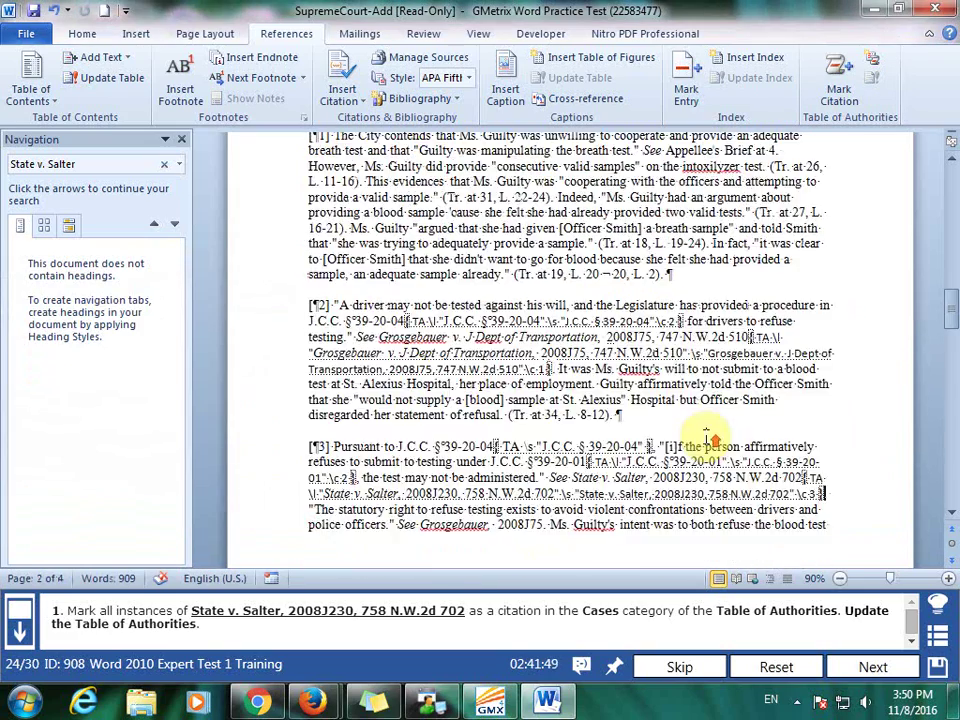
pyautogui.click(664, 338)
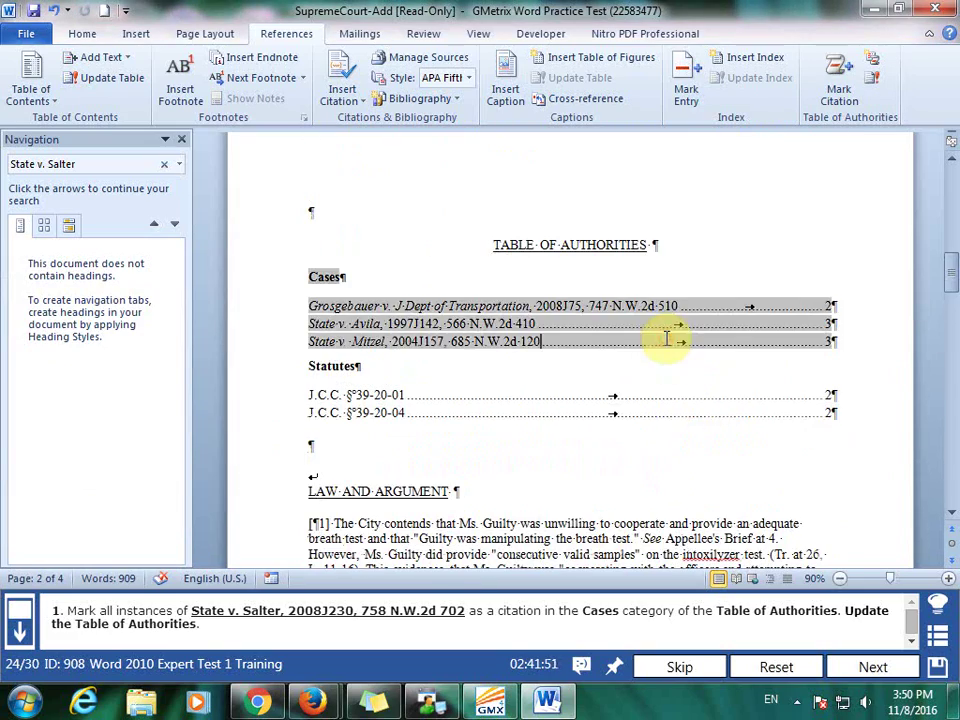
pyautogui.click(872, 80)
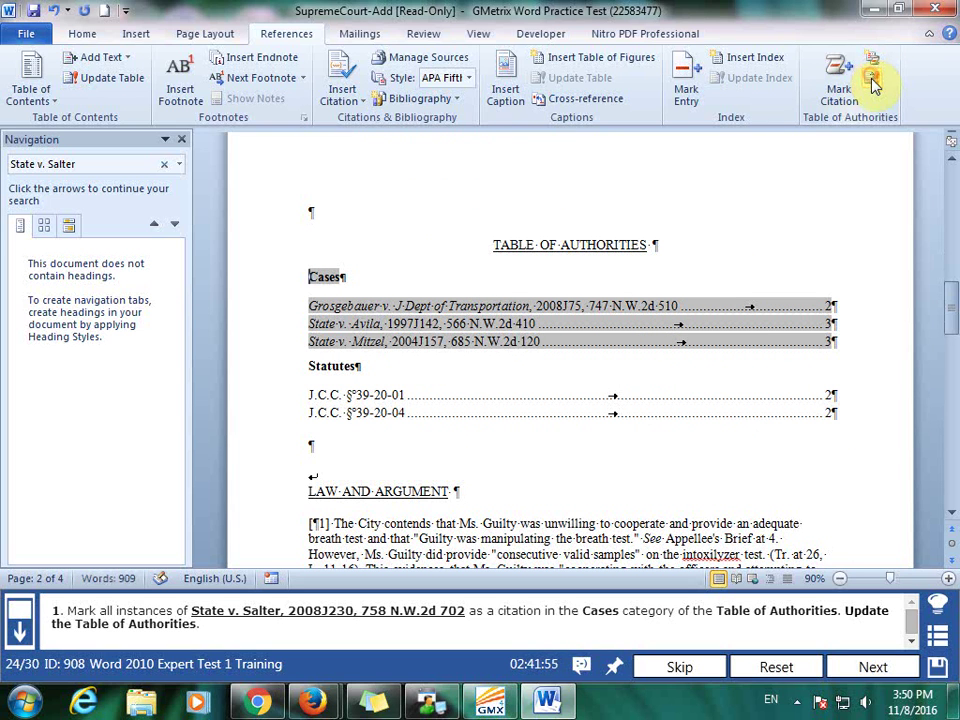
pyautogui.click(751, 339)
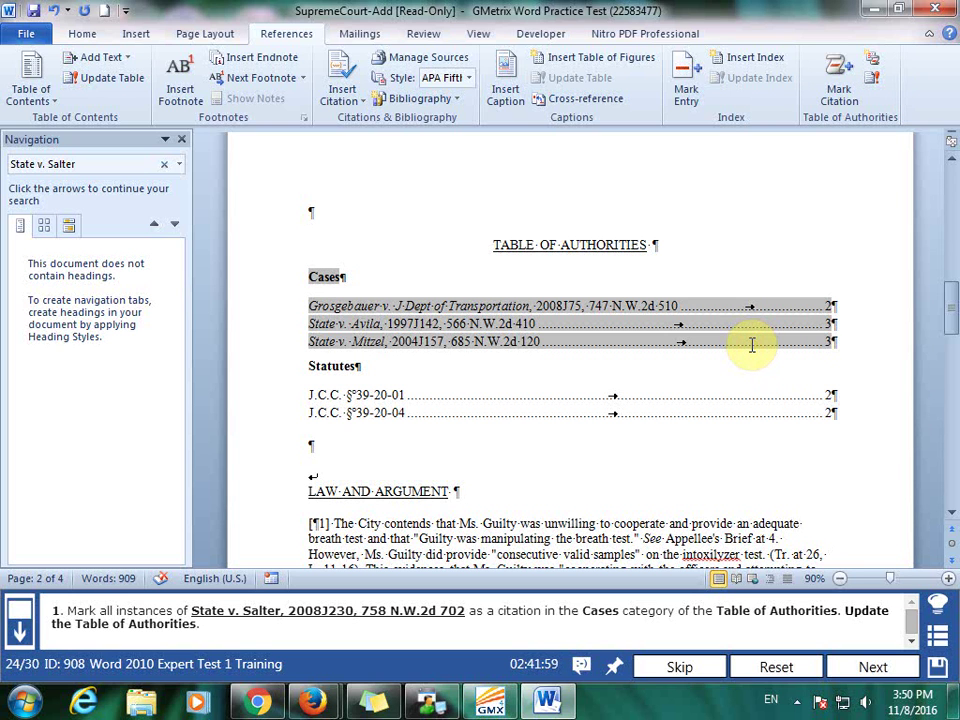
pyautogui.scroll(-2, 752, 344)
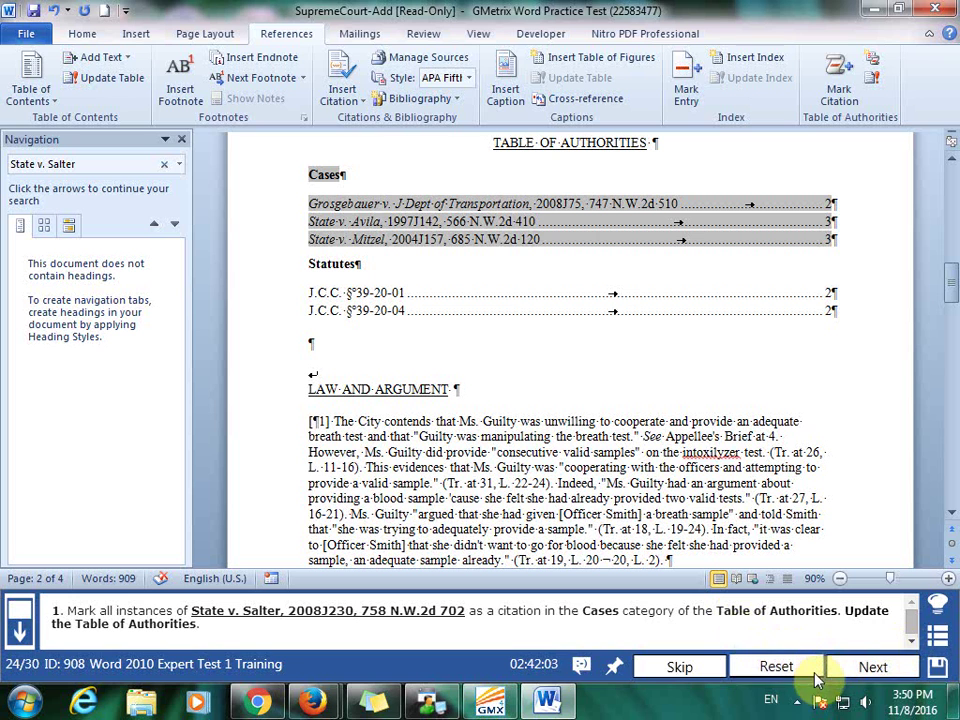
# Step: Submit the citation task, then reopen question 24 from the Questions list to retry it
pyautogui.click(884, 668)
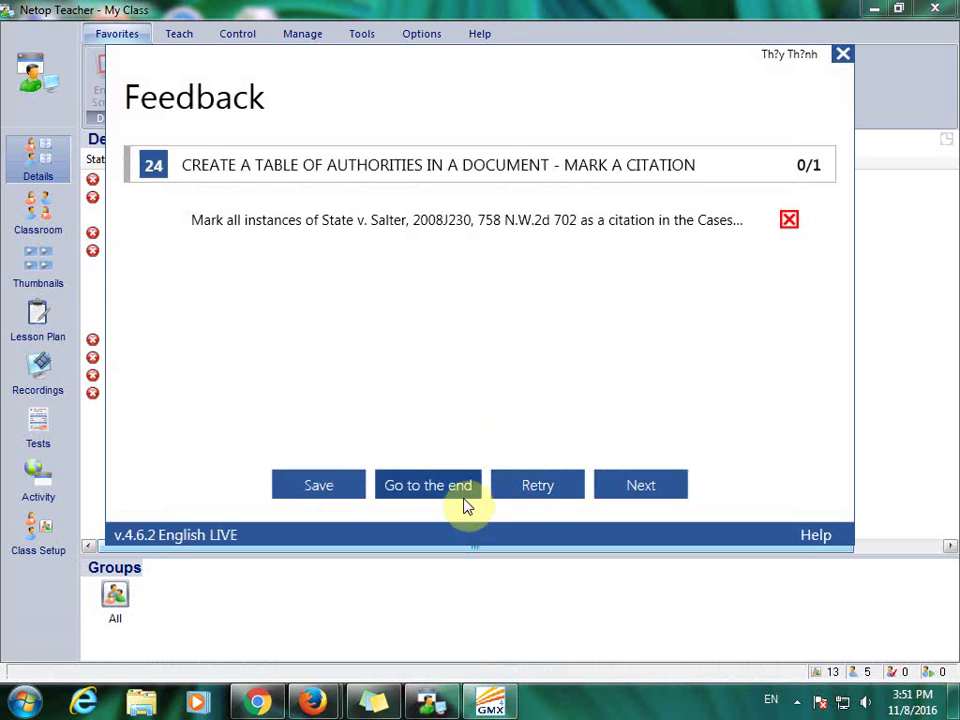
pyautogui.click(463, 495)
pyautogui.scroll(-4, 200, 428)
pyautogui.scroll(-3, 200, 428)
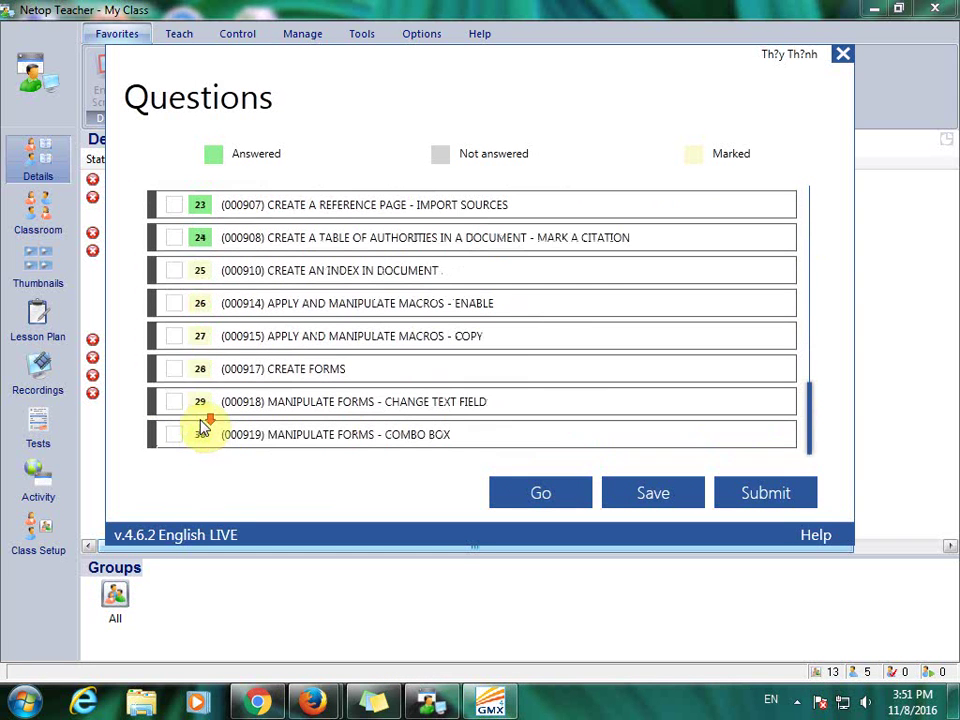
pyautogui.click(175, 238)
pyautogui.click(540, 494)
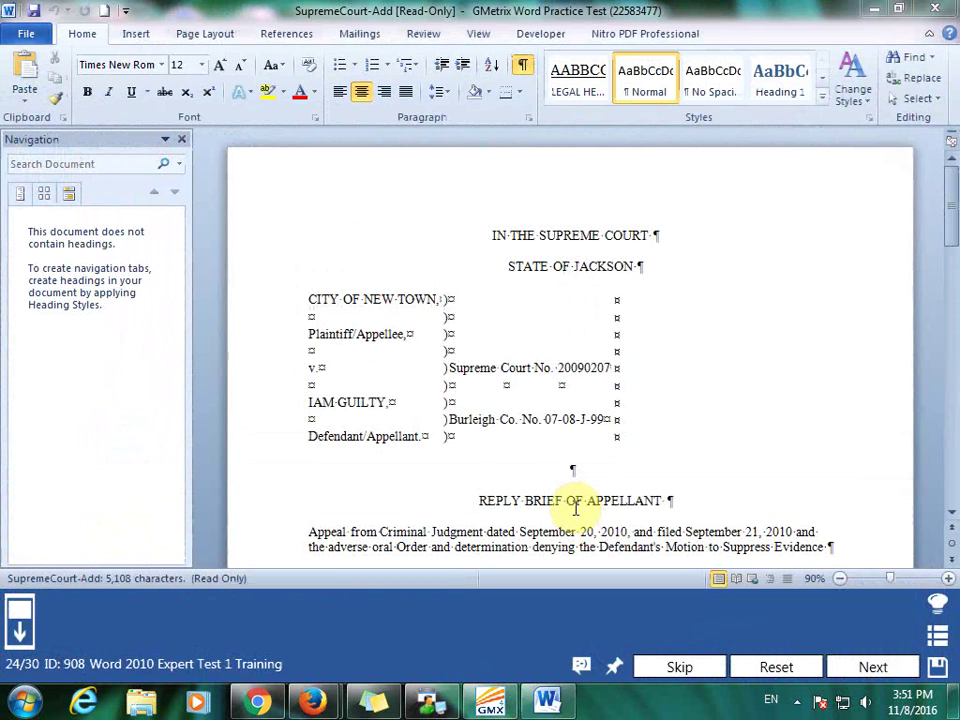
# Step: Find the State v. Salter citation in the brief and select it
pyautogui.click(107, 161)
pyautogui.write('state v. Salter')
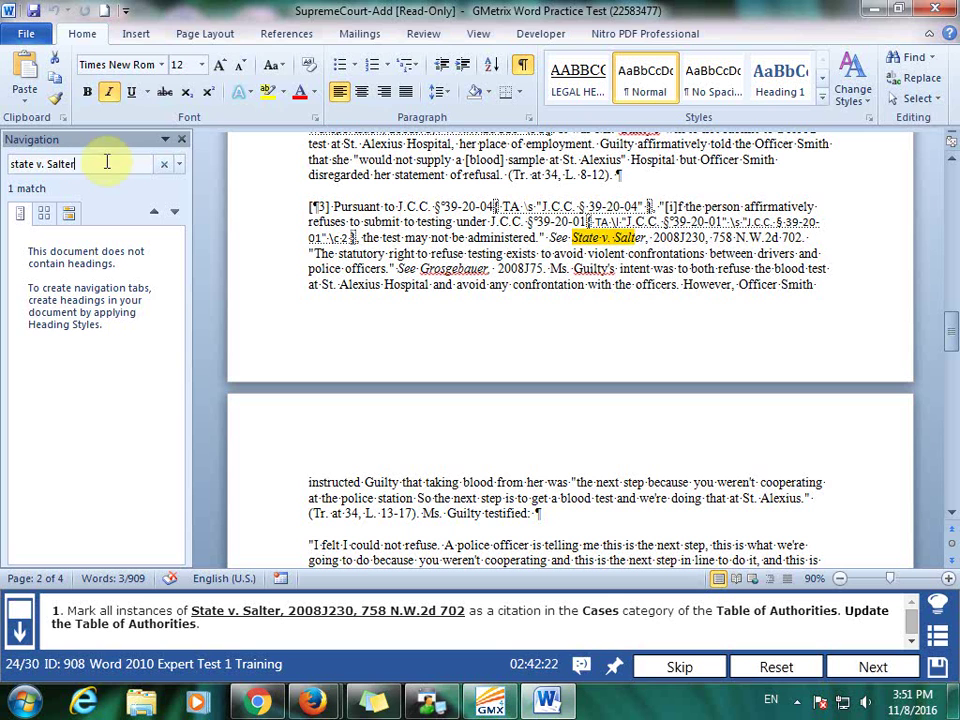
pyautogui.press('Return')
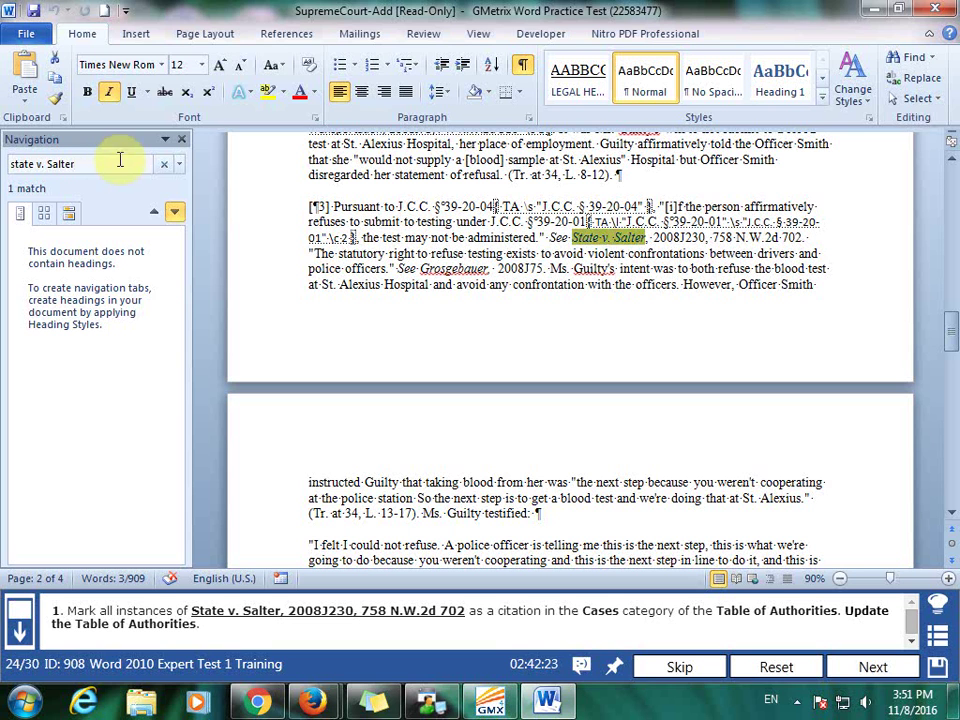
pyautogui.click(590, 238)
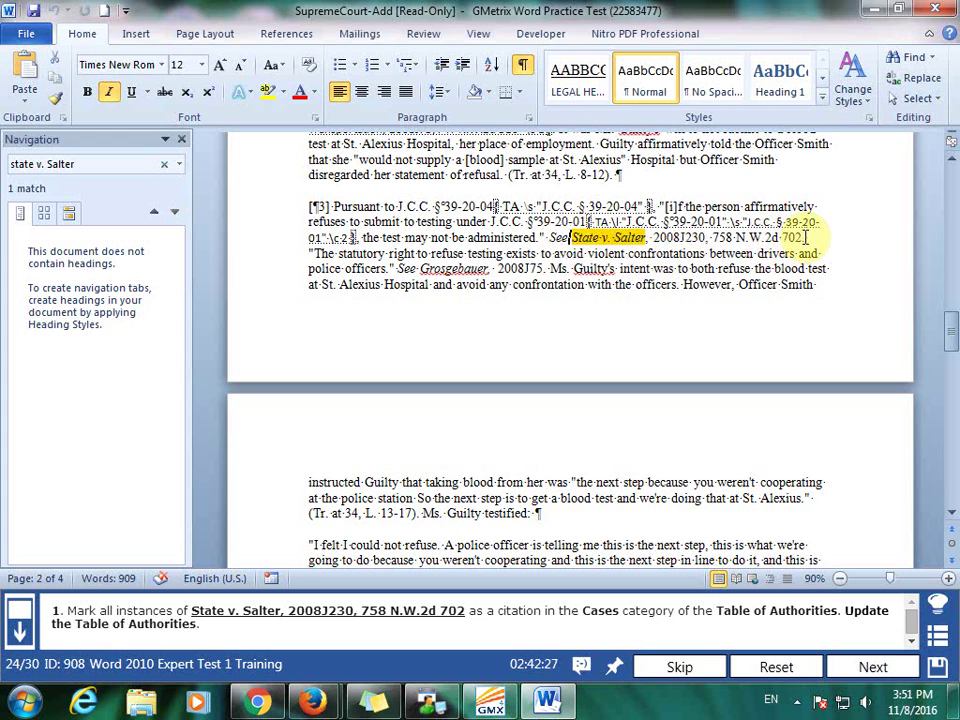
pyautogui.keyDown('ctrl'); pyautogui.click(797, 238); pyautogui.keyUp('ctrl')
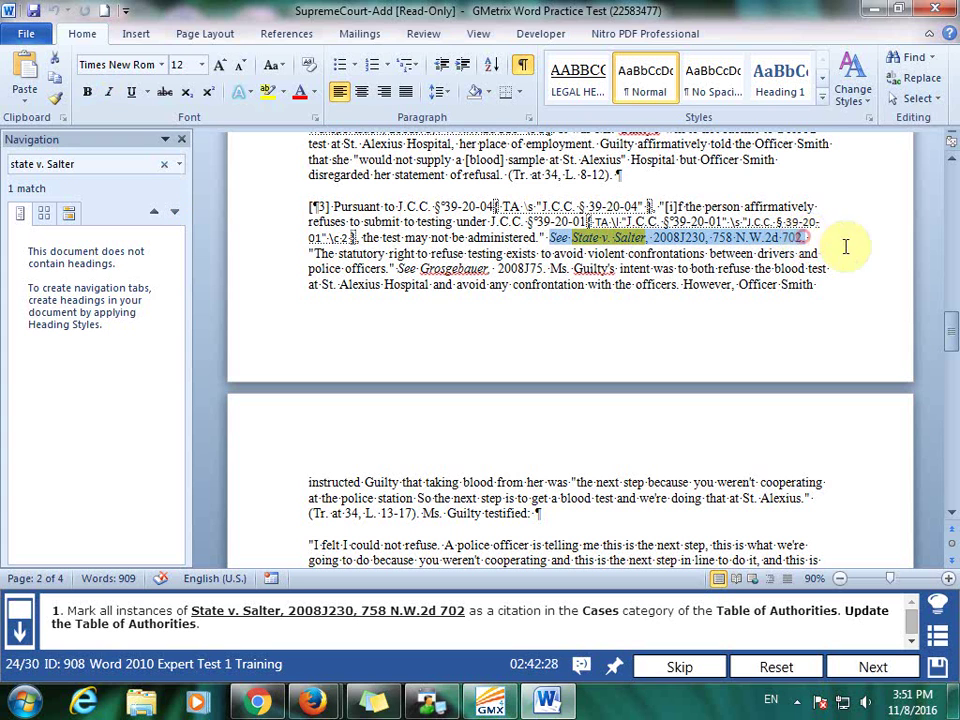
pyautogui.click(595, 236)
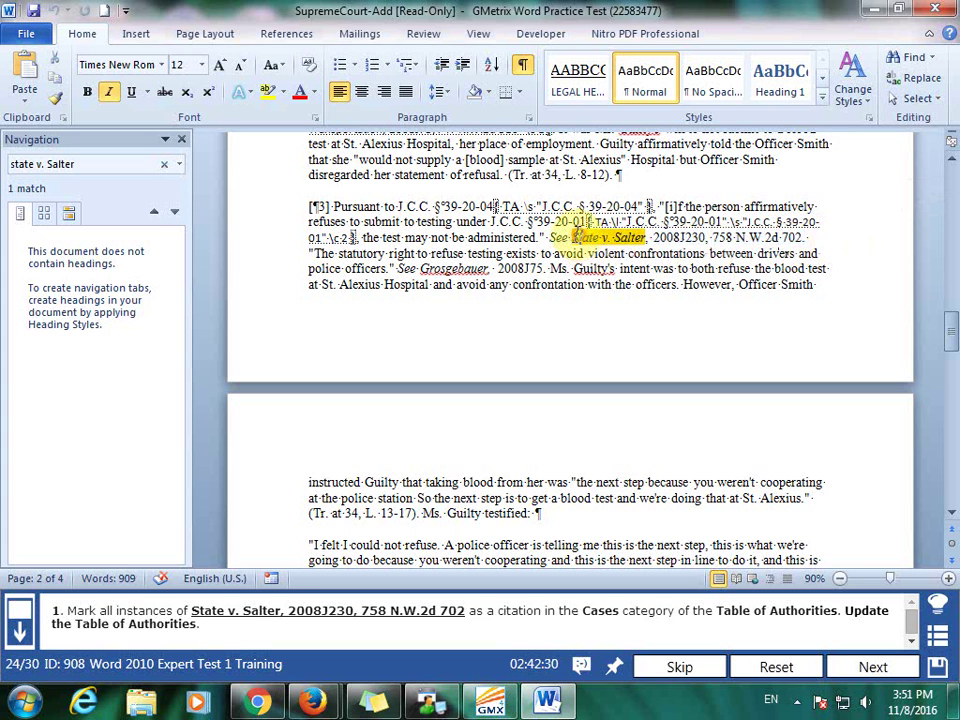
pyautogui.keyDown('shift'); pyautogui.click(801, 238); pyautogui.keyUp('shift')
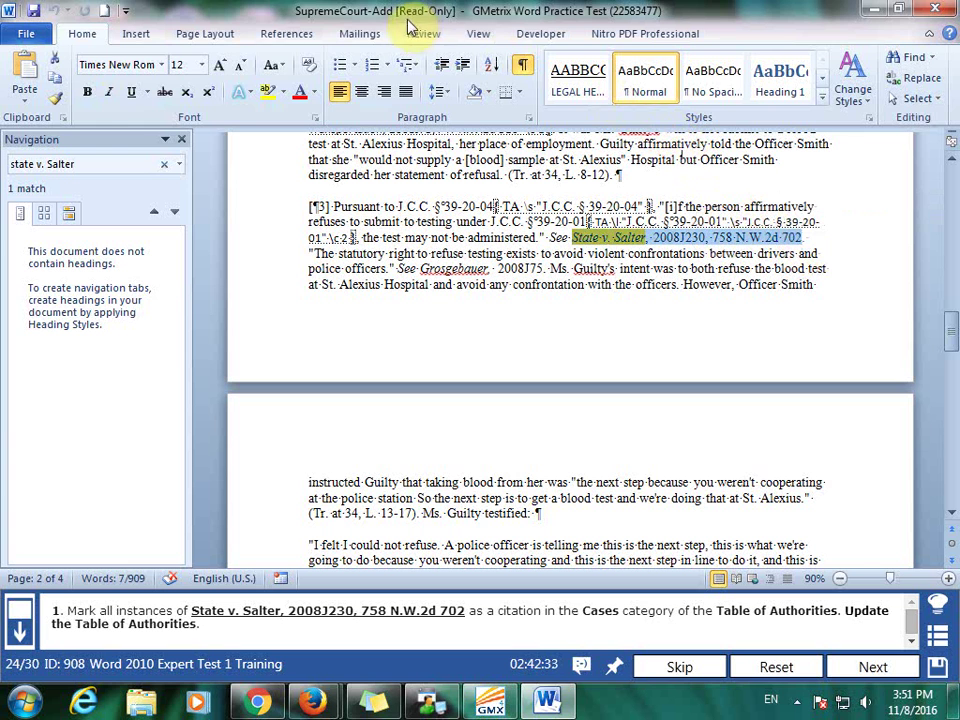
# Step: Mark the selected citation under the Other Authorities category
pyautogui.click(288, 35)
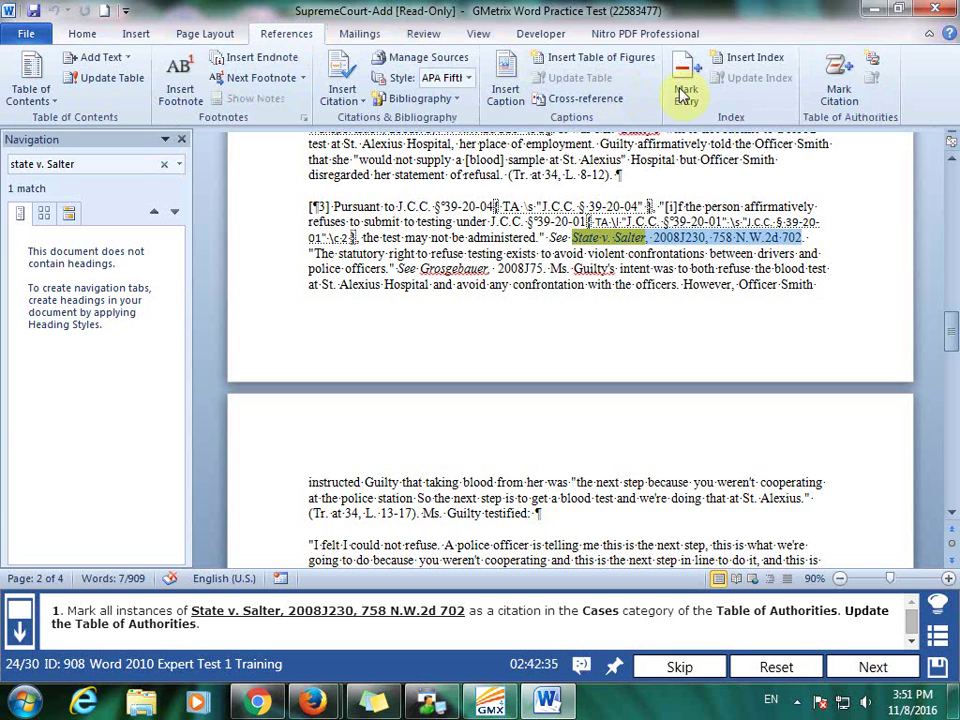
pyautogui.click(838, 88)
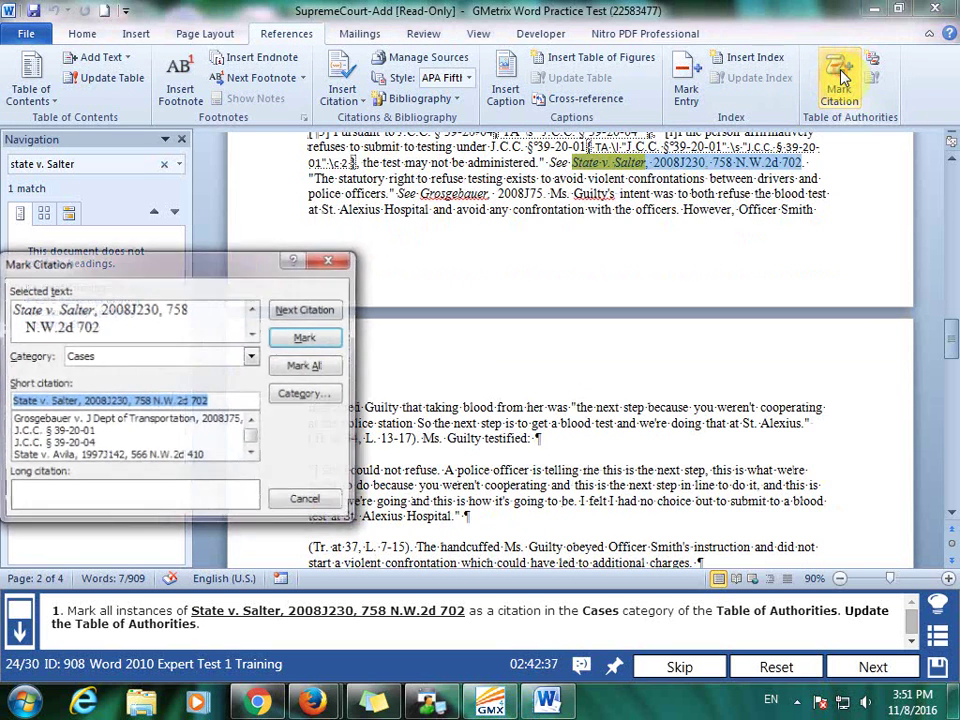
pyautogui.click(146, 358)
pyautogui.click(153, 394)
pyautogui.click(315, 369)
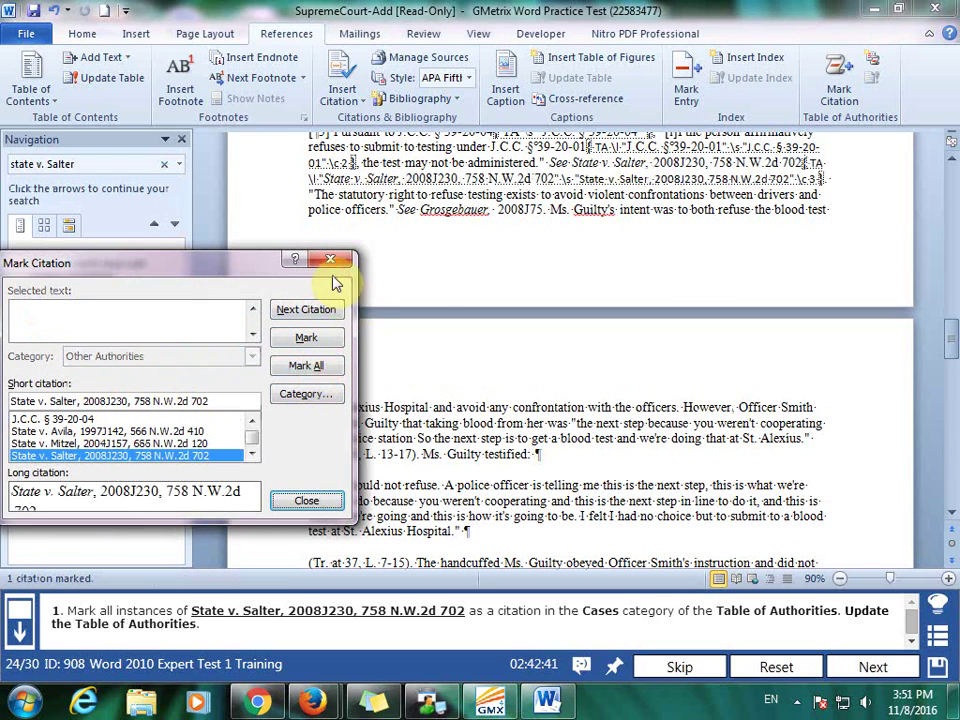
pyautogui.click(312, 499)
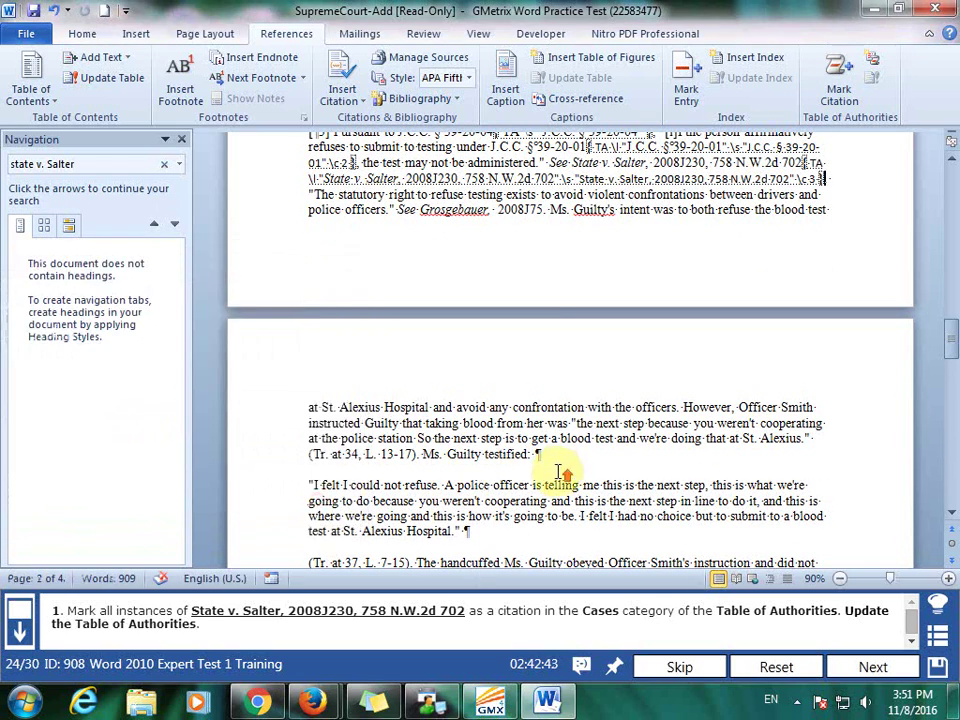
# Step: Update the Table of Authorities to pick up the newly marked citation
pyautogui.scroll(5, 594, 456)
pyautogui.scroll(3, 594, 456)
pyautogui.scroll(3, 570, 448)
pyautogui.click(628, 364)
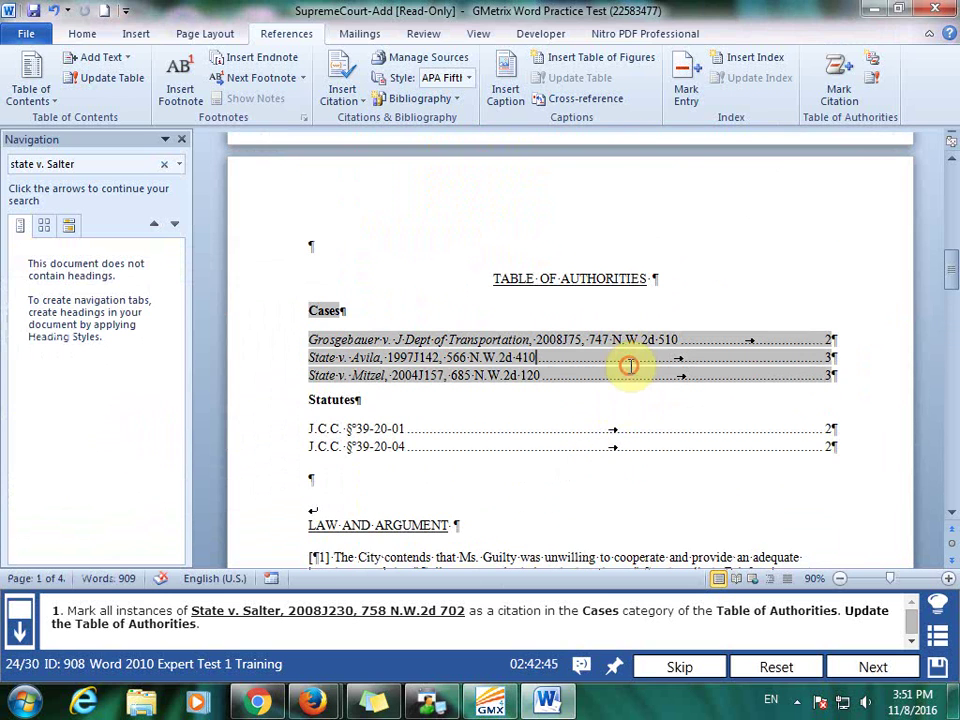
pyautogui.click(872, 80)
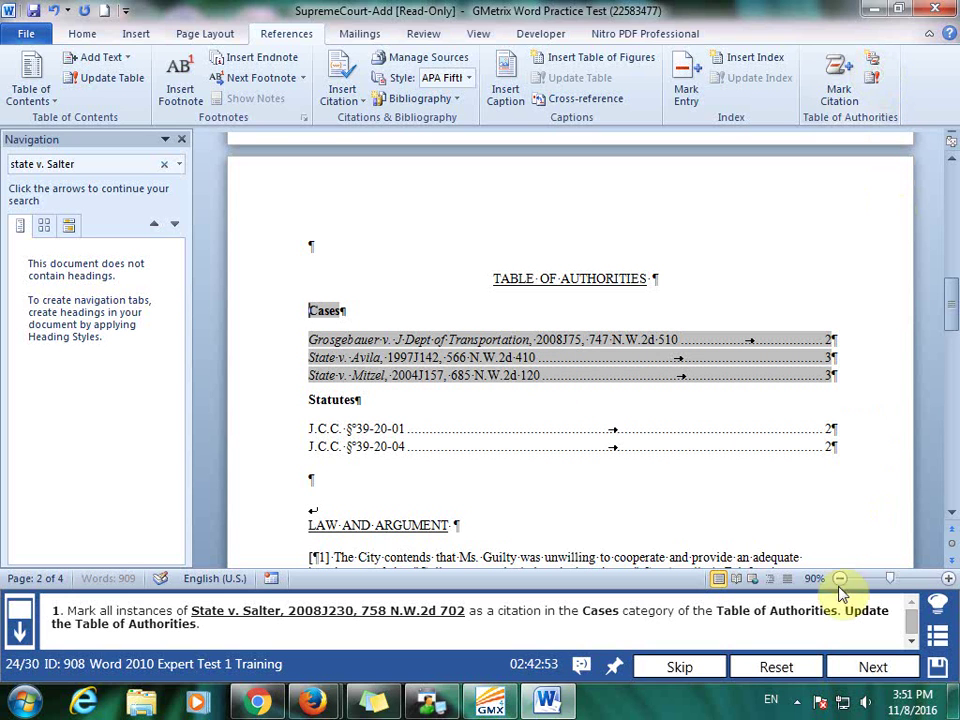
pyautogui.click(793, 705)
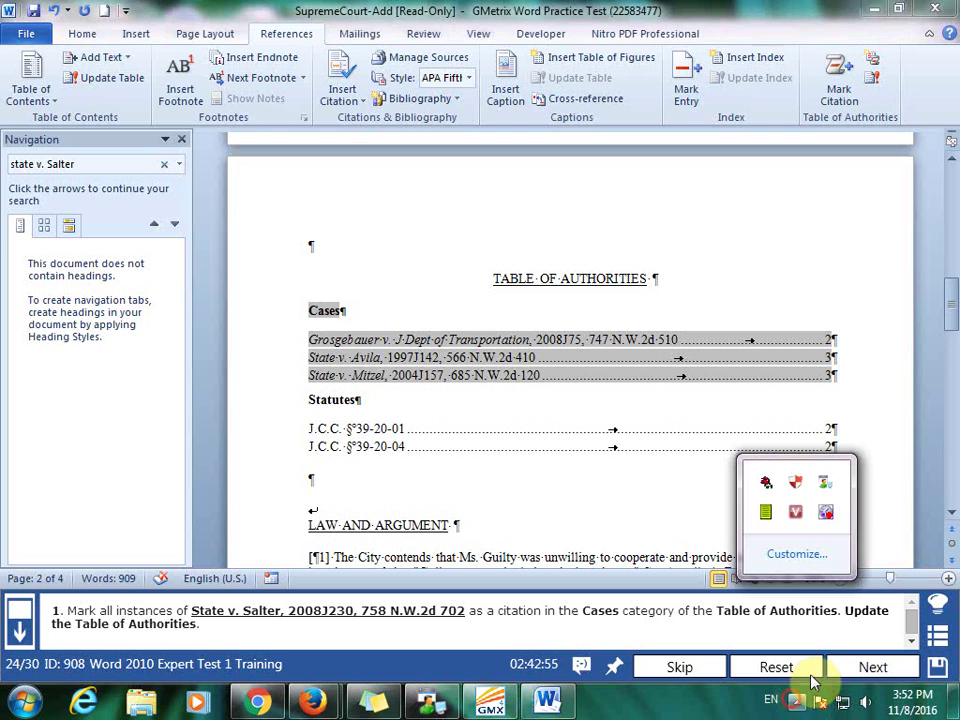
pyautogui.rightClick(822, 508)
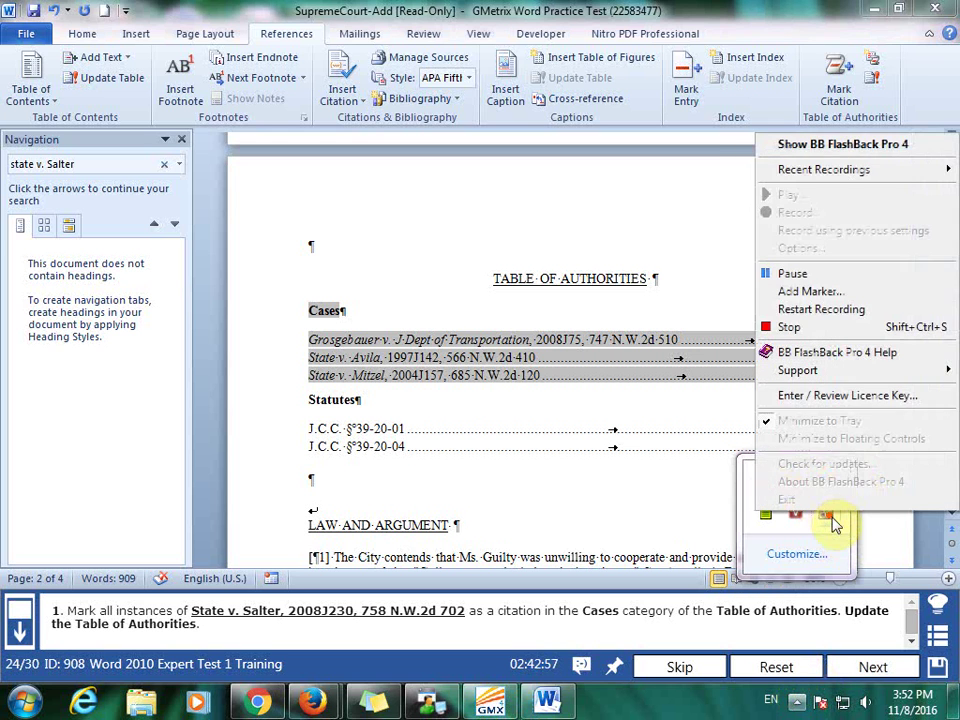
pyautogui.click(808, 309)
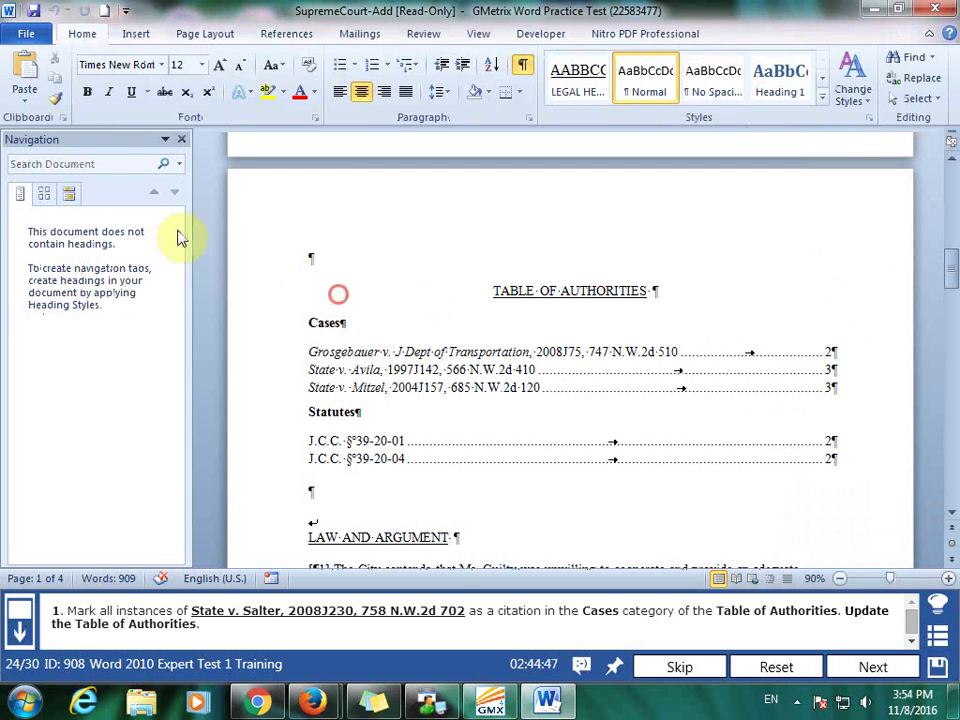
# Step: Search for 'v. S' and select the State v. Salter citation text
pyautogui.click(84, 160)
pyautogui.write('state')
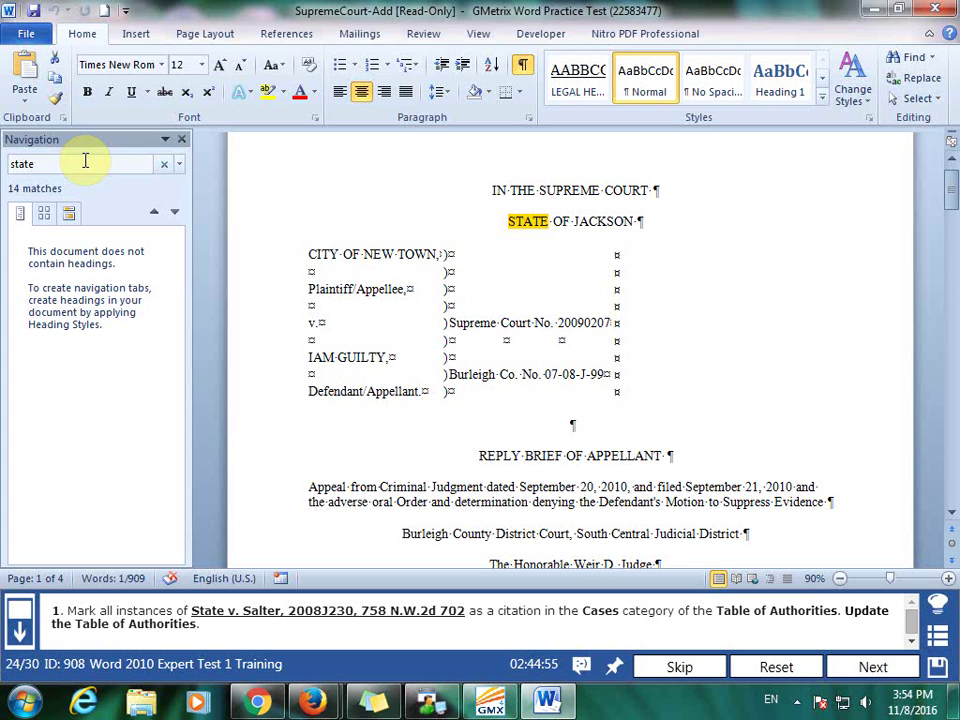
pyautogui.write('v. ')
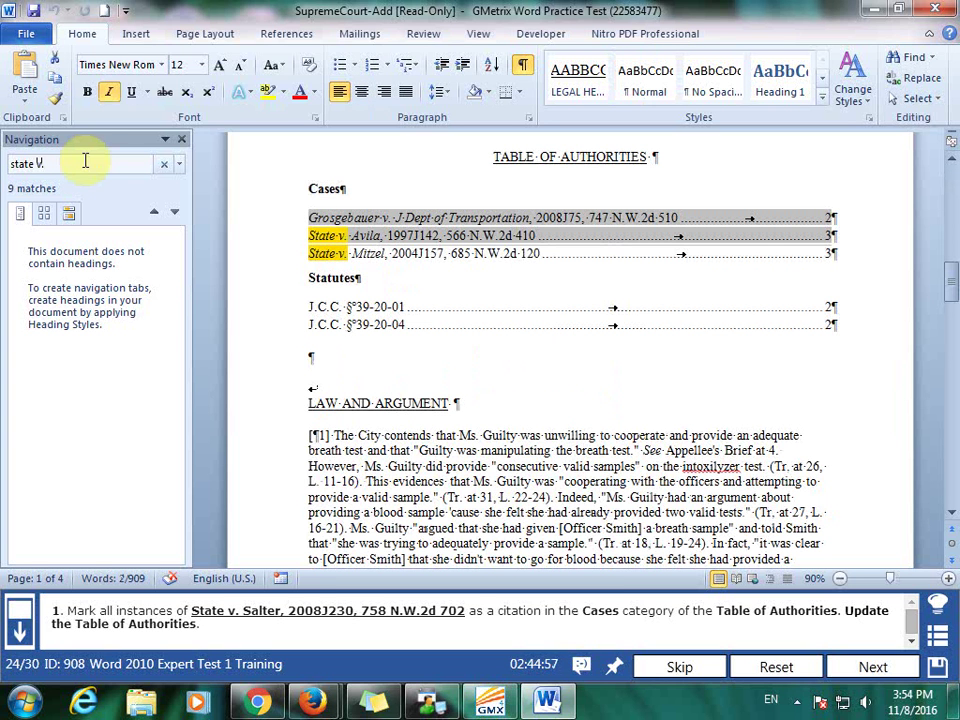
pyautogui.write('Sa')
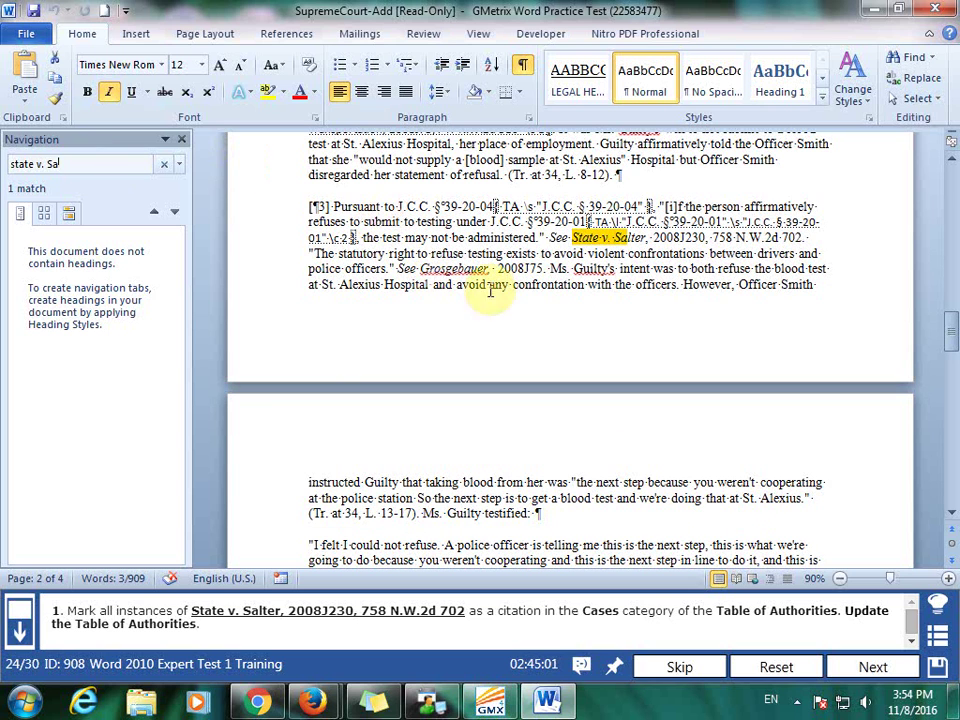
pyautogui.click(573, 238)
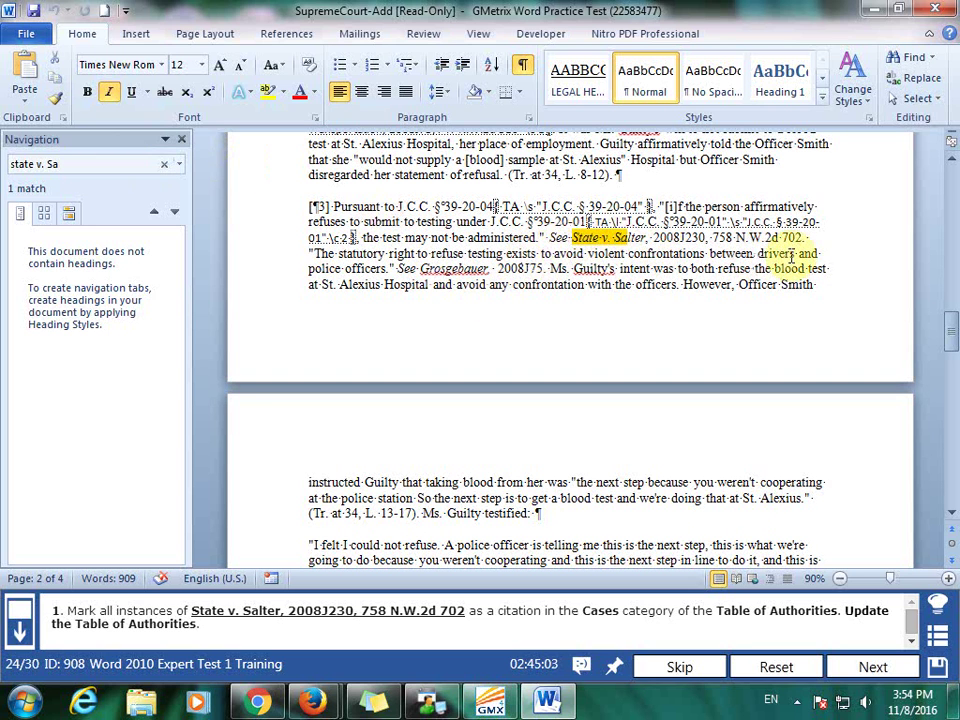
pyautogui.moveTo(573, 238); pyautogui.dragTo(806, 239)
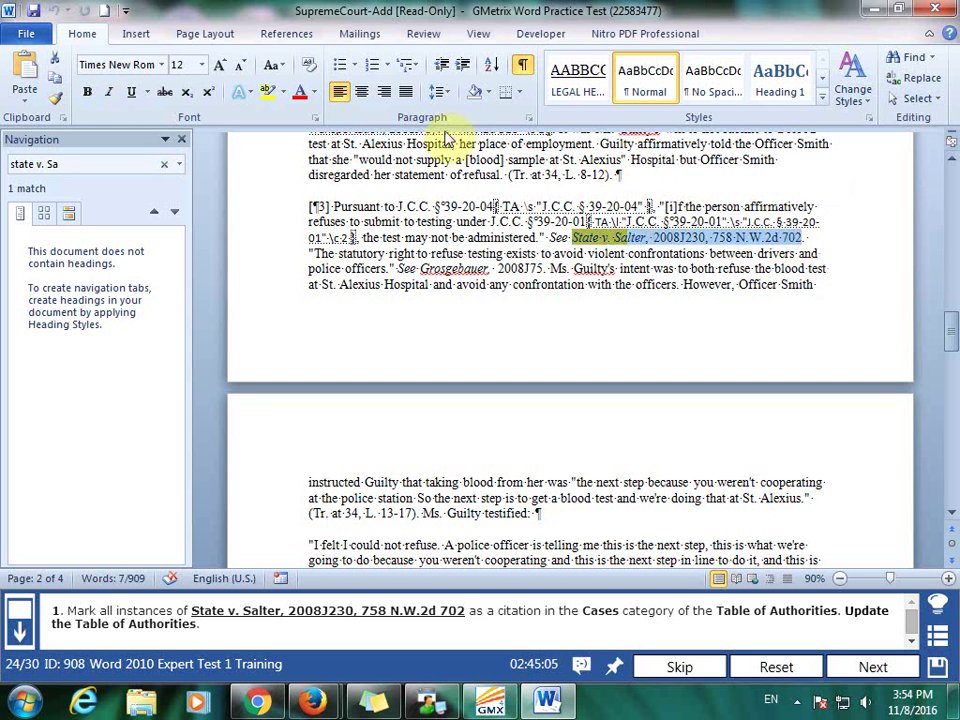
# Step: Mark all occurrences of the State v. Salter citation under Cases
pyautogui.click(268, 38)
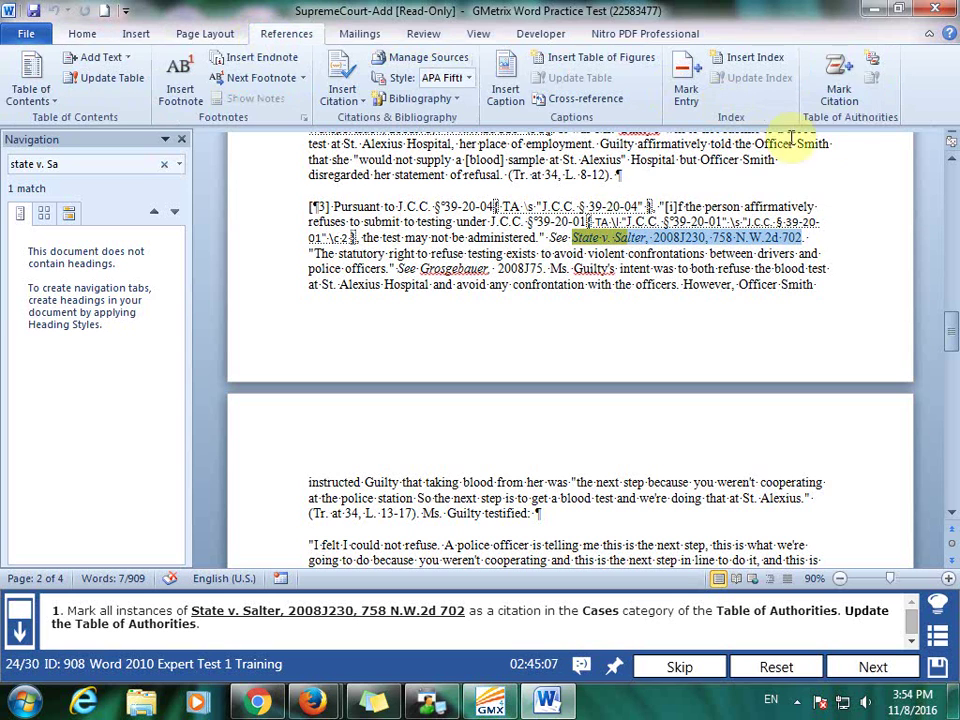
pyautogui.click(838, 80)
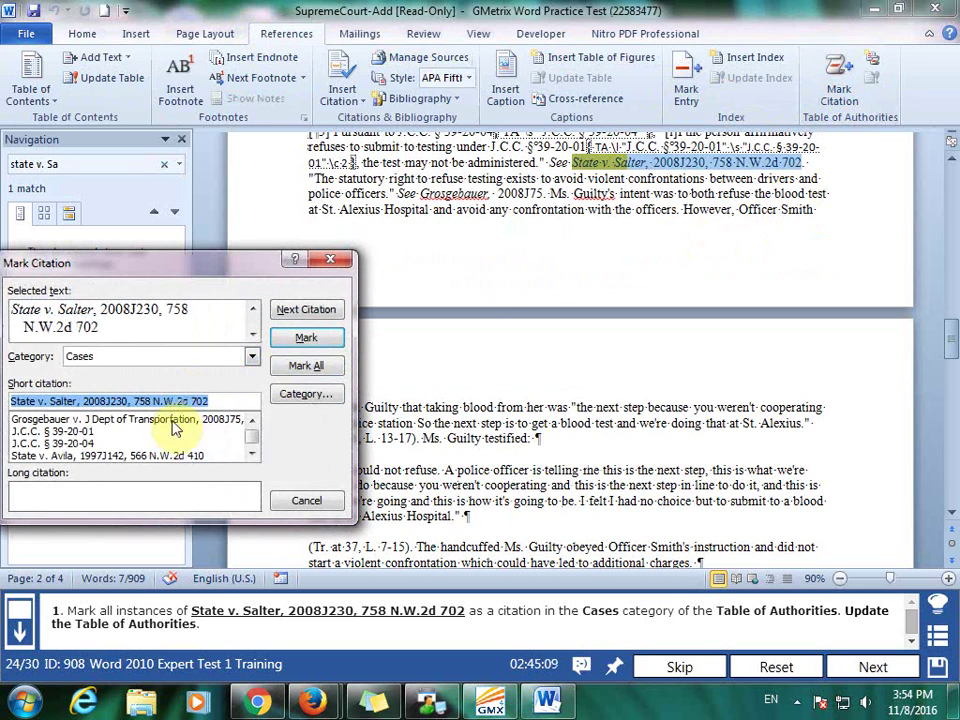
pyautogui.click(318, 367)
pyautogui.click(306, 498)
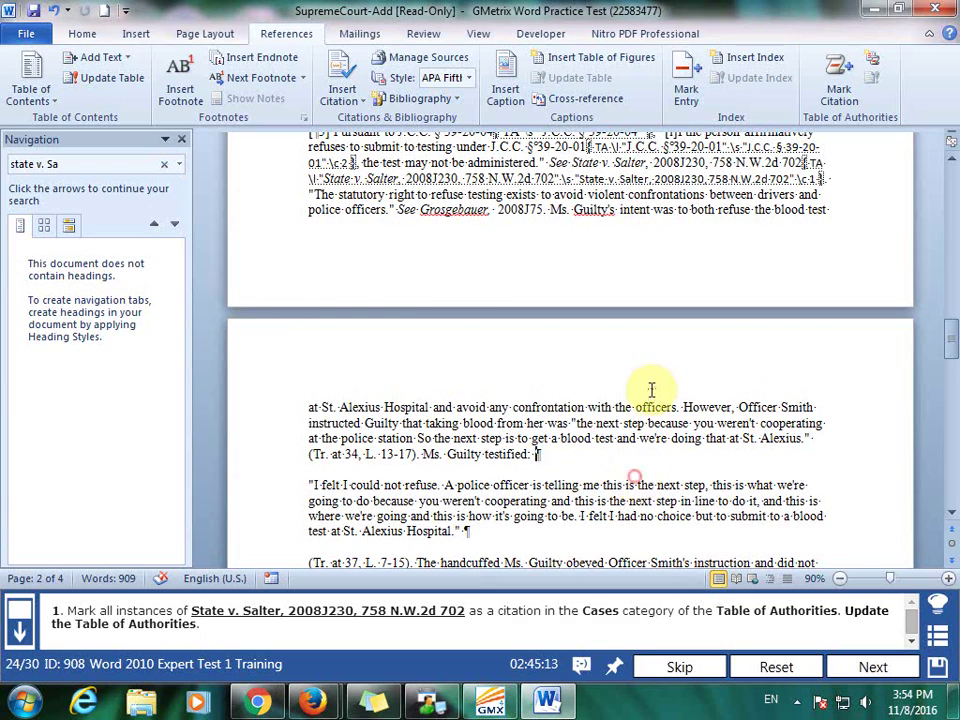
# Step: Update the Table of Authorities to include State v. Salter and submit the task
pyautogui.scroll(5, 670, 413)
pyautogui.scroll(5, 686, 392)
pyautogui.click(681, 231)
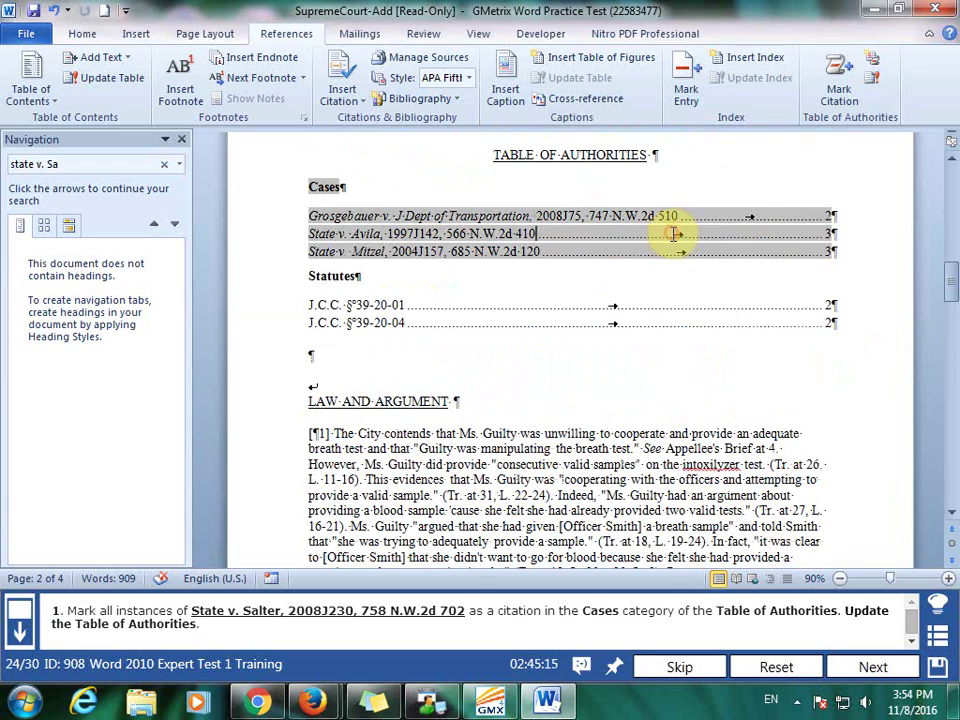
pyautogui.click(870, 77)
pyautogui.click(873, 667)
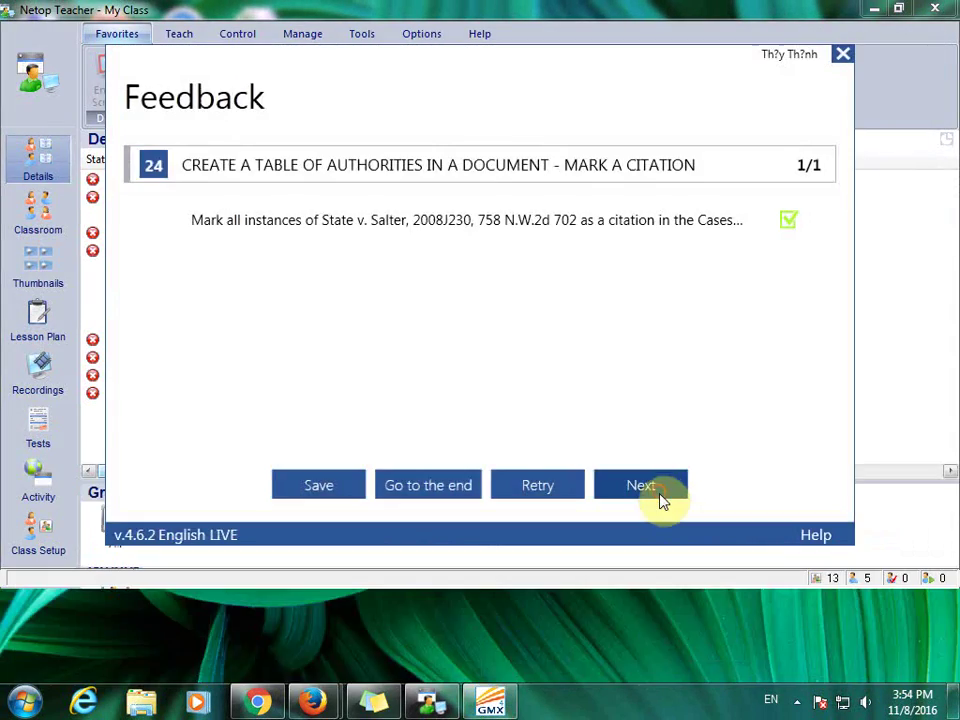
# Step: Move on to task 25, hide formatting marks, and scroll to the last paragraph
pyautogui.click(660, 490)
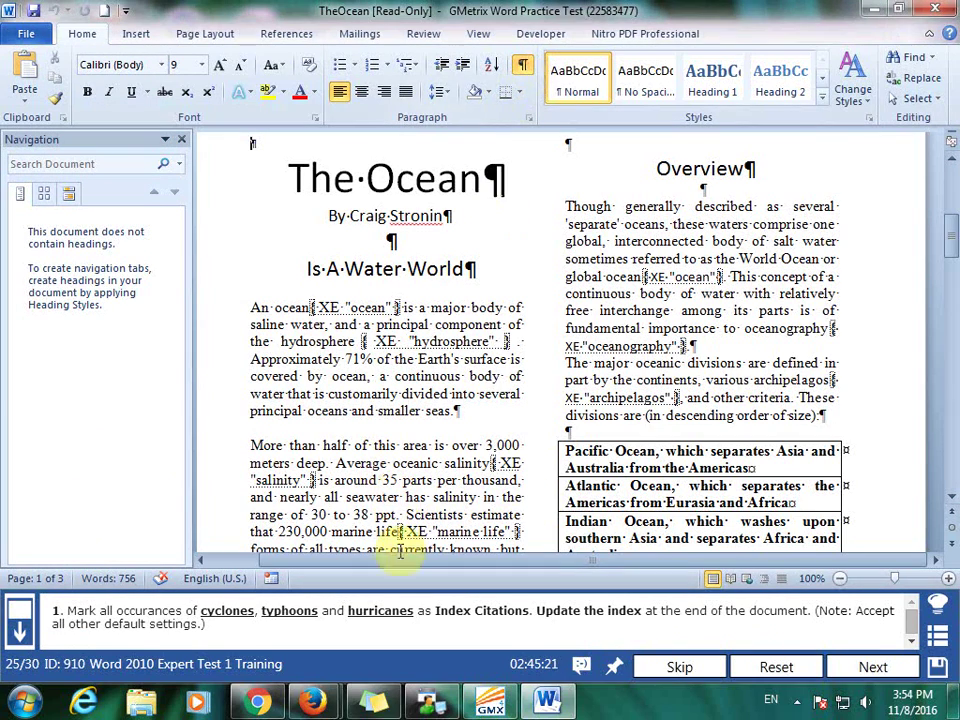
pyautogui.click(522, 65)
pyautogui.scroll(-4, 457, 365)
pyautogui.scroll(-5, 488, 418)
pyautogui.scroll(-2, 488, 420)
pyautogui.scroll(-5, 484, 422)
pyautogui.scroll(-3, 484, 422)
pyautogui.scroll(-6, 484, 408)
pyautogui.scroll(-4, 476, 428)
pyautogui.scroll(-3, 469, 402)
# Step: Mark cyclones as an index entry
pyautogui.click(471, 253)
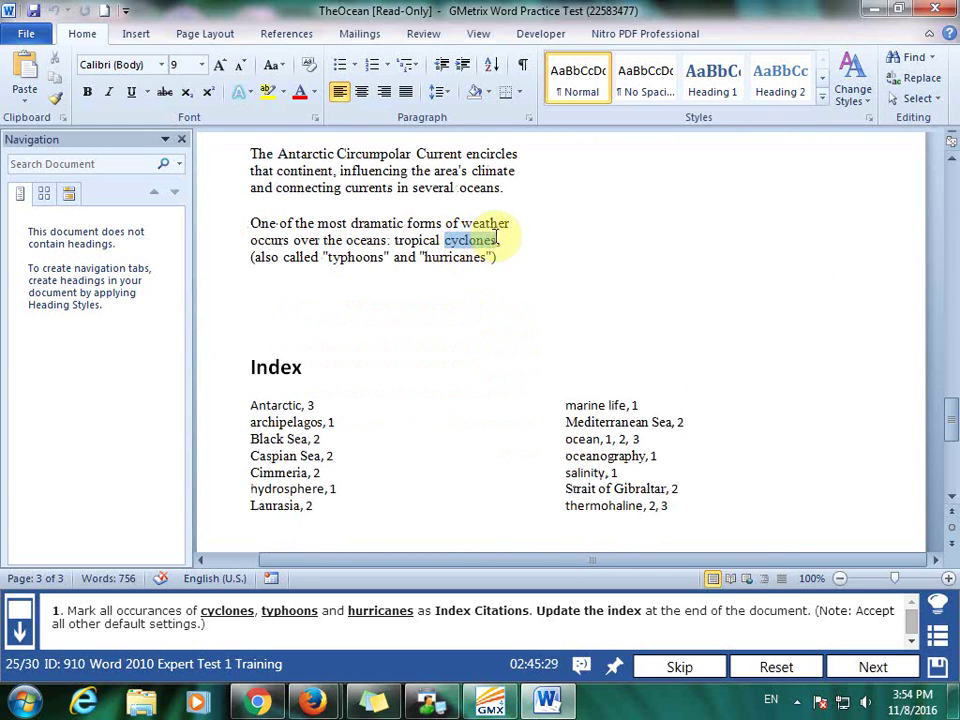
pyautogui.click(310, 33)
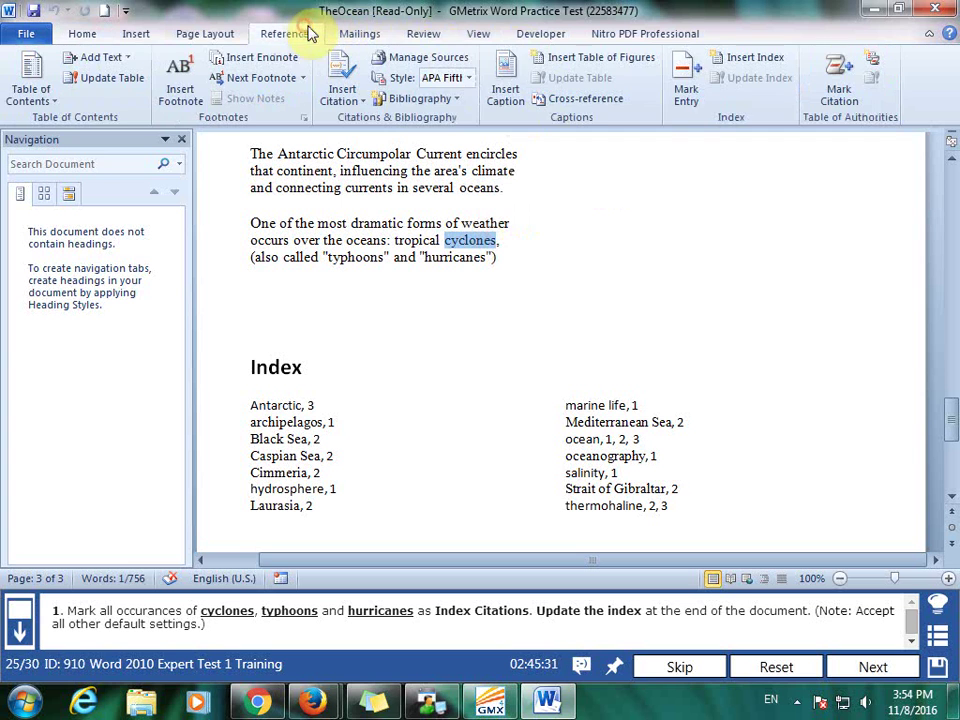
pyautogui.click(686, 85)
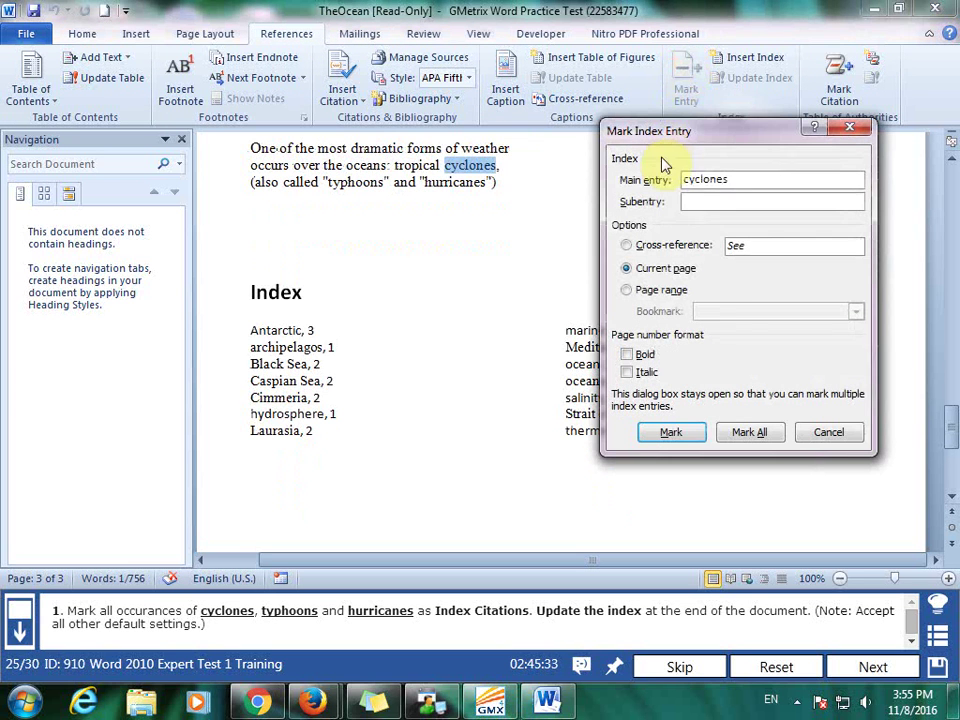
pyautogui.click(697, 437)
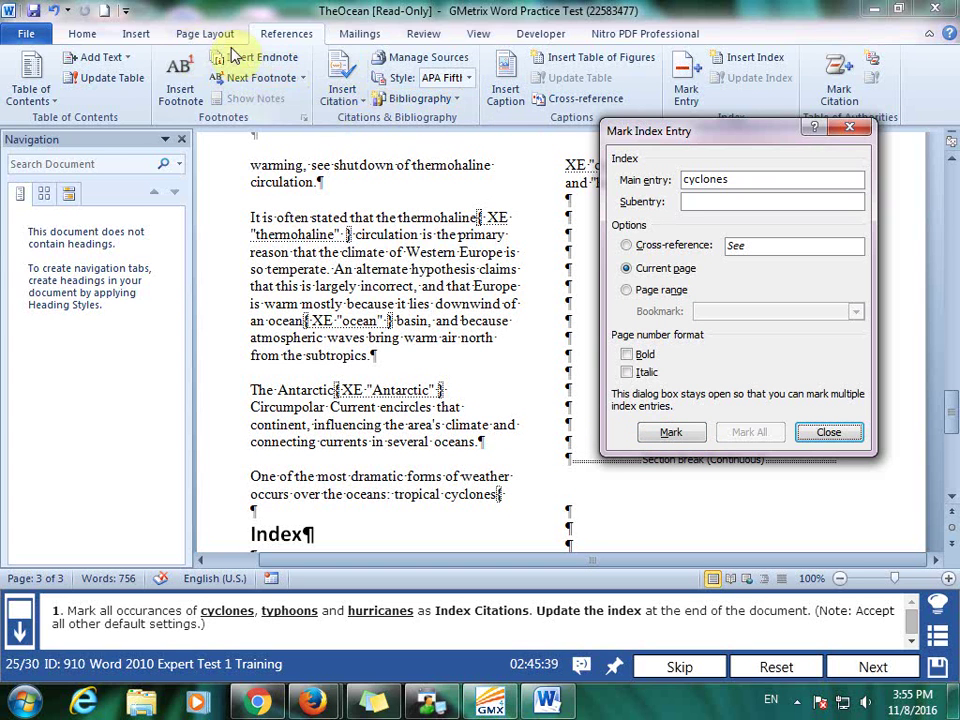
# Step: Mark typhoons and hurricanes as index entries too, then close Mark Index Entry
pyautogui.click(95, 34)
pyautogui.click(522, 66)
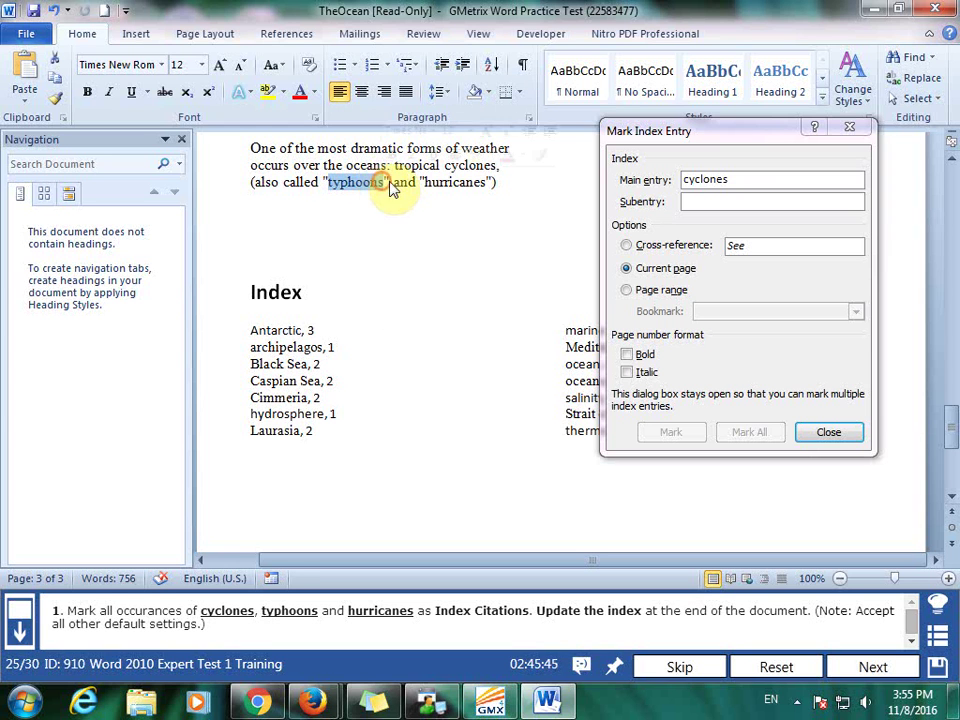
pyautogui.click(757, 205)
pyautogui.click(686, 432)
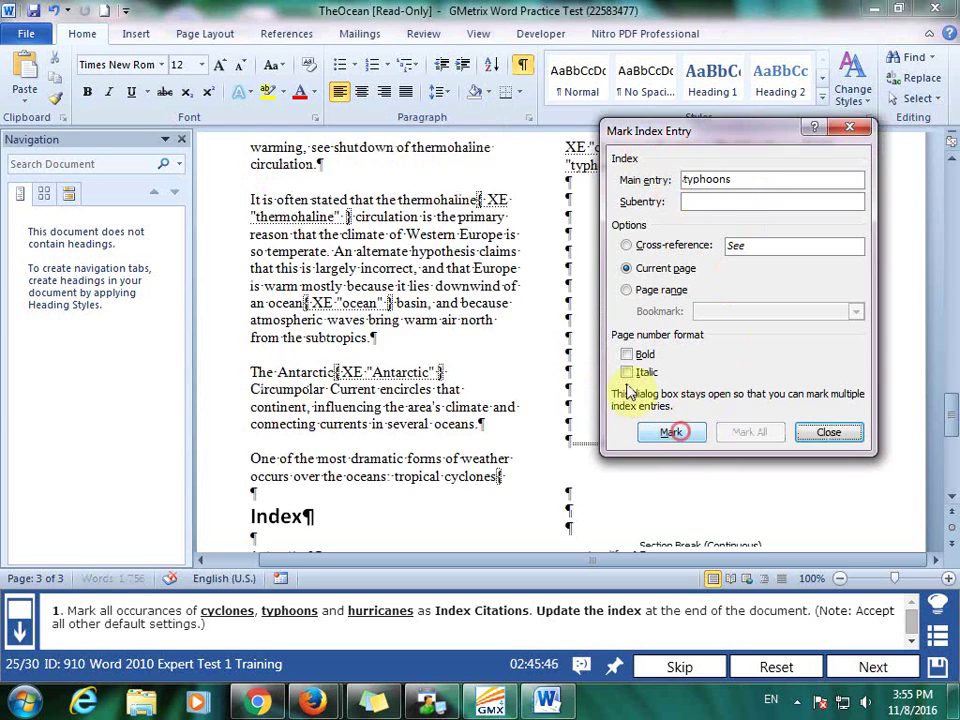
pyautogui.click(526, 66)
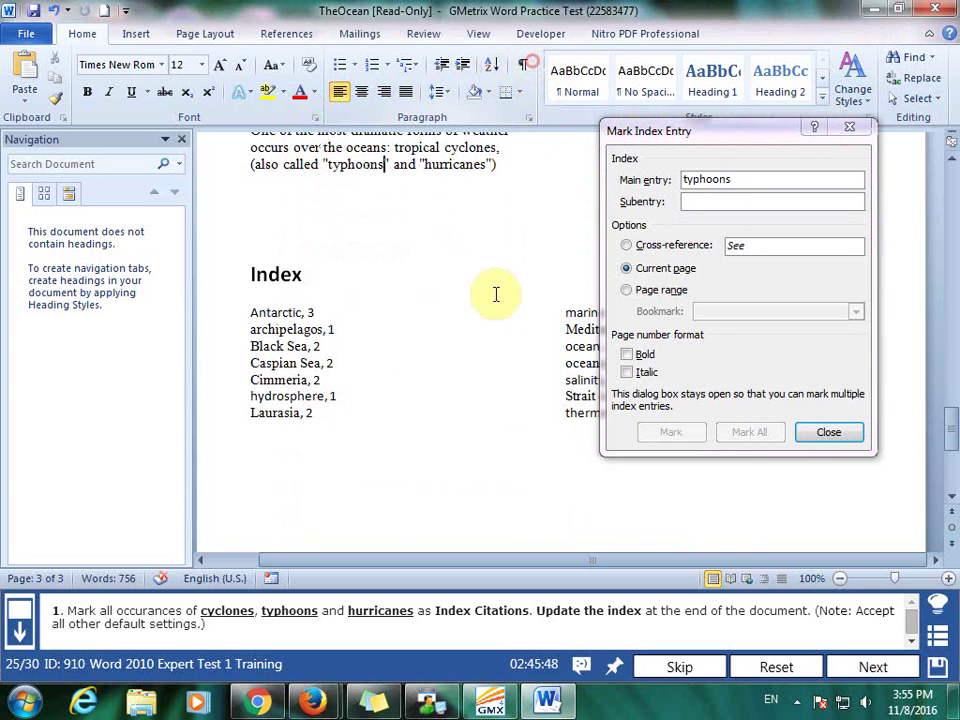
pyautogui.moveTo(424, 152); pyautogui.dragTo(470, 152)
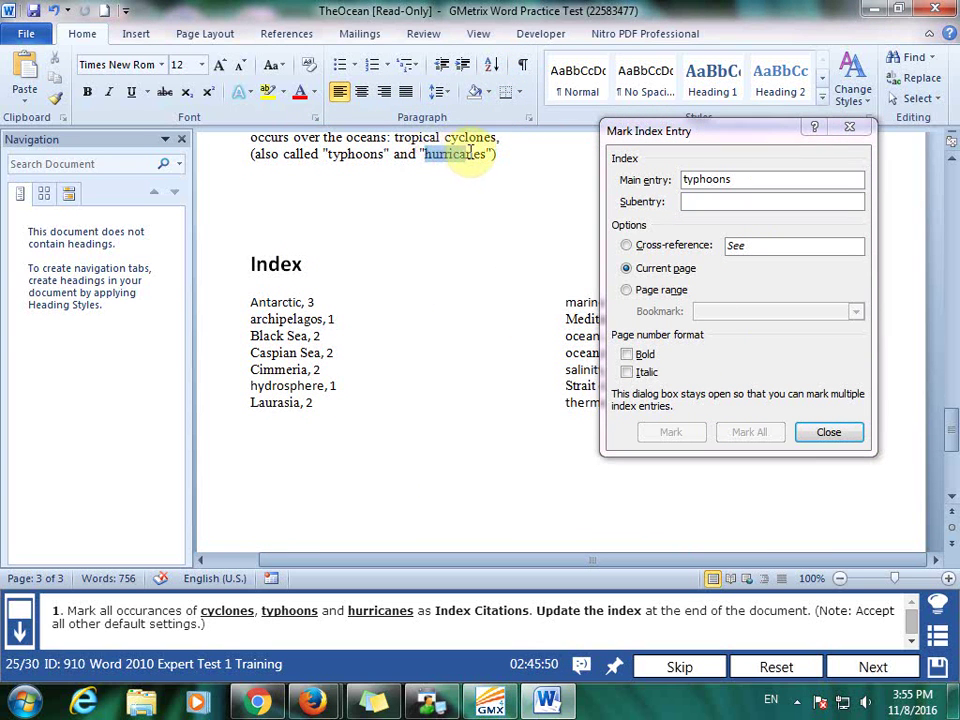
pyautogui.click(756, 194)
pyautogui.click(686, 430)
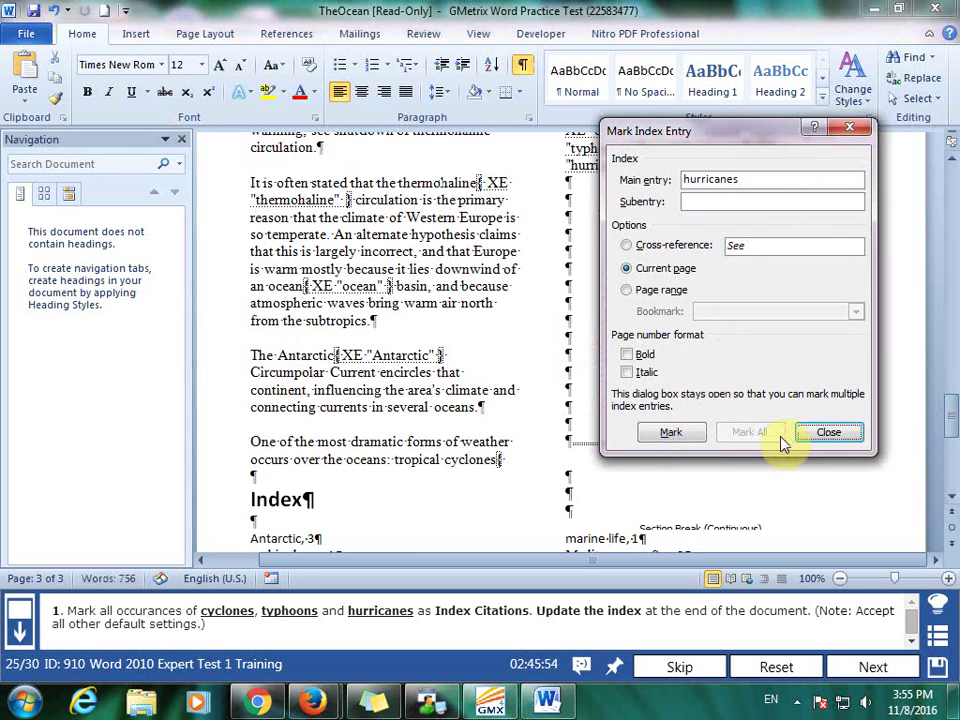
pyautogui.click(829, 437)
# Step: Update the index at the end of the document and submit the task
pyautogui.scroll(-2, 386, 459)
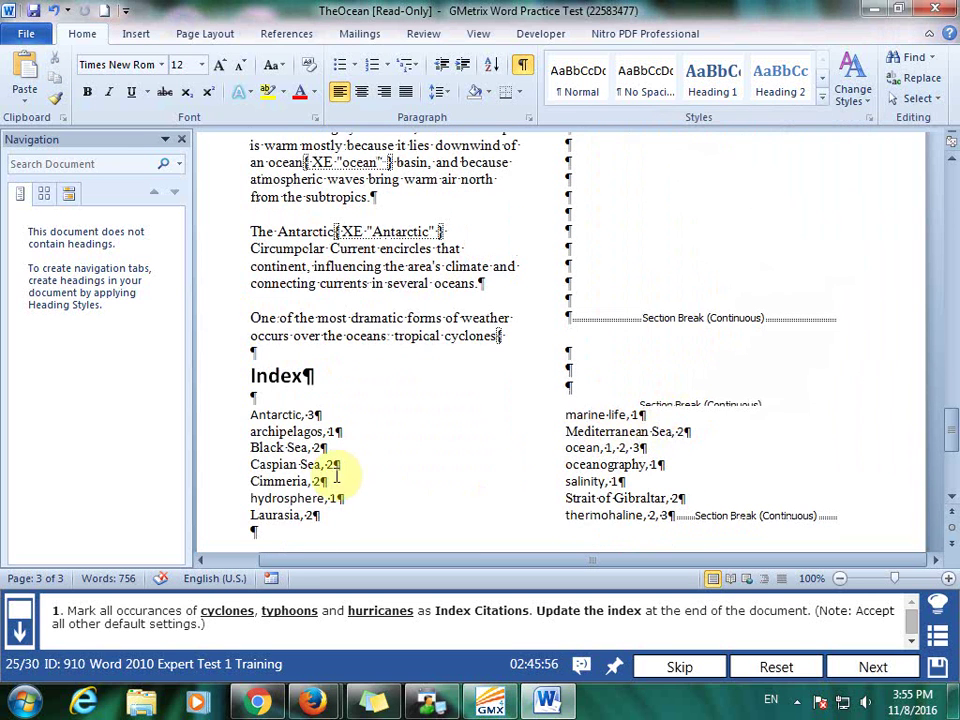
pyautogui.click(332, 468)
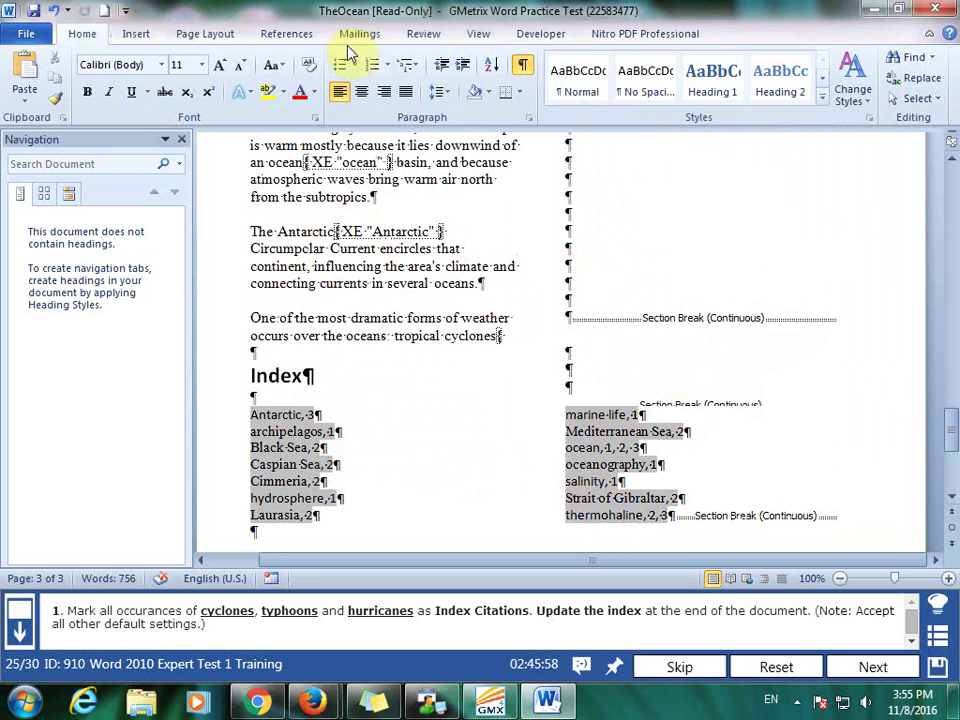
pyautogui.click(294, 36)
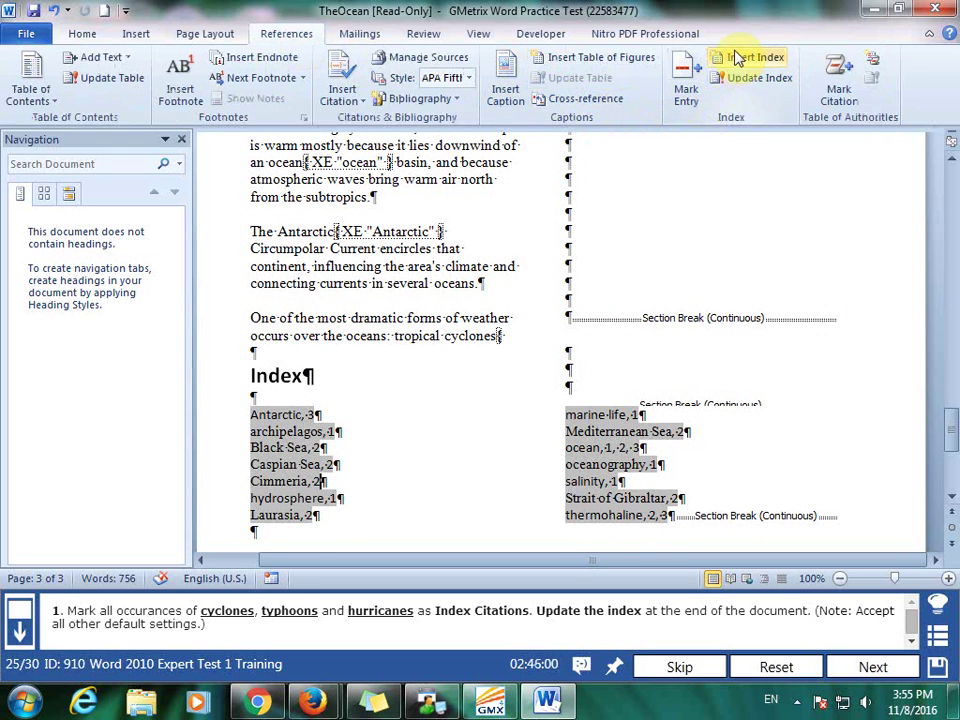
pyautogui.click(760, 79)
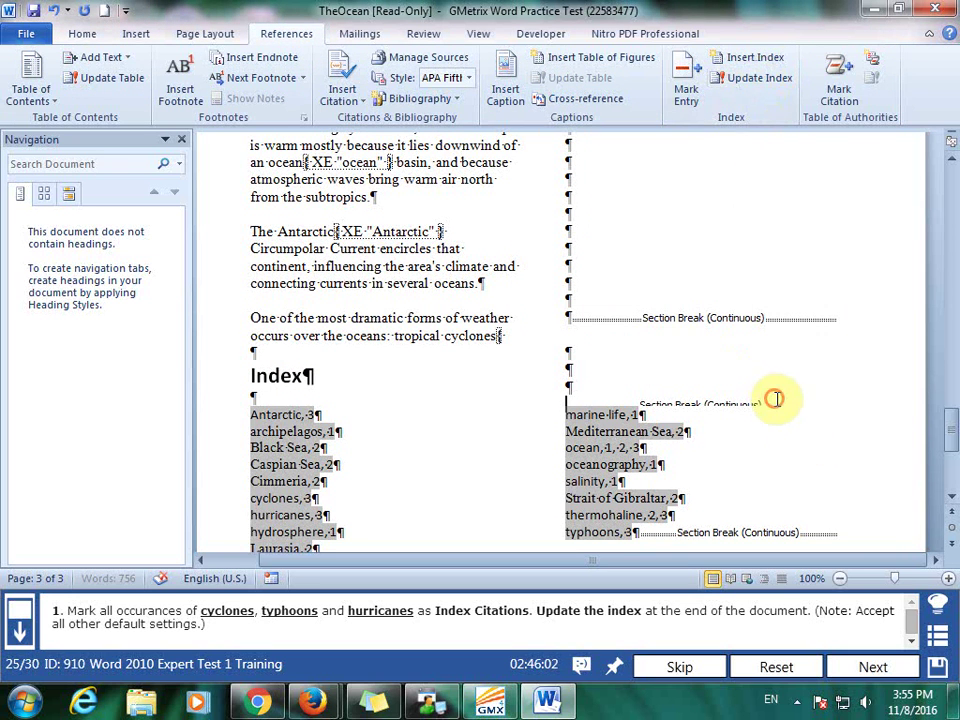
pyautogui.click(906, 667)
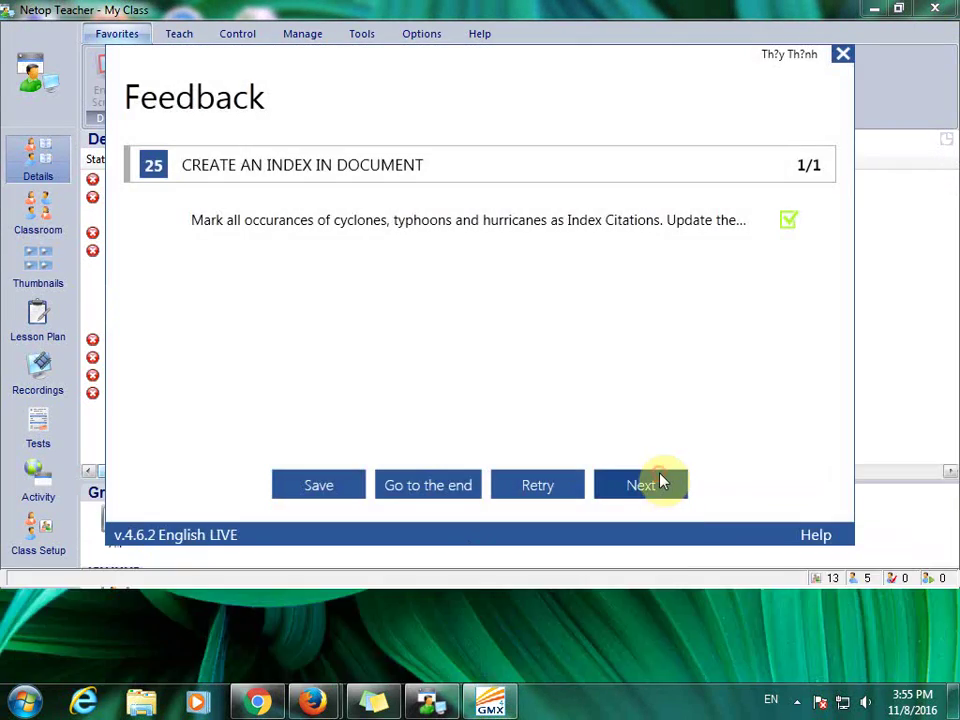
# Step: Set the Trust Center macro settings to Enable all macros and submit task 26
pyautogui.click(659, 482)
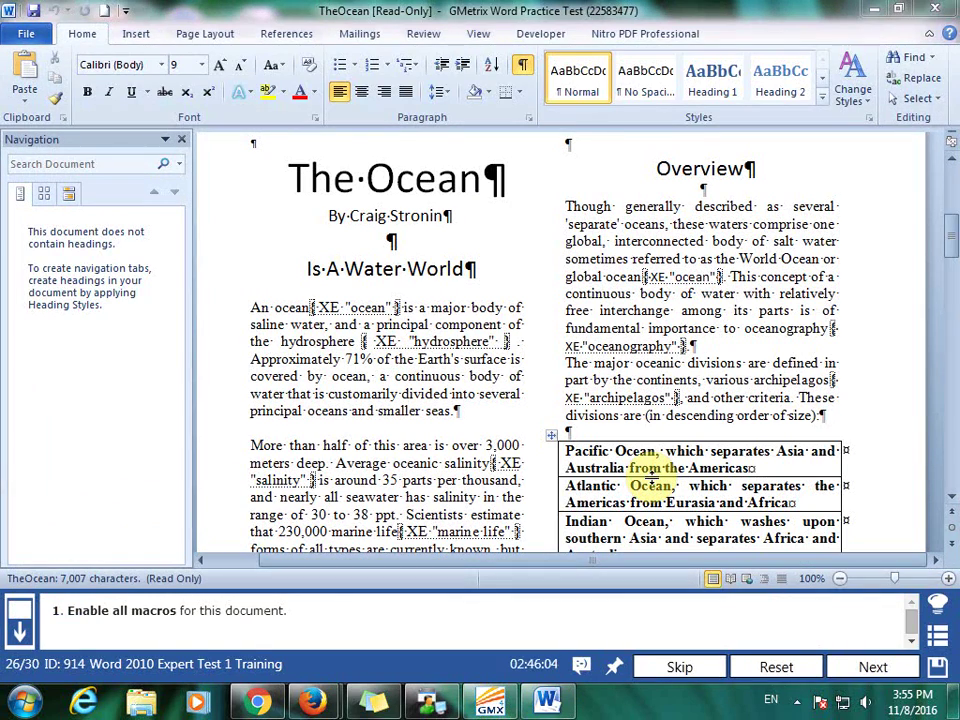
pyautogui.click(30, 38)
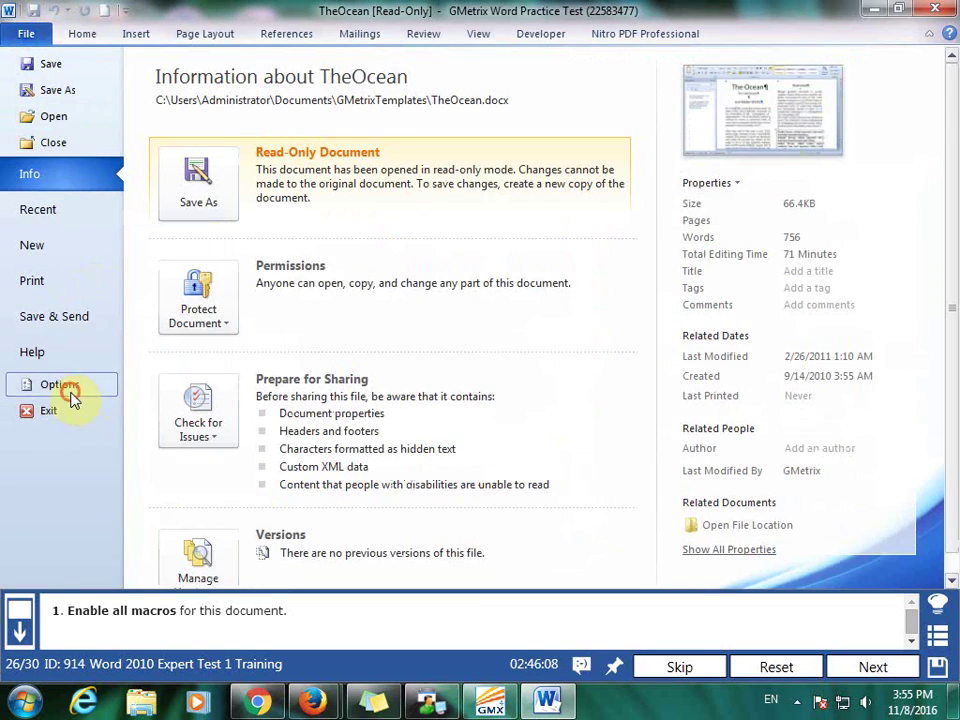
pyautogui.click(70, 388)
pyautogui.click(56, 281)
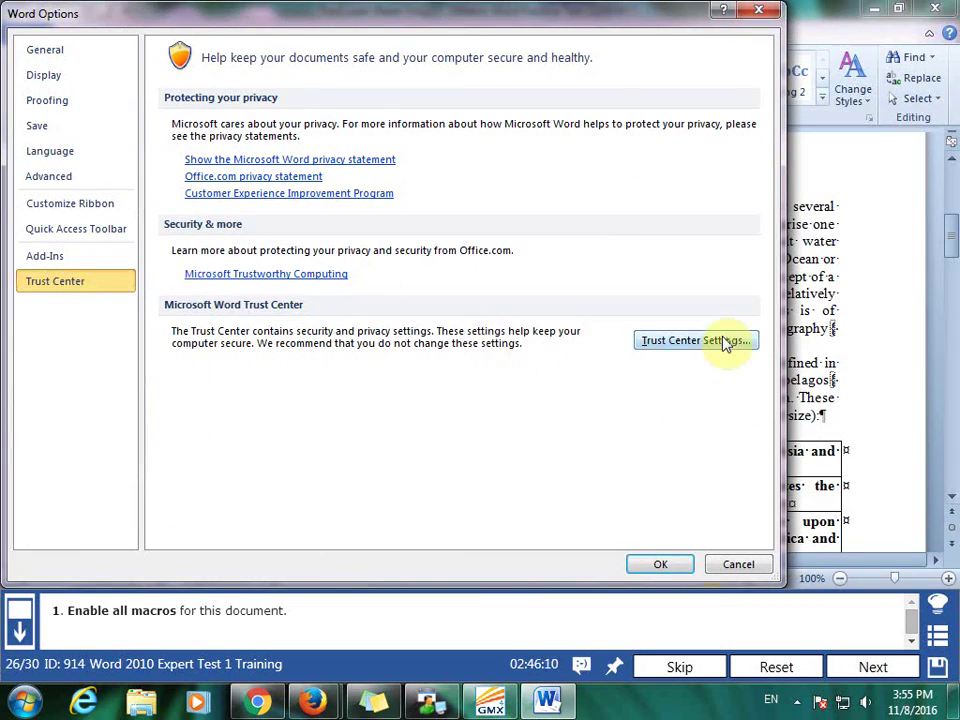
pyautogui.click(726, 343)
pyautogui.click(108, 180)
pyautogui.click(231, 141)
pyautogui.click(677, 564)
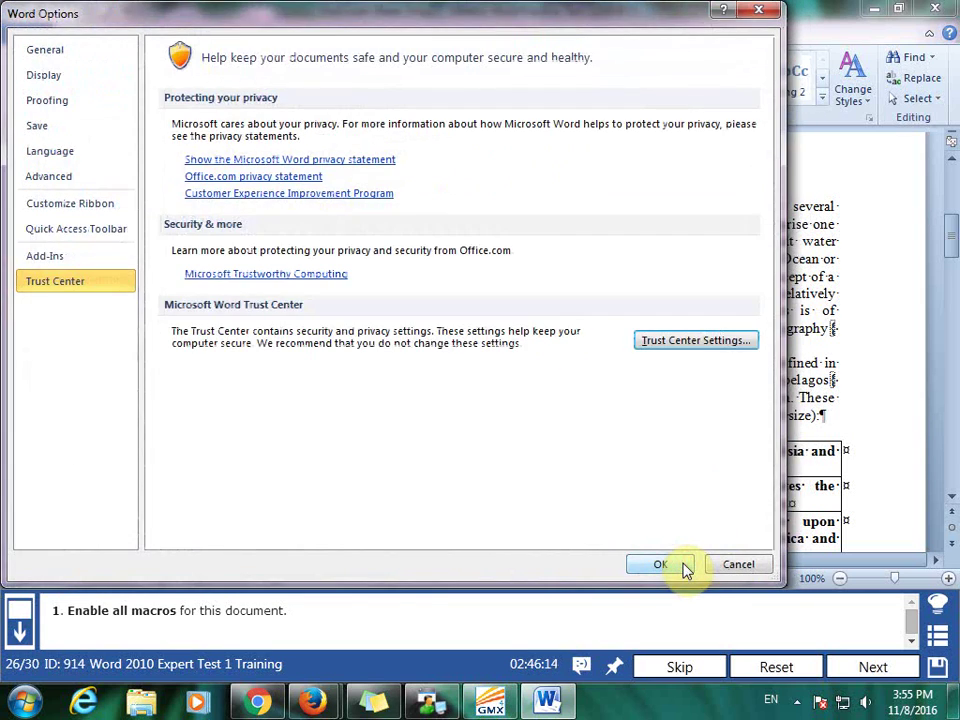
pyautogui.click(677, 571)
pyautogui.click(884, 669)
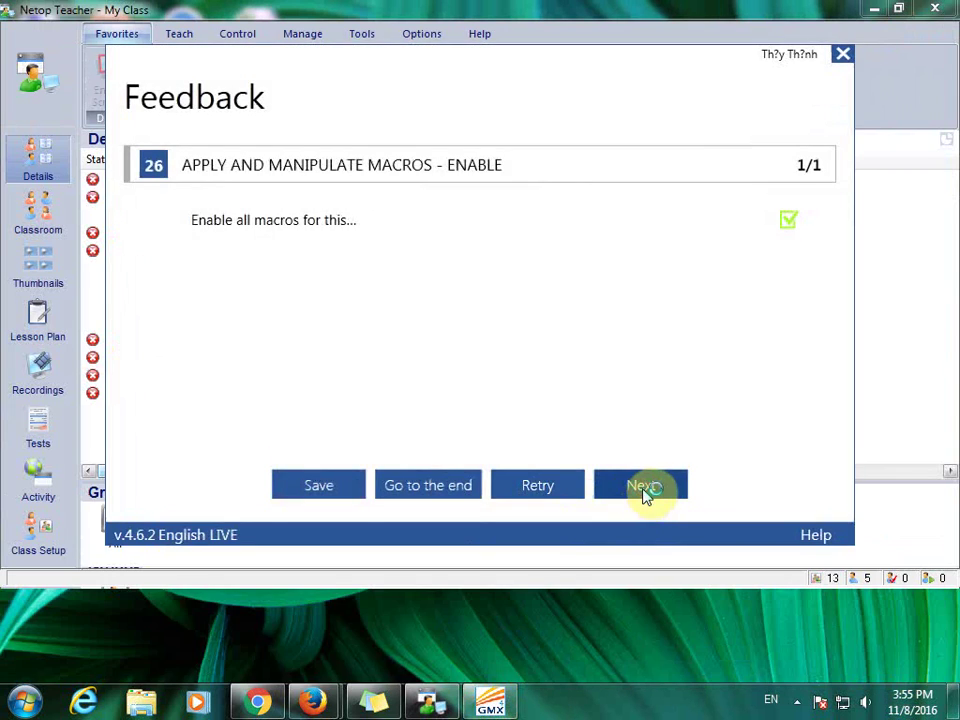
# Step: Advance to task 27 and open the Macros Organizer from the Developer tab
pyautogui.click(643, 489)
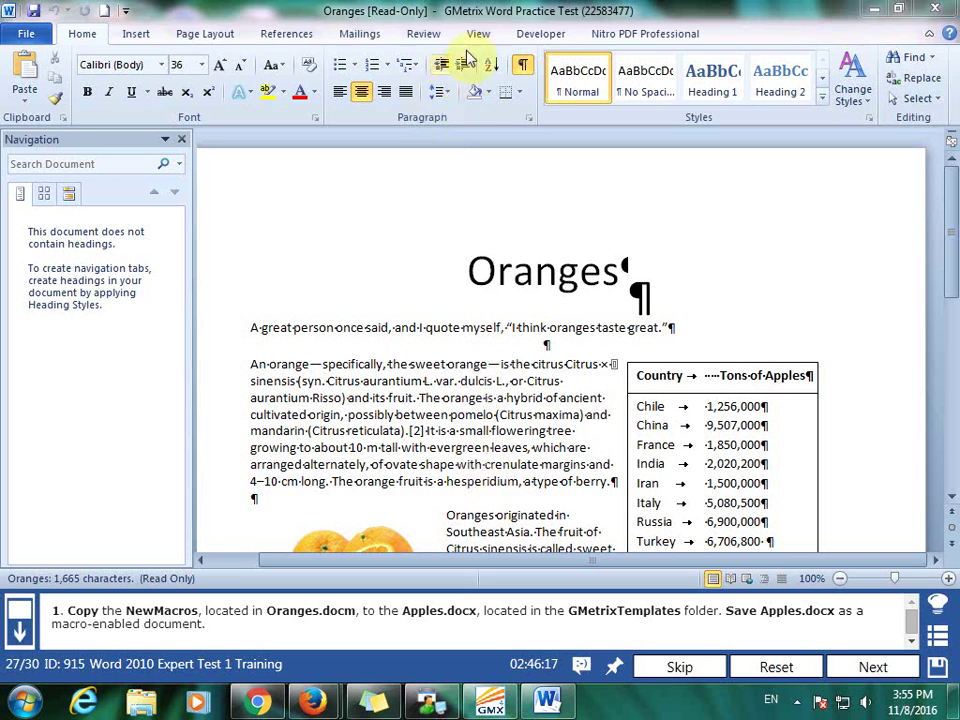
pyautogui.click(535, 36)
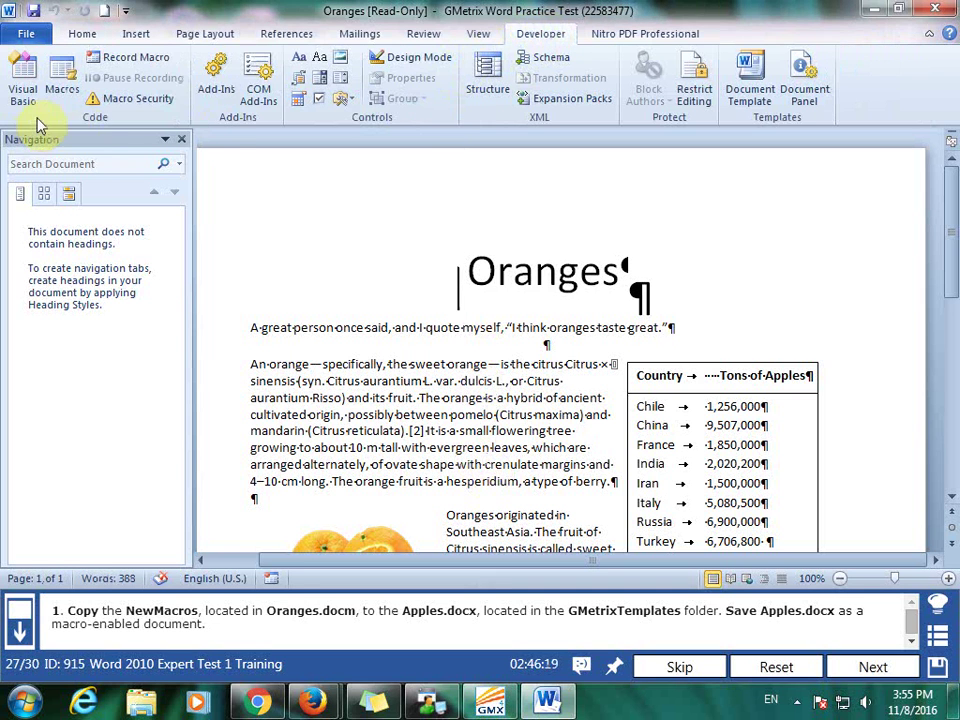
pyautogui.click(63, 70)
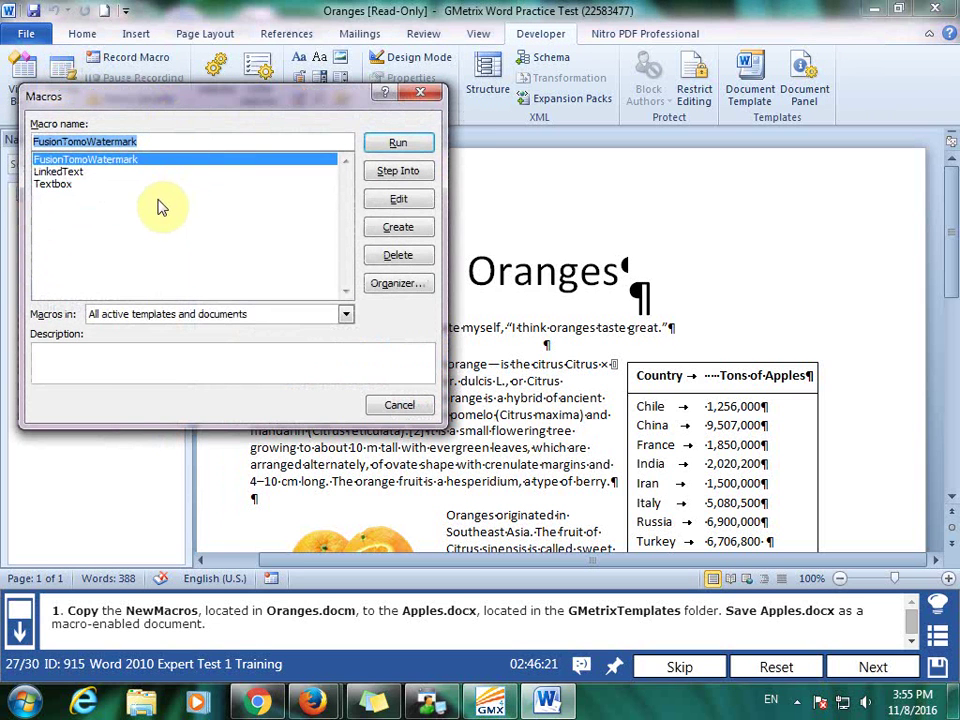
pyautogui.click(76, 173)
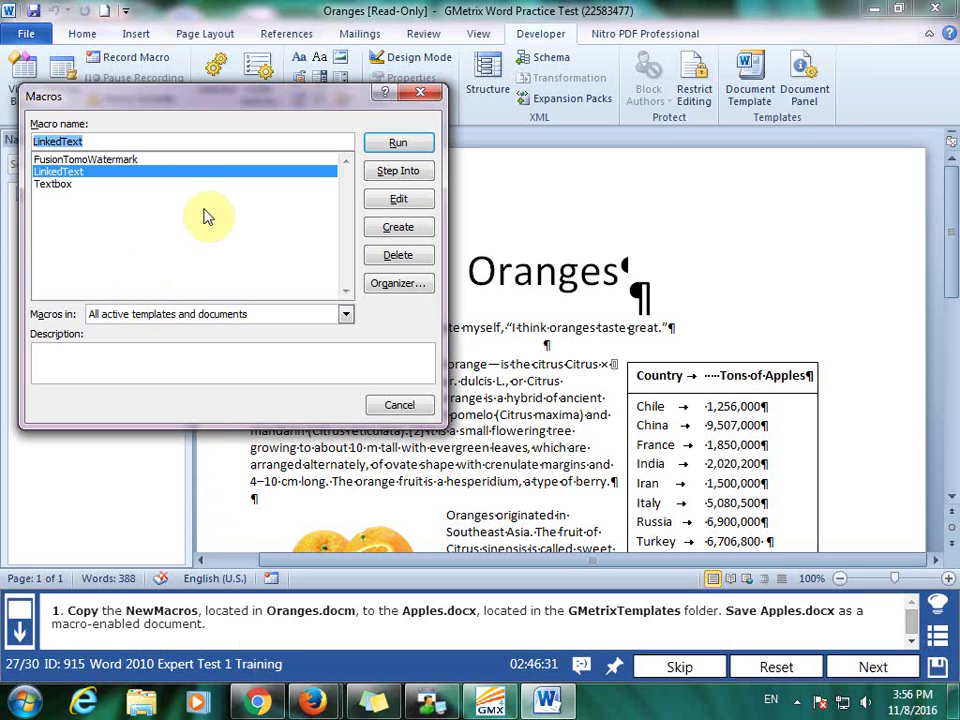
pyautogui.click(405, 285)
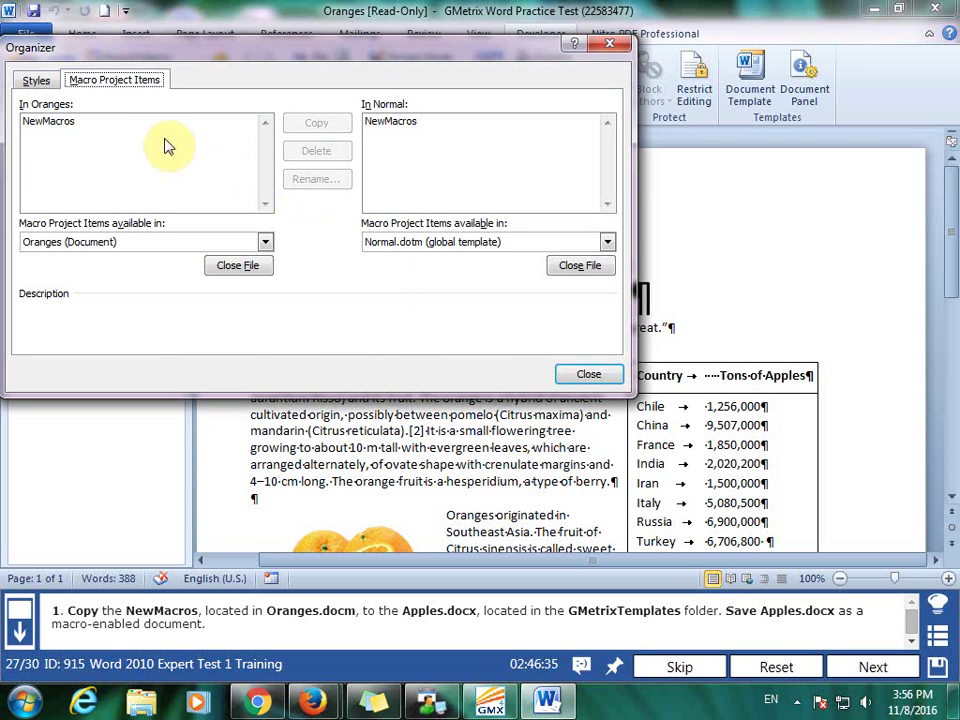
# Step: Open Apples from GMetrixTemplates as the destination and copy NewMacros into it
pyautogui.click(580, 266)
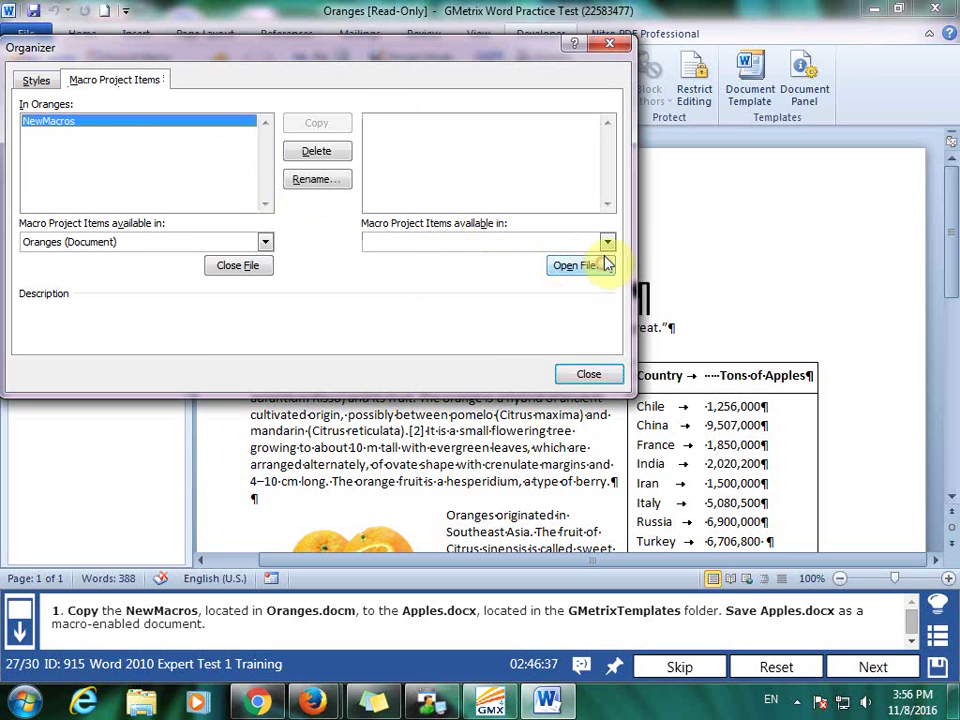
pyautogui.click(608, 243)
pyautogui.click(579, 242)
pyautogui.click(590, 265)
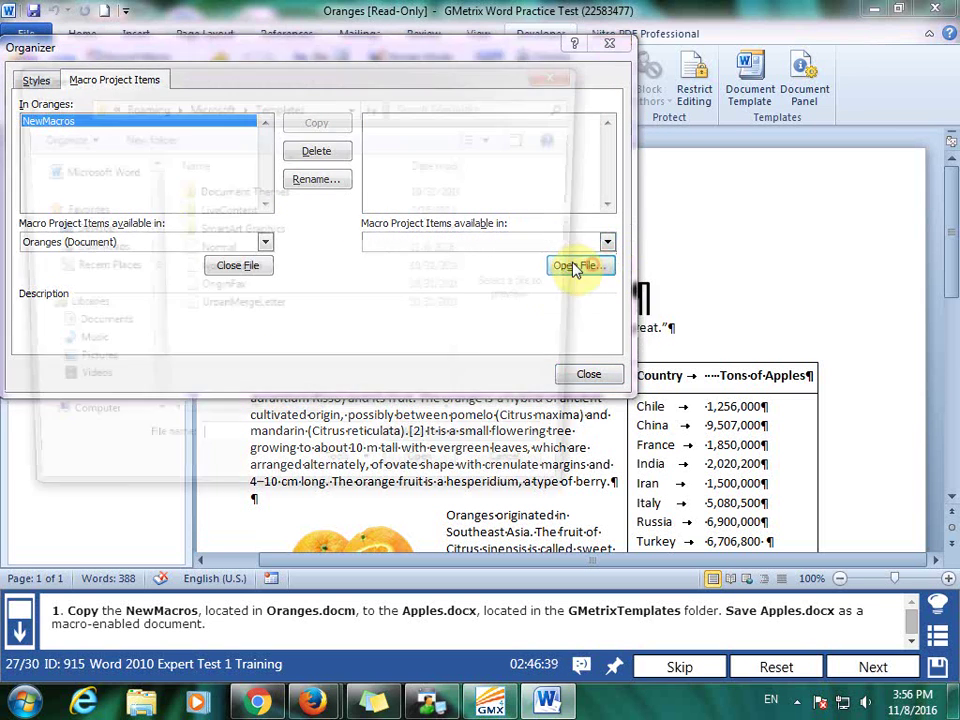
pyautogui.click(92, 330)
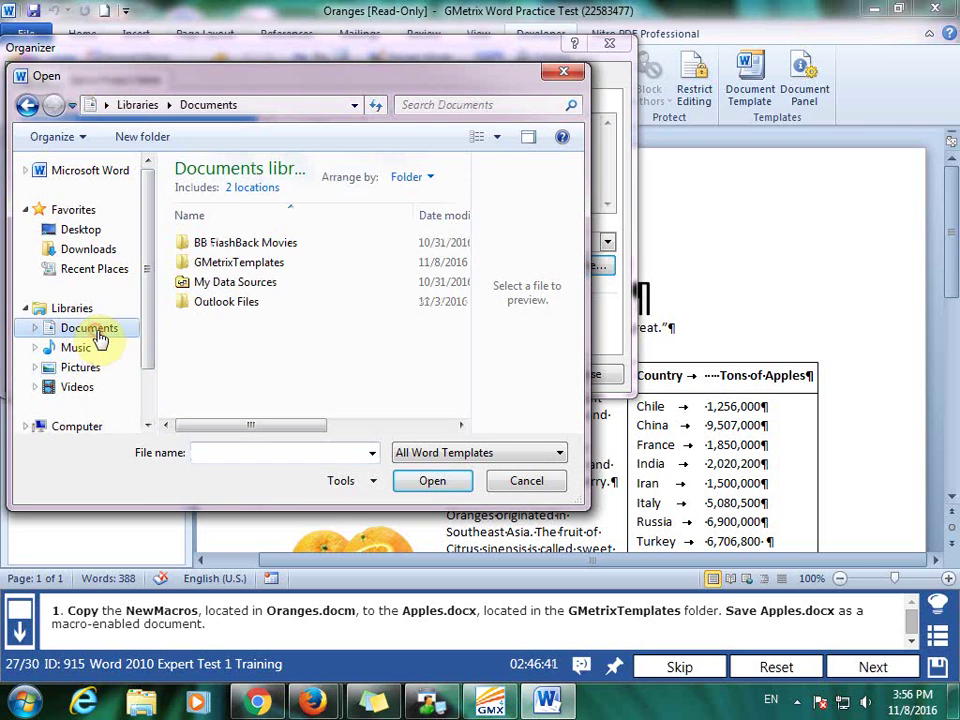
pyautogui.doubleClick(272, 263)
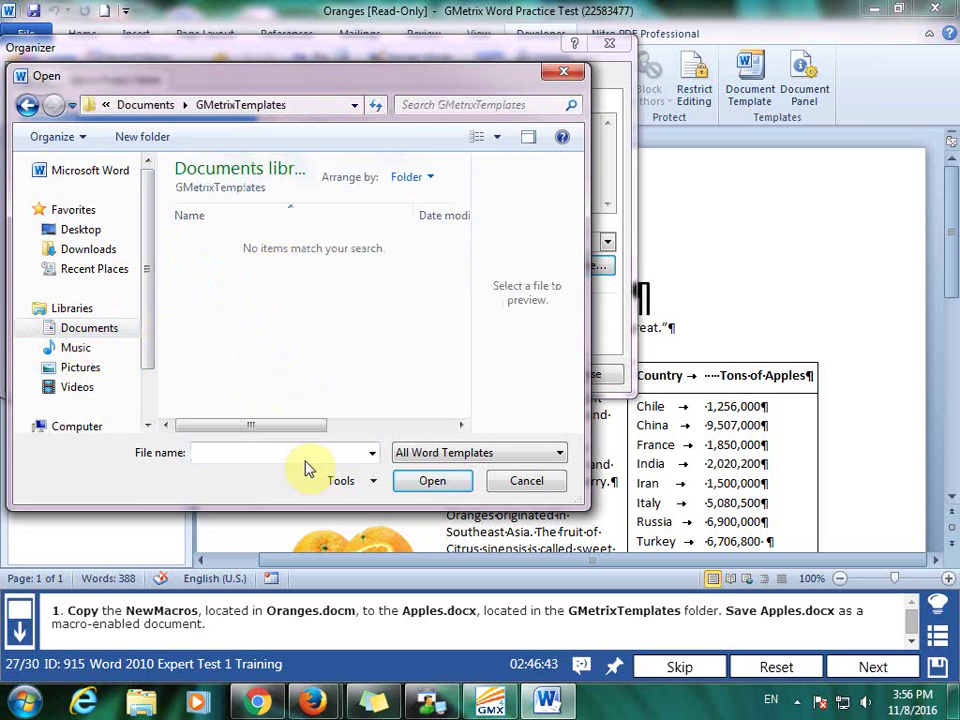
pyautogui.click(487, 453)
pyautogui.click(416, 409)
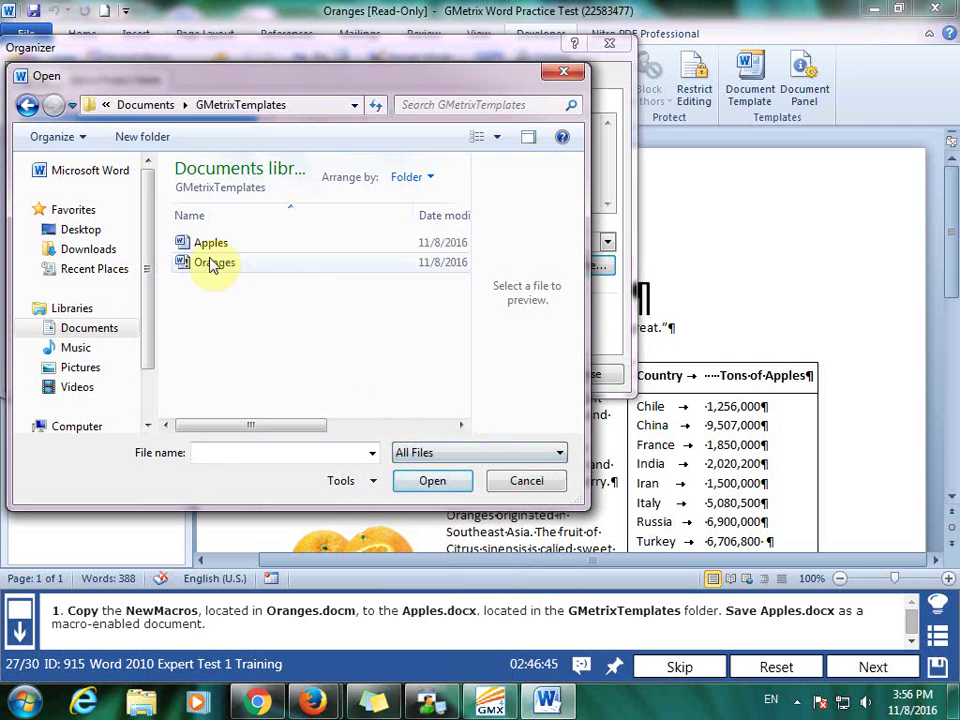
pyautogui.click(208, 243)
pyautogui.click(432, 480)
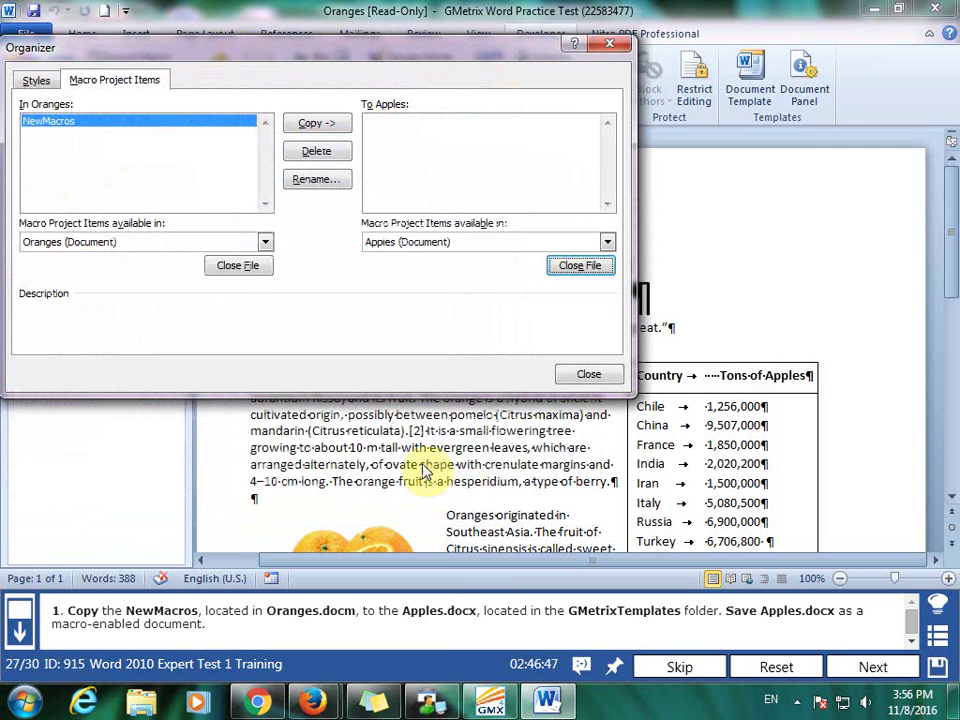
pyautogui.click(306, 123)
pyautogui.click(592, 374)
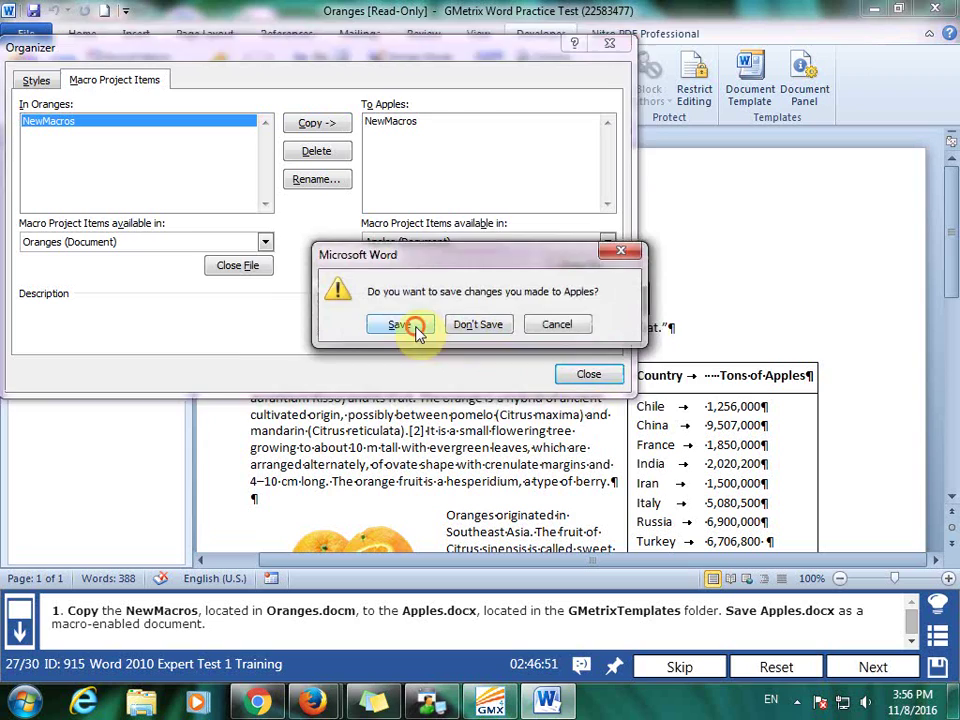
# Step: Save Apples as a Word Macro-Enabled Template and submit the task
pyautogui.click(399, 324)
pyautogui.click(487, 385)
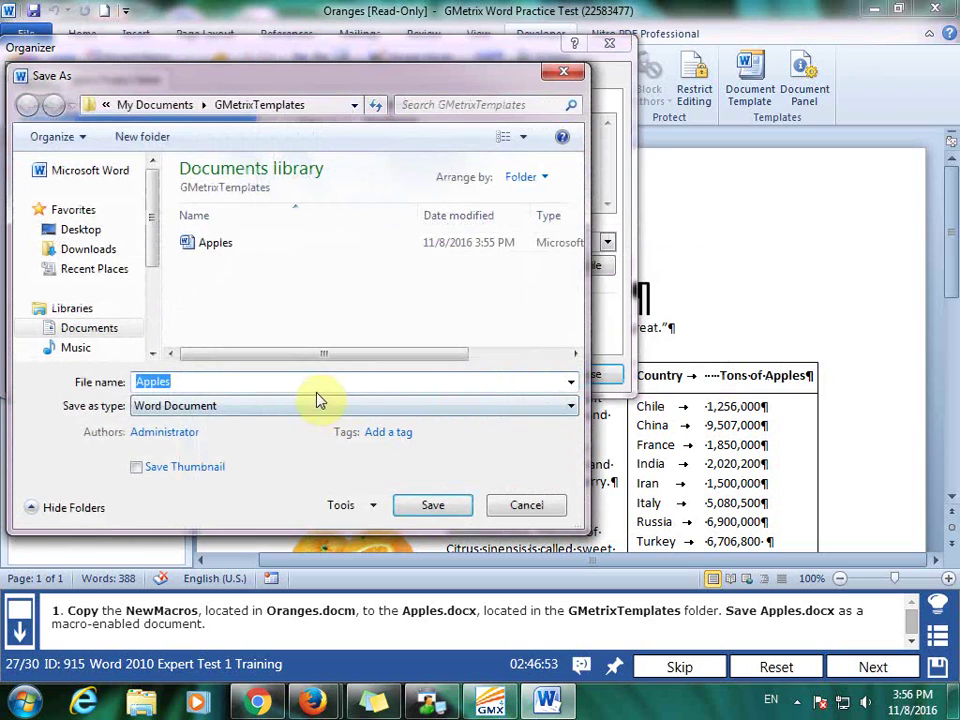
pyautogui.click(311, 414)
pyautogui.click(287, 481)
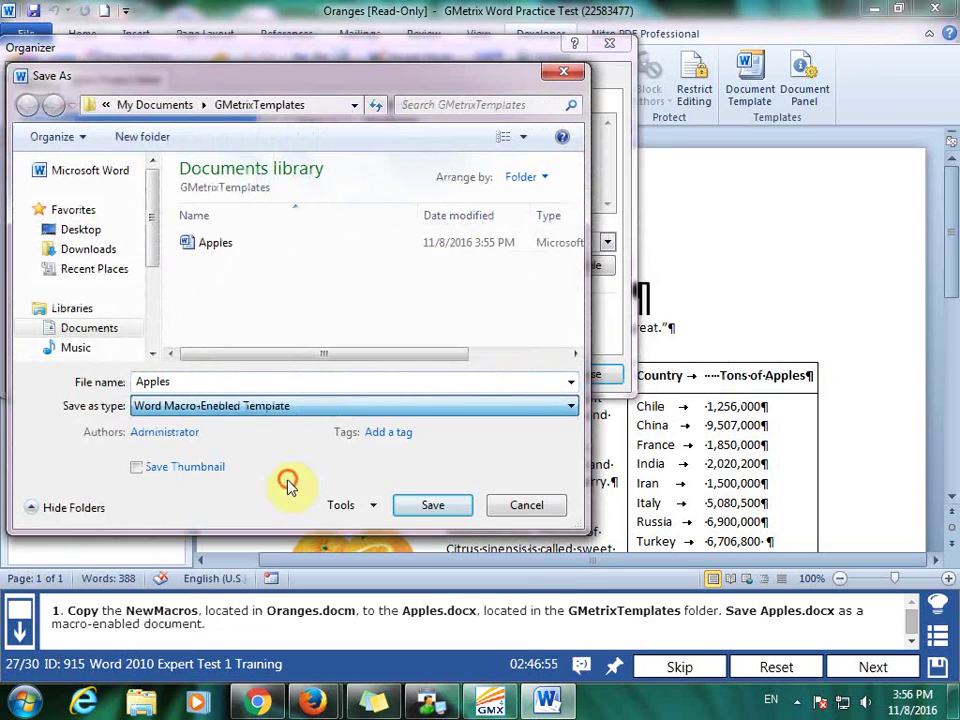
pyautogui.click(430, 505)
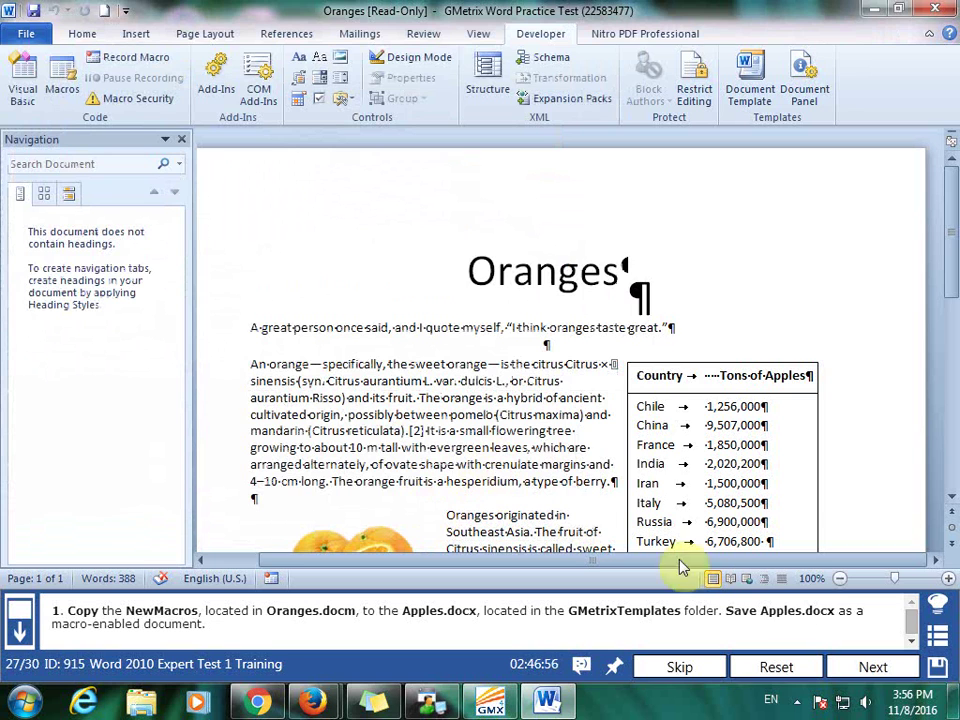
pyautogui.click(876, 666)
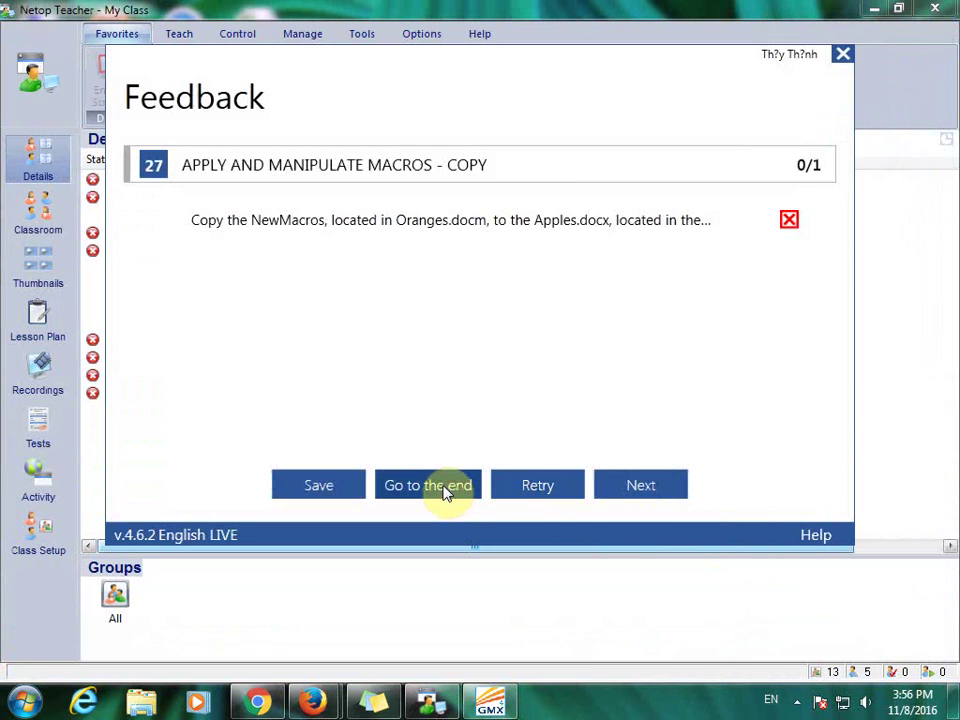
# Step: Skip to the end of the feedback and bring the Oranges document back to retry task 27
pyautogui.click(449, 490)
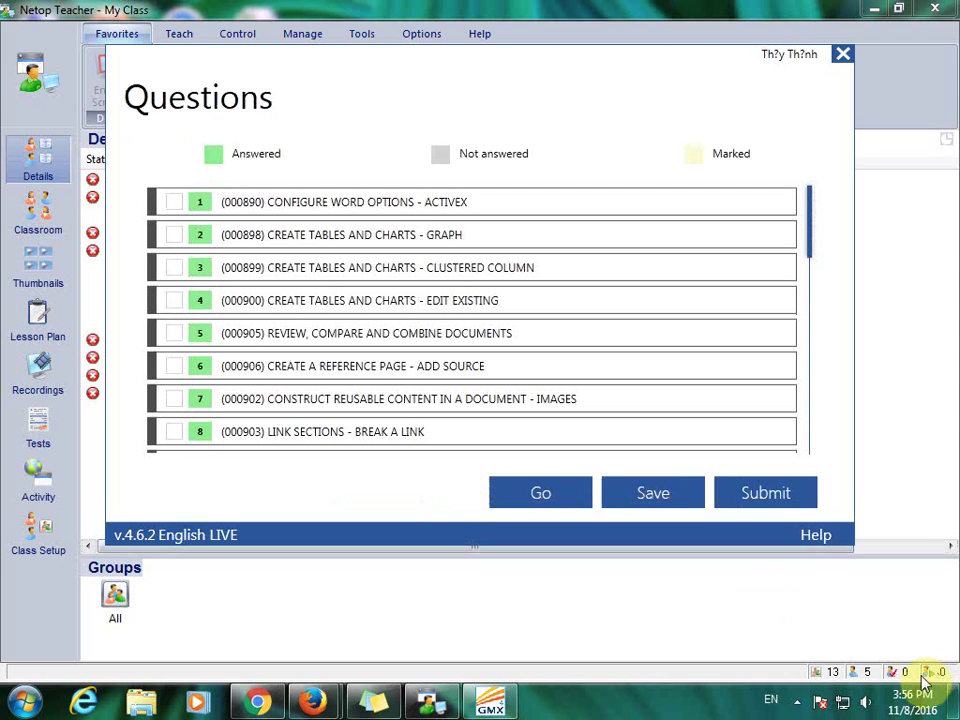
pyautogui.click(799, 701)
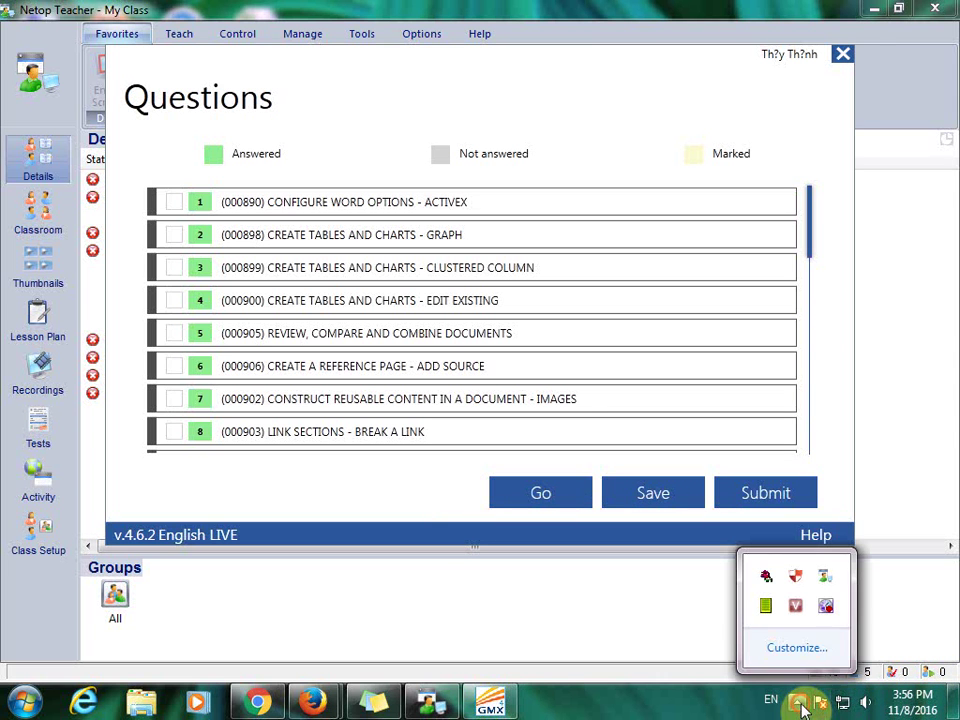
pyautogui.rightClick(833, 613)
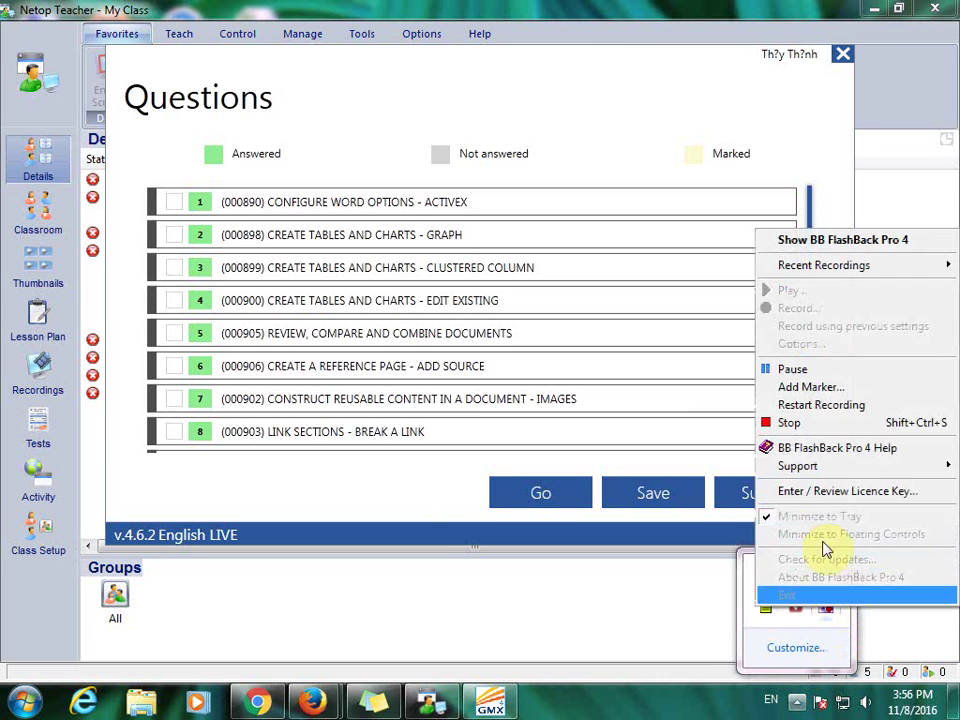
pyautogui.click(810, 369)
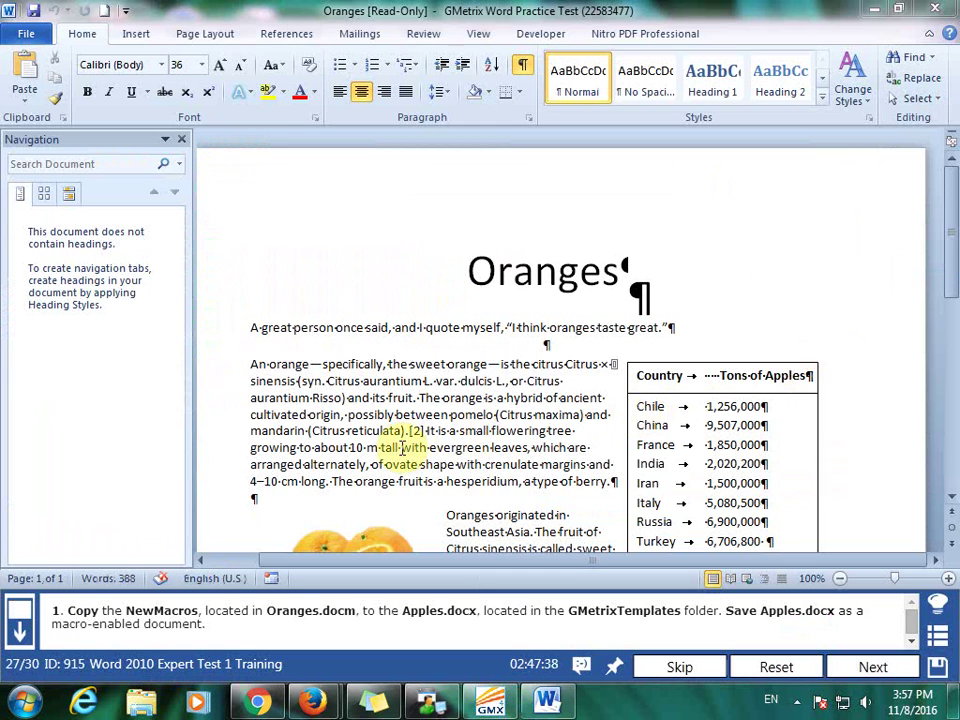
# Step: Open the Macros Organizer and close Normal.dotm on the destination side
pyautogui.click(540, 34)
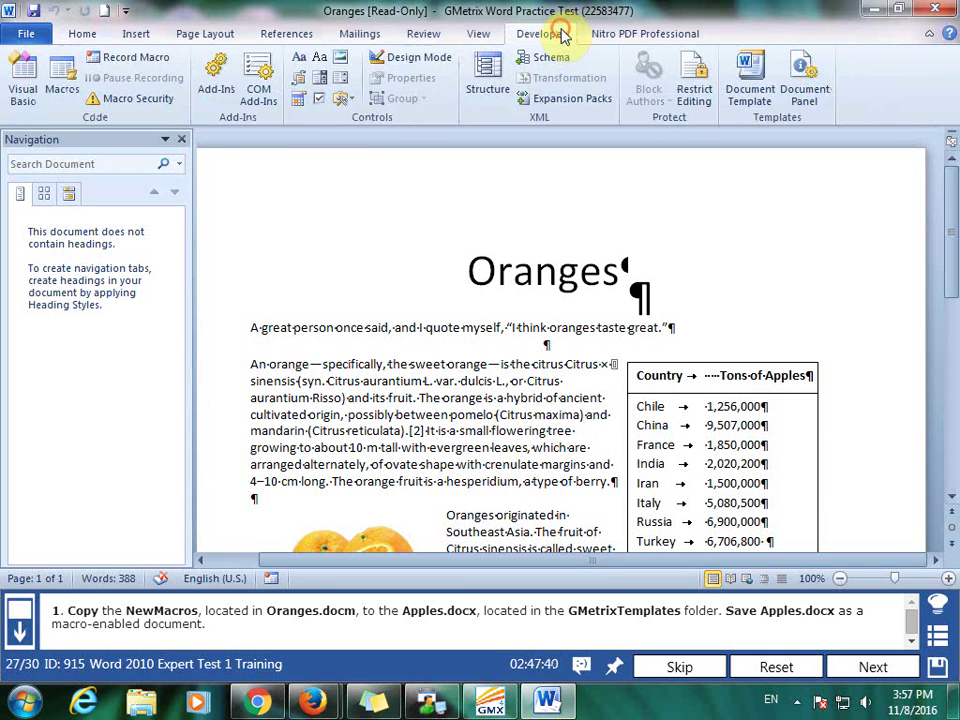
pyautogui.click(62, 80)
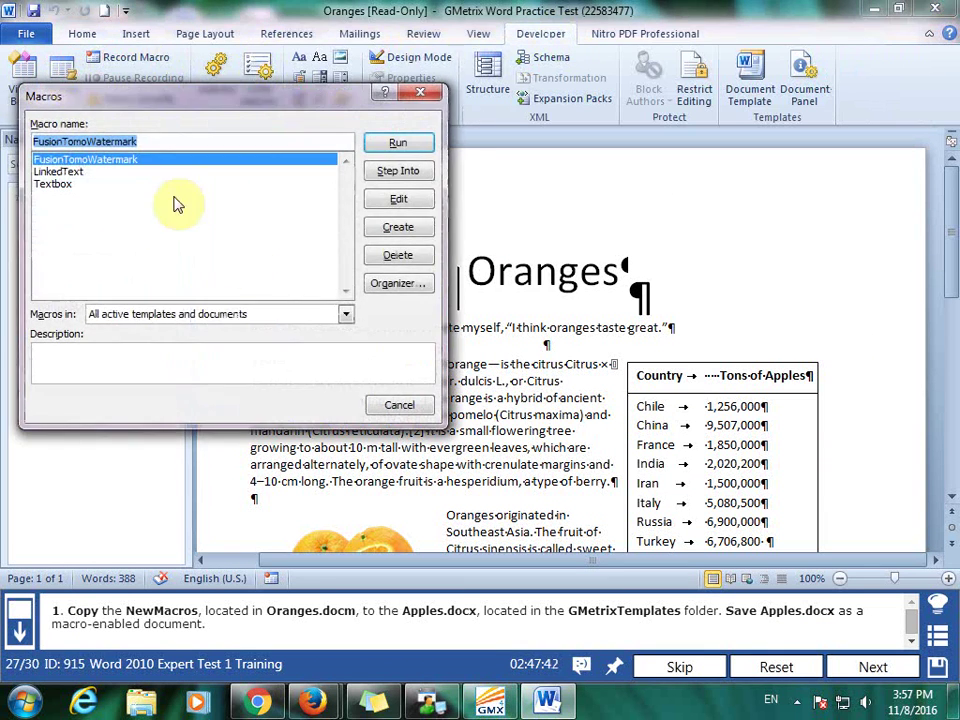
pyautogui.click(413, 289)
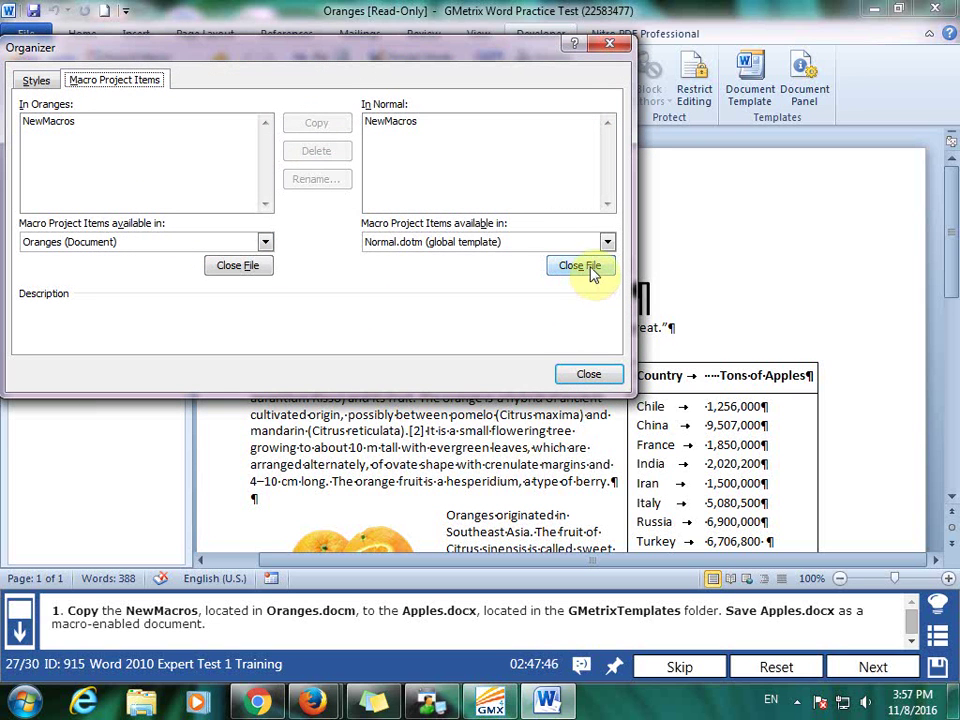
pyautogui.click(591, 272)
# Step: Open Apples from GMetrixTemplates (All Files) and copy NewMacros into it
pyautogui.click(576, 262)
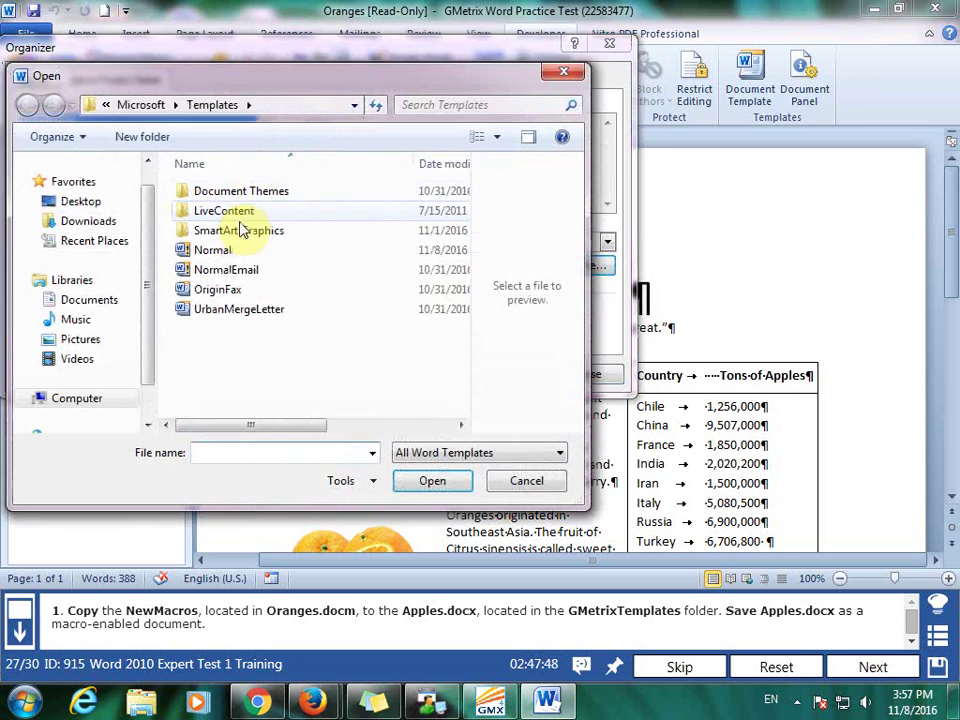
pyautogui.click(103, 308)
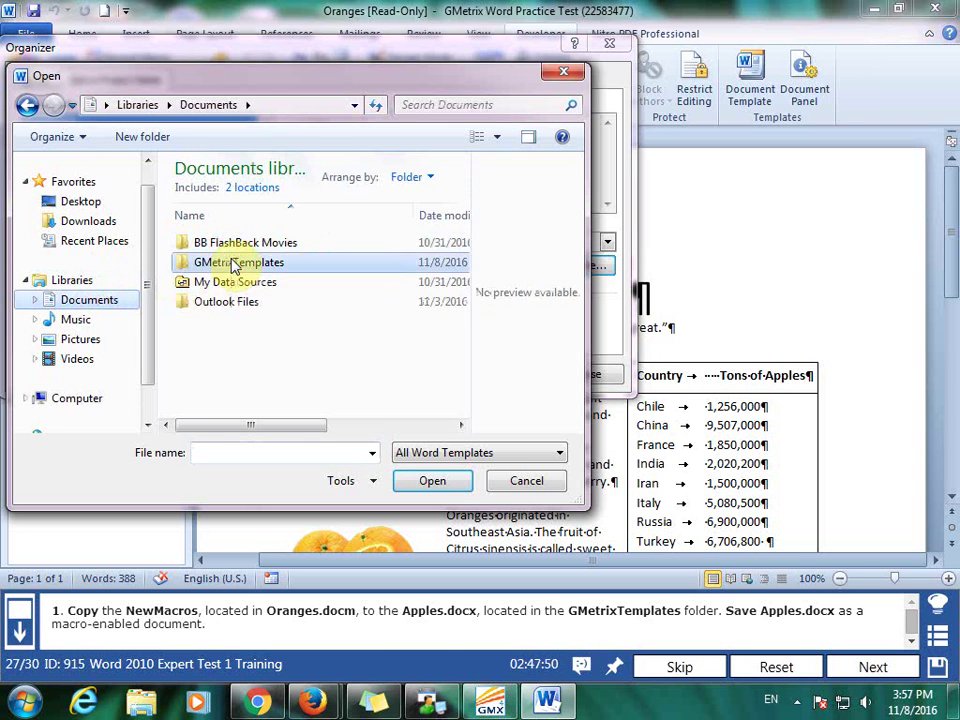
pyautogui.doubleClick(231, 259)
pyautogui.click(492, 457)
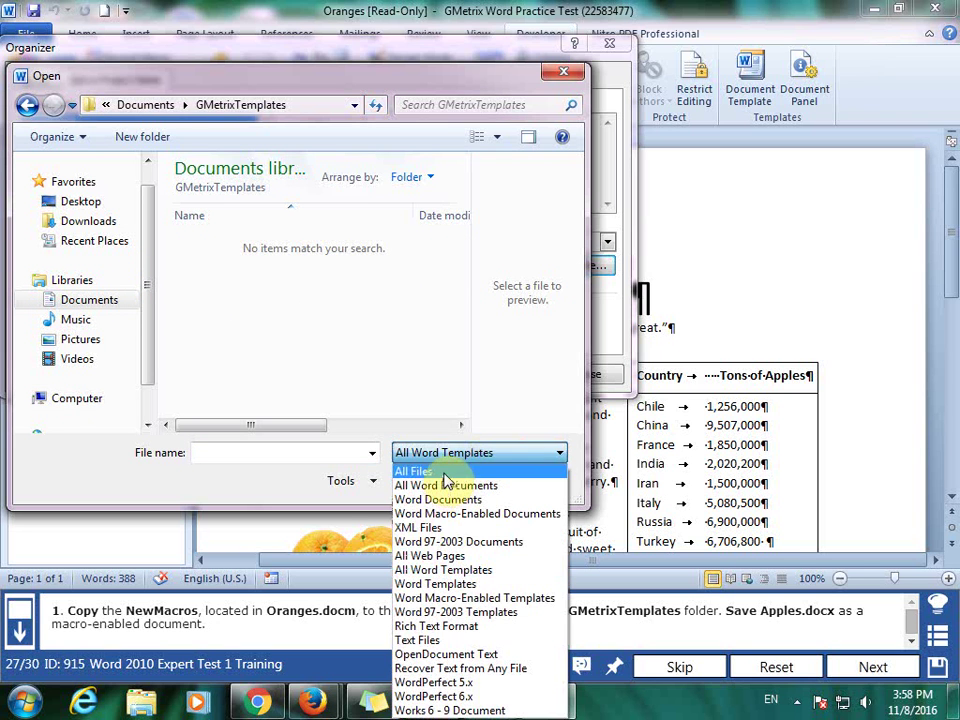
pyautogui.click(413, 470)
pyautogui.doubleClick(219, 245)
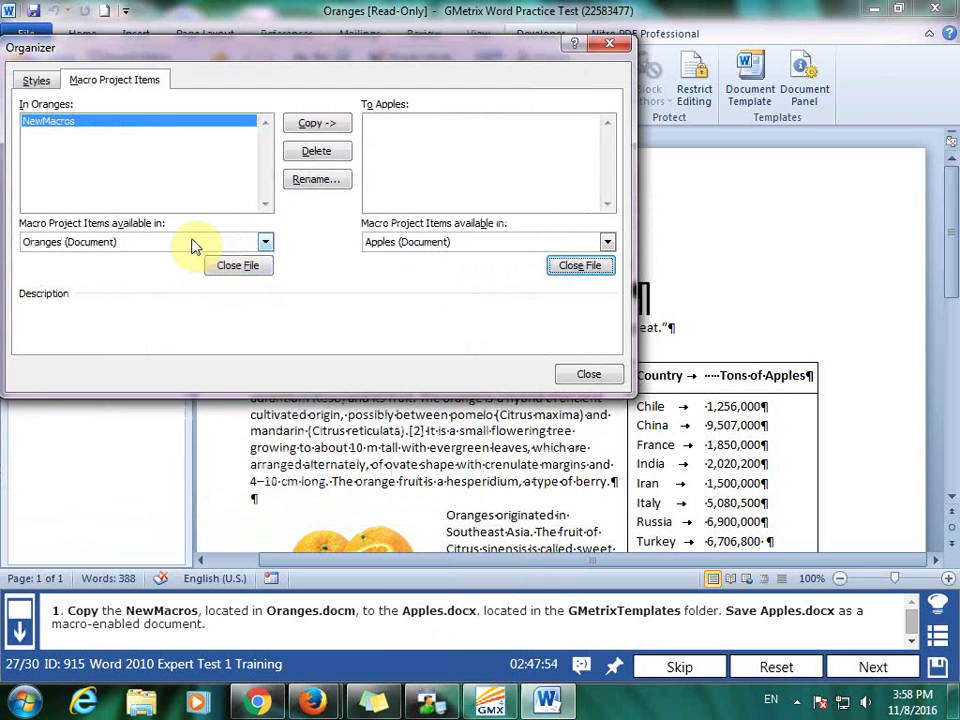
pyautogui.click(315, 122)
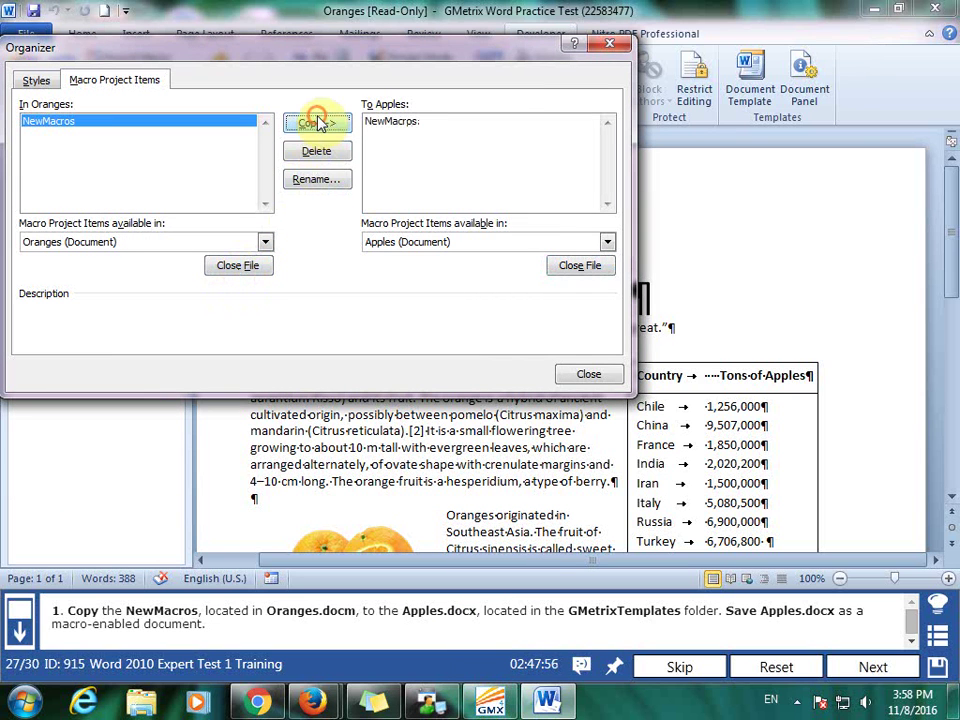
pyautogui.click(585, 379)
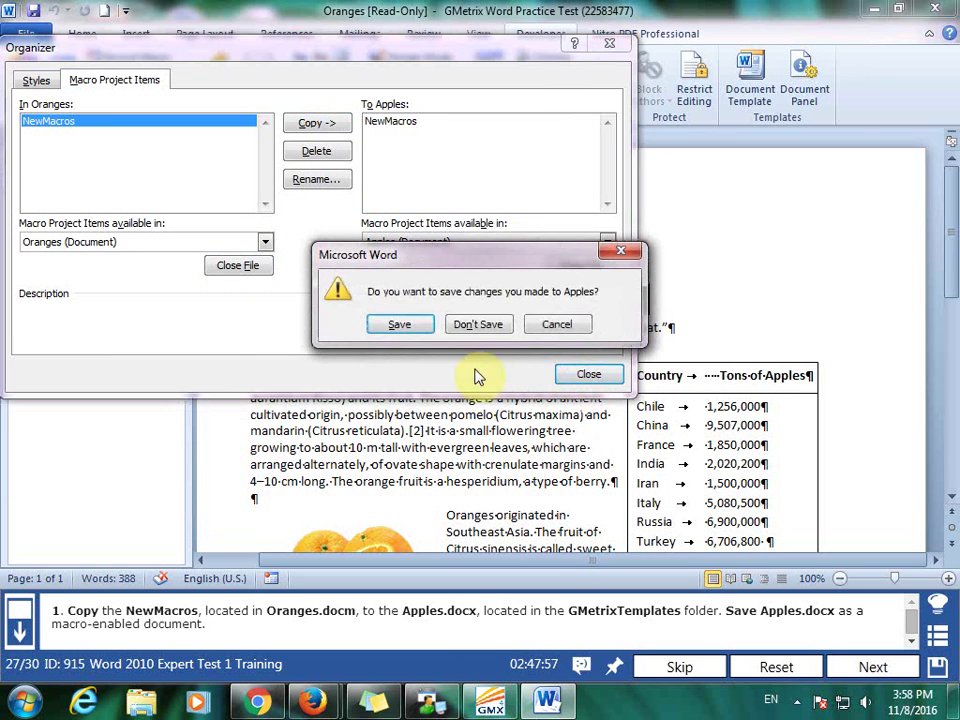
# Step: Save Apples as a Word Macro-Enabled Document, then submit and continue to the Survey task
pyautogui.click(410, 329)
pyautogui.click(480, 383)
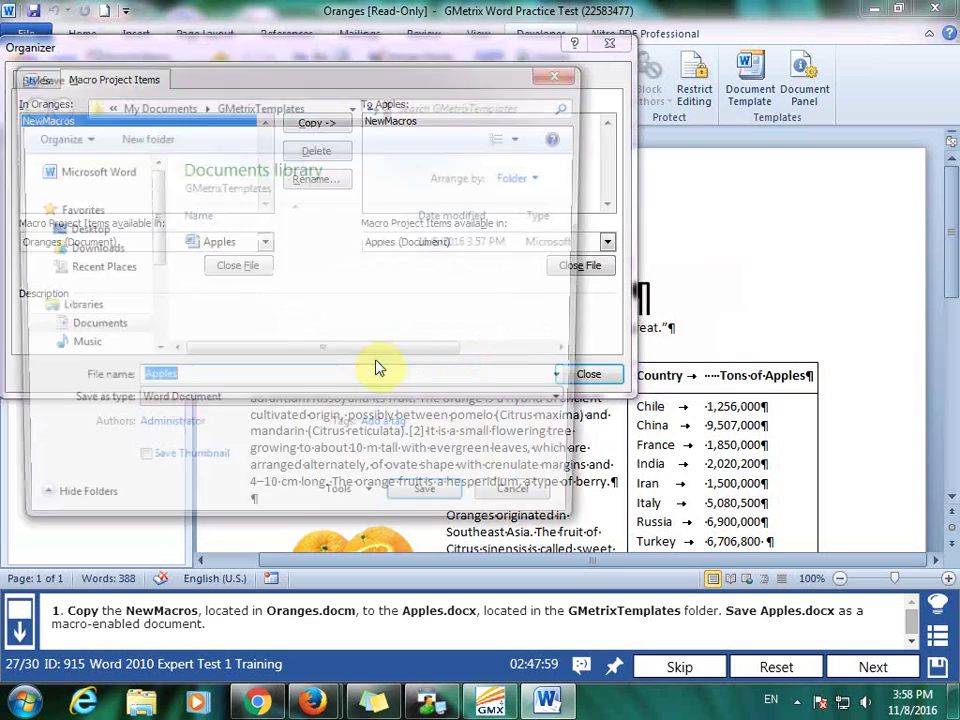
pyautogui.click(336, 406)
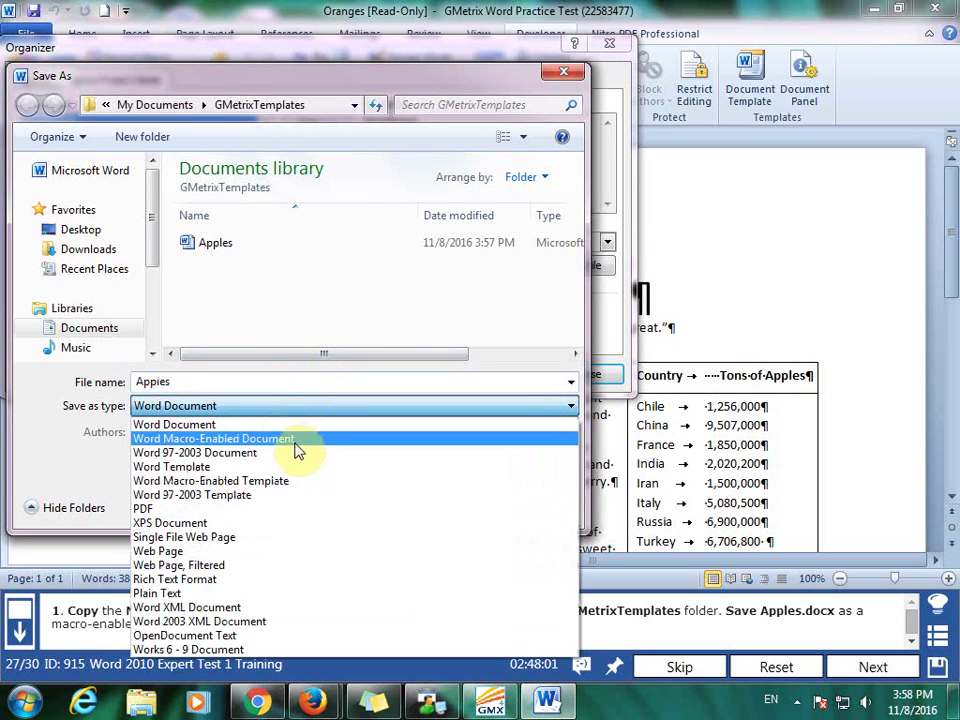
pyautogui.click(293, 440)
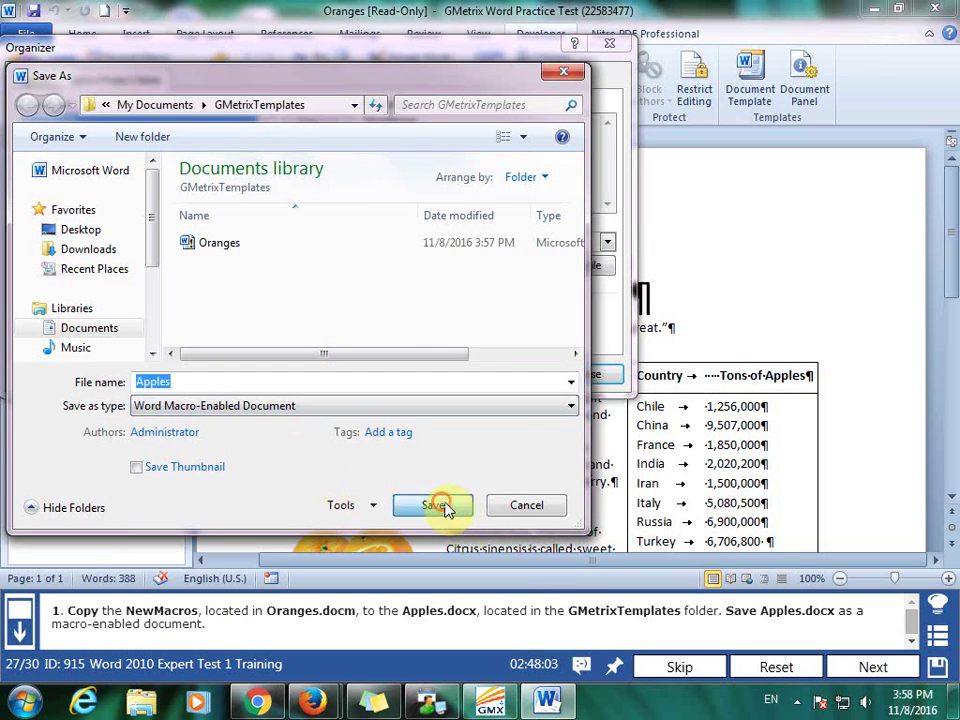
pyautogui.click(441, 508)
pyautogui.click(581, 371)
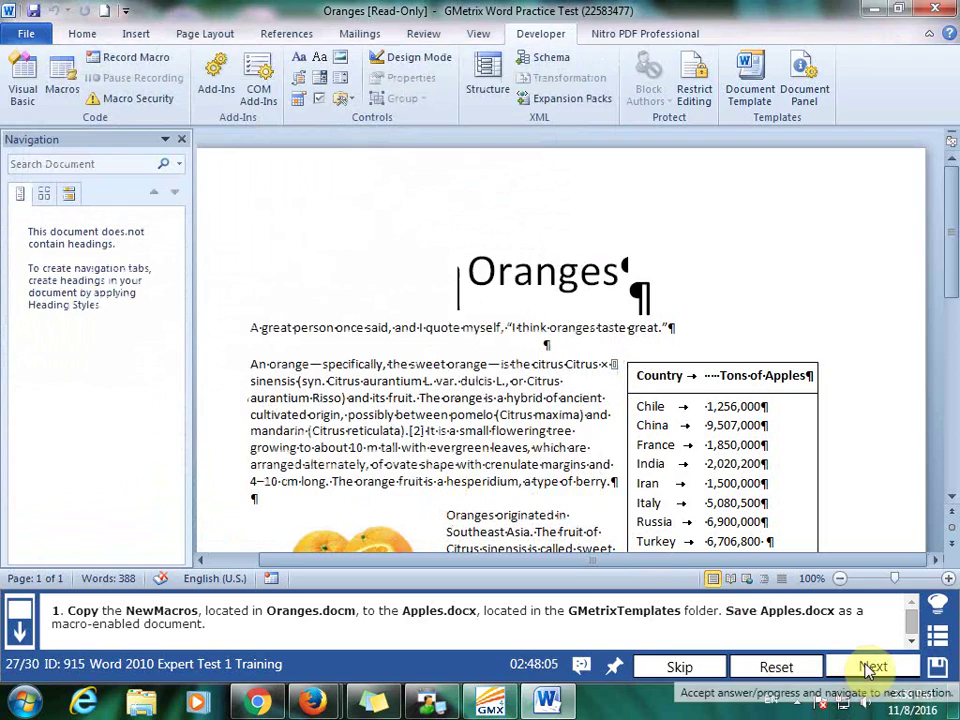
pyautogui.click(869, 671)
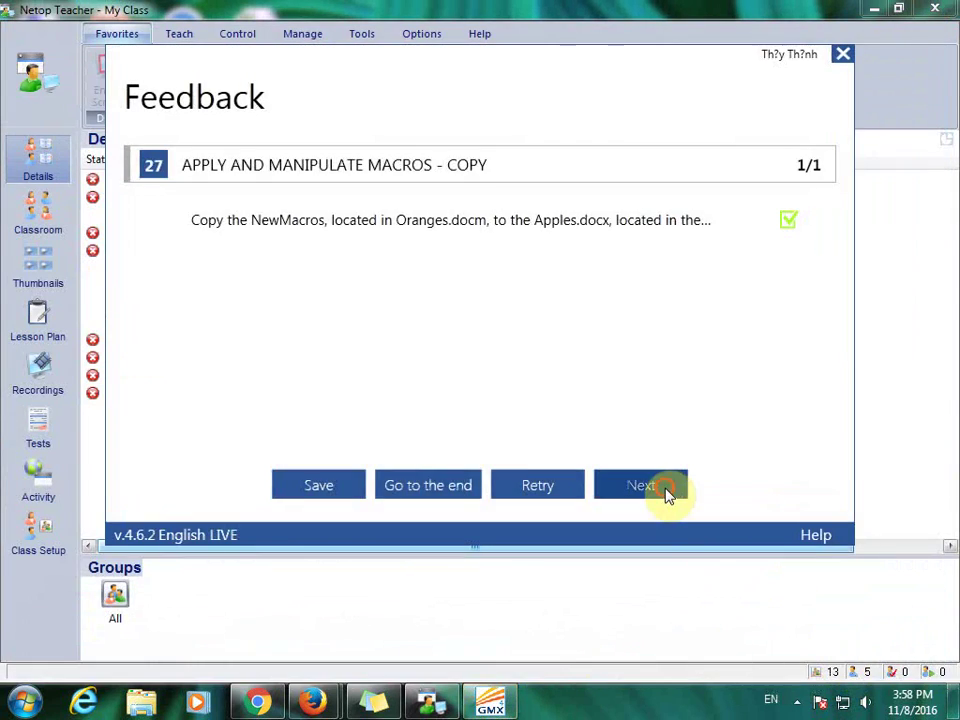
pyautogui.click(668, 492)
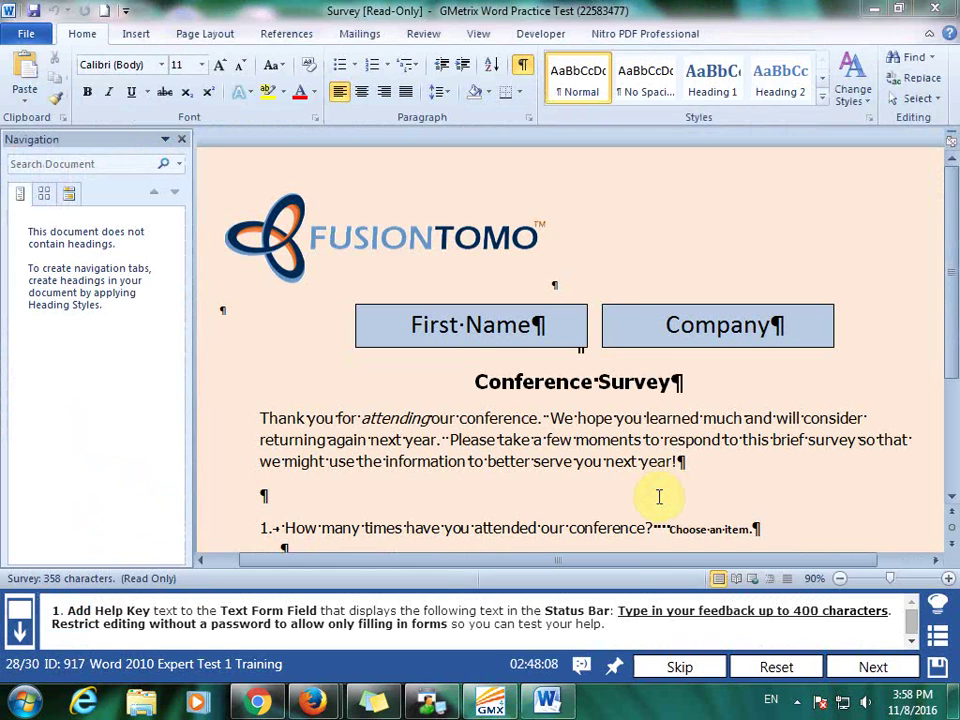
# Step: Select the Enter Feedback Here form field and open its Text Form Field Options
pyautogui.scroll(-1, 626, 514)
pyautogui.scroll(-2, 626, 514)
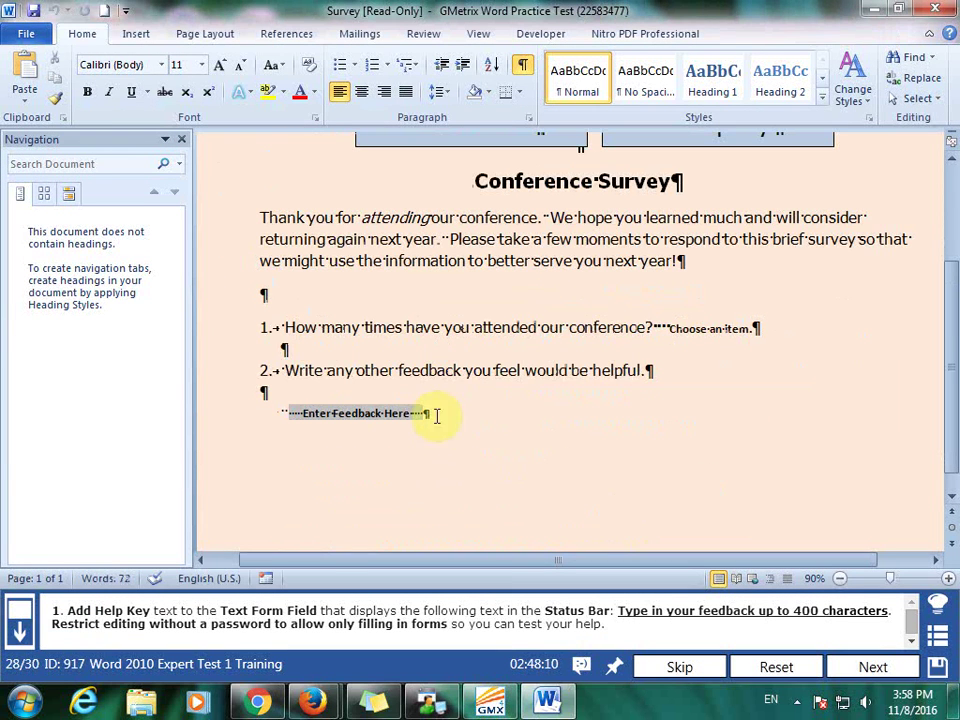
pyautogui.click(522, 66)
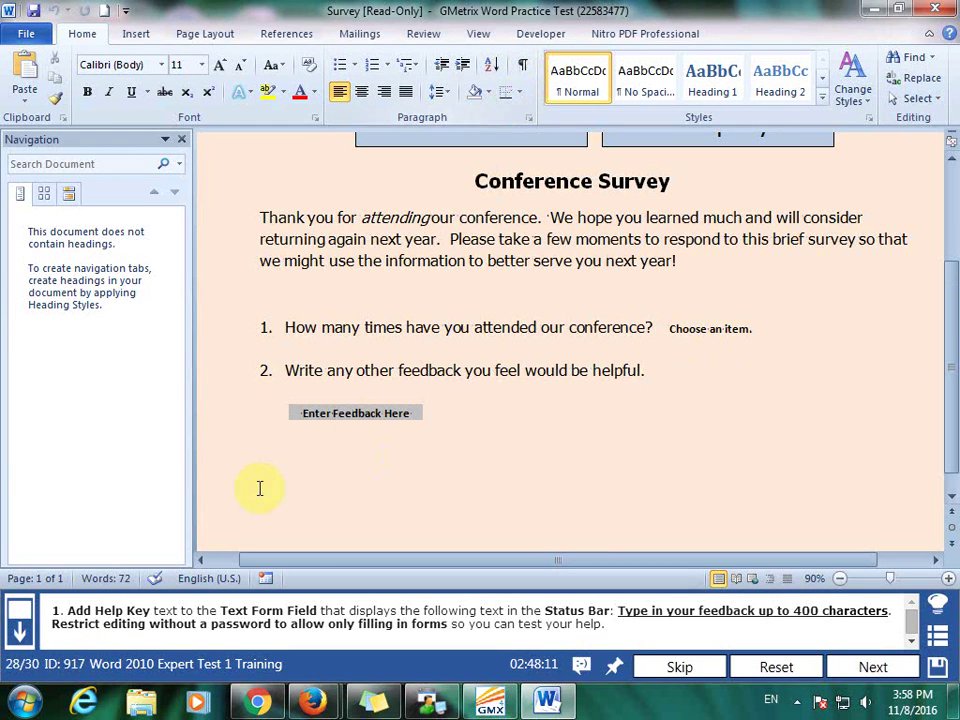
pyautogui.moveTo(288, 414); pyautogui.dragTo(411, 421)
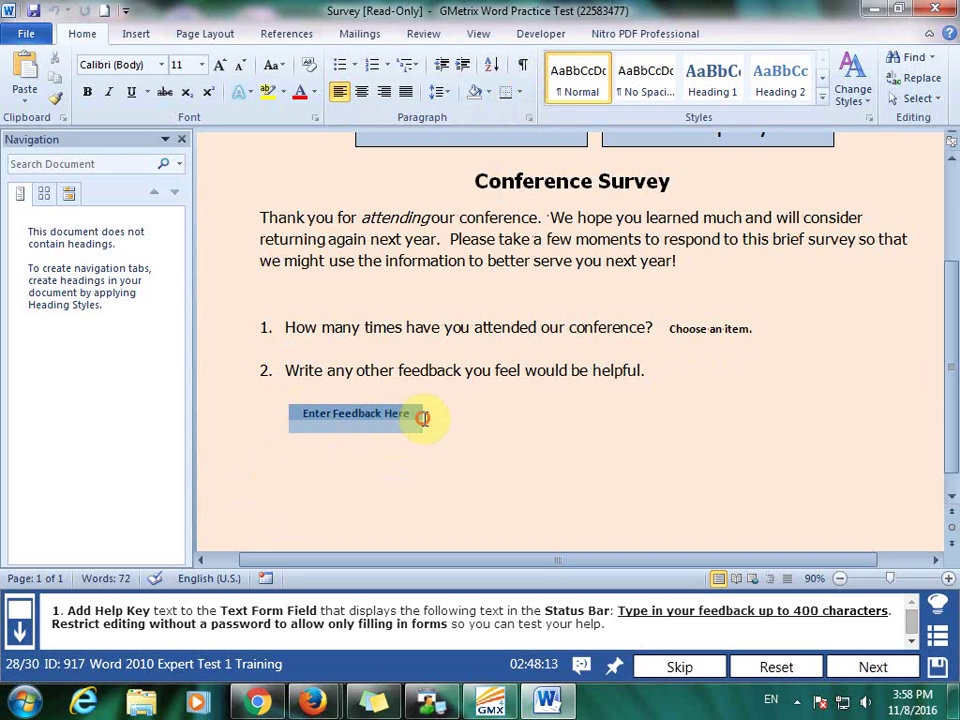
pyautogui.click(422, 418)
pyautogui.click(540, 33)
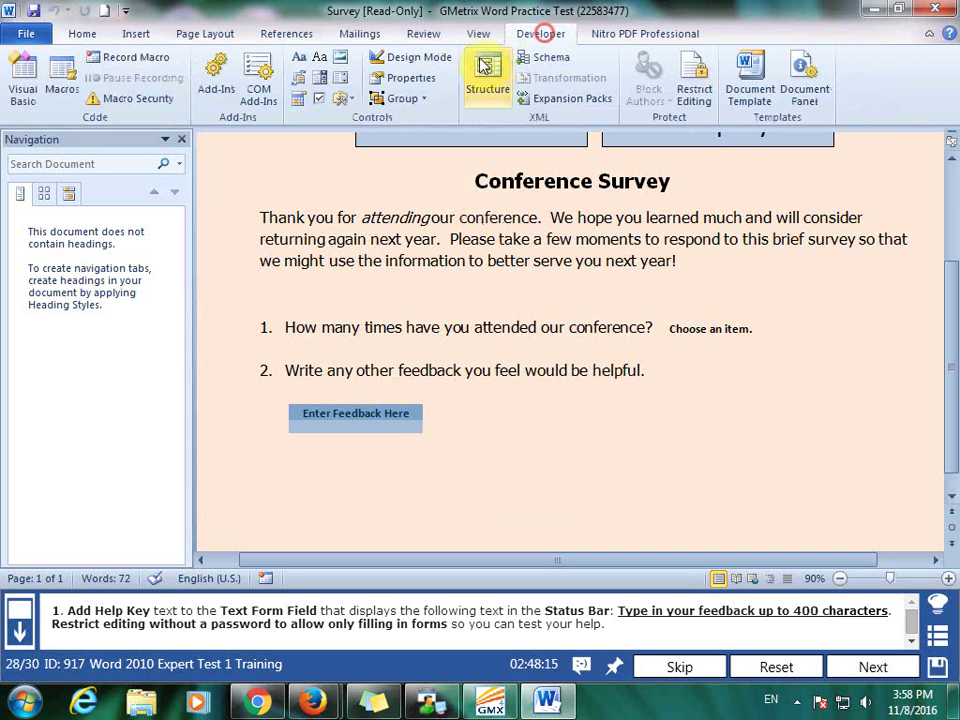
pyautogui.click(382, 78)
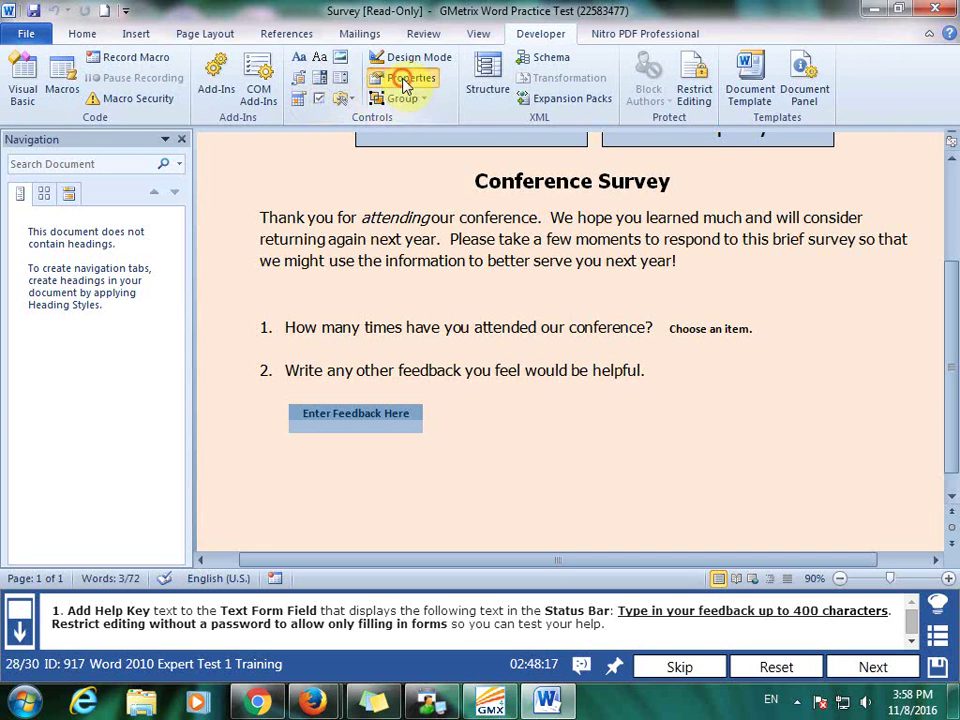
# Step: Set its status bar help text to 'Type in your feedback up to 400 characters'
pyautogui.click(362, 432)
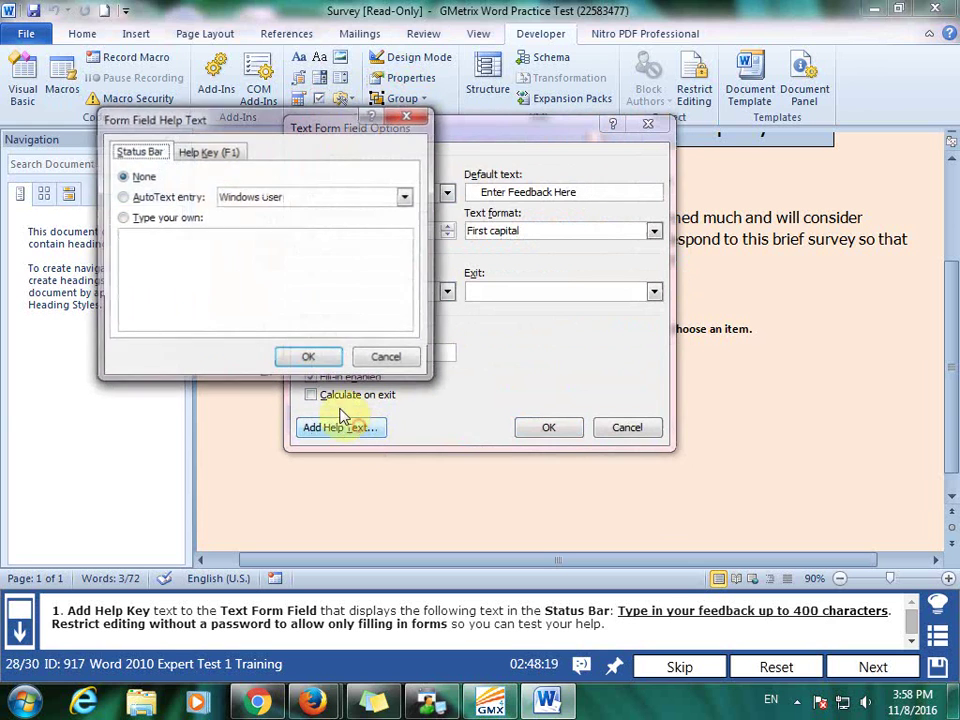
pyautogui.click(183, 255)
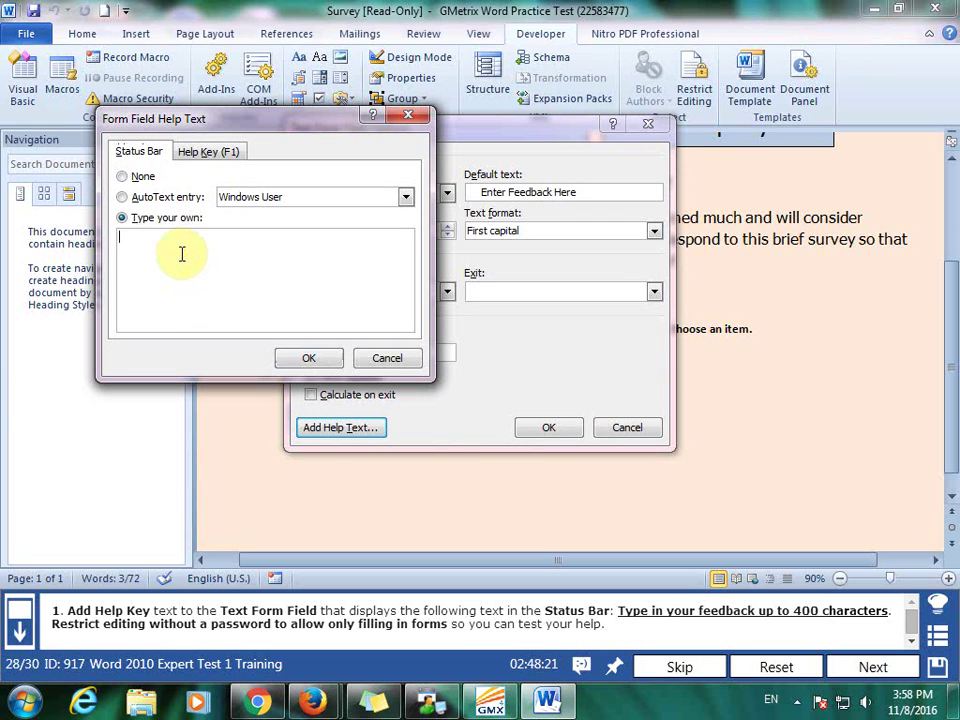
pyautogui.write('Typ')
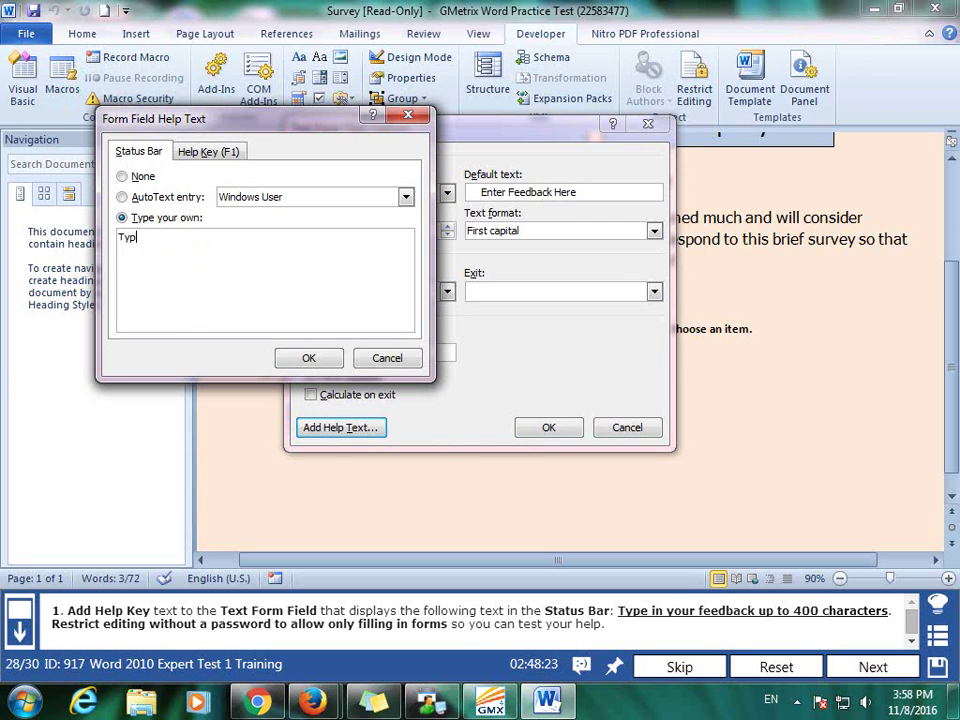
pyautogui.write('e in ')
pyautogui.write('your ')
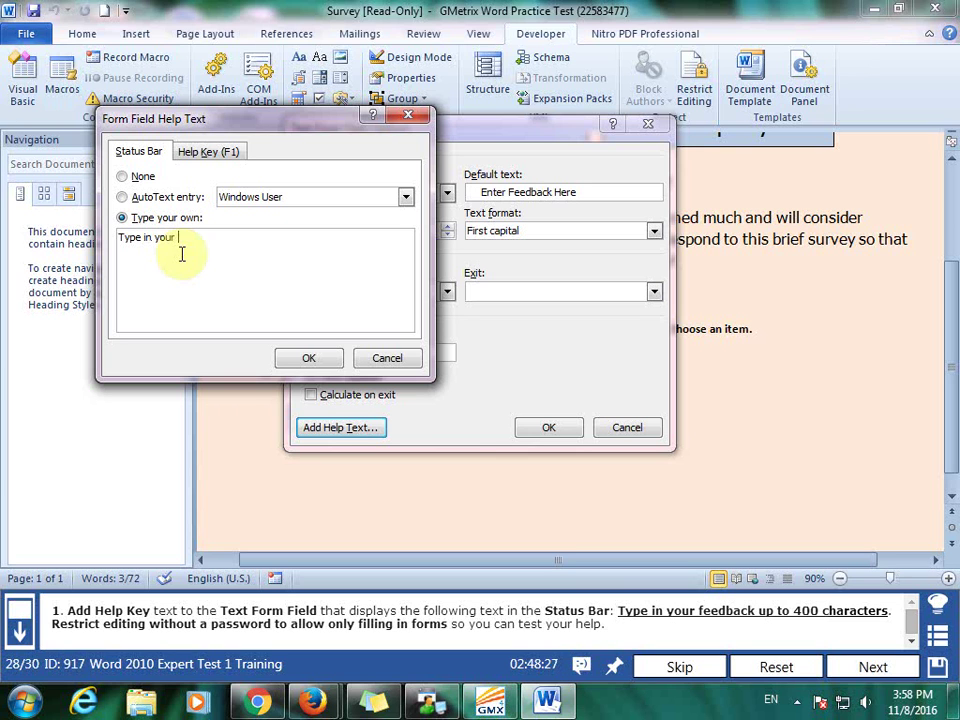
pyautogui.write('fee')
pyautogui.write('dback up ')
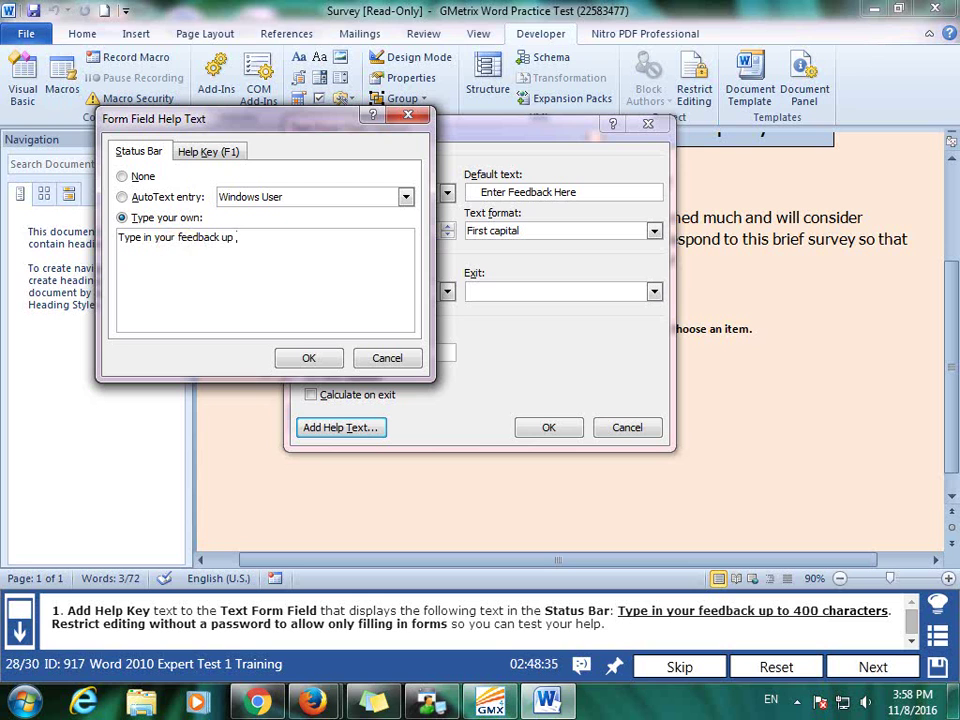
pyautogui.write('to 400 charac')
pyautogui.write('ter')
pyautogui.write('s')
pyautogui.click(309, 358)
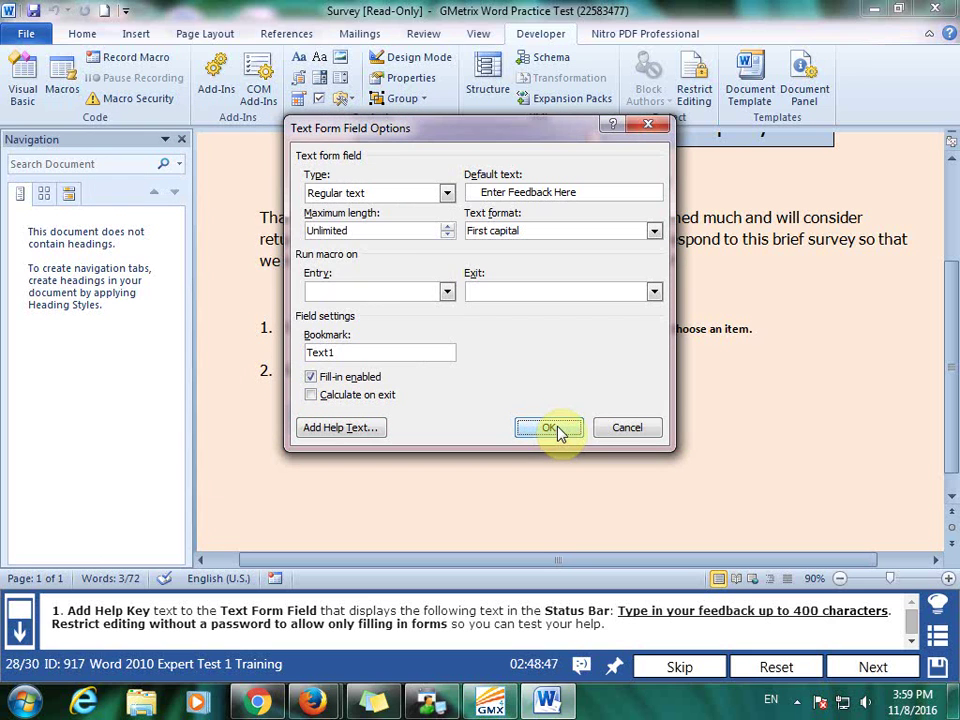
# Step: Enforce 'Filling in forms' protection on the survey with no password, then submit task 28
pyautogui.click(695, 90)
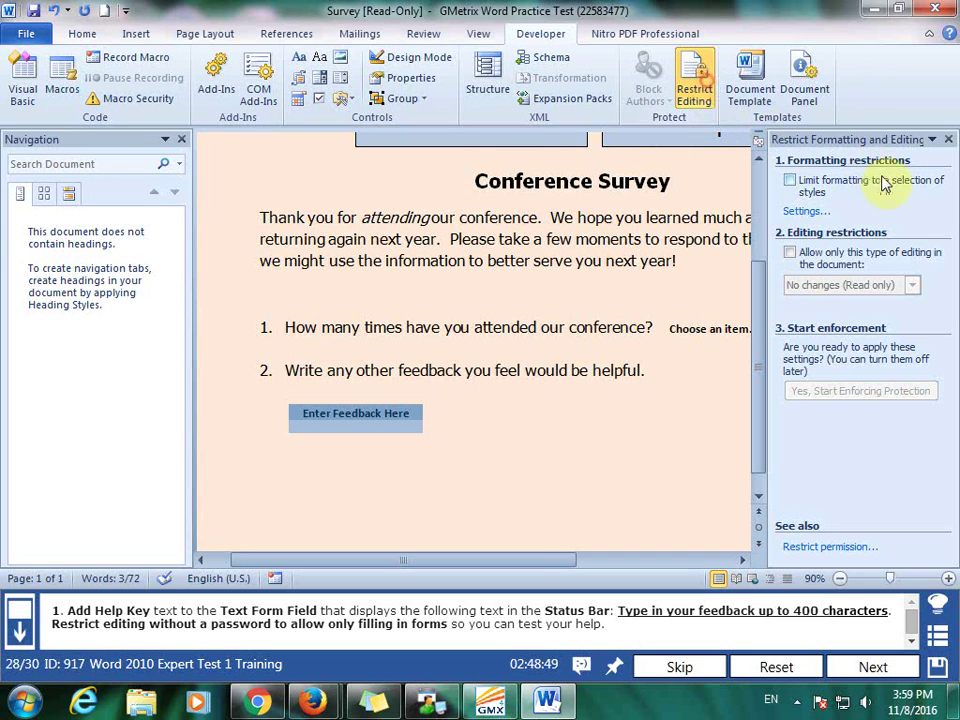
pyautogui.click(833, 256)
pyautogui.click(911, 285)
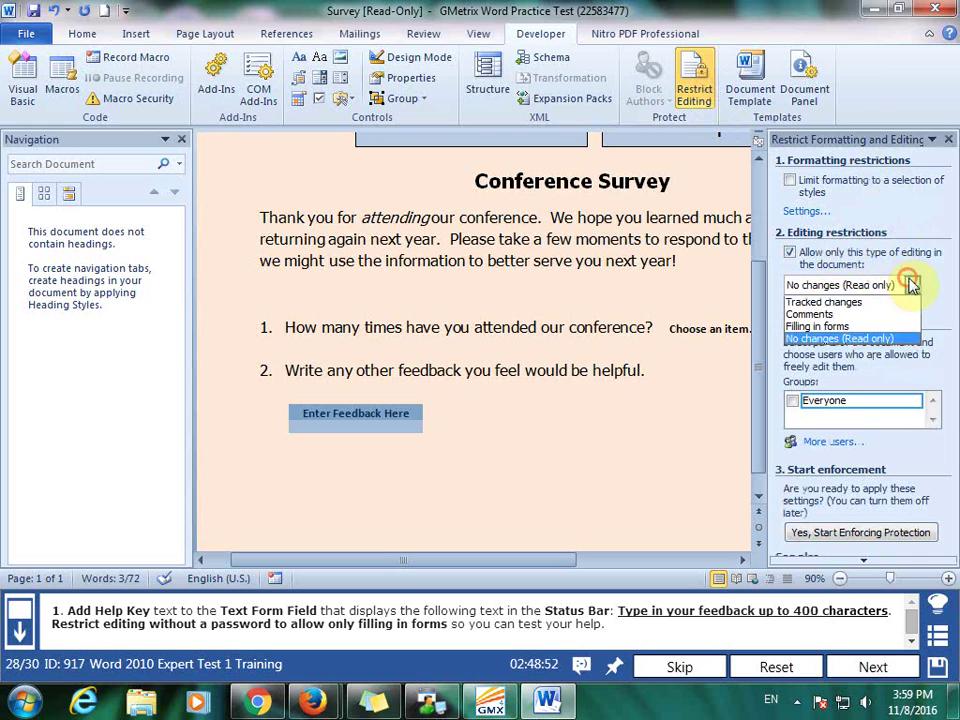
pyautogui.click(884, 328)
pyautogui.click(898, 393)
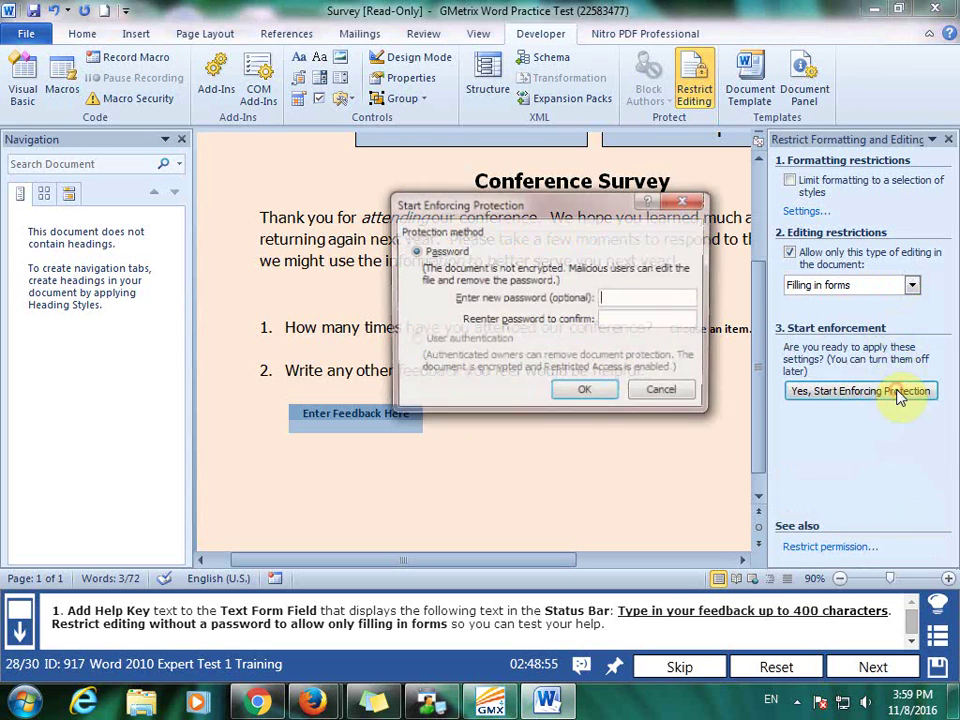
pyautogui.click(583, 400)
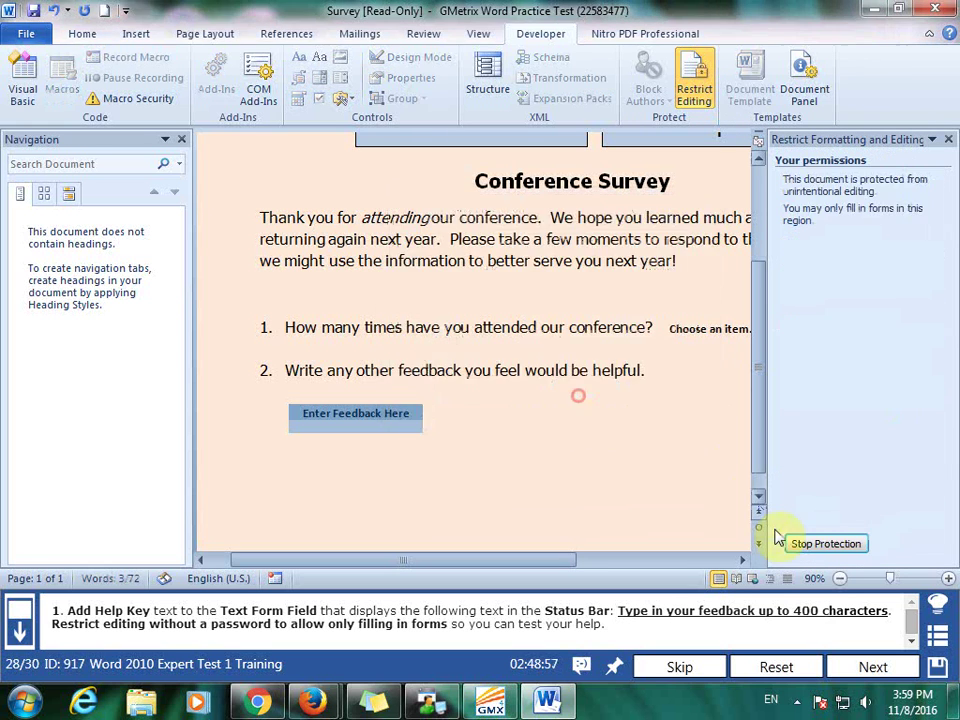
pyautogui.click(880, 668)
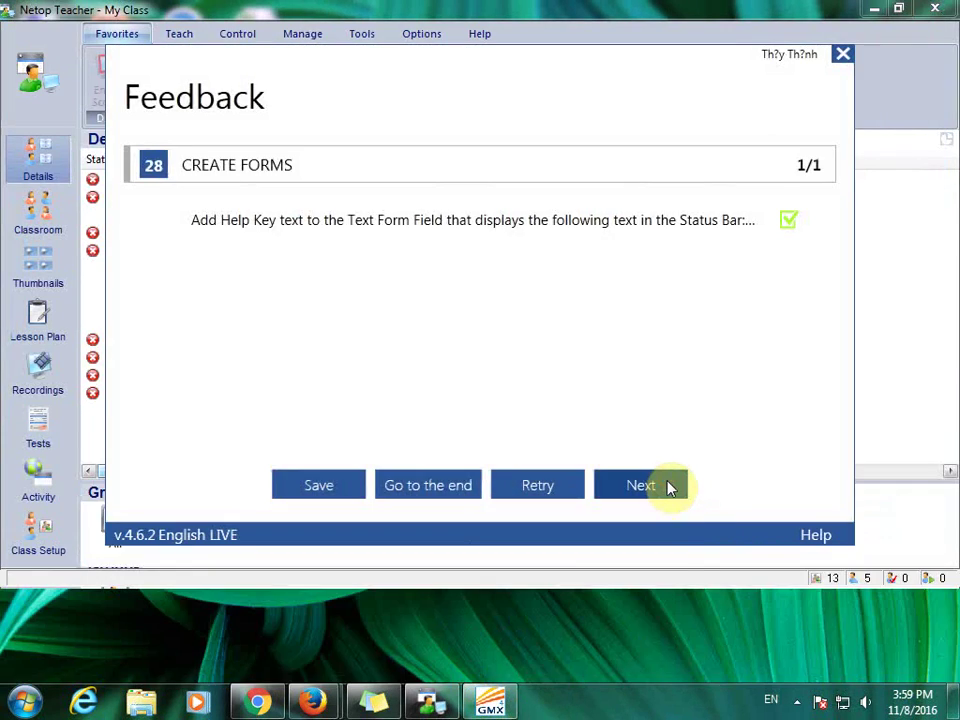
pyautogui.click(670, 487)
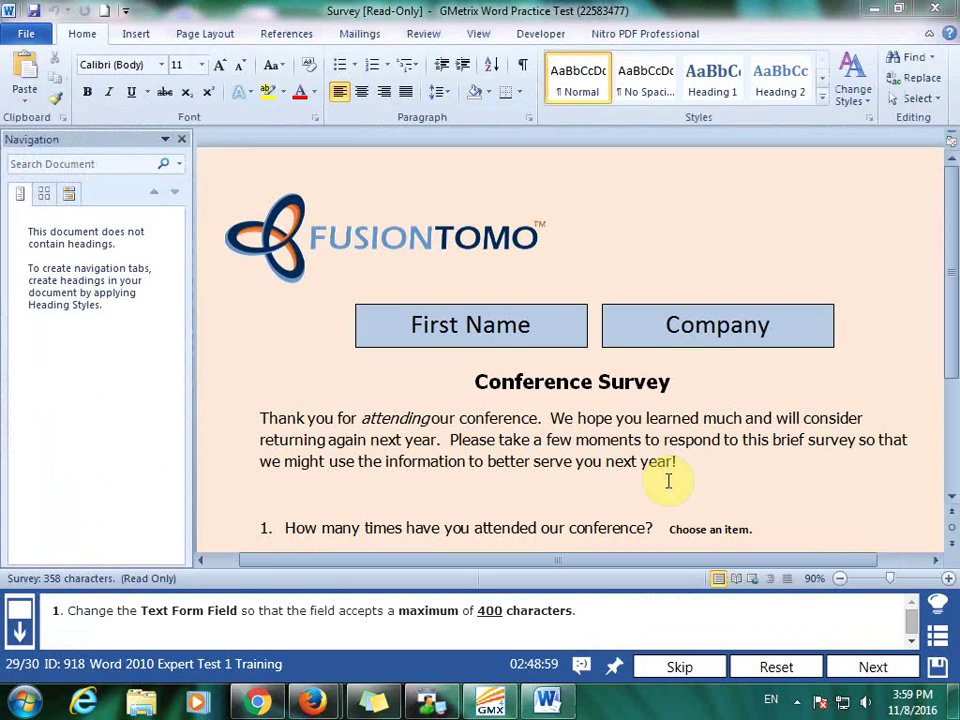
# Step: Give the Enter Feedback Here text field a maximum length of 4000, then submit task 29
pyautogui.scroll(-3, 729, 480)
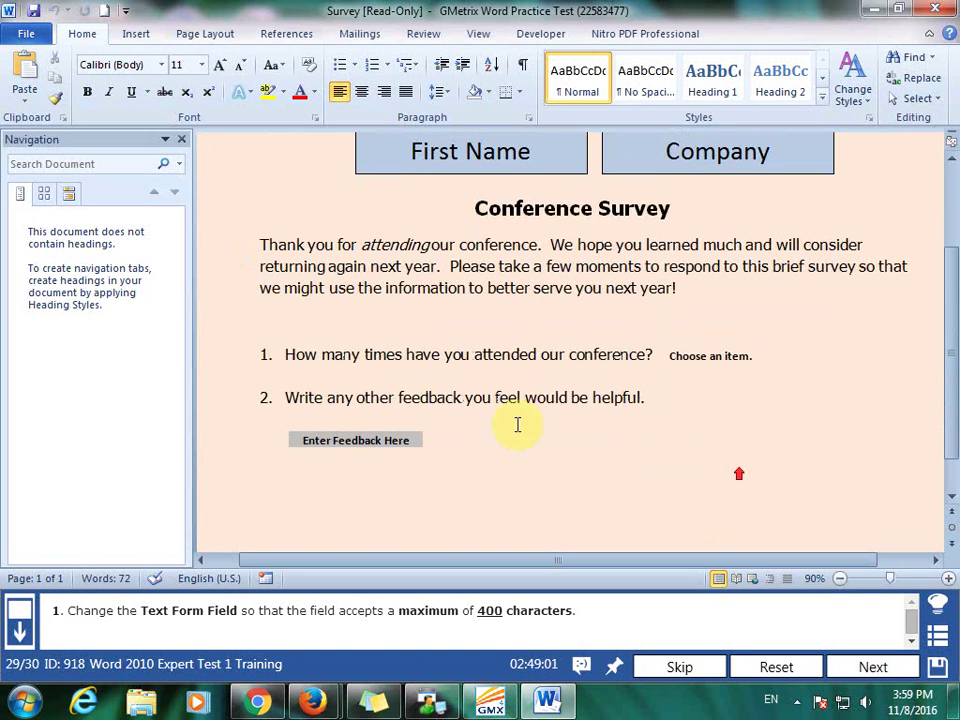
pyautogui.moveTo(291, 440); pyautogui.dragTo(418, 443)
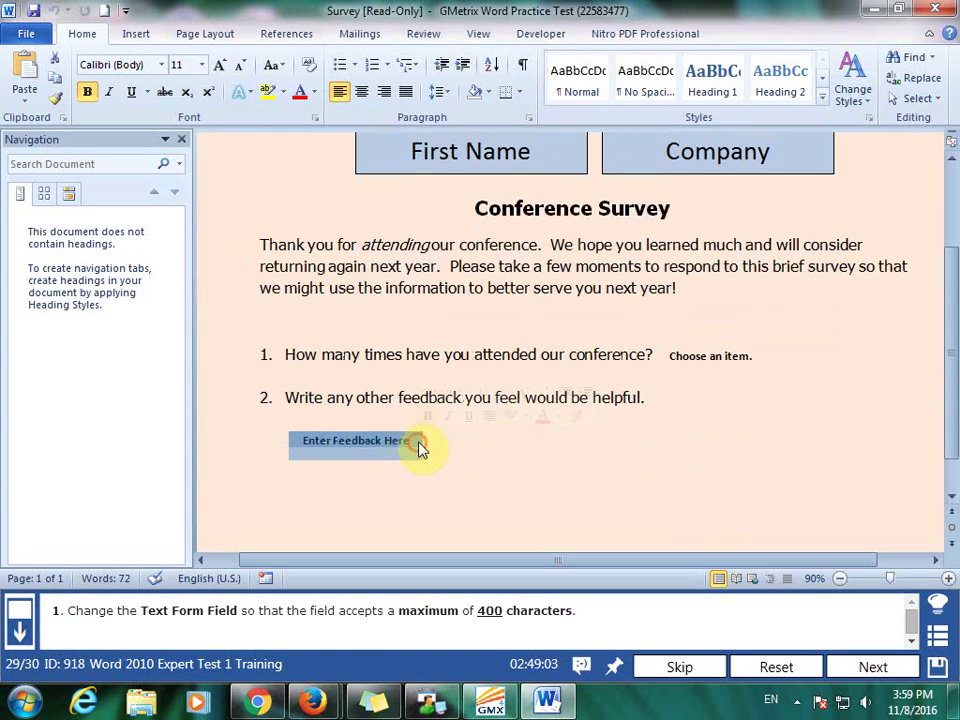
pyautogui.click(540, 33)
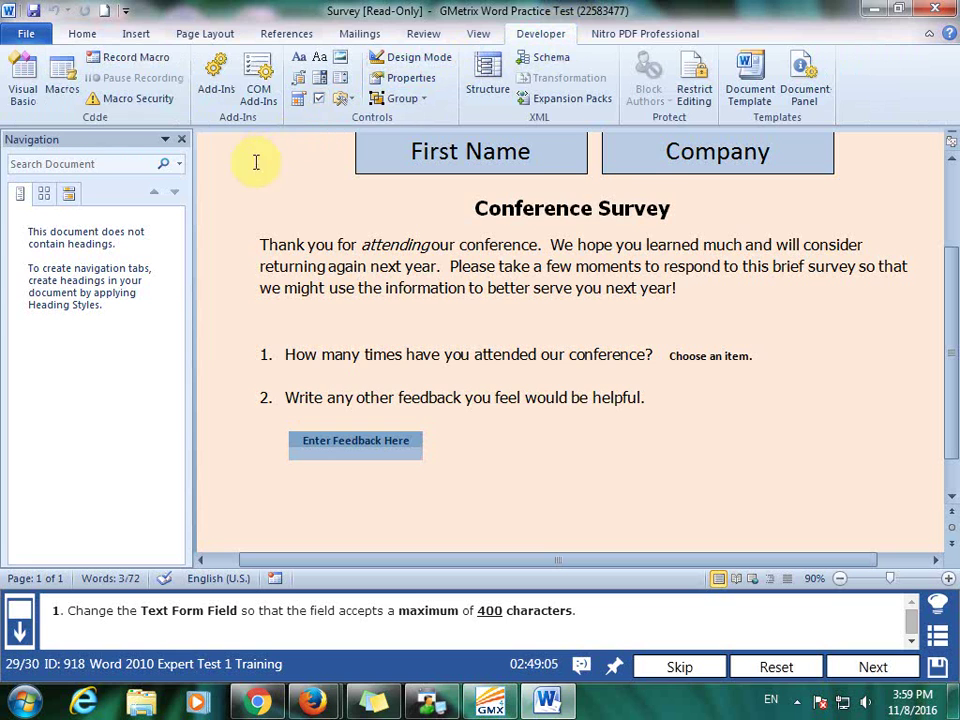
pyautogui.click(411, 78)
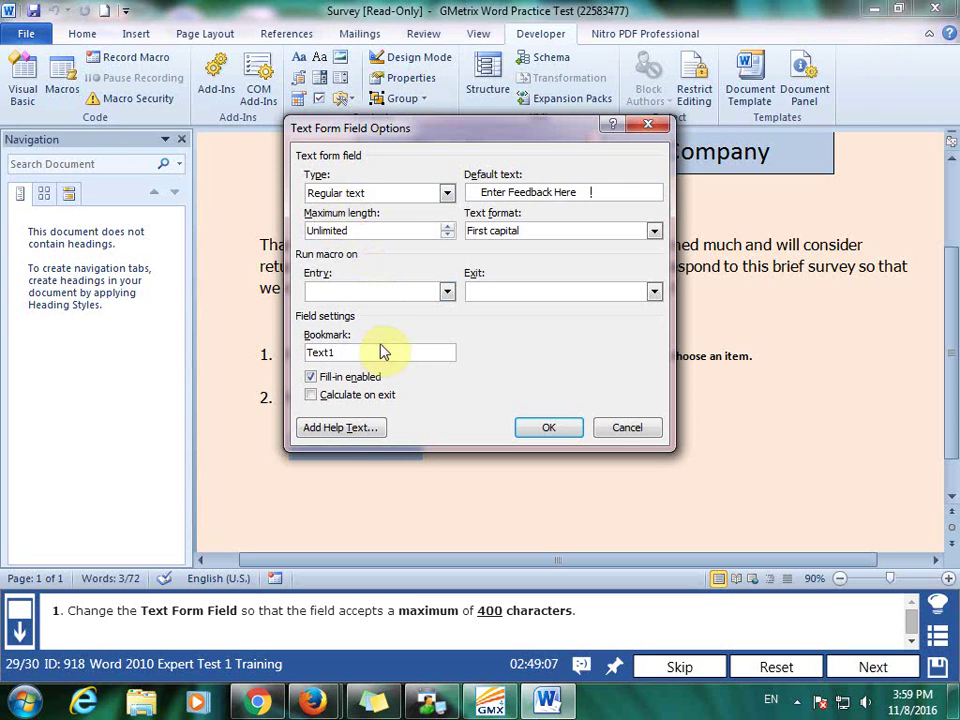
pyautogui.doubleClick(405, 228)
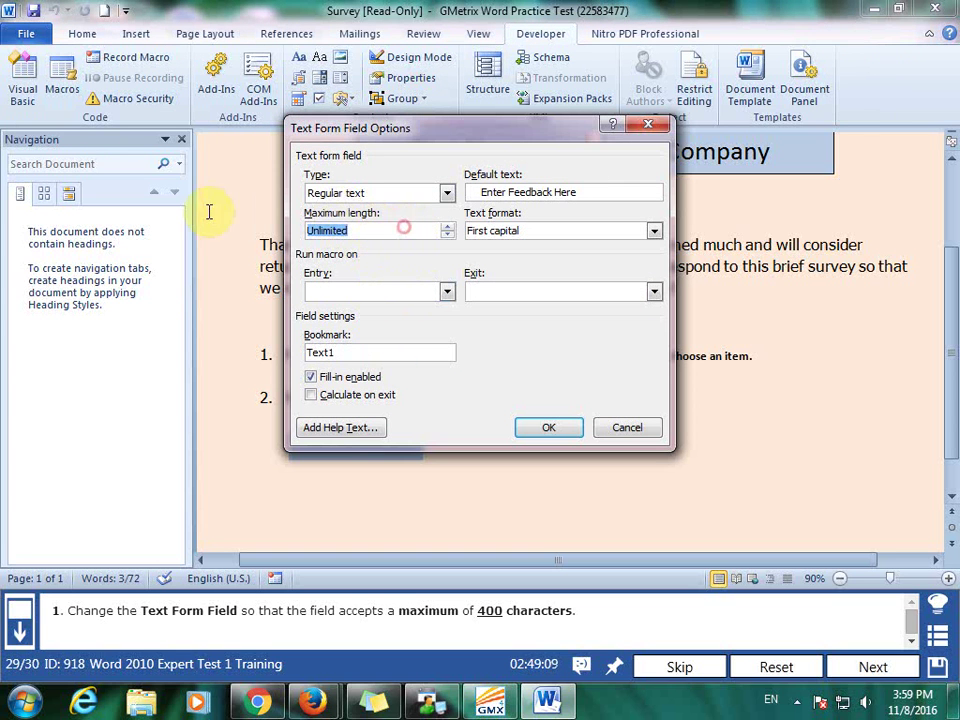
pyautogui.write('4000')
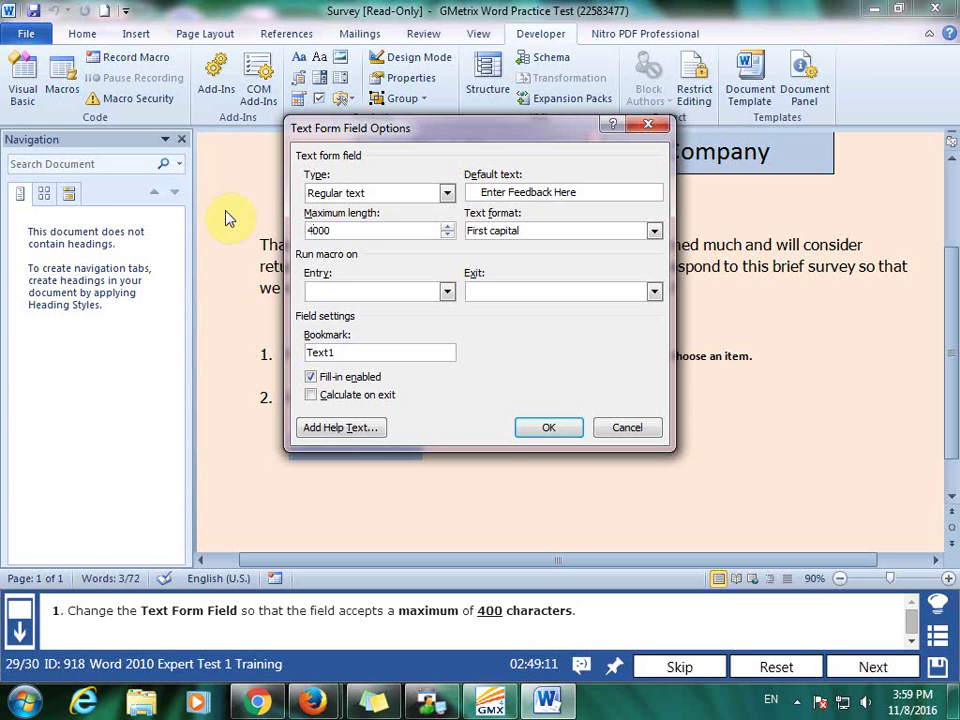
pyautogui.press('BackSpace')
pyautogui.click(552, 428)
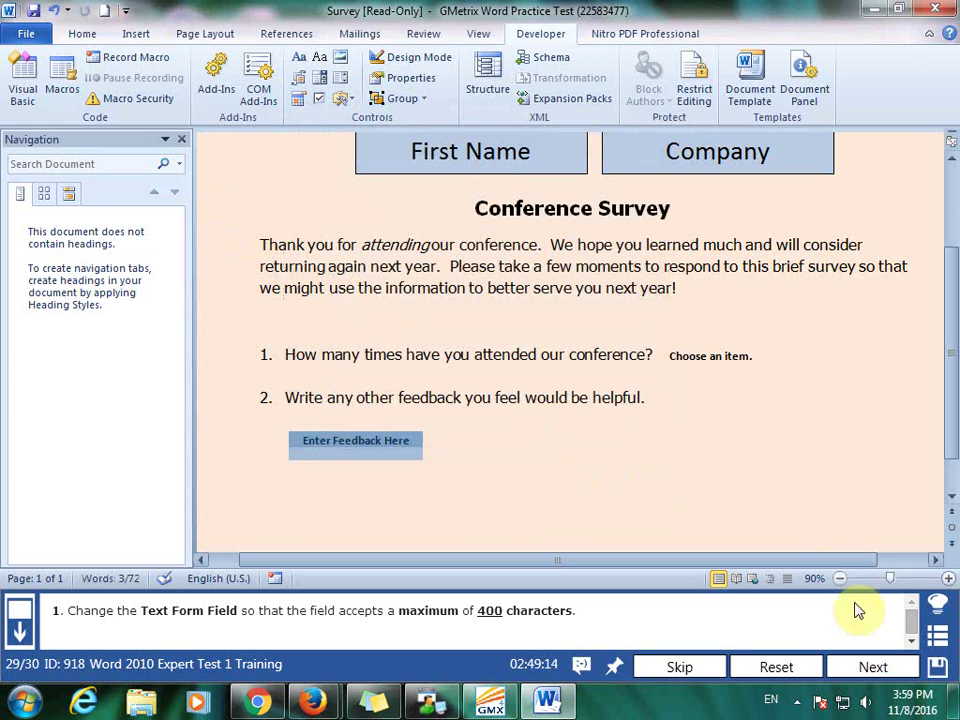
pyautogui.click(898, 670)
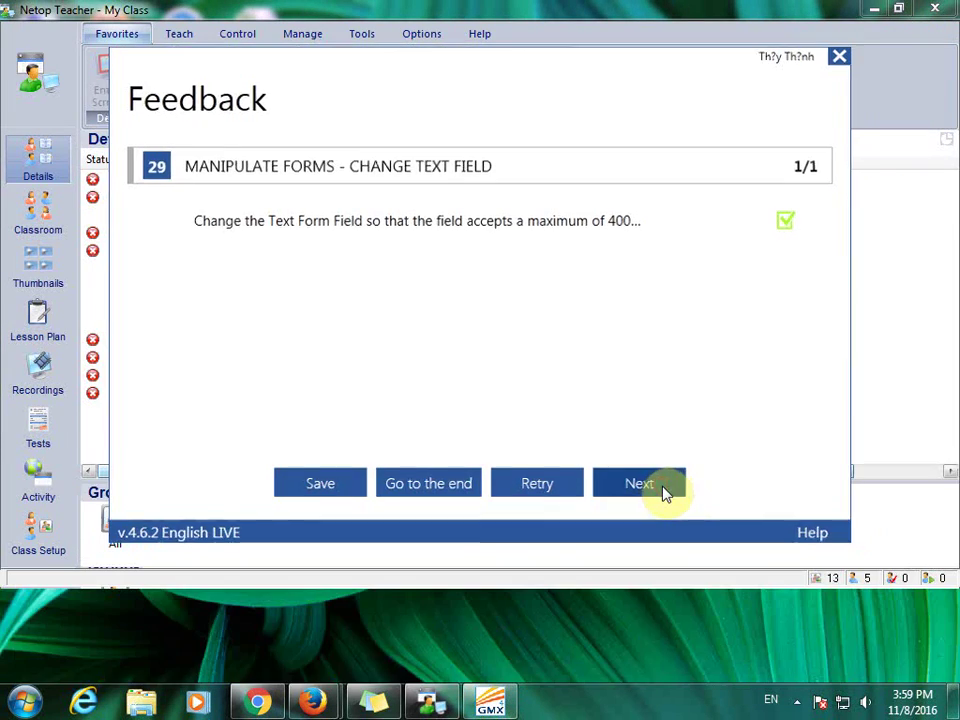
pyautogui.click(664, 492)
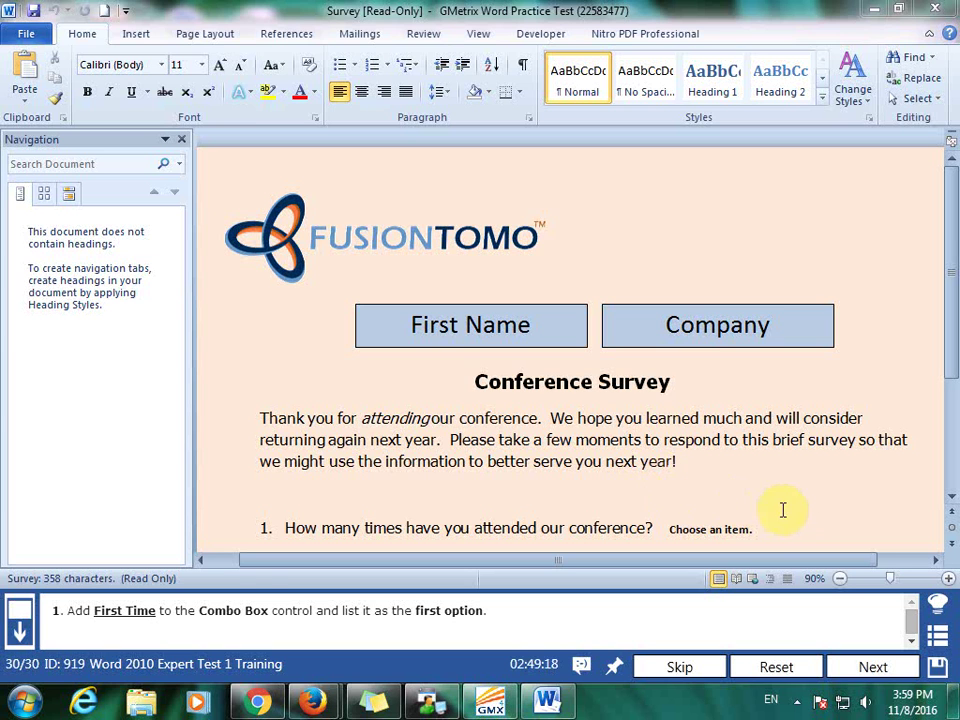
# Step: Add a 'First Time' choice to the Past Attendance combo box
pyautogui.click(725, 533)
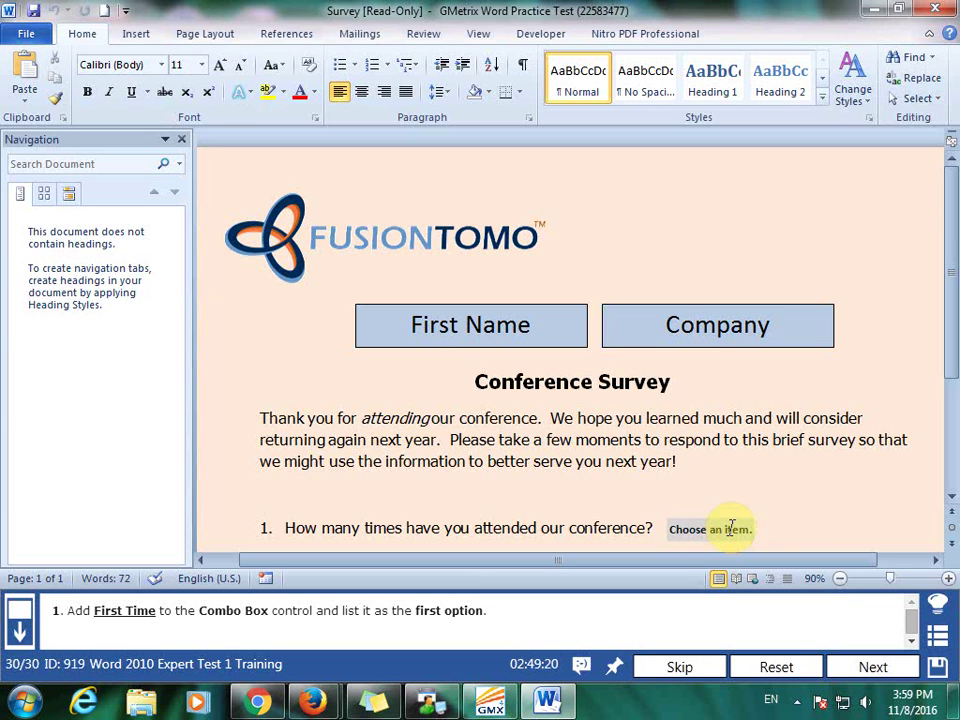
pyautogui.click(540, 33)
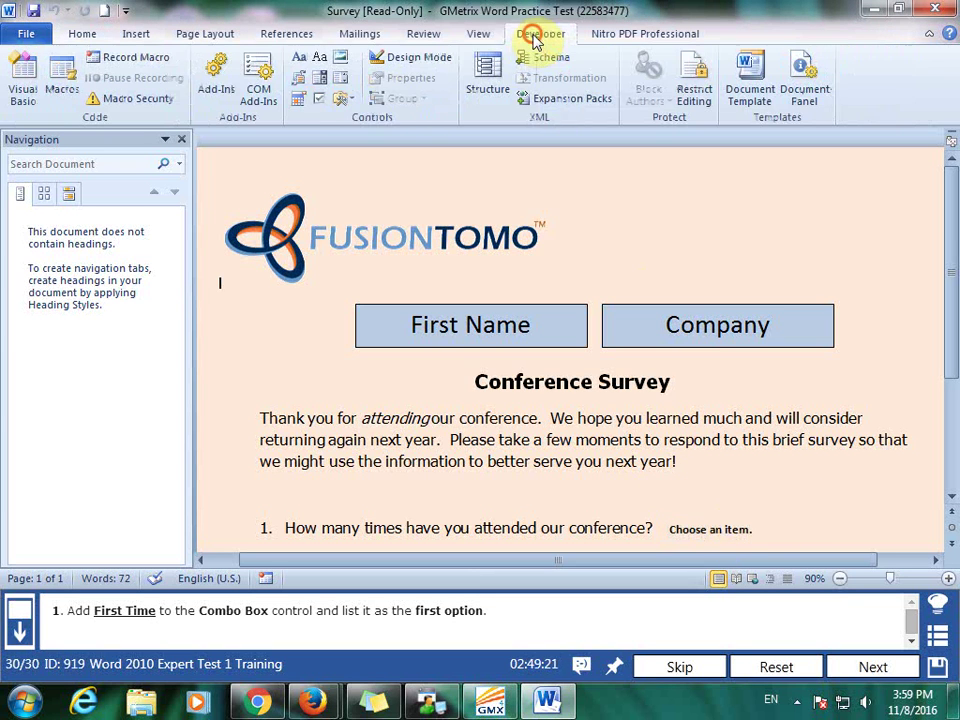
pyautogui.click(726, 529)
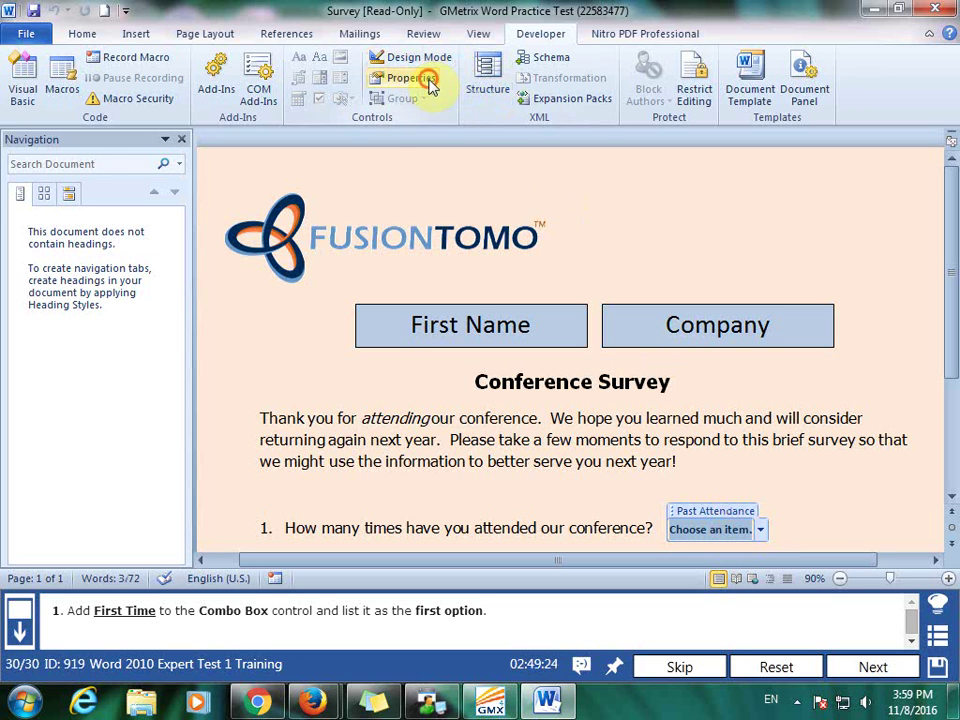
pyautogui.click(428, 80)
pyautogui.click(347, 372)
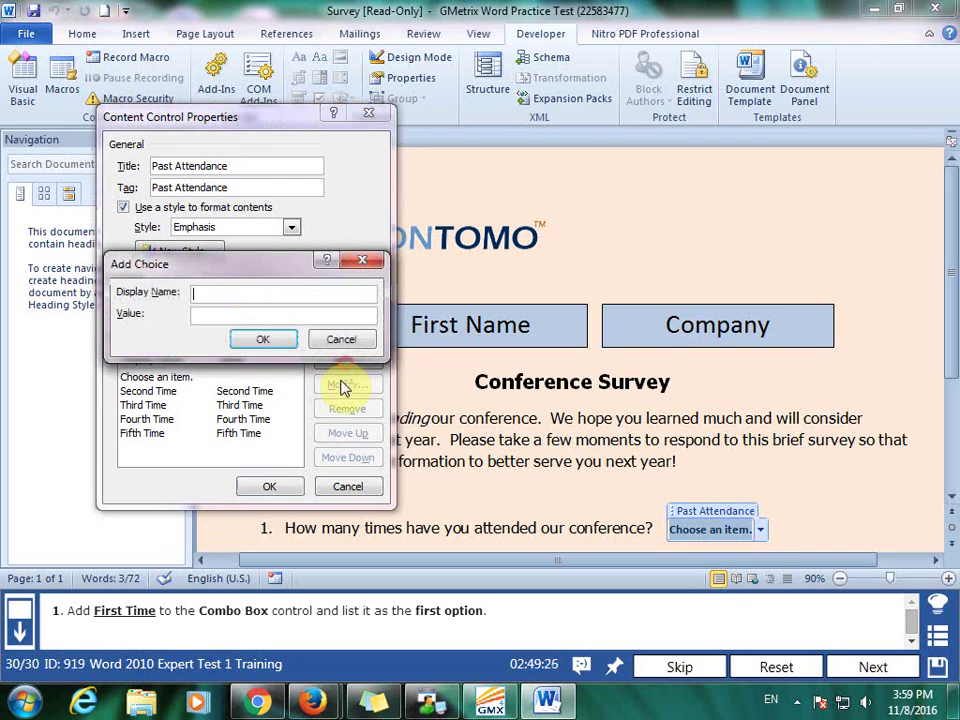
pyautogui.click(229, 292)
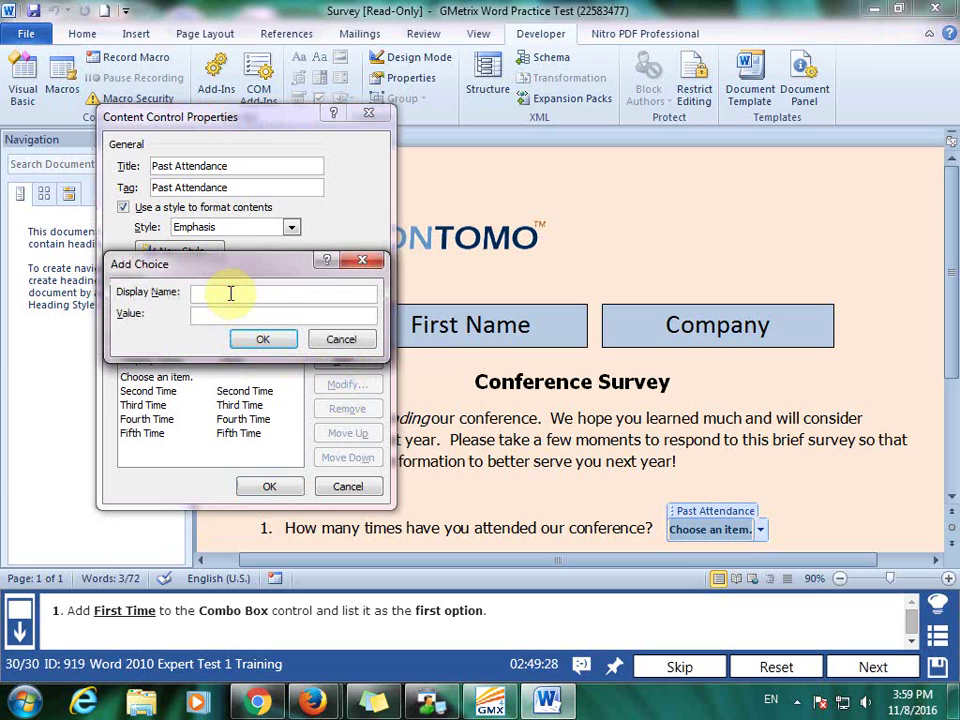
pyautogui.write('Fi')
pyautogui.write('rst')
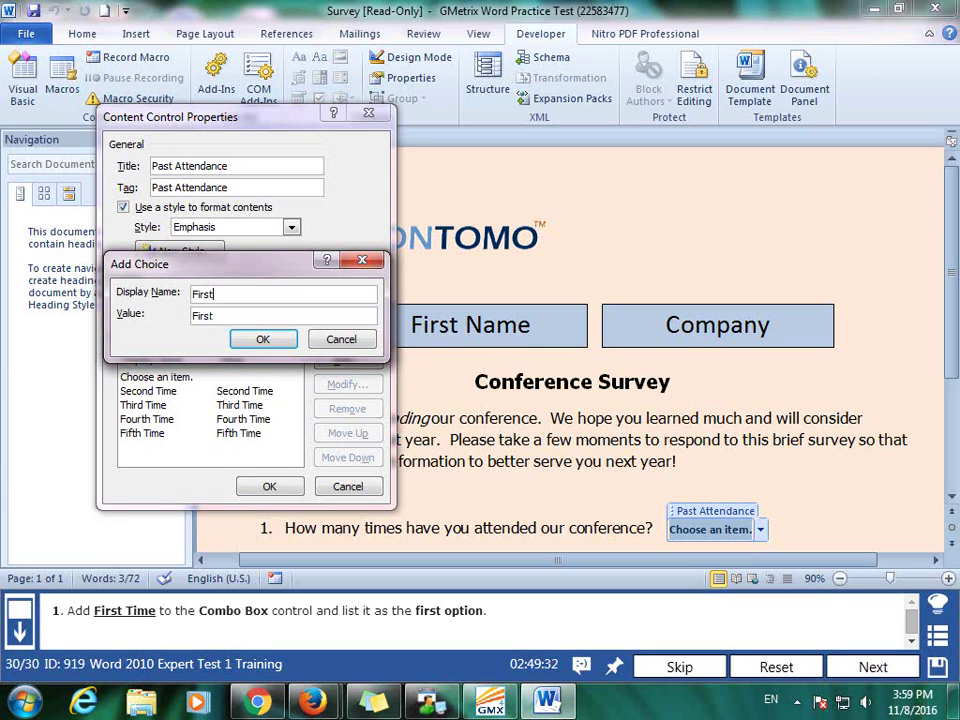
pyautogui.write(' Time')
pyautogui.click(260, 339)
# Step: Move 'First Time' to the top of the list, confirm, and submit the final task
pyautogui.click(238, 447)
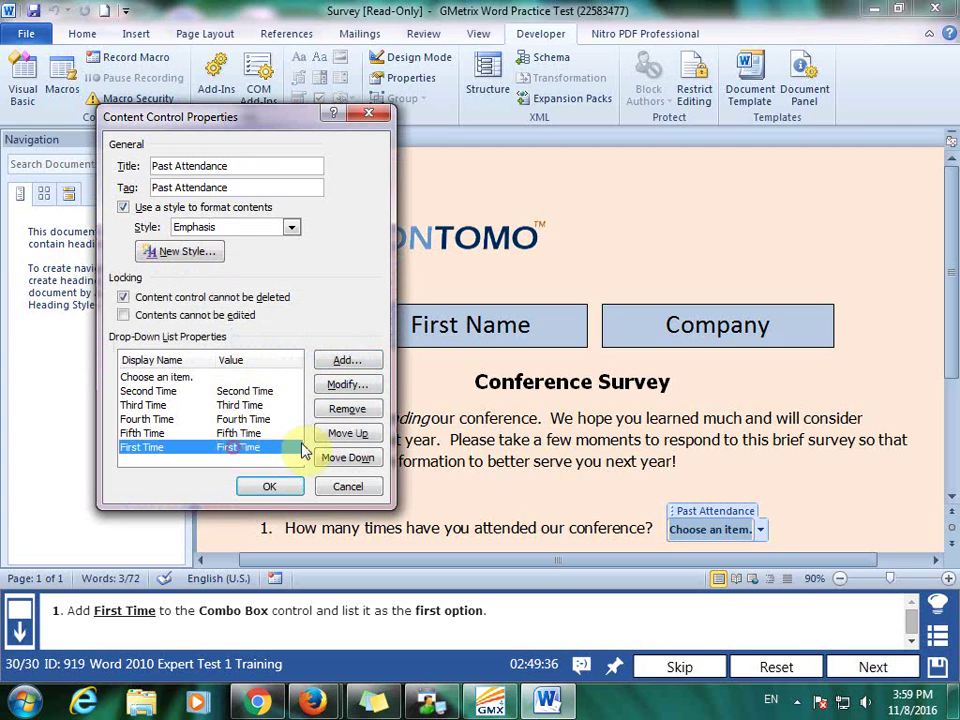
pyautogui.click(358, 435)
pyautogui.click(358, 435)
pyautogui.click(358, 436)
pyautogui.click(358, 436)
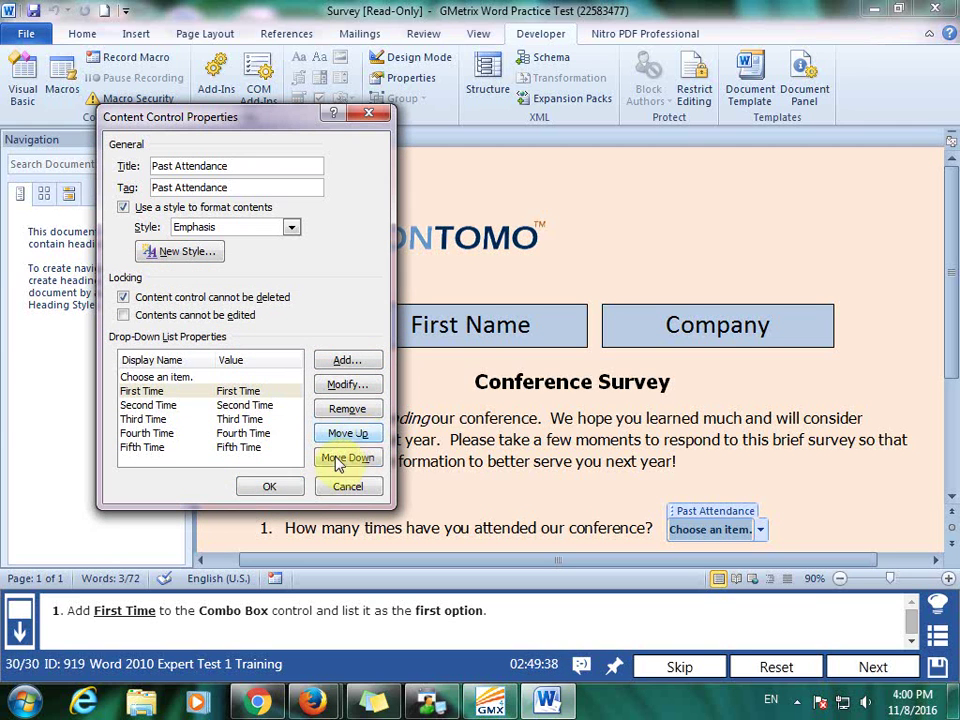
pyautogui.click(283, 487)
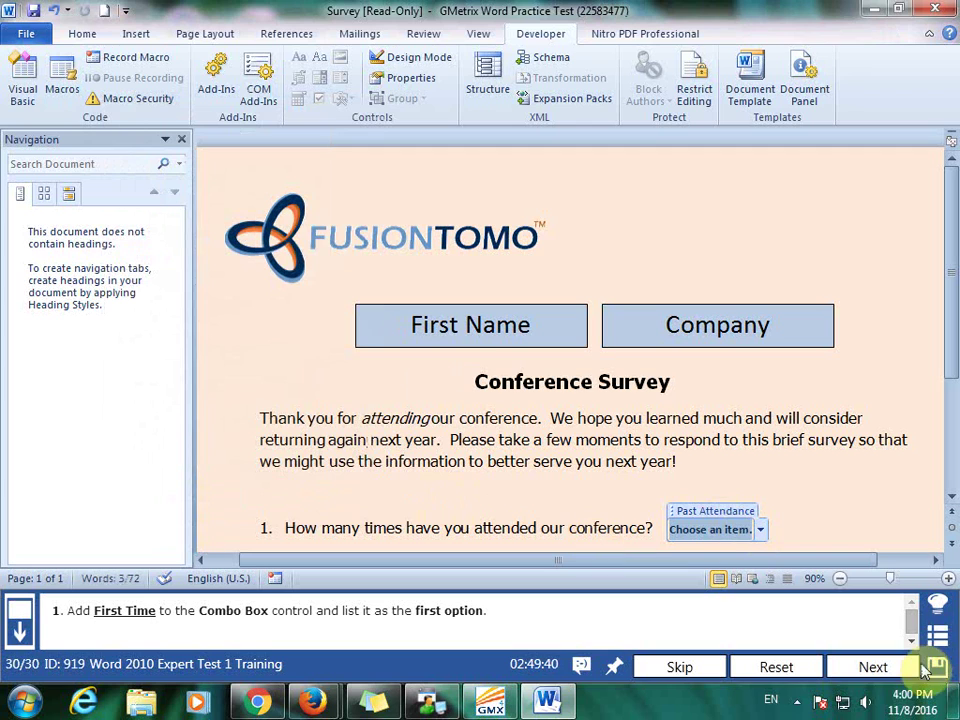
pyautogui.click(906, 667)
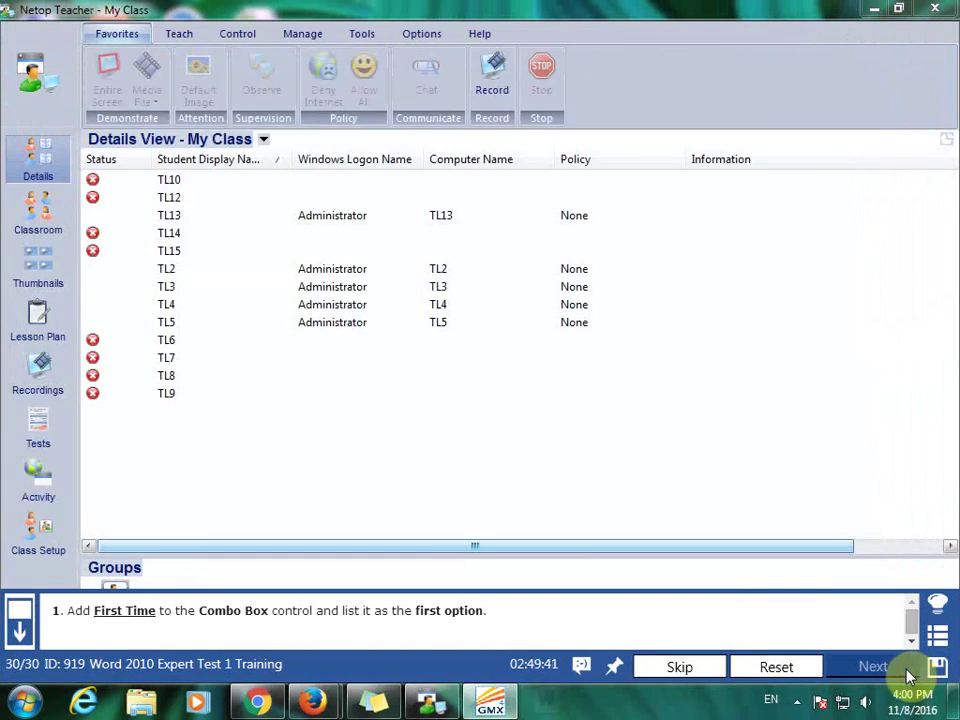